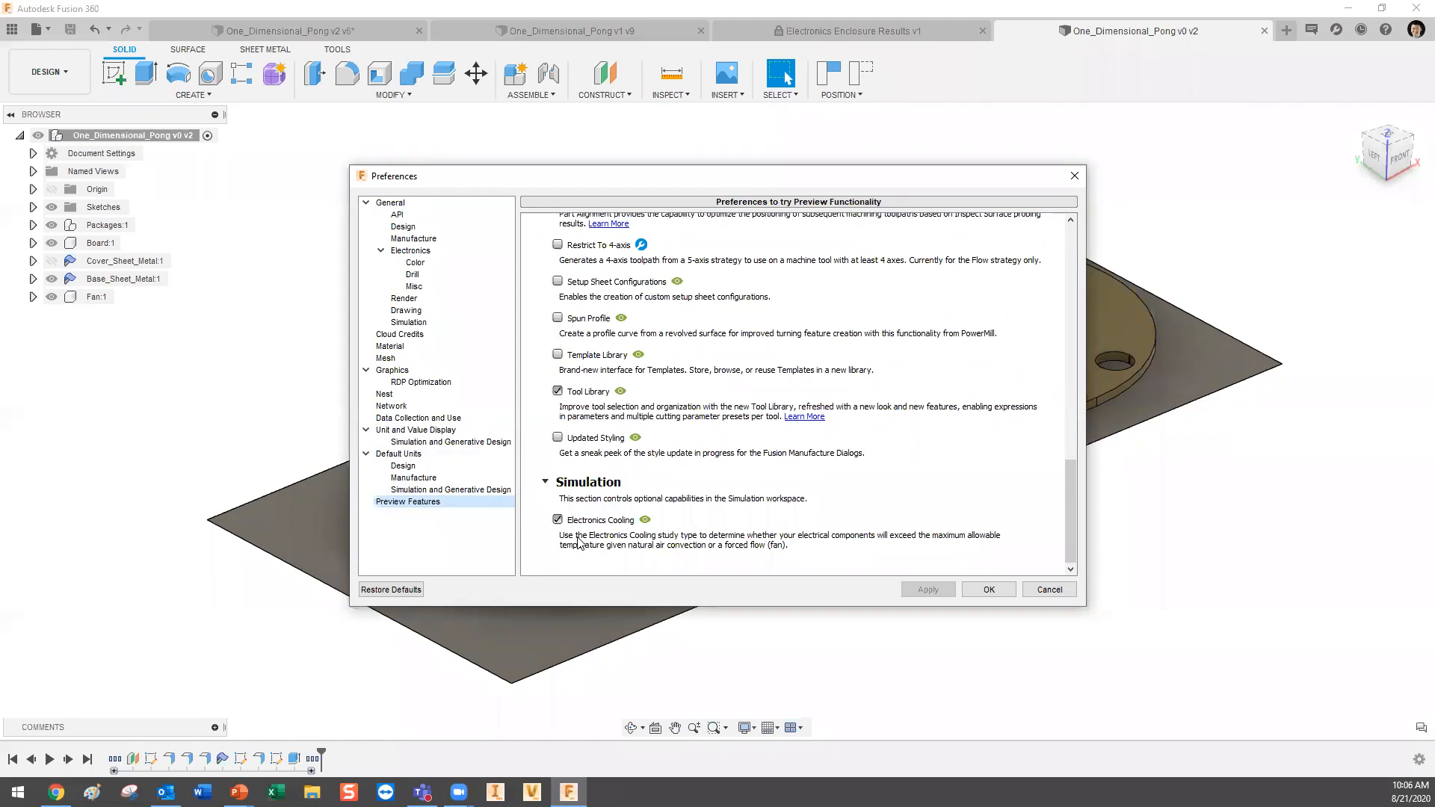
# Accept the preview feature preferences with Electronics Cooling enabled for Simulation.
pyautogui.click(989, 589)
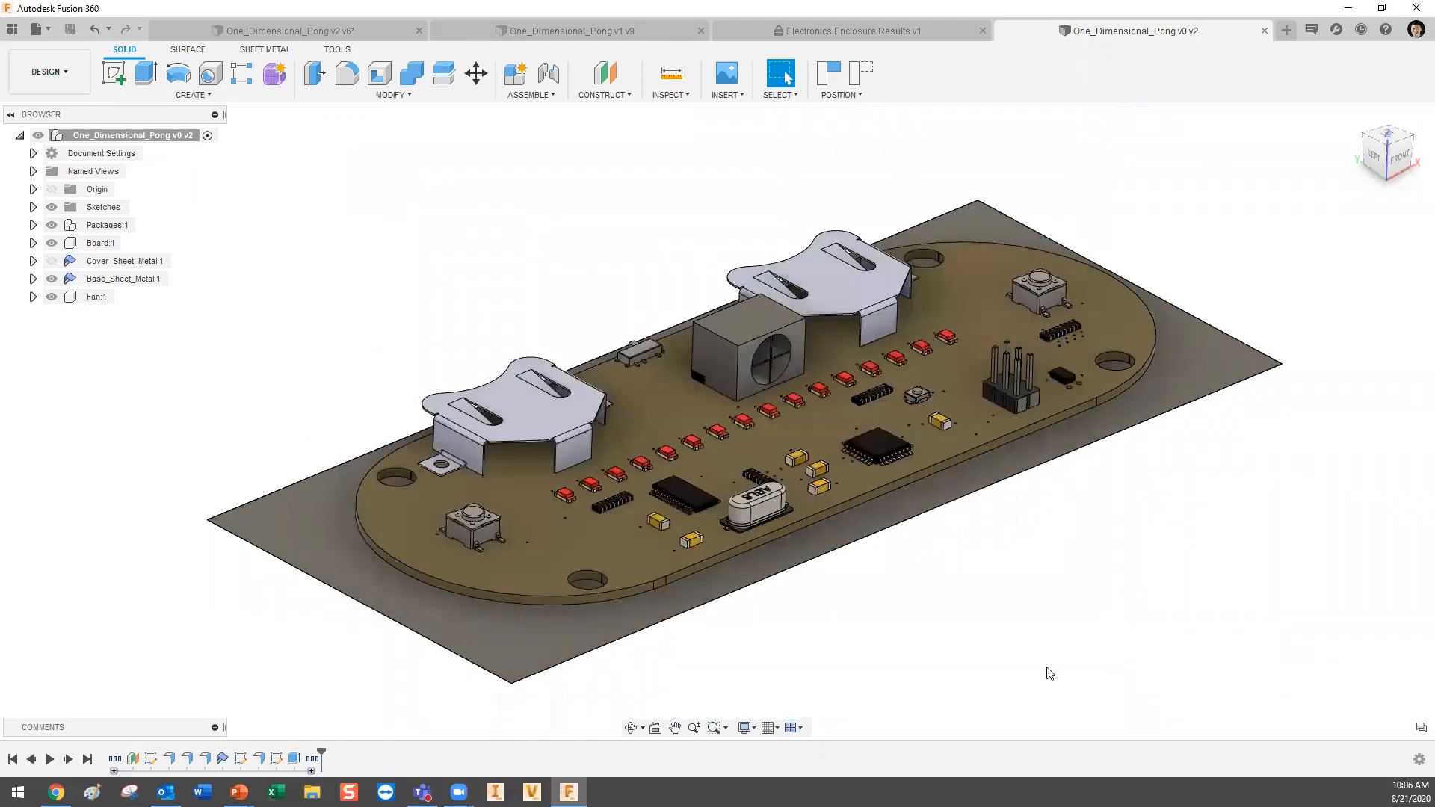
# Browse the Simulation Samples project to the "3- Ready with results" folder of the Electronics Cooling Samples.
pyautogui.click(14, 33)
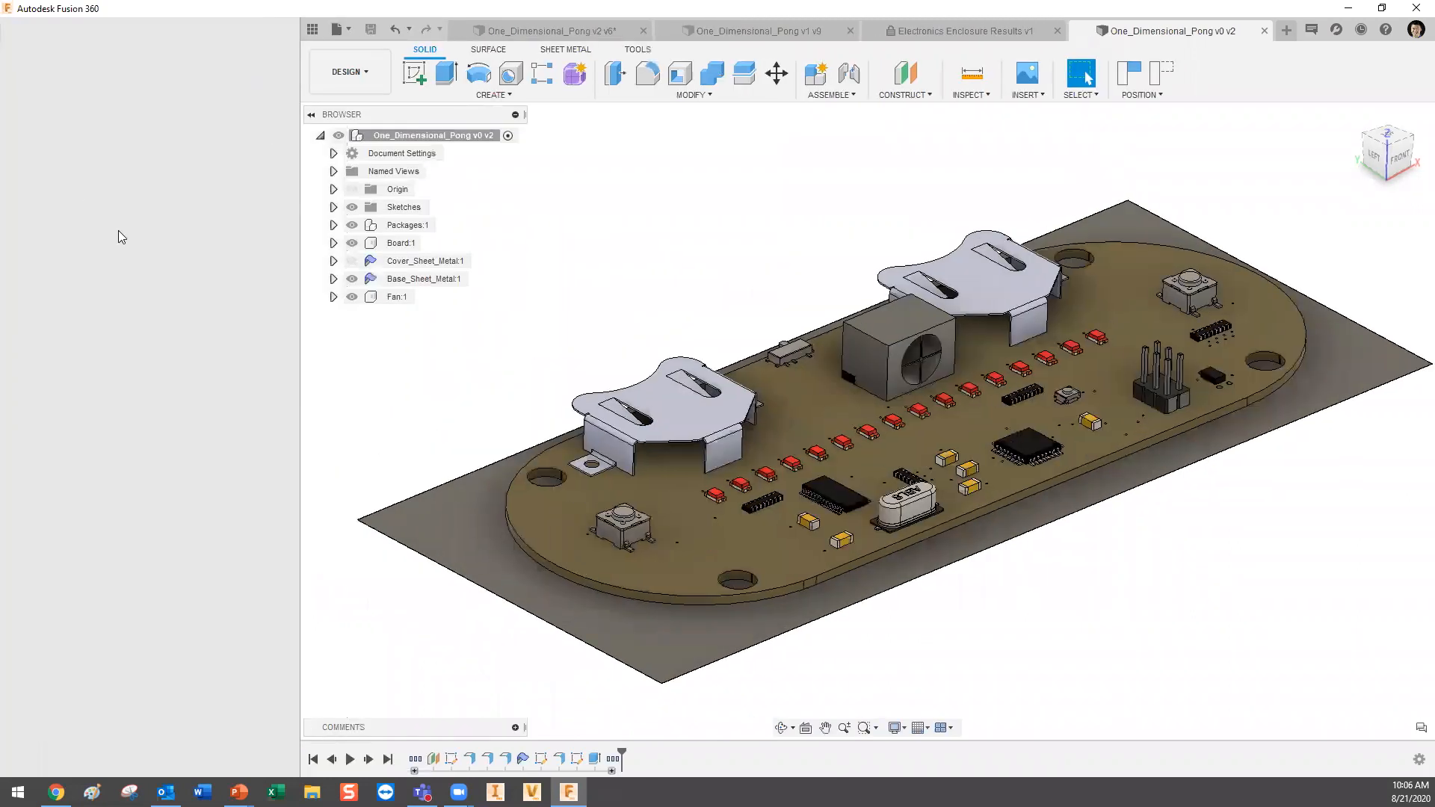
pyautogui.click(18, 118)
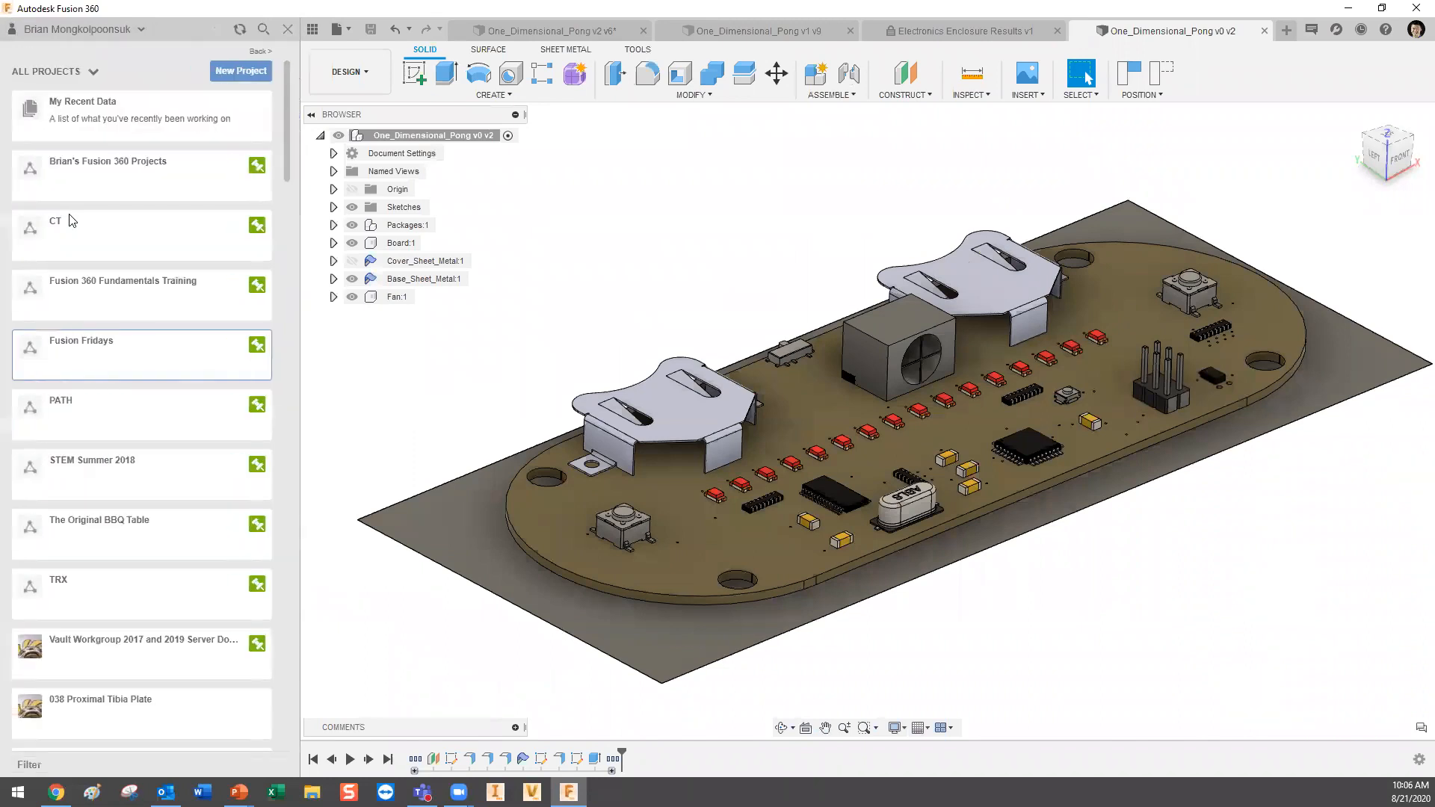
pyautogui.scroll(-10, 77, 240)
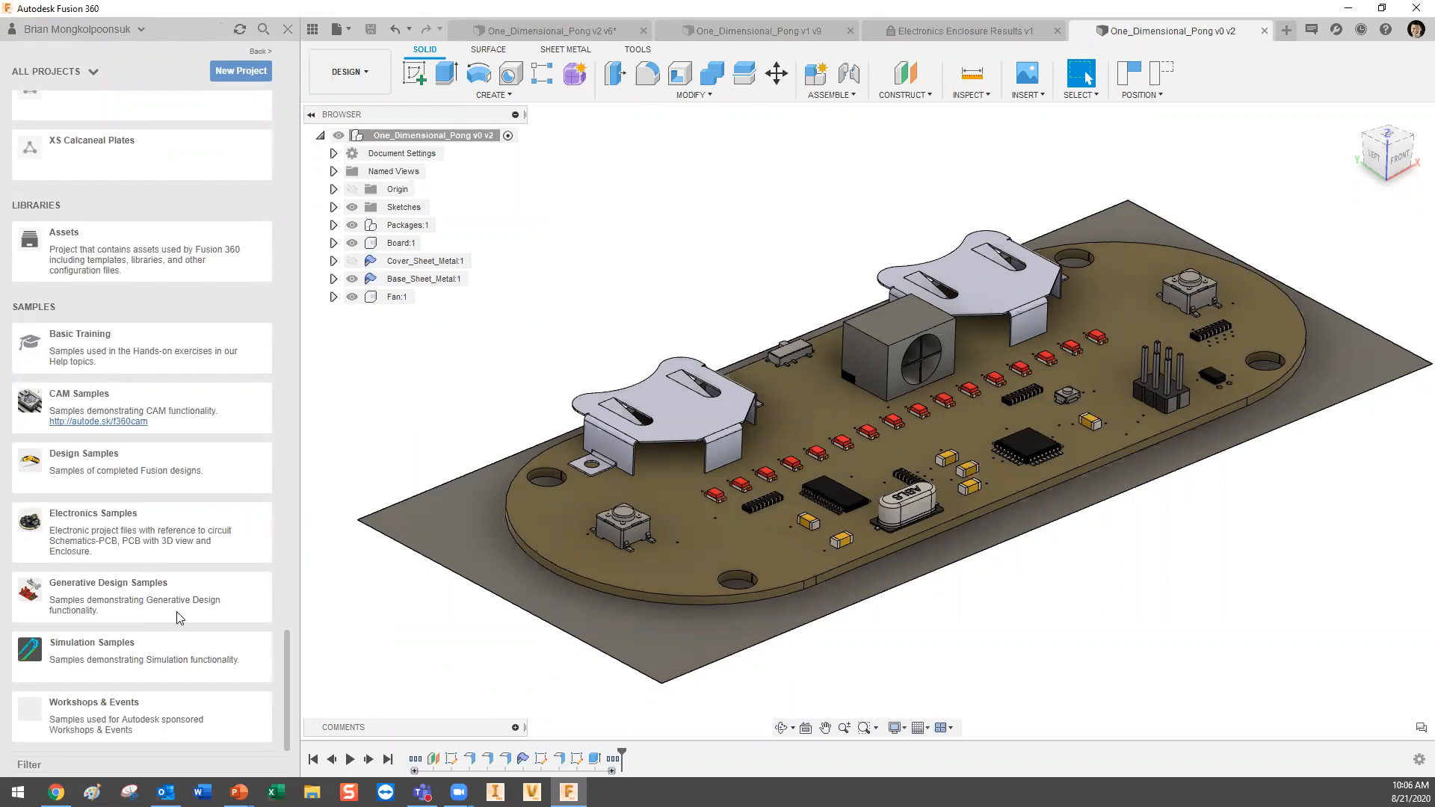
pyautogui.click(164, 669)
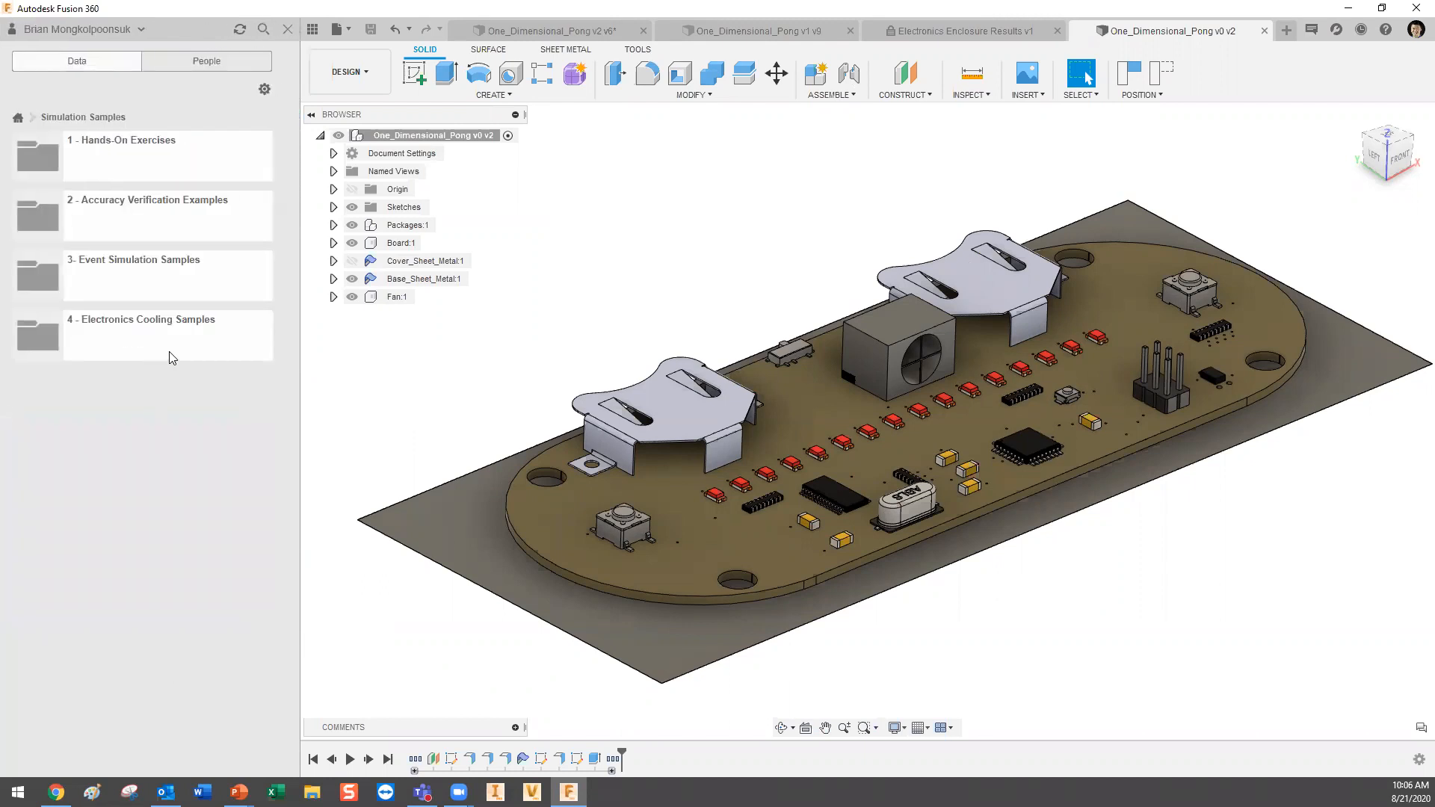
pyautogui.click(18, 118)
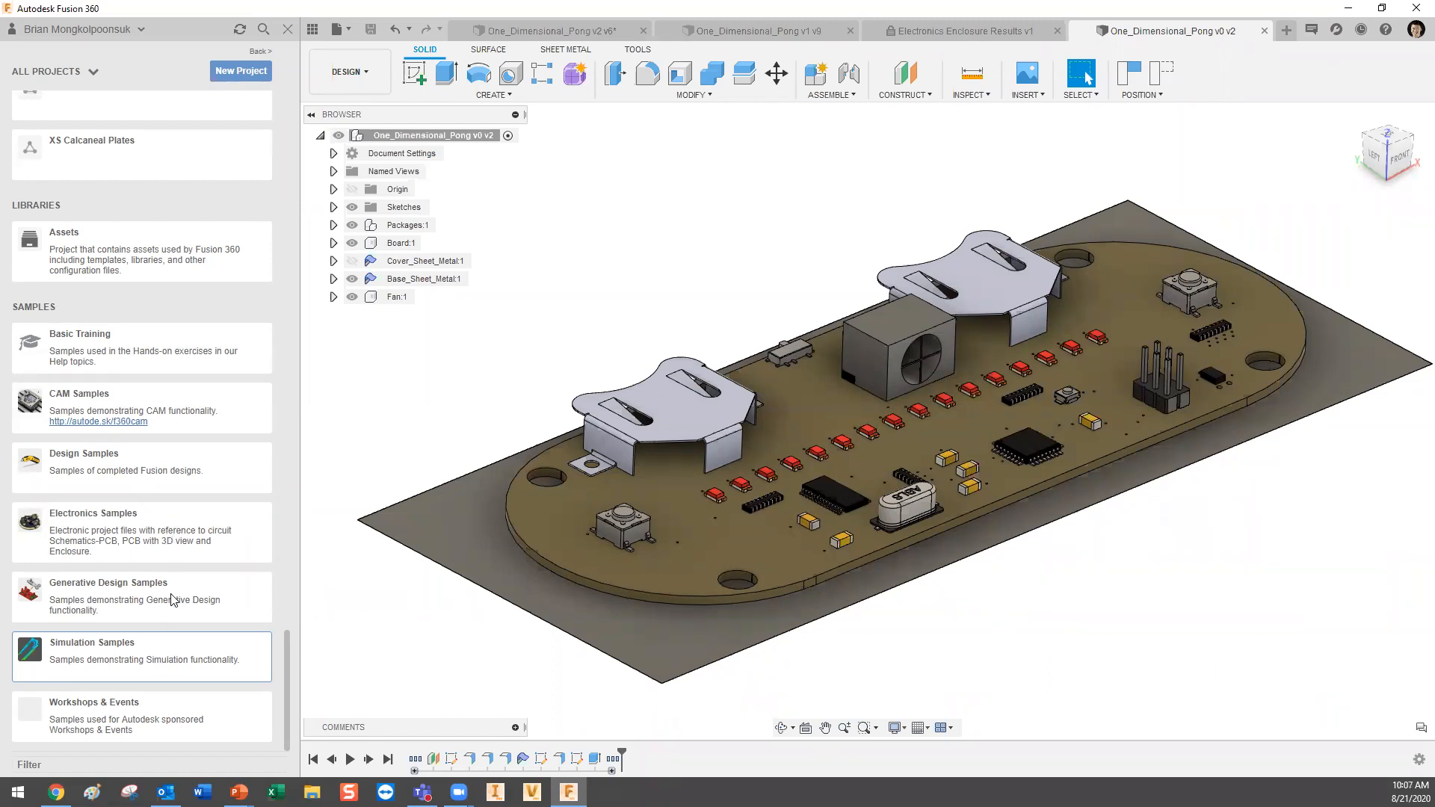
pyautogui.click(173, 656)
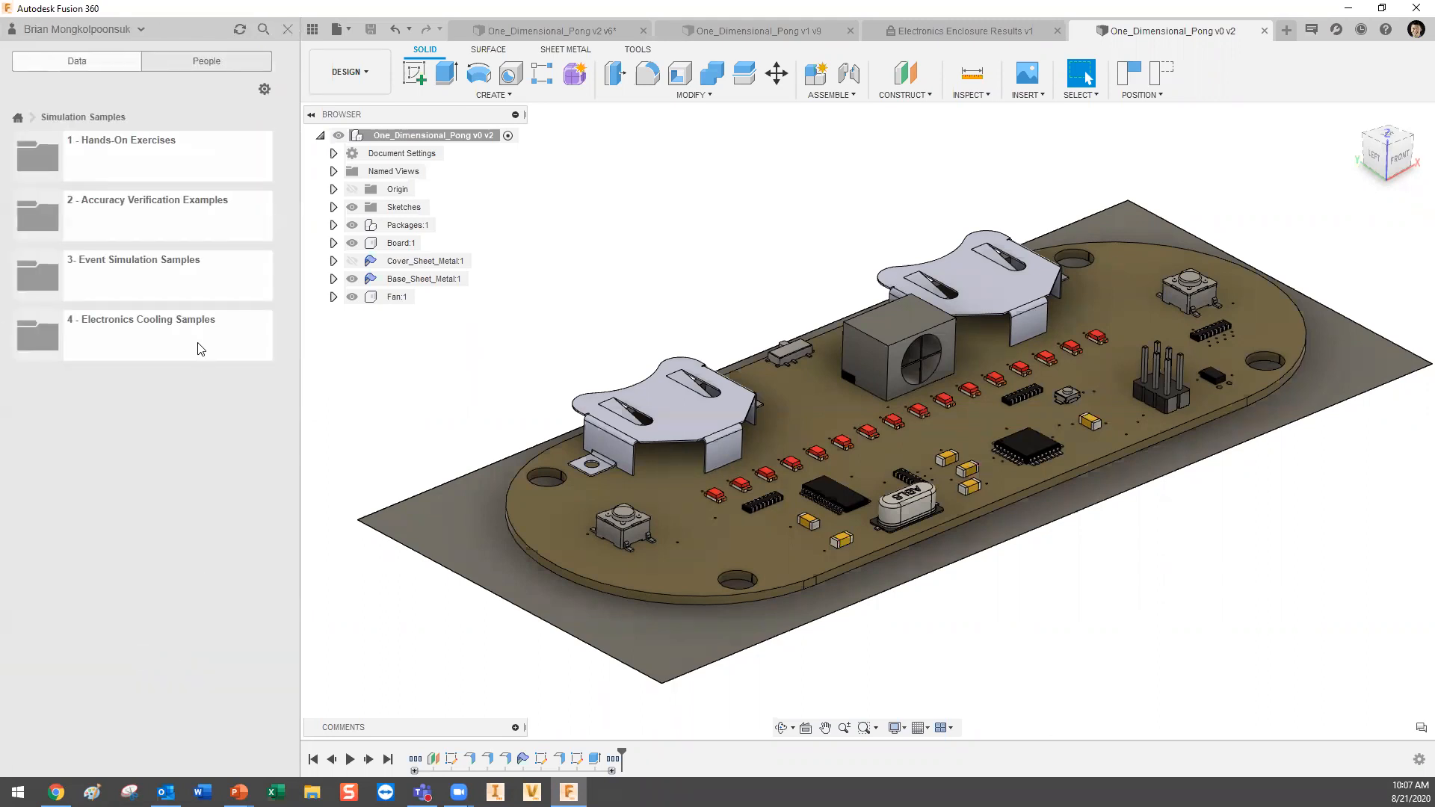
pyautogui.click(162, 337)
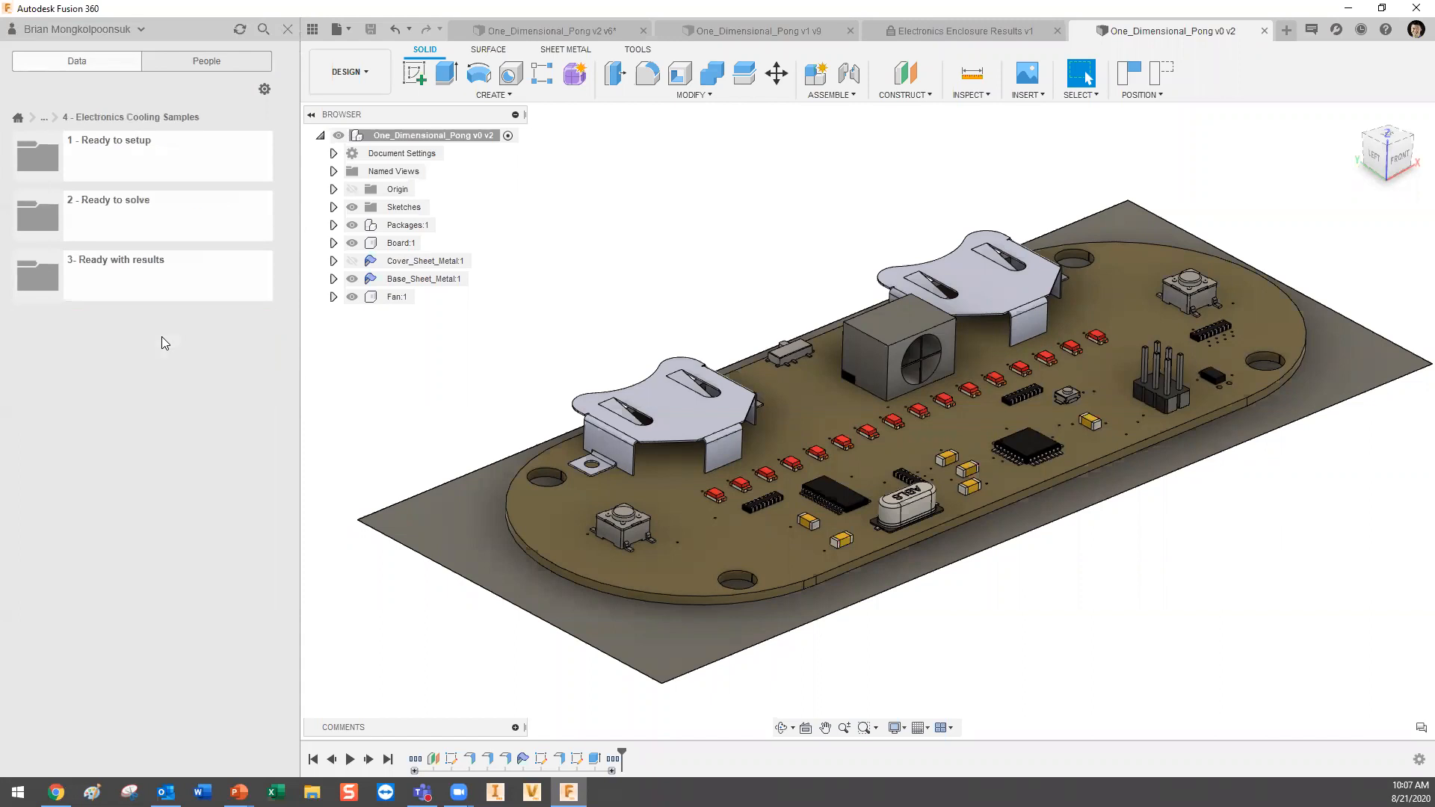
pyautogui.click(172, 293)
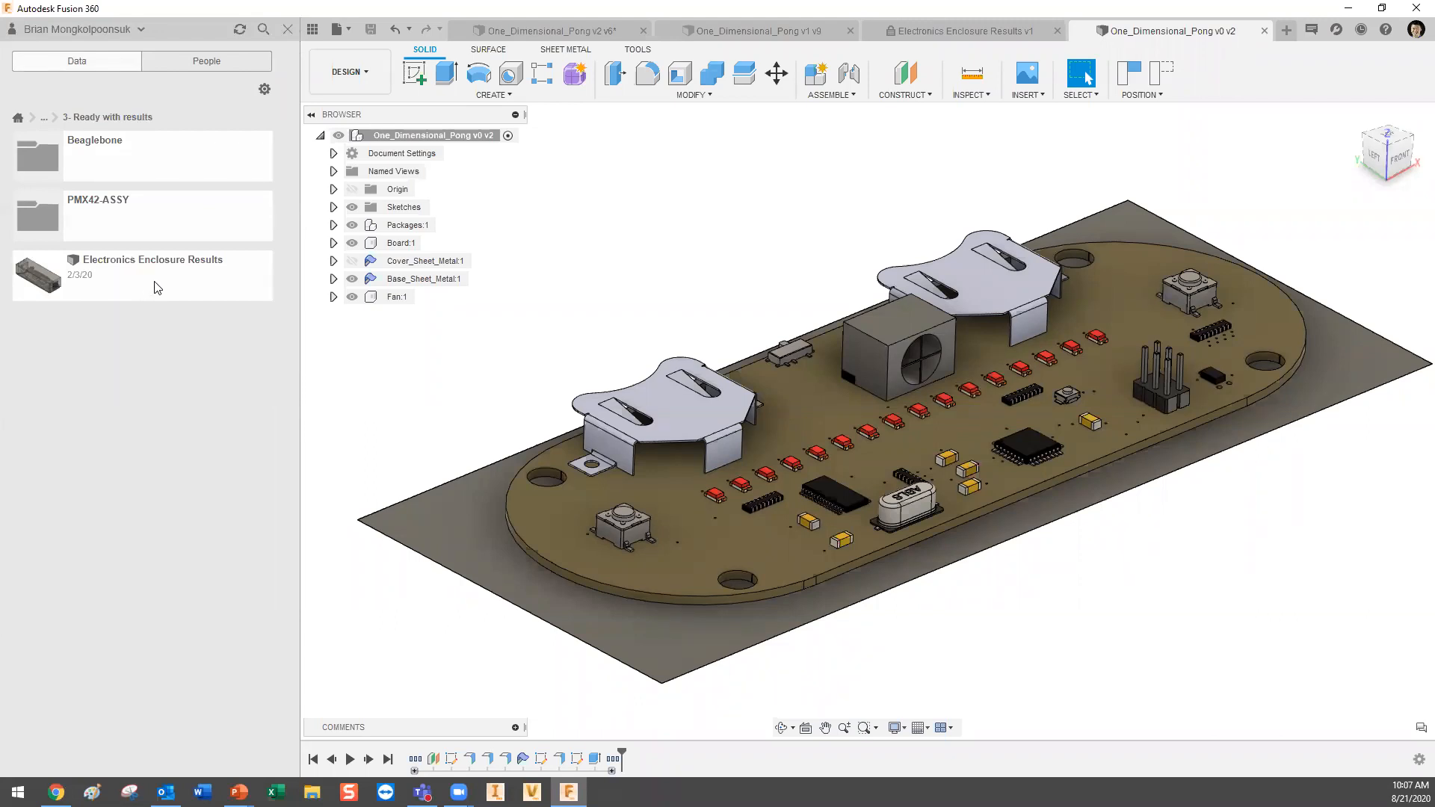
# Review the temperature and critical-temperature risk results of the Electronics Enclosure Results sample, and exit the results view.
pyautogui.click(927, 32)
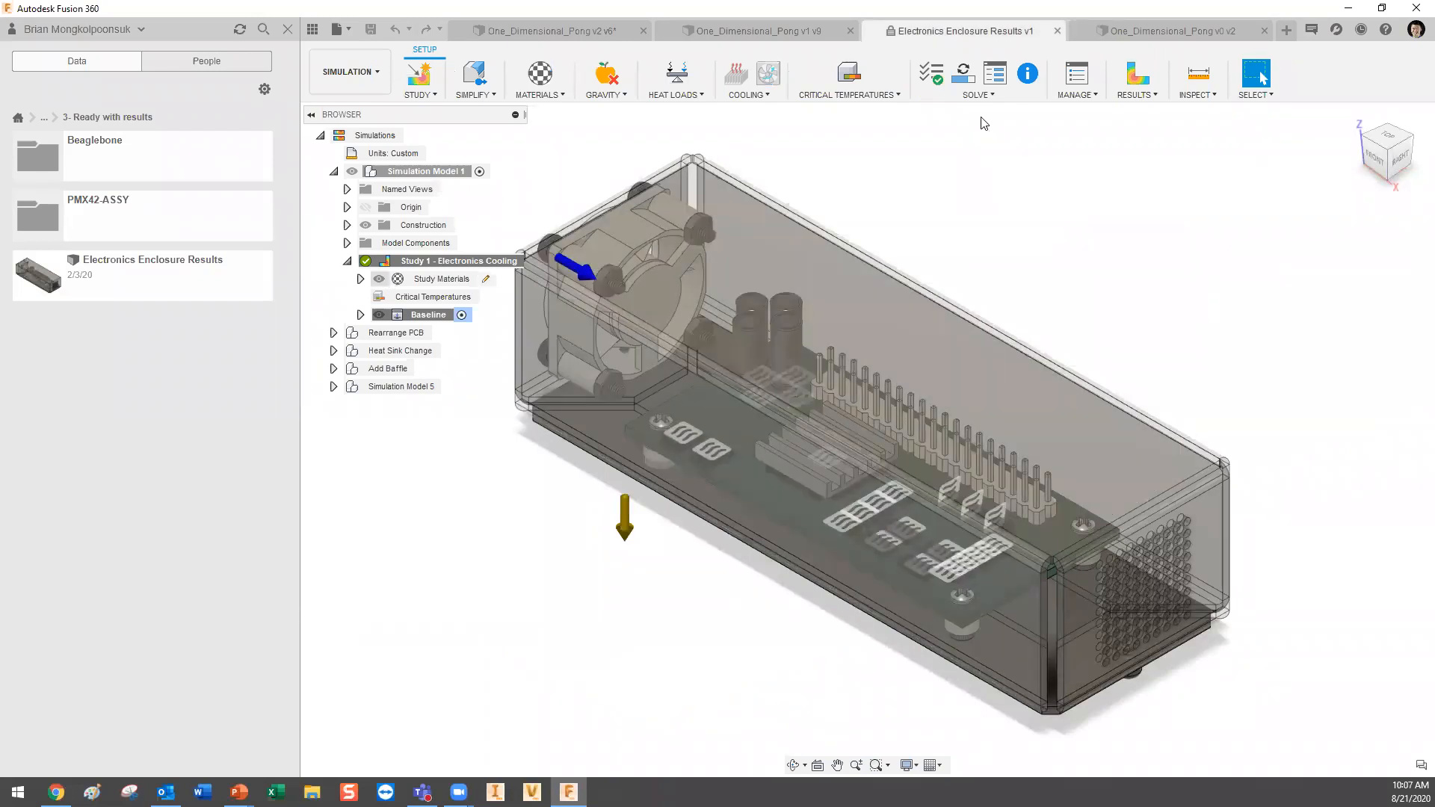
pyautogui.click(1135, 73)
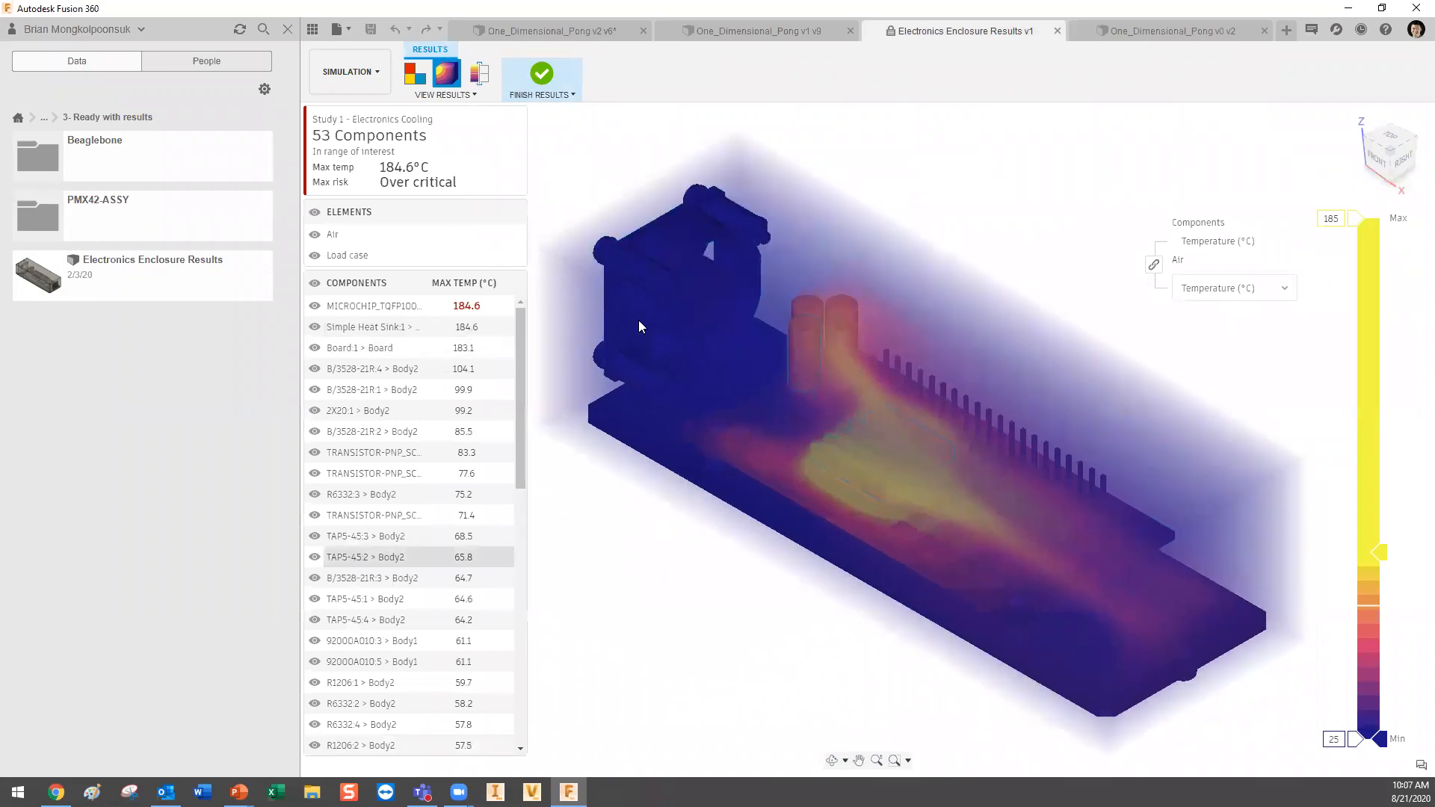
pyautogui.click(413, 78)
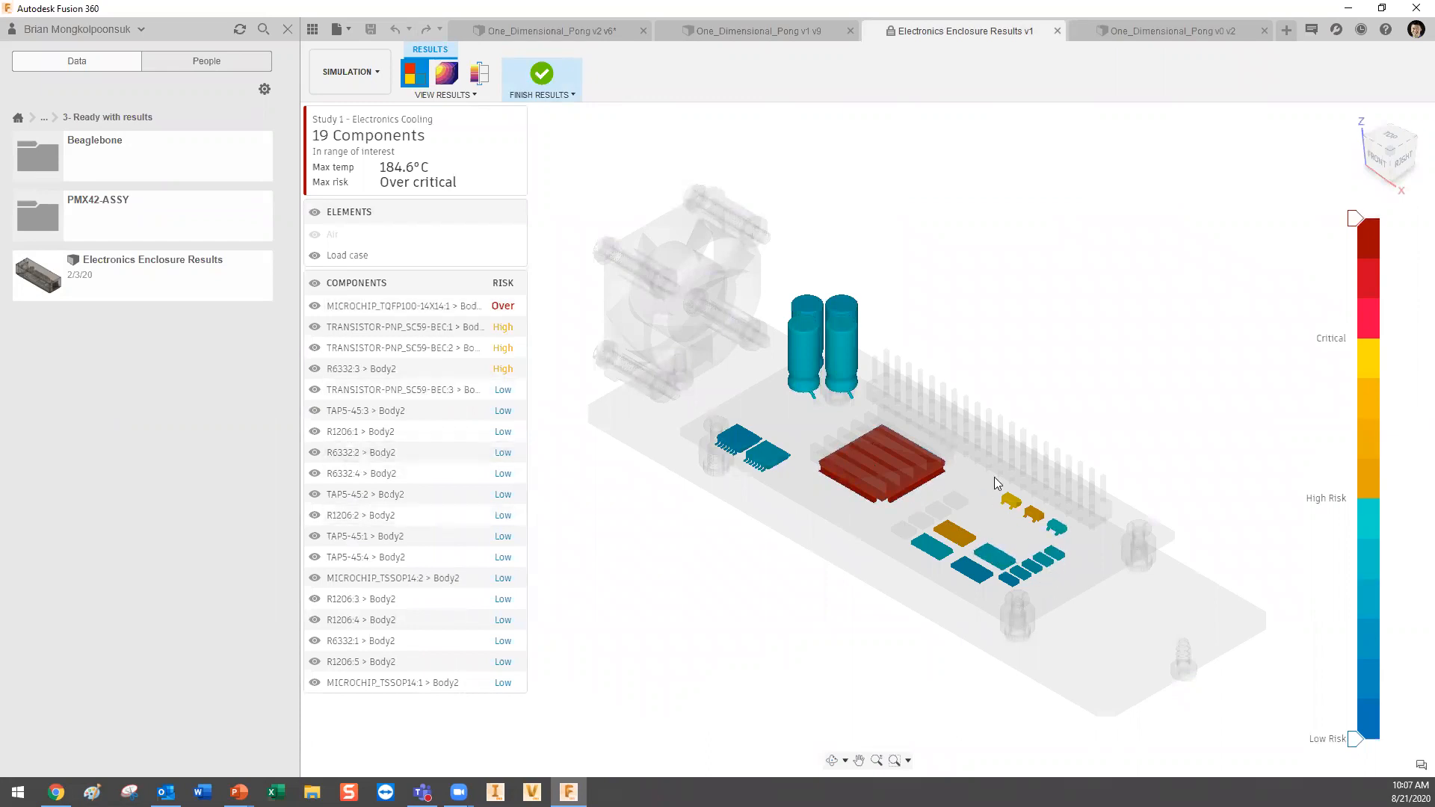
pyautogui.click(543, 72)
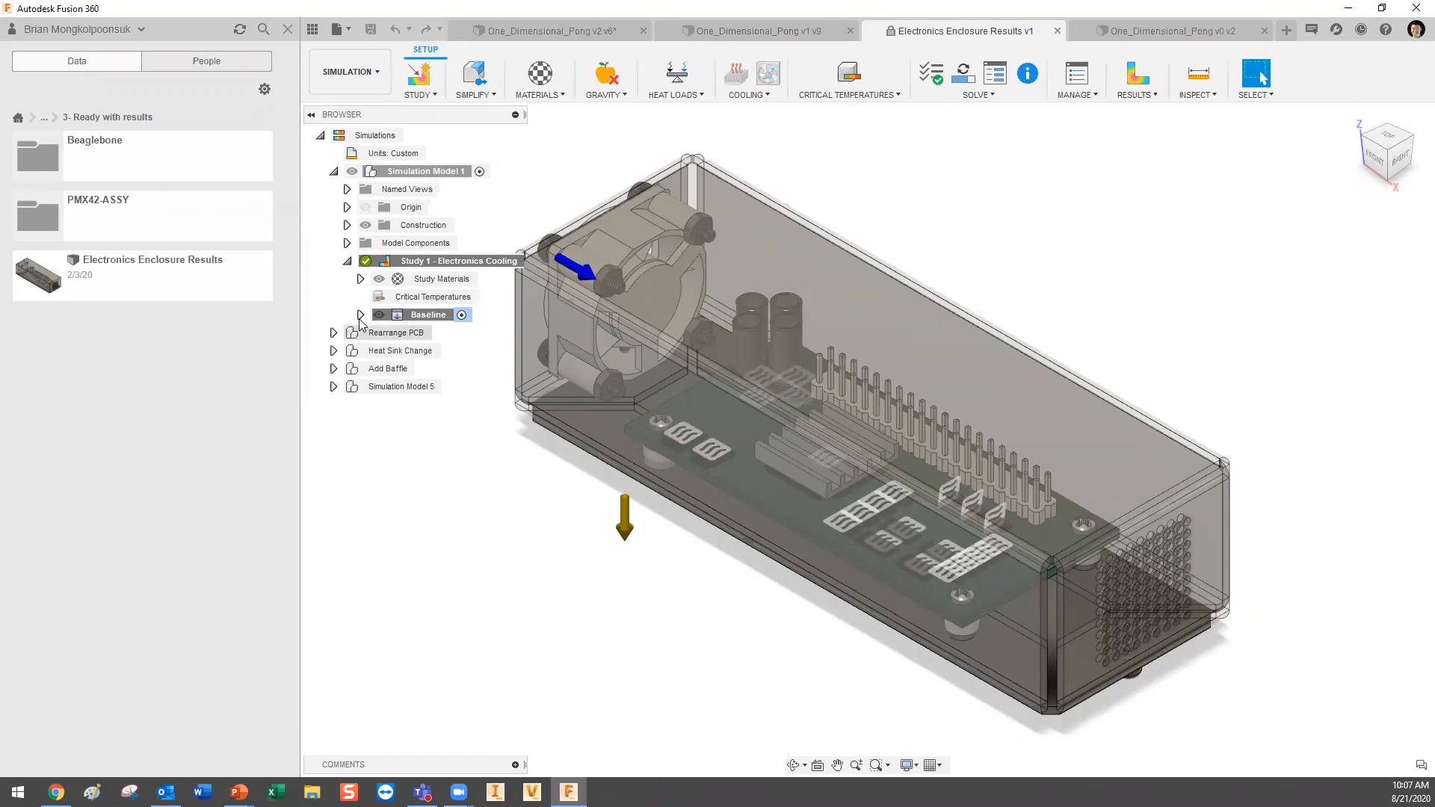
# Expand the Baseline load case of Study 1 to examine its gravity, internal heat and fan loads.
pyautogui.click(360, 314)
pyautogui.click(375, 333)
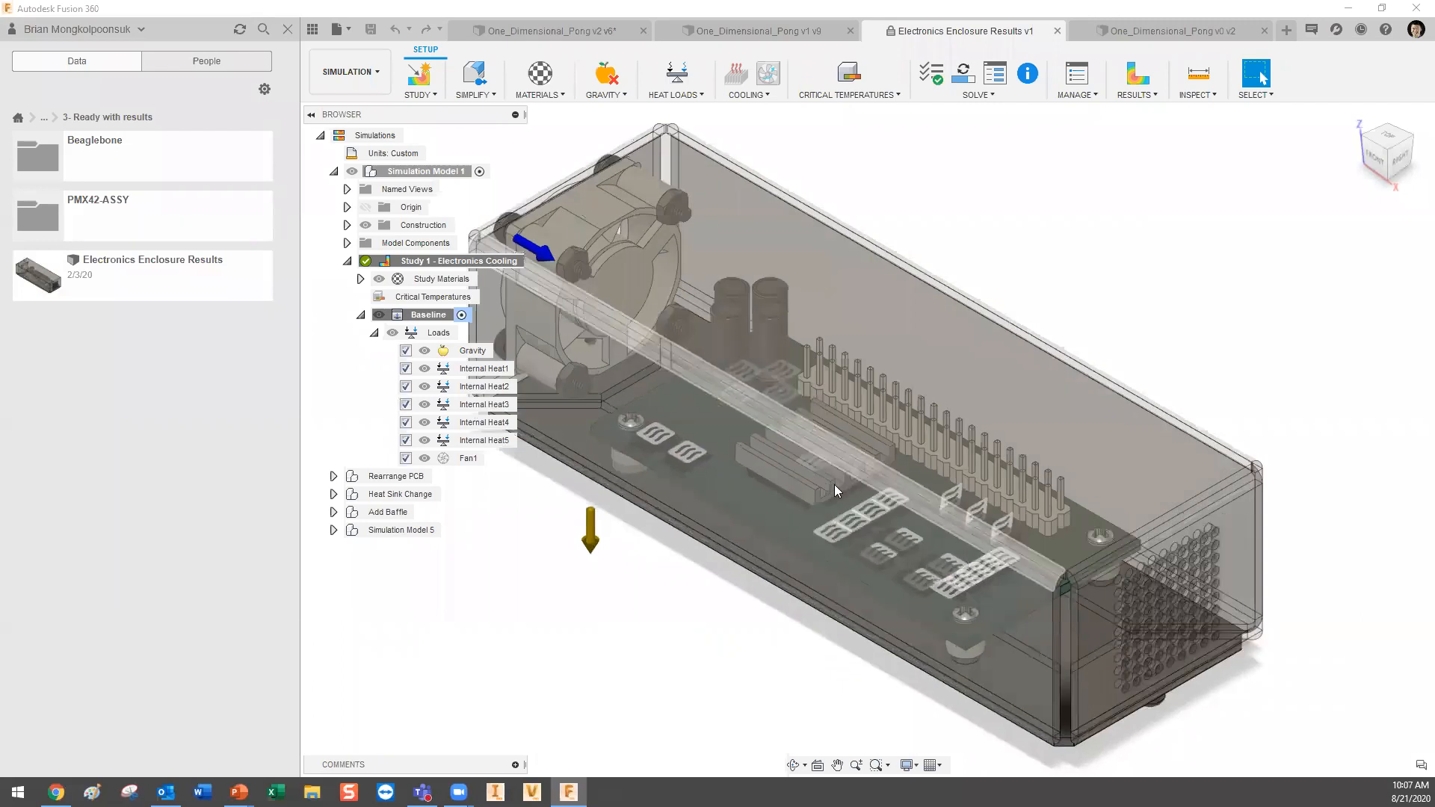
pyautogui.scroll(2, 834, 484)
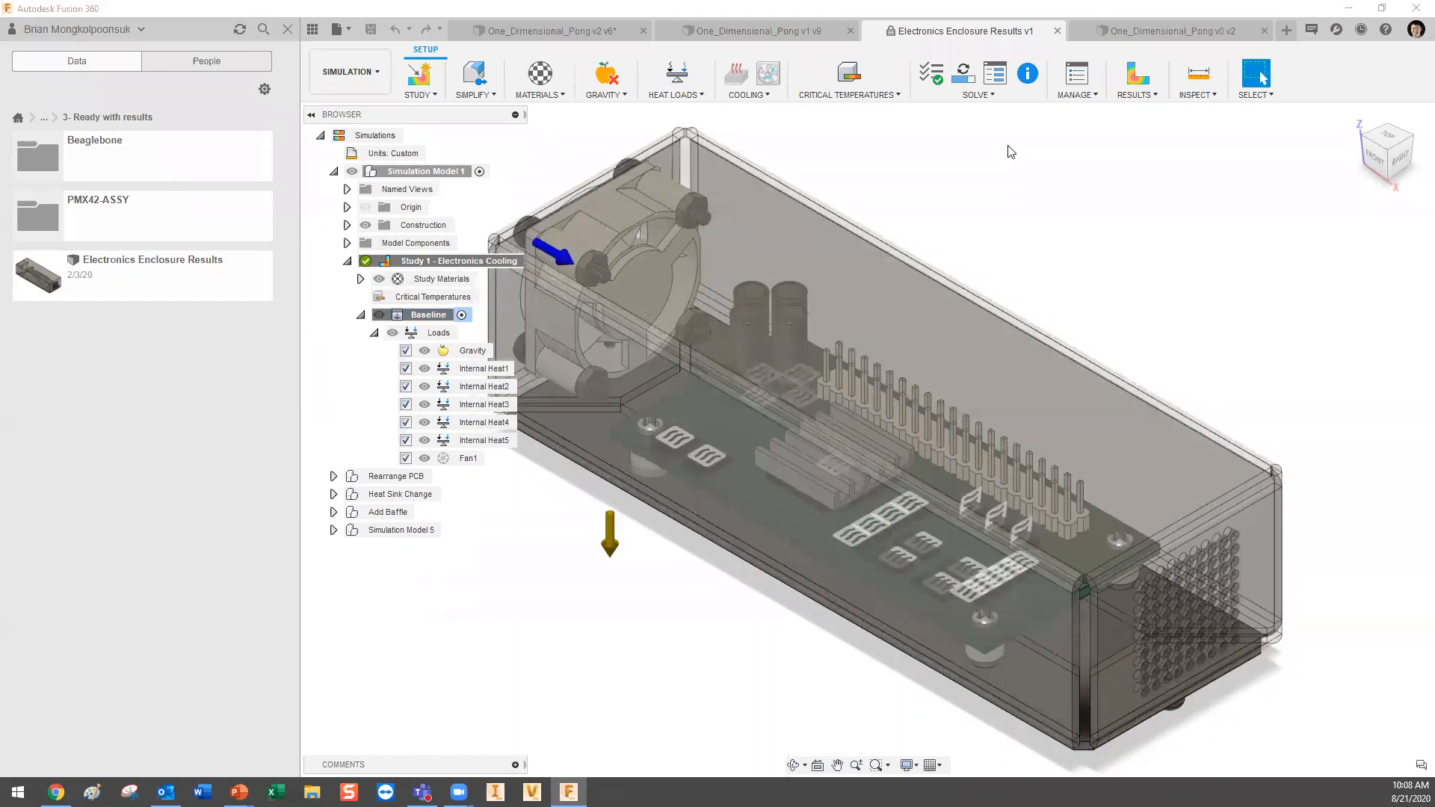
# Close the data panel and switch to the One_Dimensional_Pong v0 design.
pyautogui.click(312, 27)
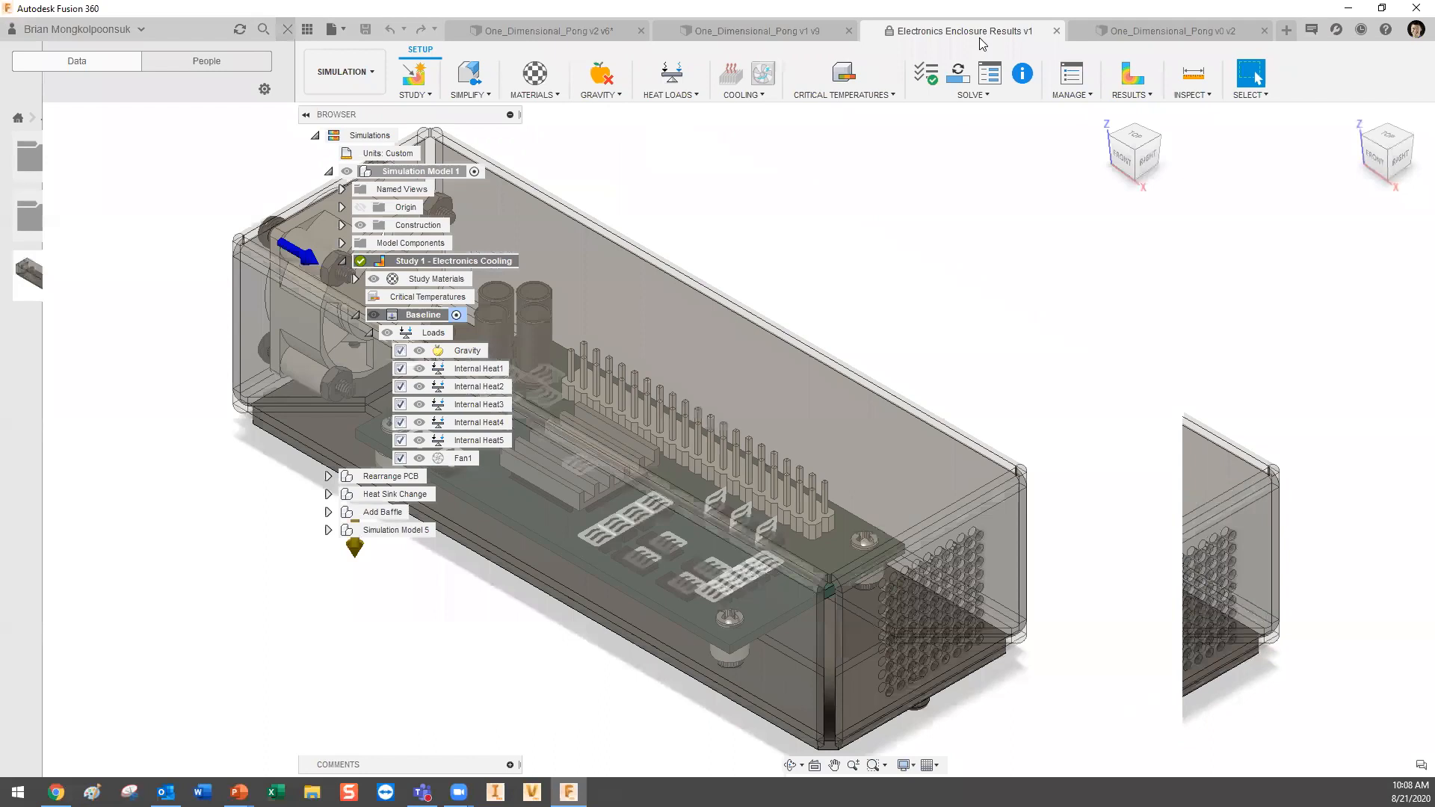
pyautogui.click(1076, 27)
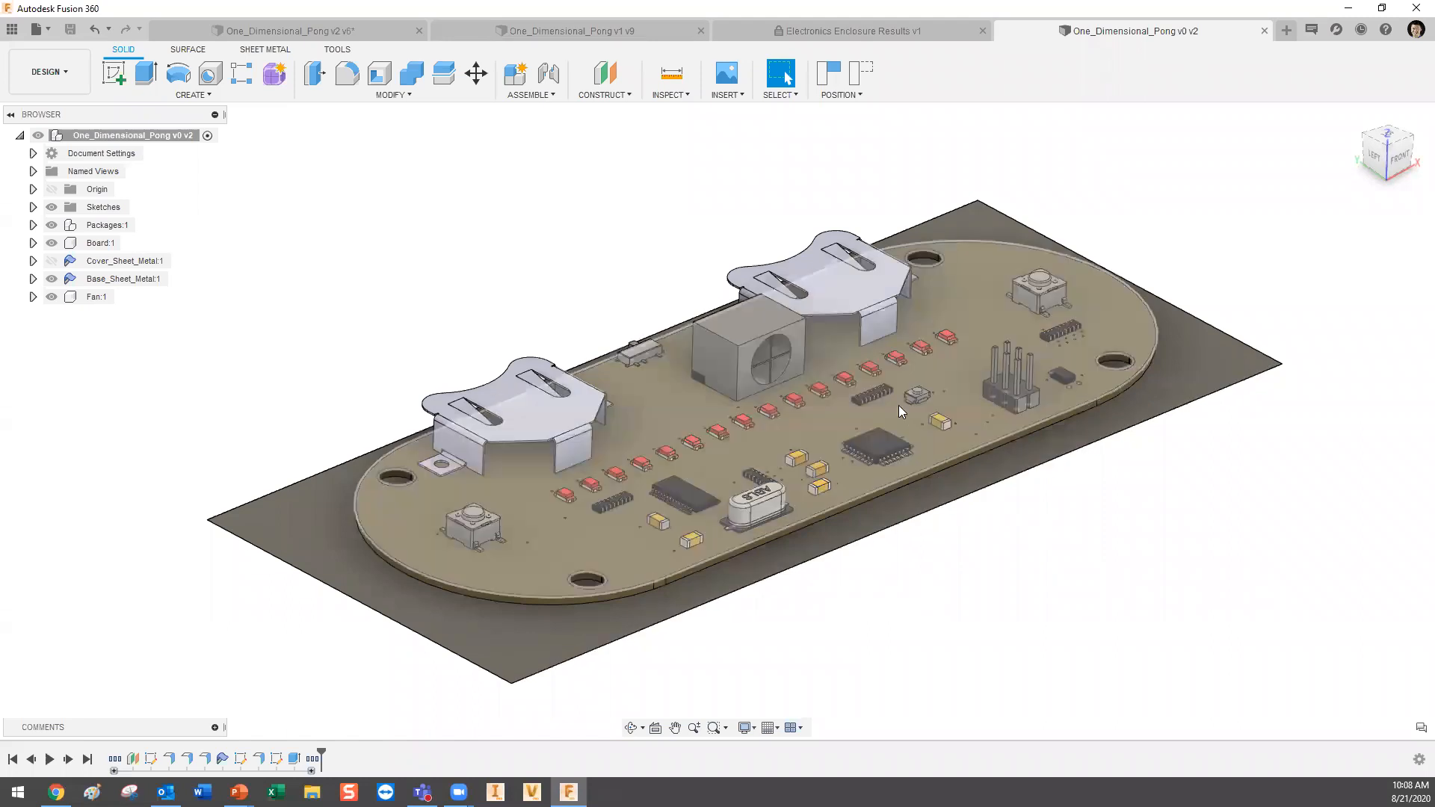
pyautogui.scroll(3, 889, 475)
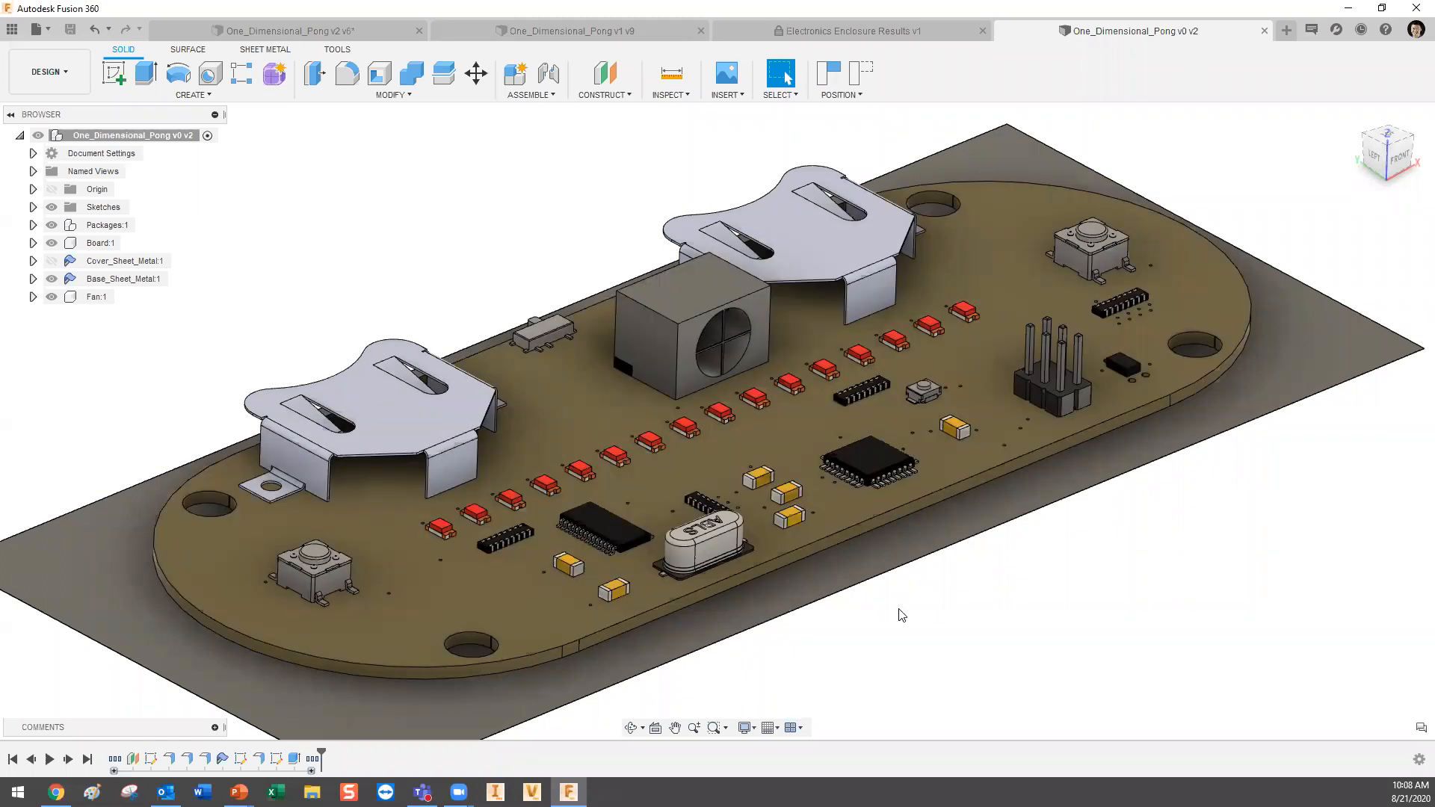
pyautogui.scroll(-1, 896, 612)
pyautogui.scroll(-2, 904, 583)
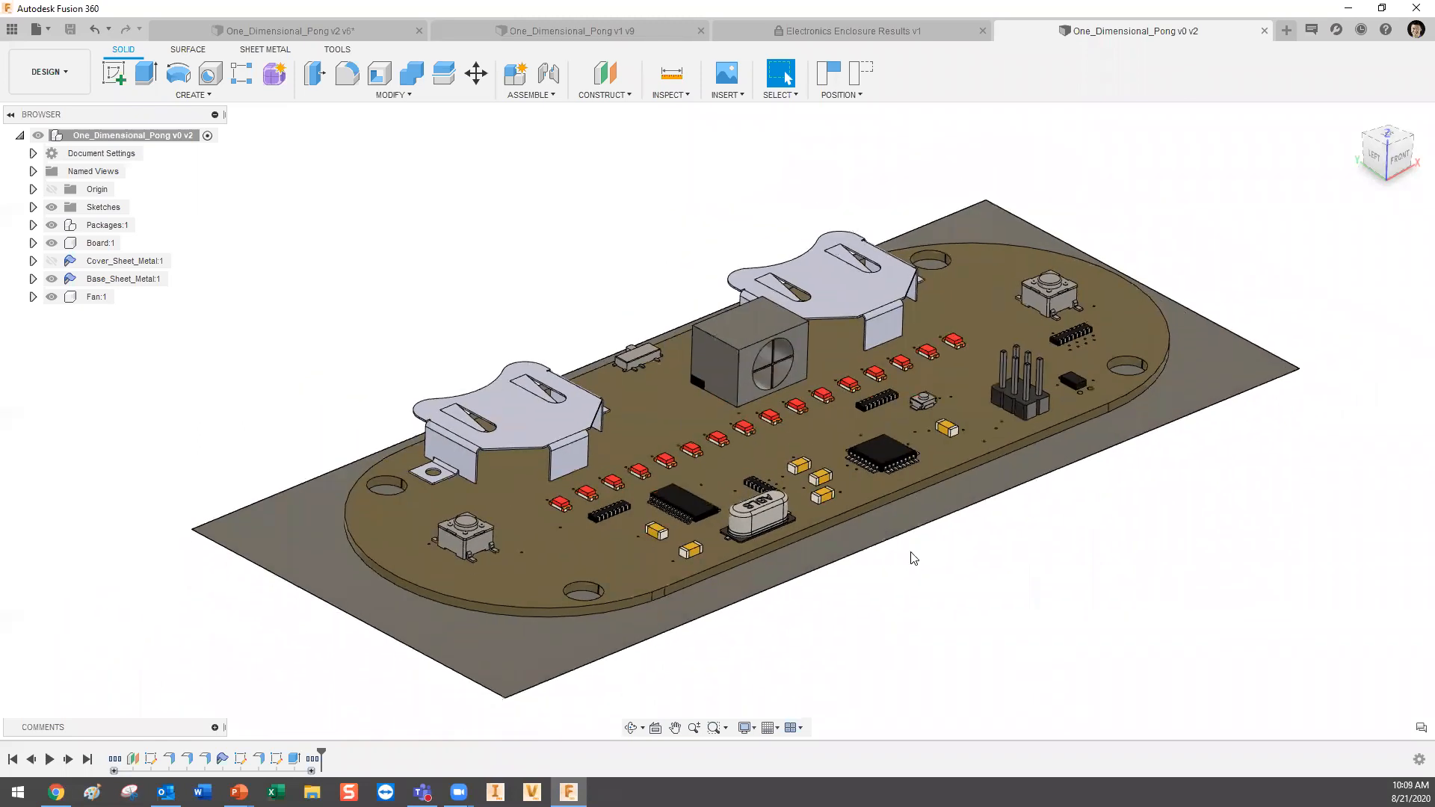
# Switch the design to the Simulation workspace and create an Electronics Cooling (Preview) study.
pyautogui.click(50, 78)
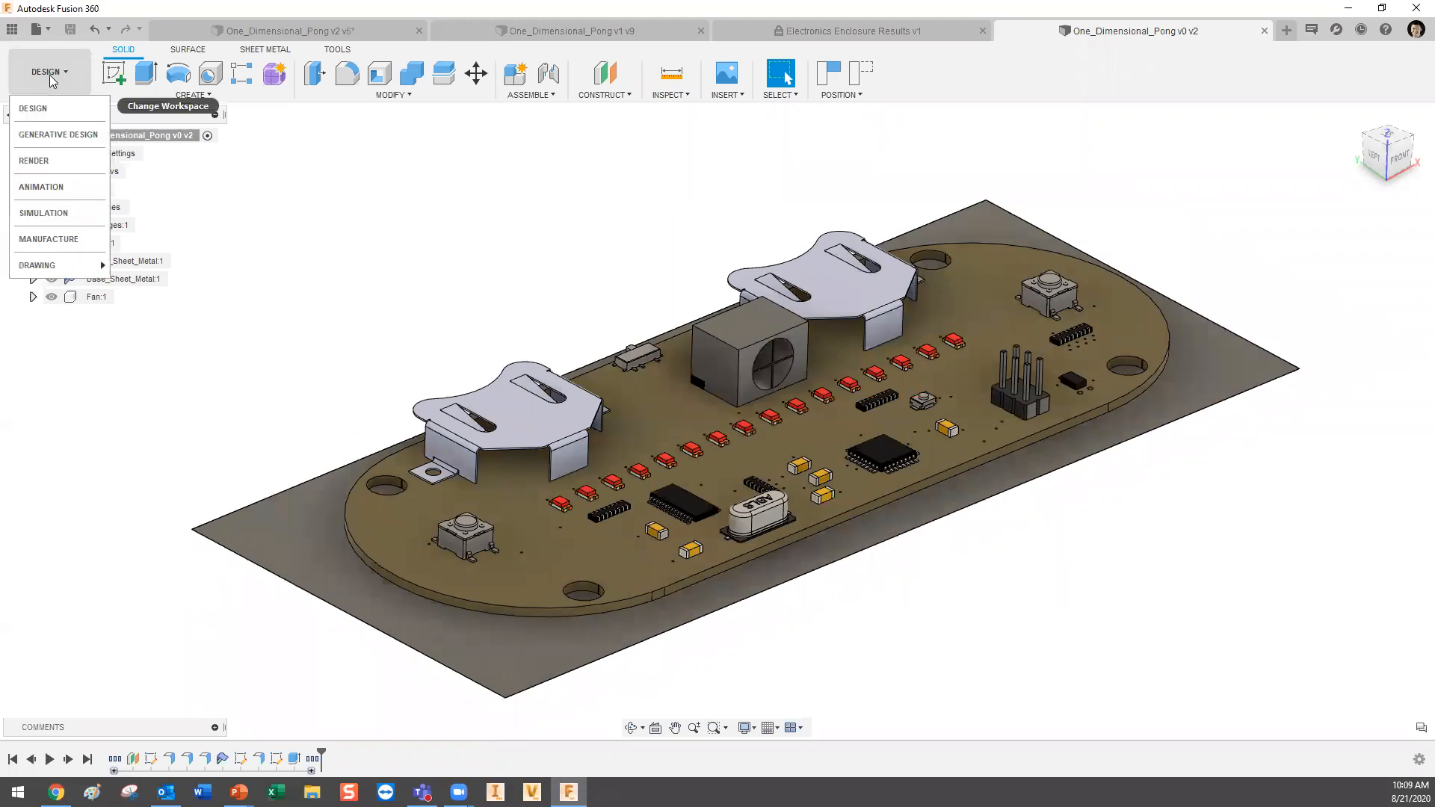
pyautogui.click(74, 212)
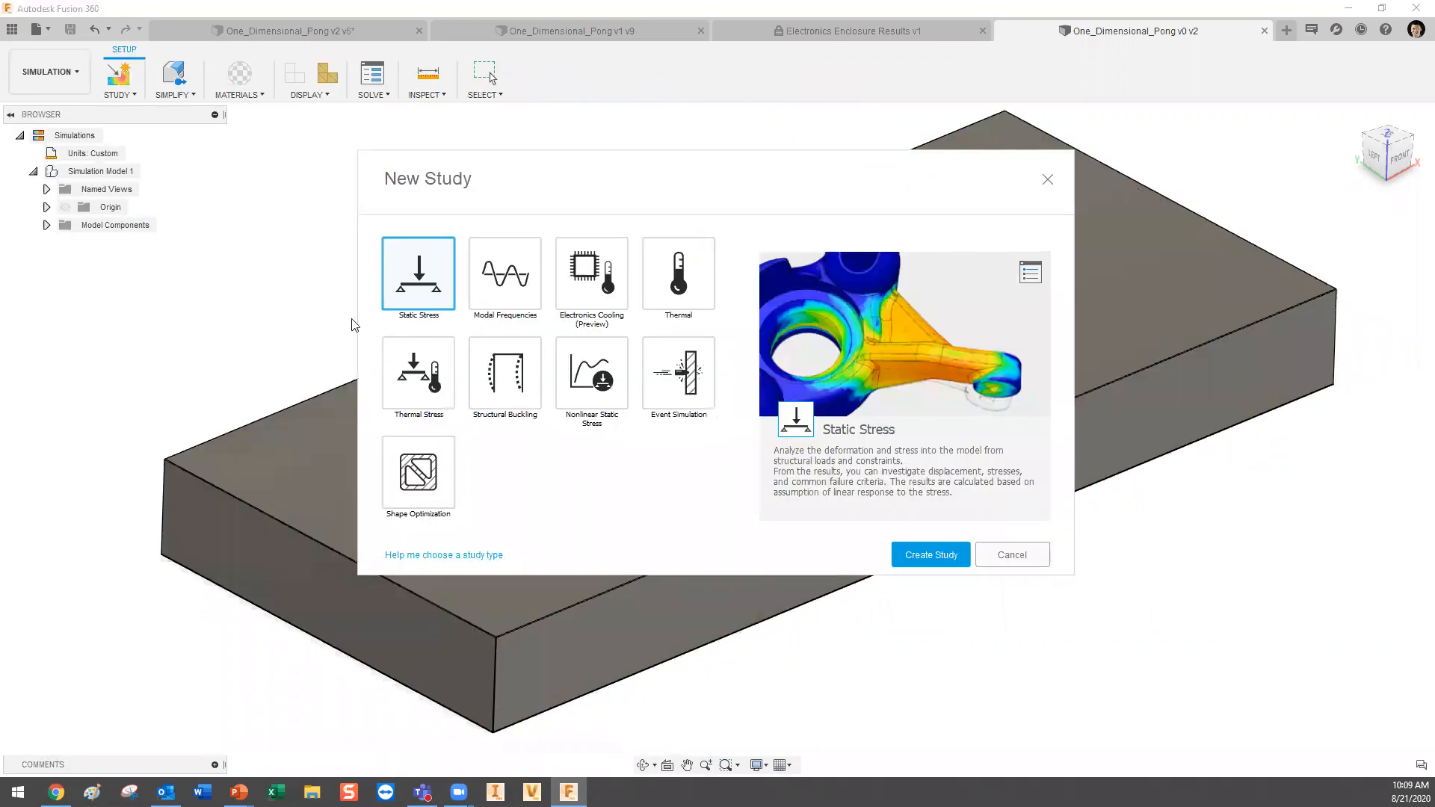
pyautogui.click(606, 296)
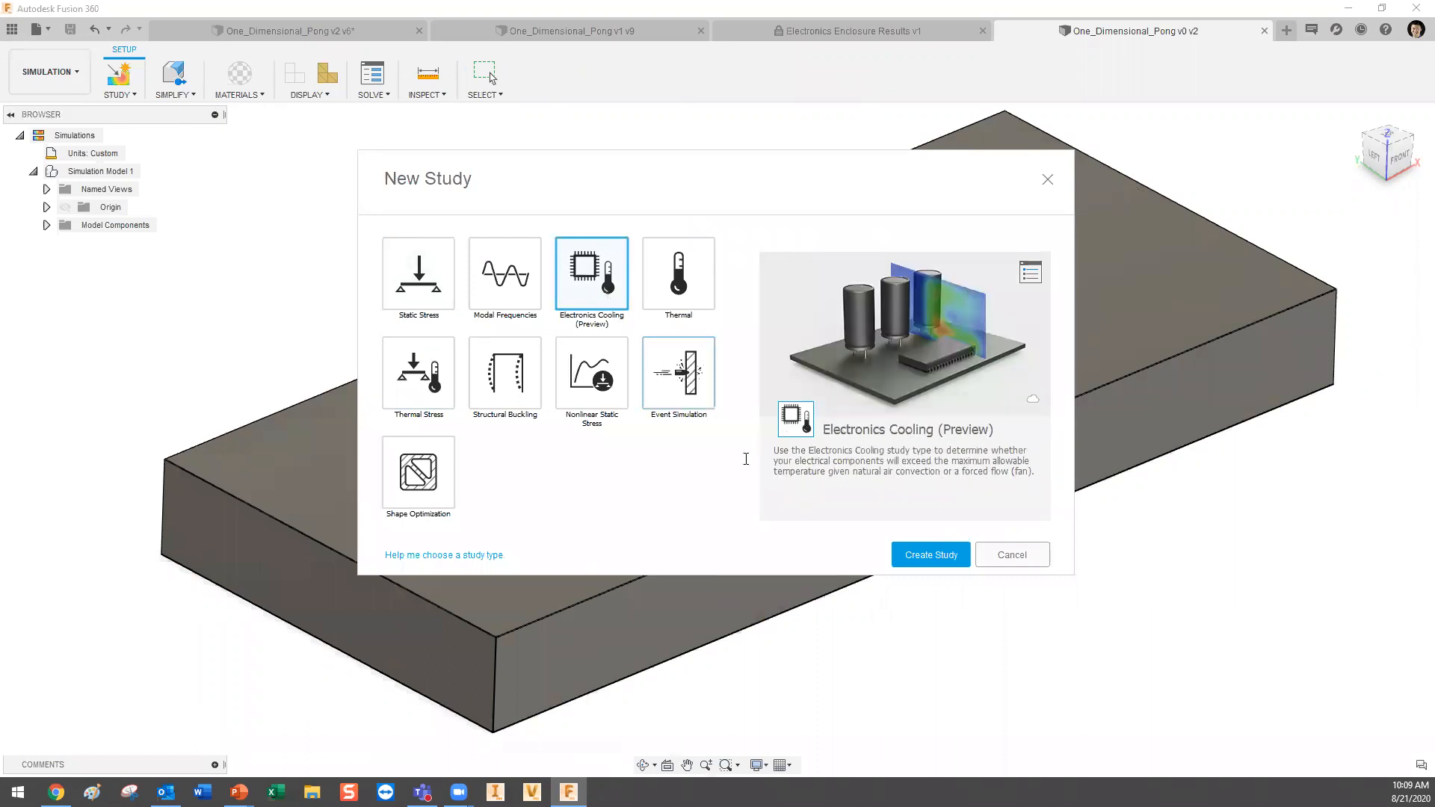
pyautogui.click(950, 565)
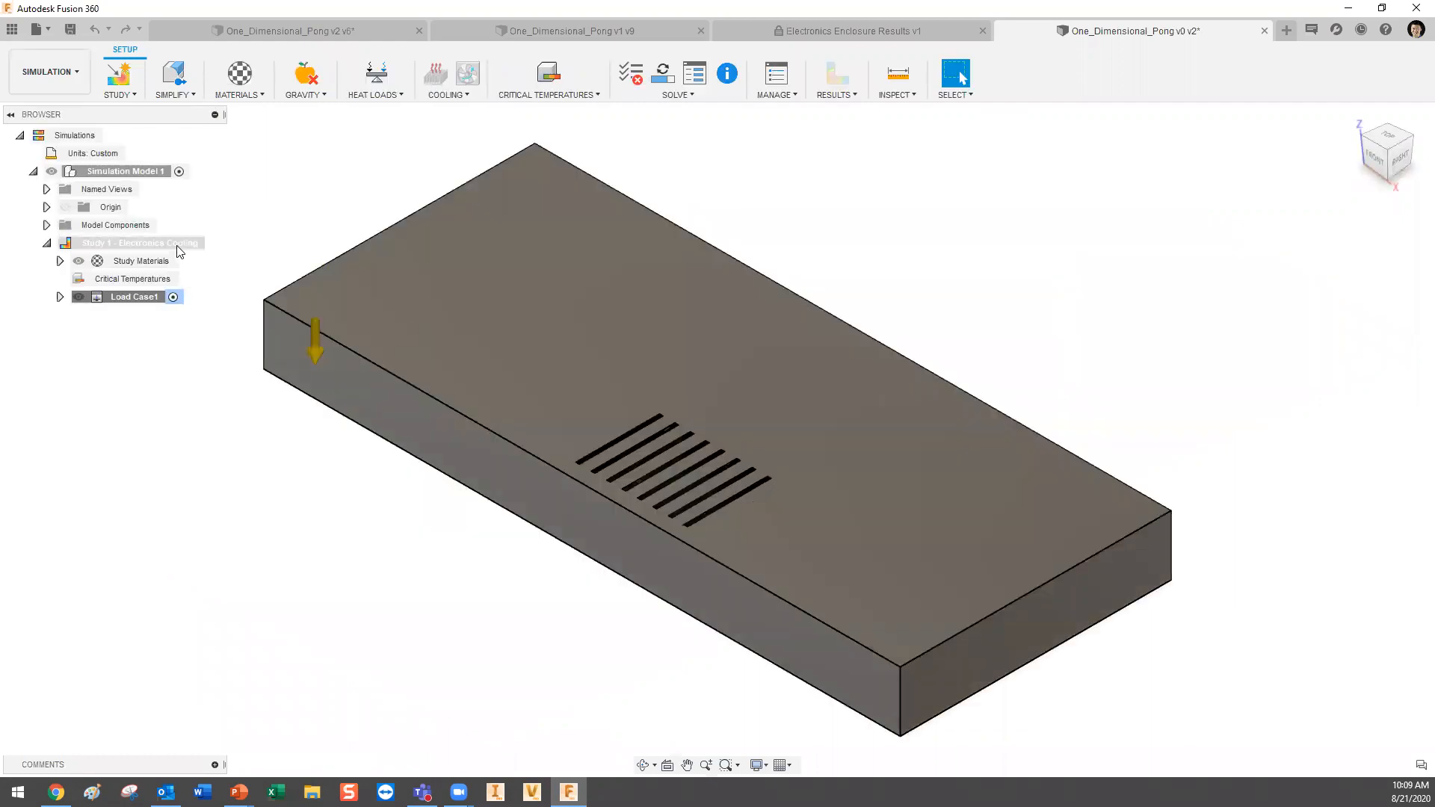
# Expand the new study's load case and the model components, and hide the Cover_Sheet_Metal component.
pyautogui.scroll(-4, 441, 405)
pyautogui.moveTo(419, 408); pyautogui.dragTo(451, 407, button='middle')
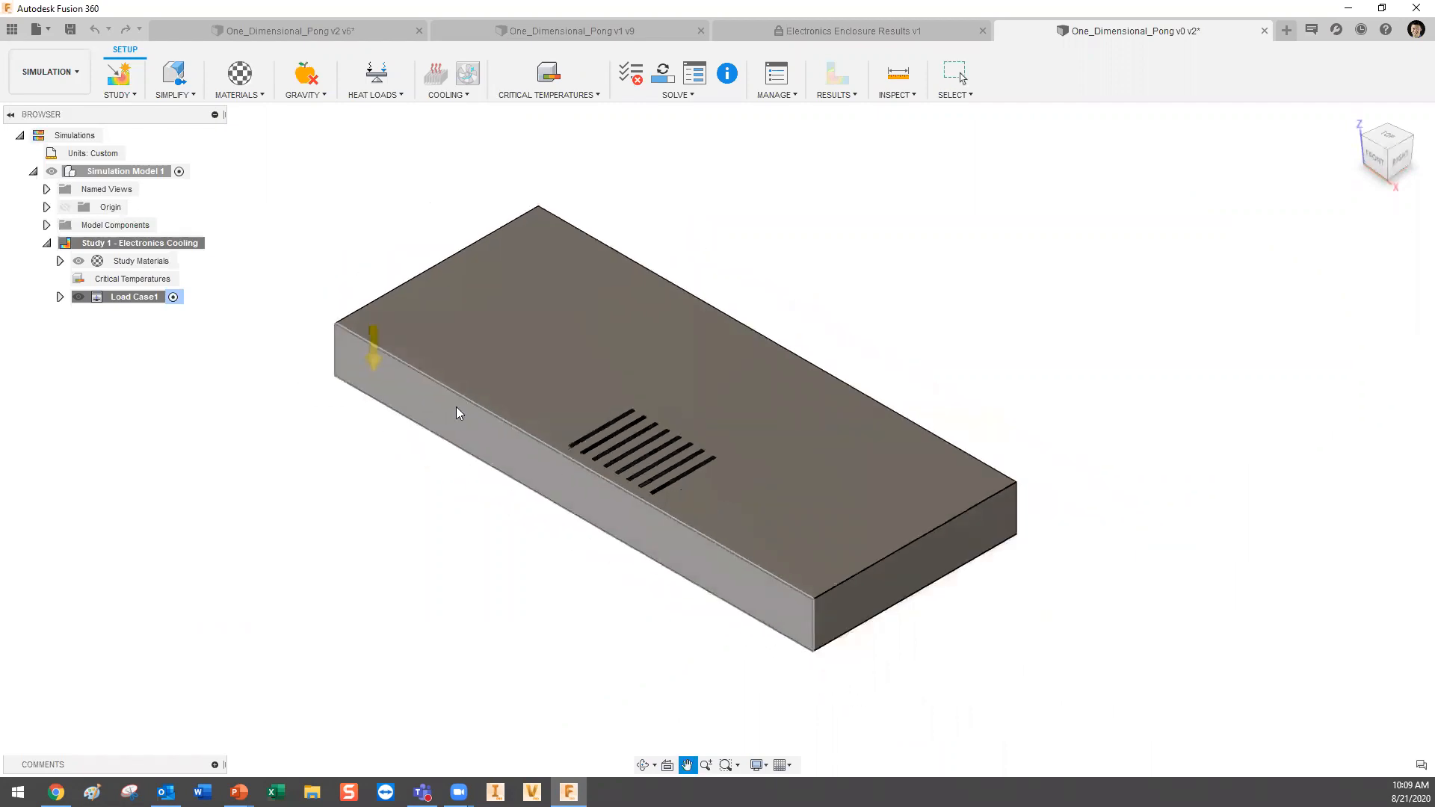
pyautogui.moveTo(633, 487)
pyautogui.keyDown('shift'); pyautogui.mouseDown(button='middle')
pyautogui.moveTo(759, 468)
pyautogui.moveTo(673, 464)
pyautogui.moveTo(697, 476)
pyautogui.moveTo(725, 465)
pyautogui.mouseUp(button='middle'); pyautogui.keyUp('shift')
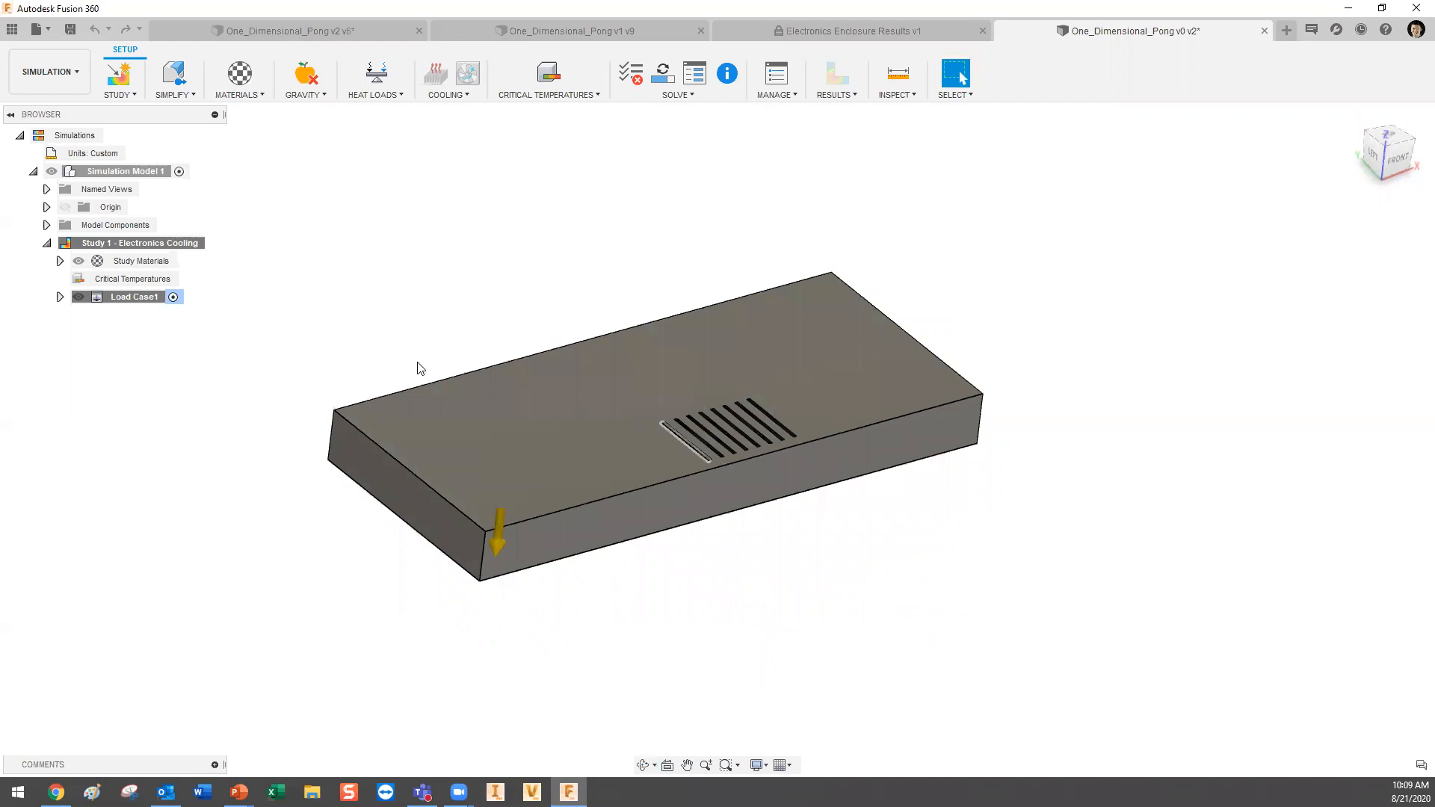
pyautogui.click(60, 296)
pyautogui.click(73, 315)
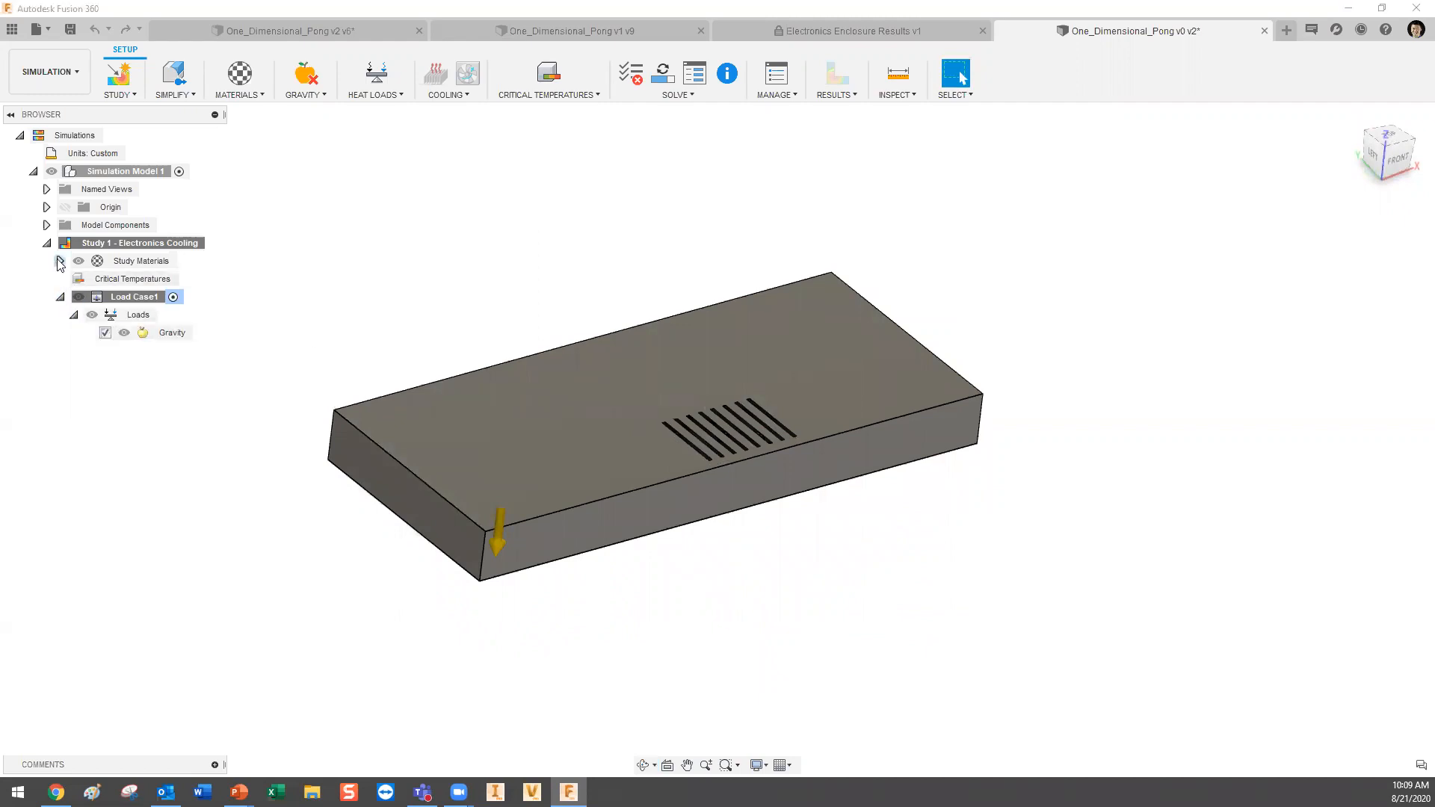
pyautogui.click(46, 225)
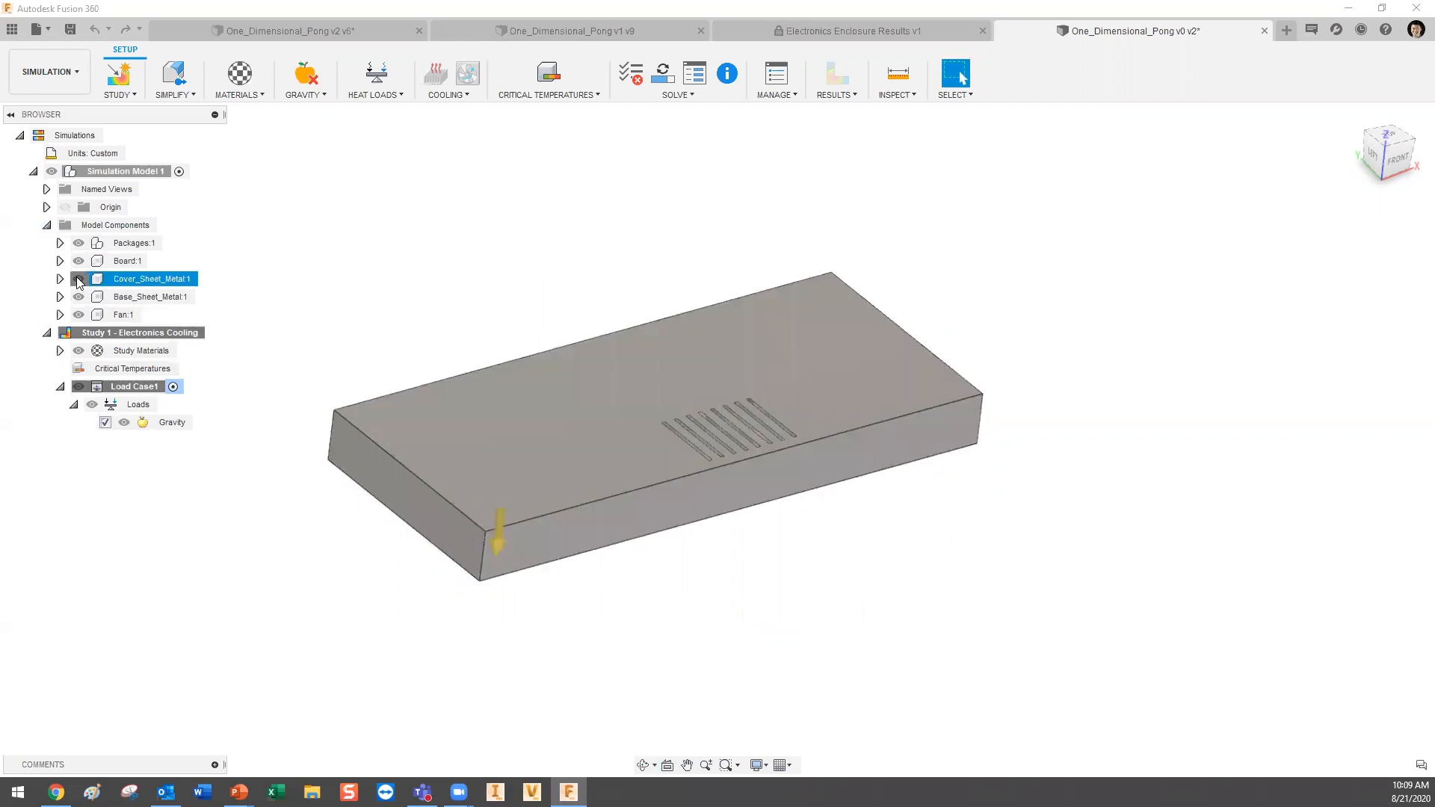
pyautogui.click(79, 280)
pyautogui.moveTo(464, 311); pyautogui.dragTo(485, 311, button='middle')
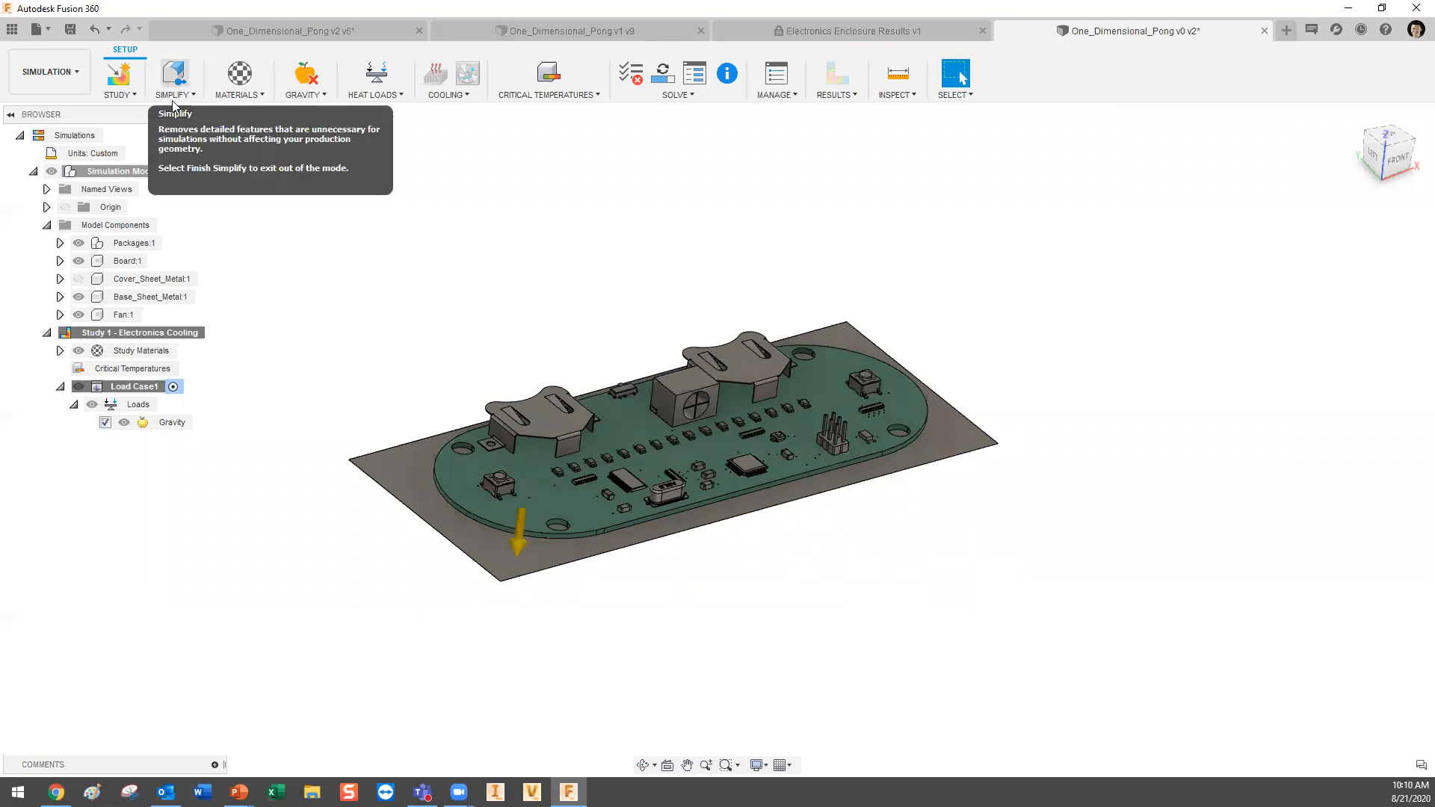
# Enter the Simplify environment for Simulation Model 1 and inspect the small holes around the board's components.
pyautogui.scroll(2, 701, 395)
pyautogui.scroll(3, 672, 486)
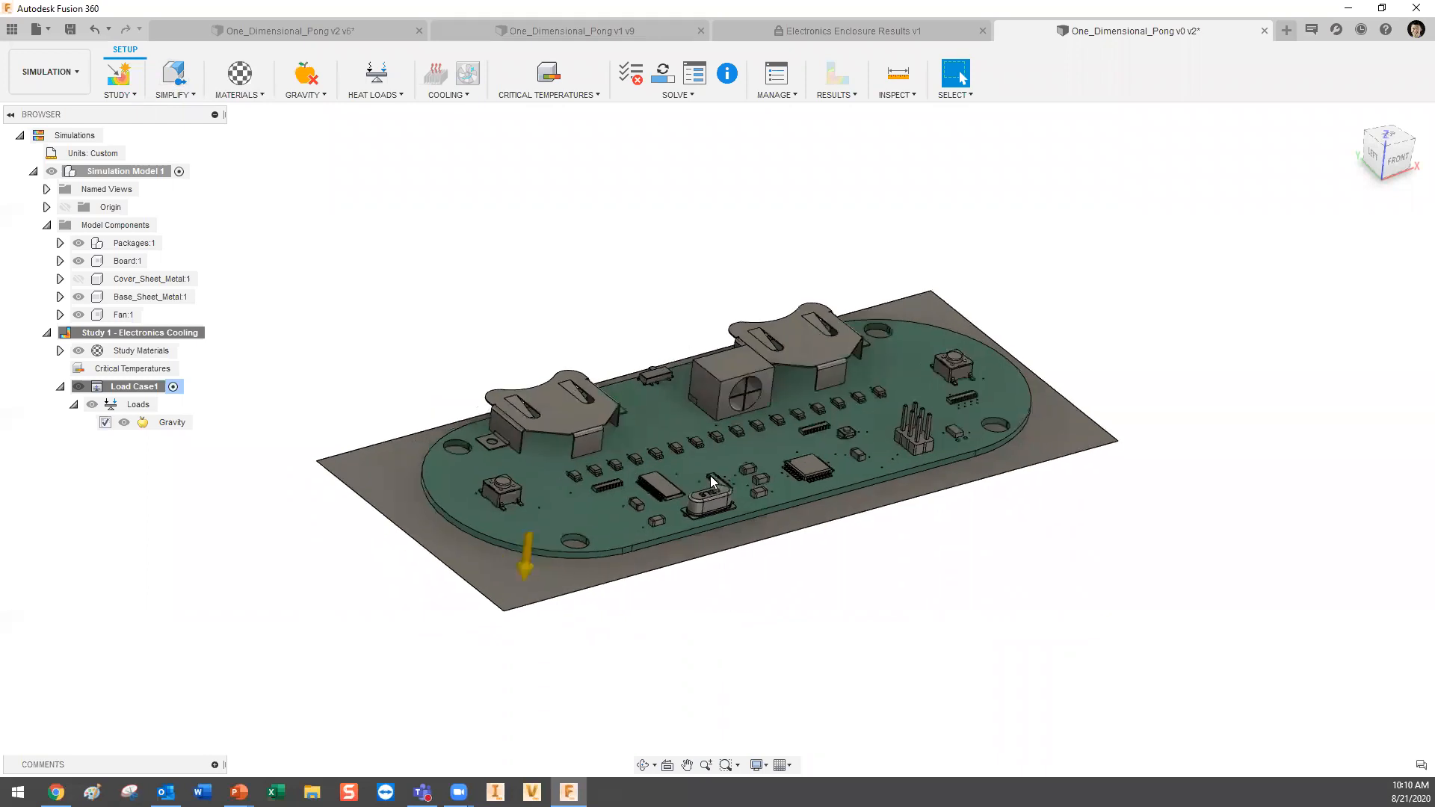
pyautogui.click(175, 74)
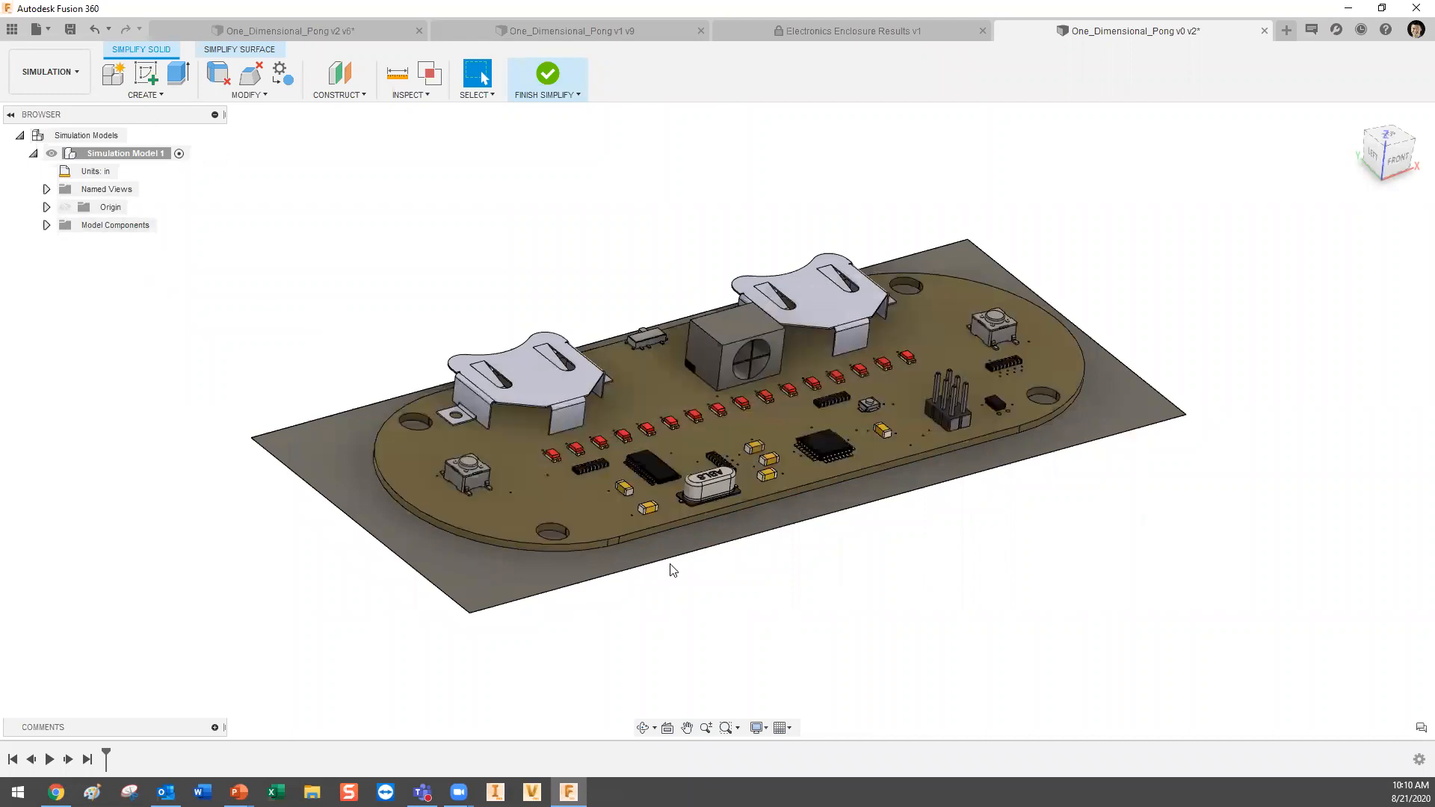
pyautogui.scroll(10, 627, 510)
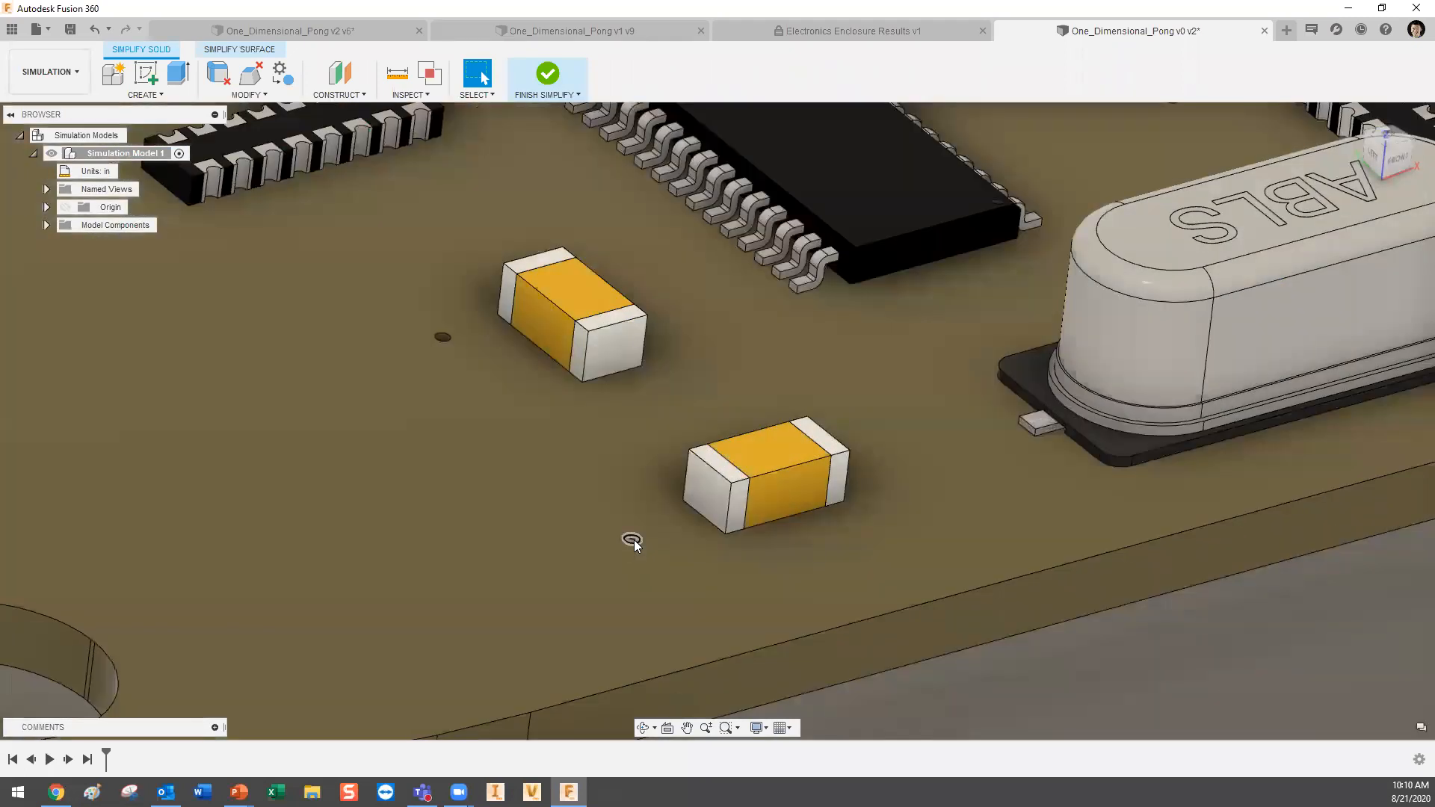
pyautogui.scroll(-8, 634, 540)
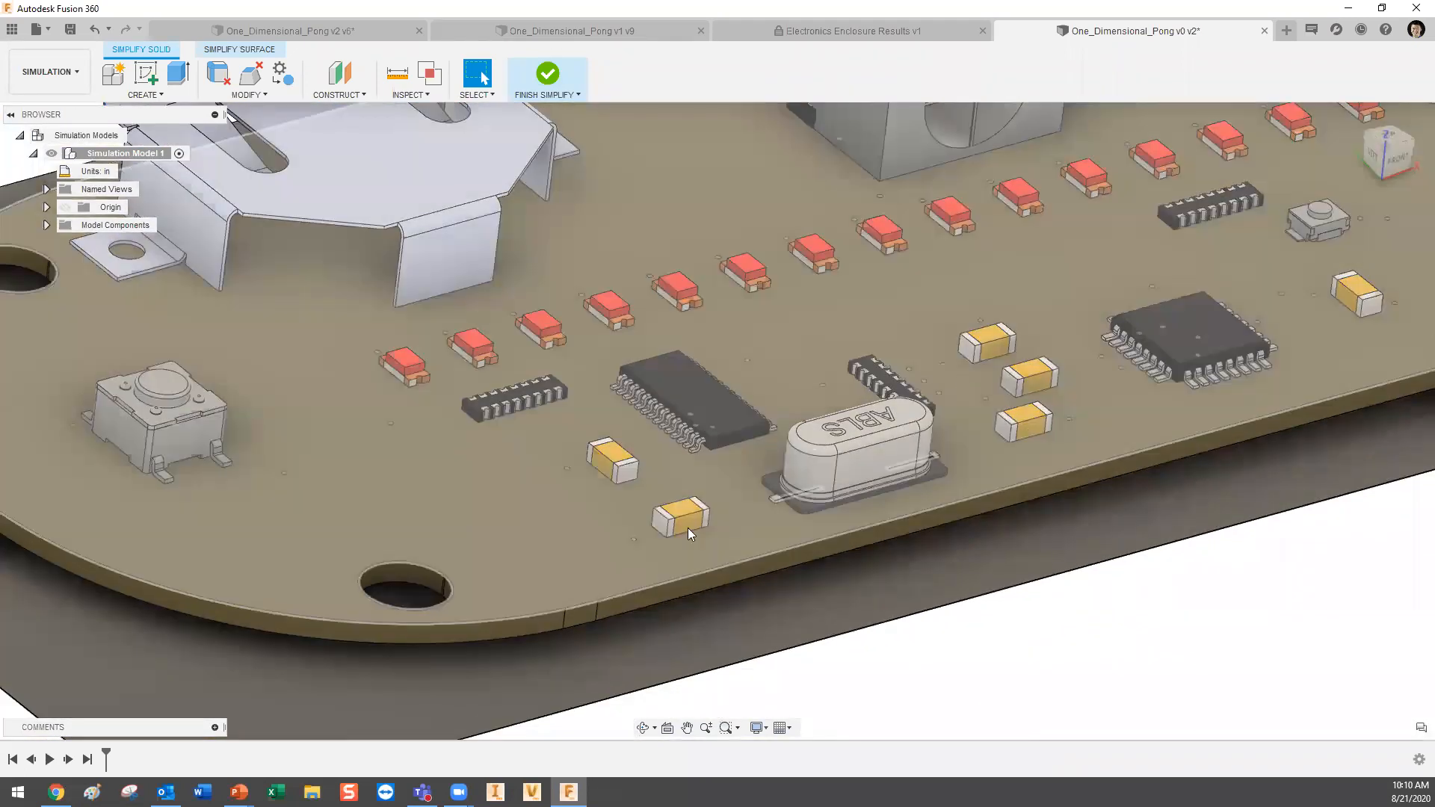
pyautogui.scroll(-5, 664, 523)
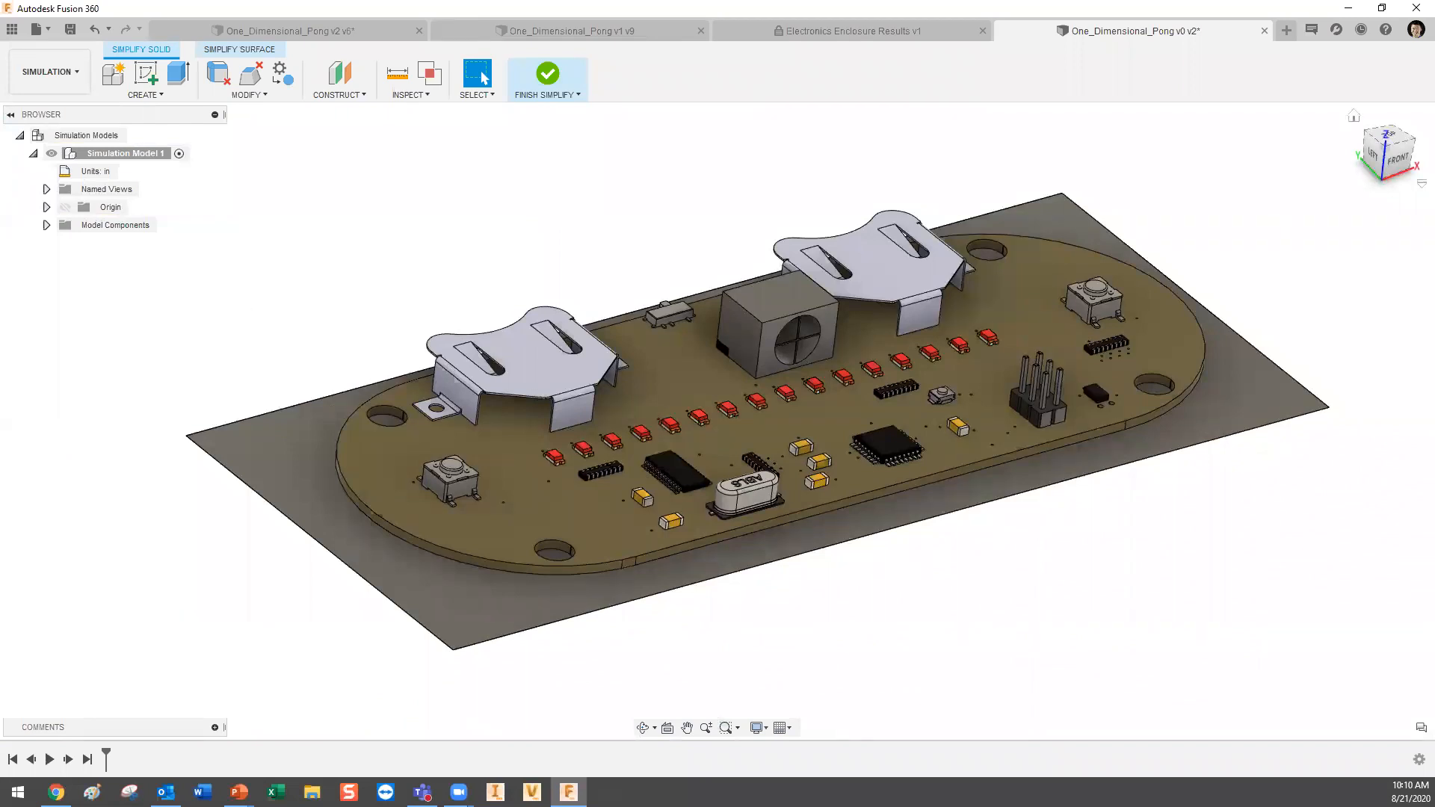
# Start Remove Features with all feature types enabled, and hide the Base_Sheet_Metal component.
pyautogui.click(226, 84)
pyautogui.moveTo(1433, 321); pyautogui.dragTo(1276, 406)
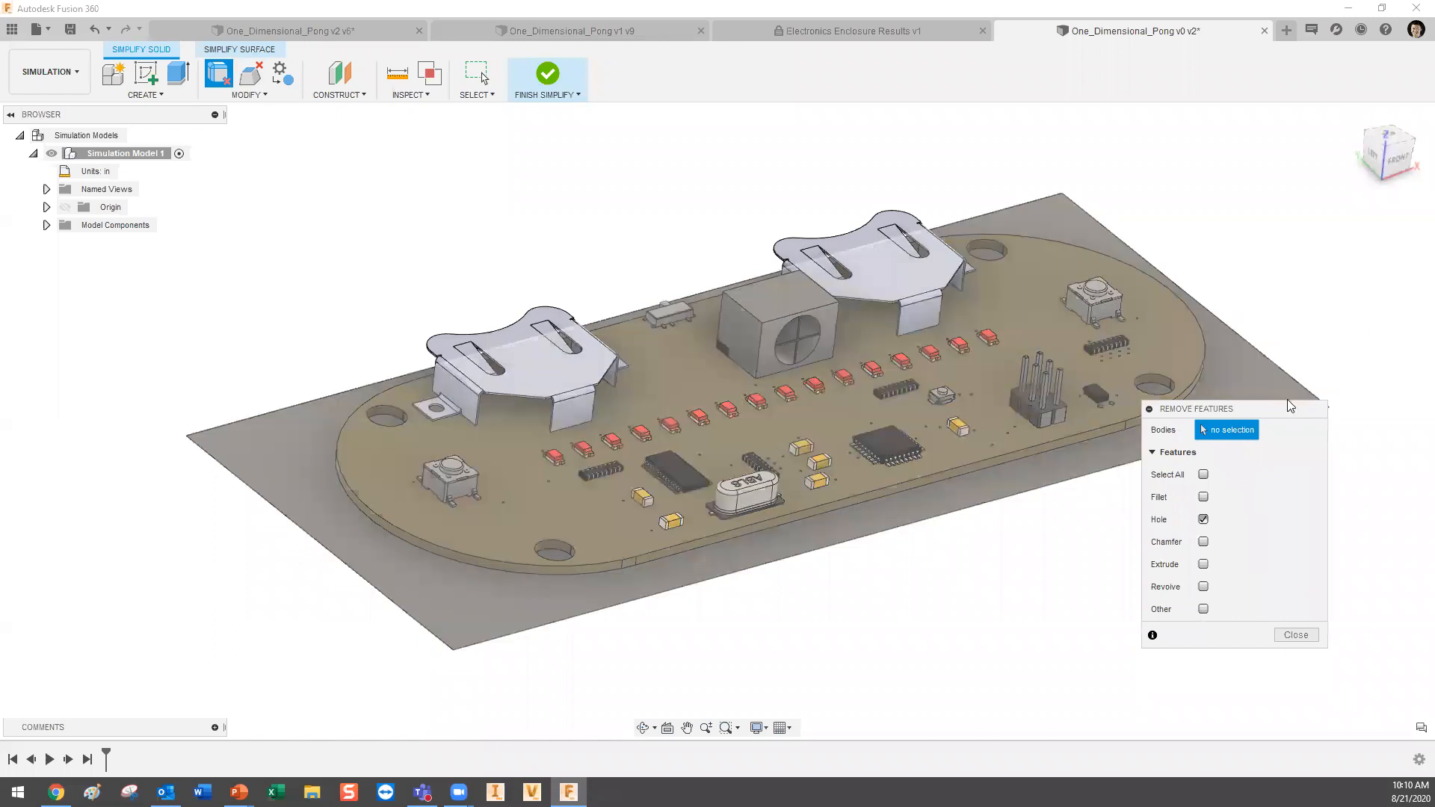
pyautogui.click(1203, 474)
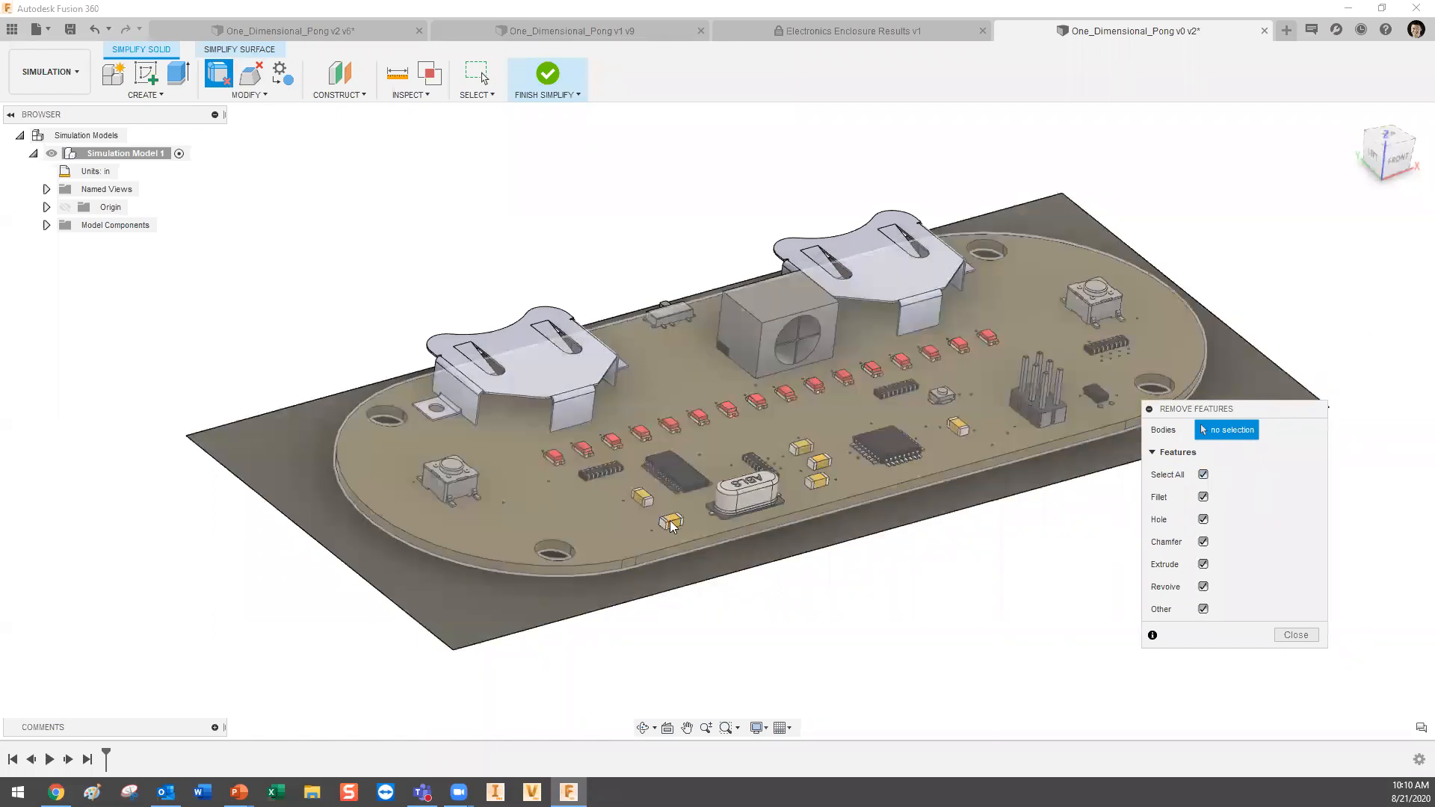
pyautogui.scroll(8, 670, 525)
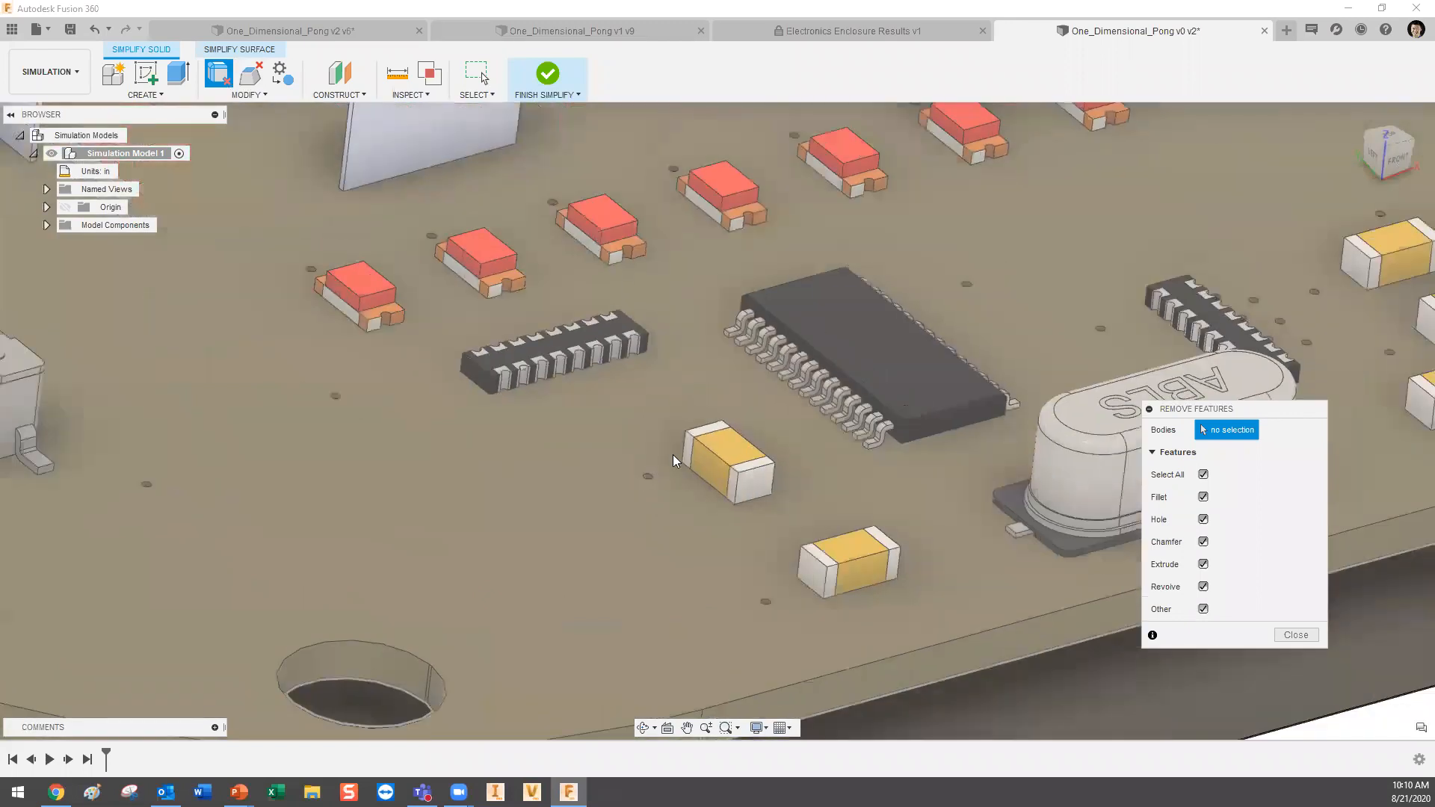
pyautogui.scroll(-8, 672, 454)
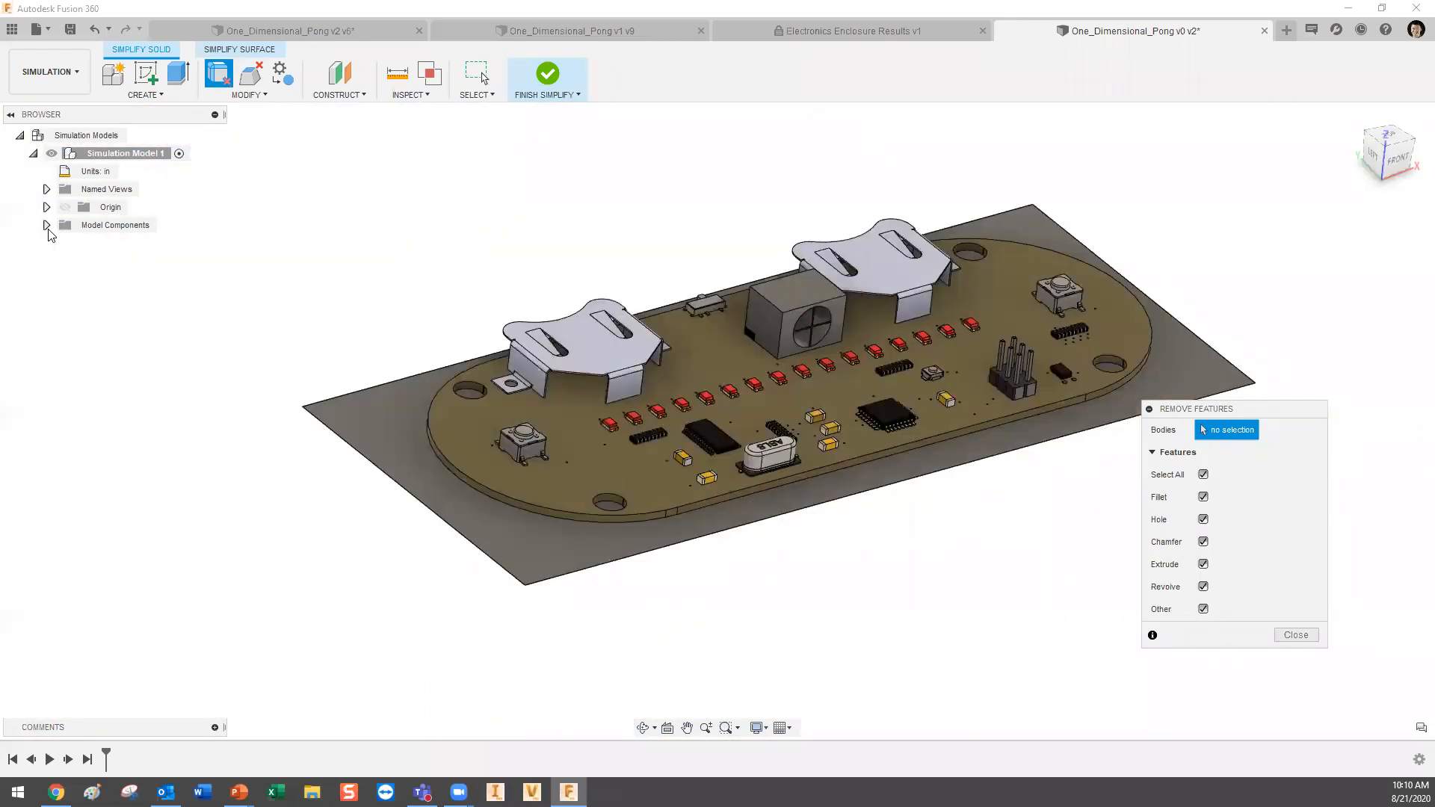
pyautogui.click(46, 225)
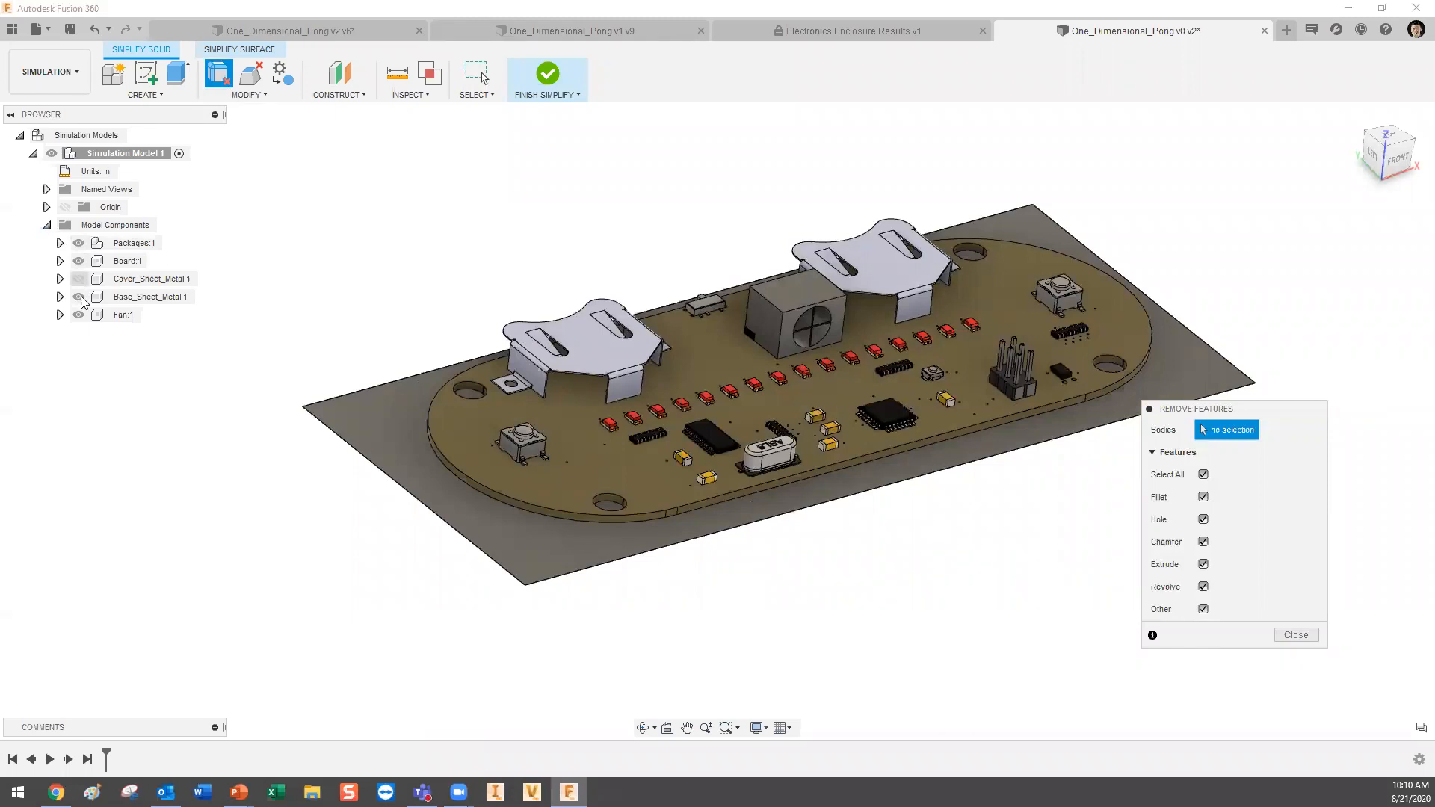
pyautogui.click(78, 297)
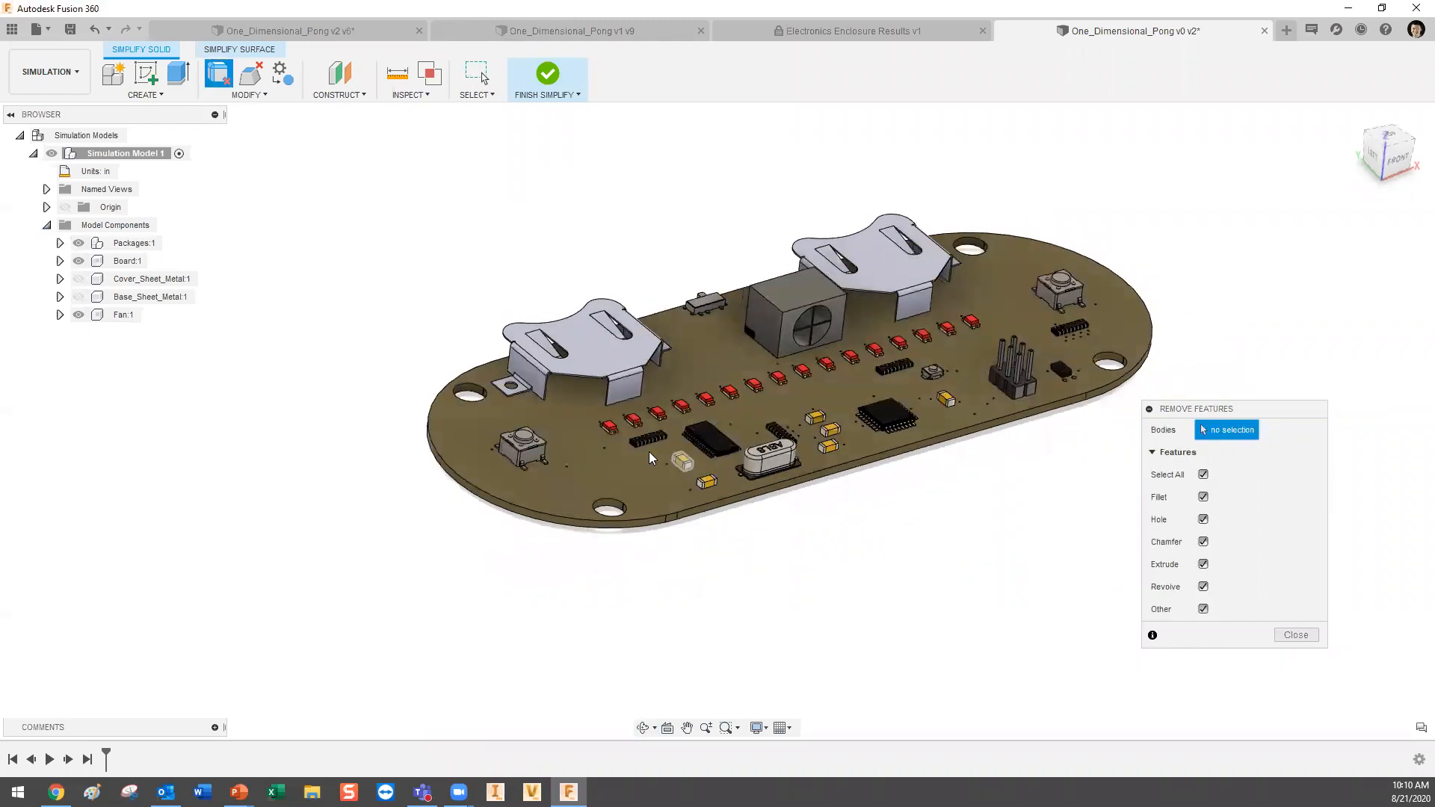
# Choose the circuit board body for feature removal and limit the feature types to holes only.
pyautogui.scroll(8, 650, 458)
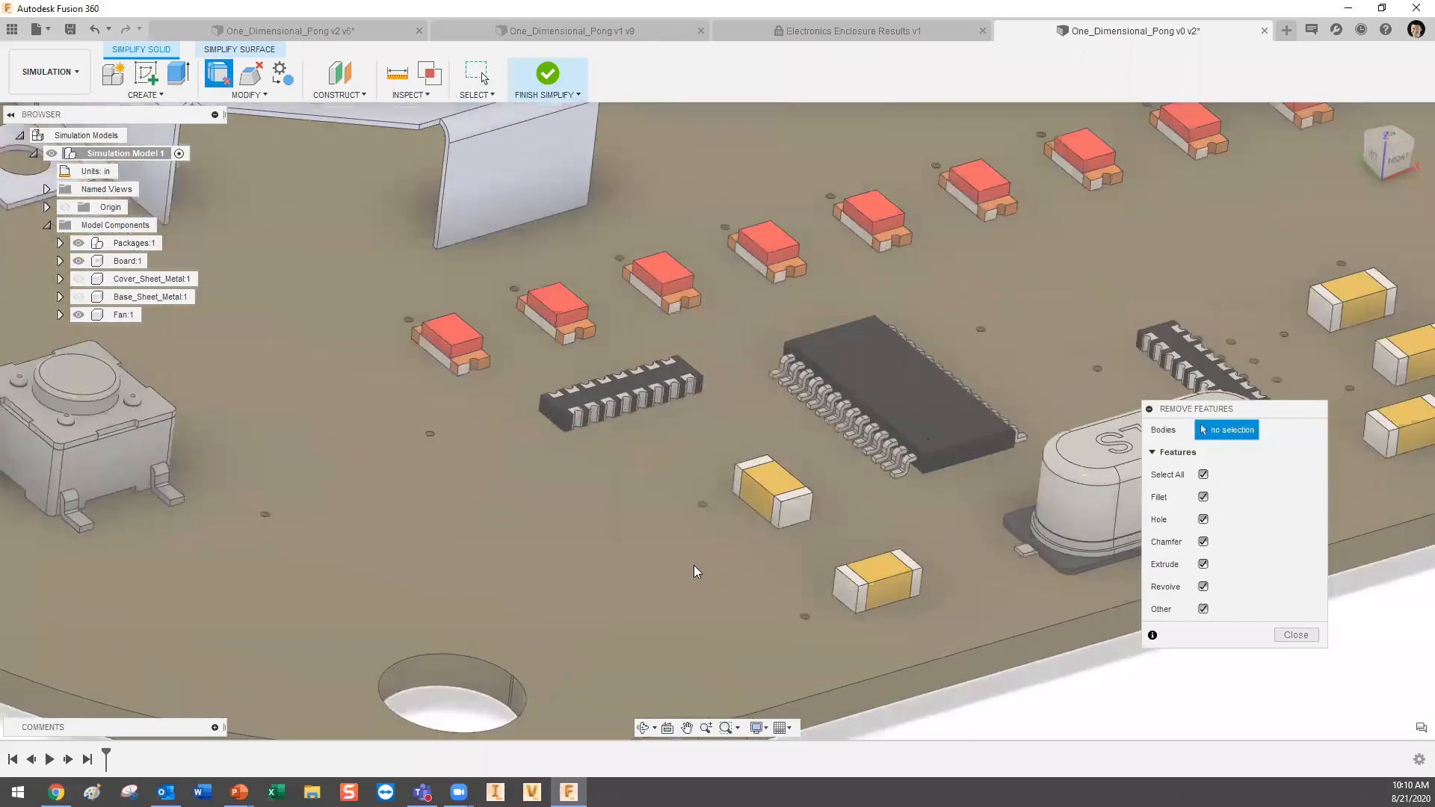
pyautogui.scroll(2, 694, 572)
pyautogui.click(632, 607)
pyautogui.scroll(-1, 723, 428)
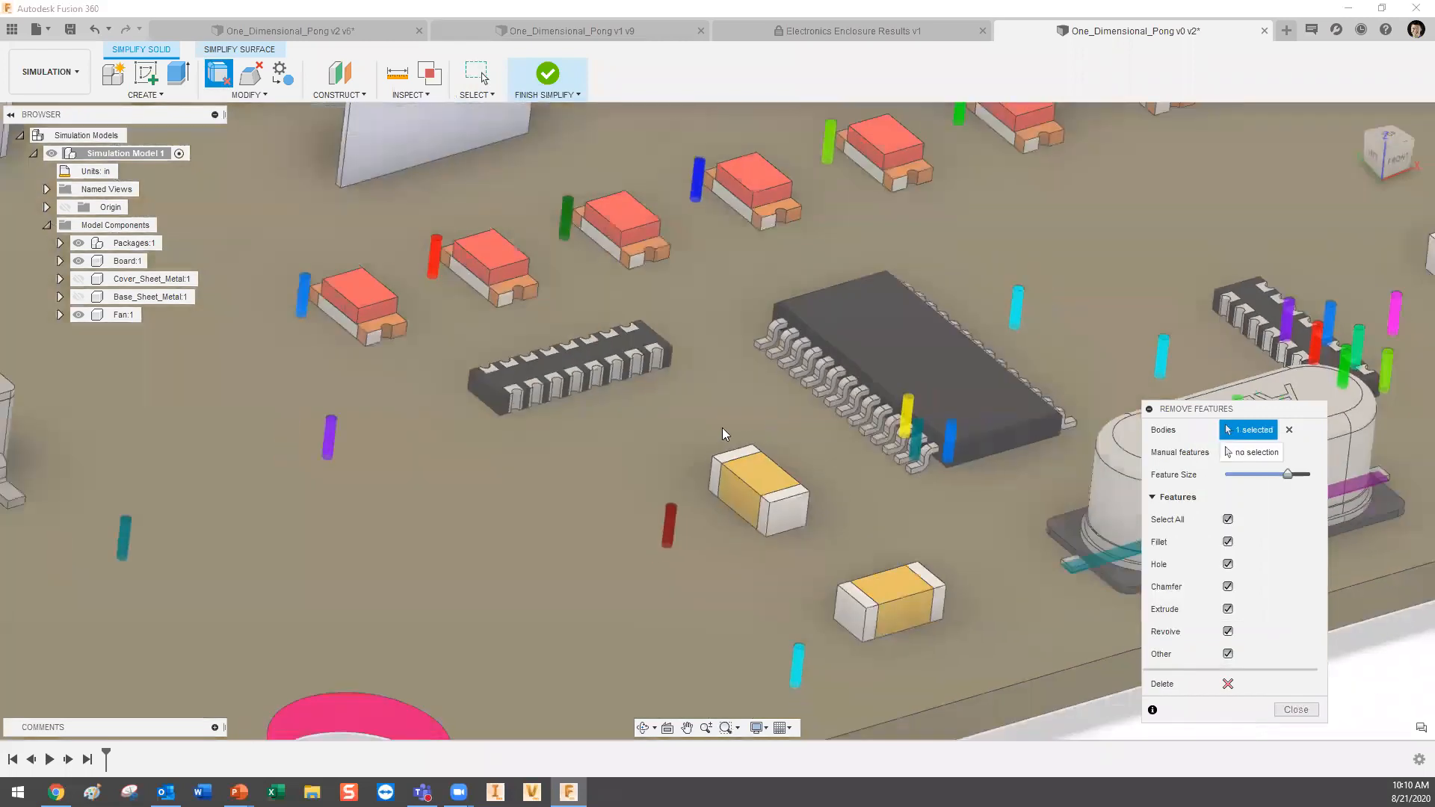
pyautogui.scroll(-10, 692, 423)
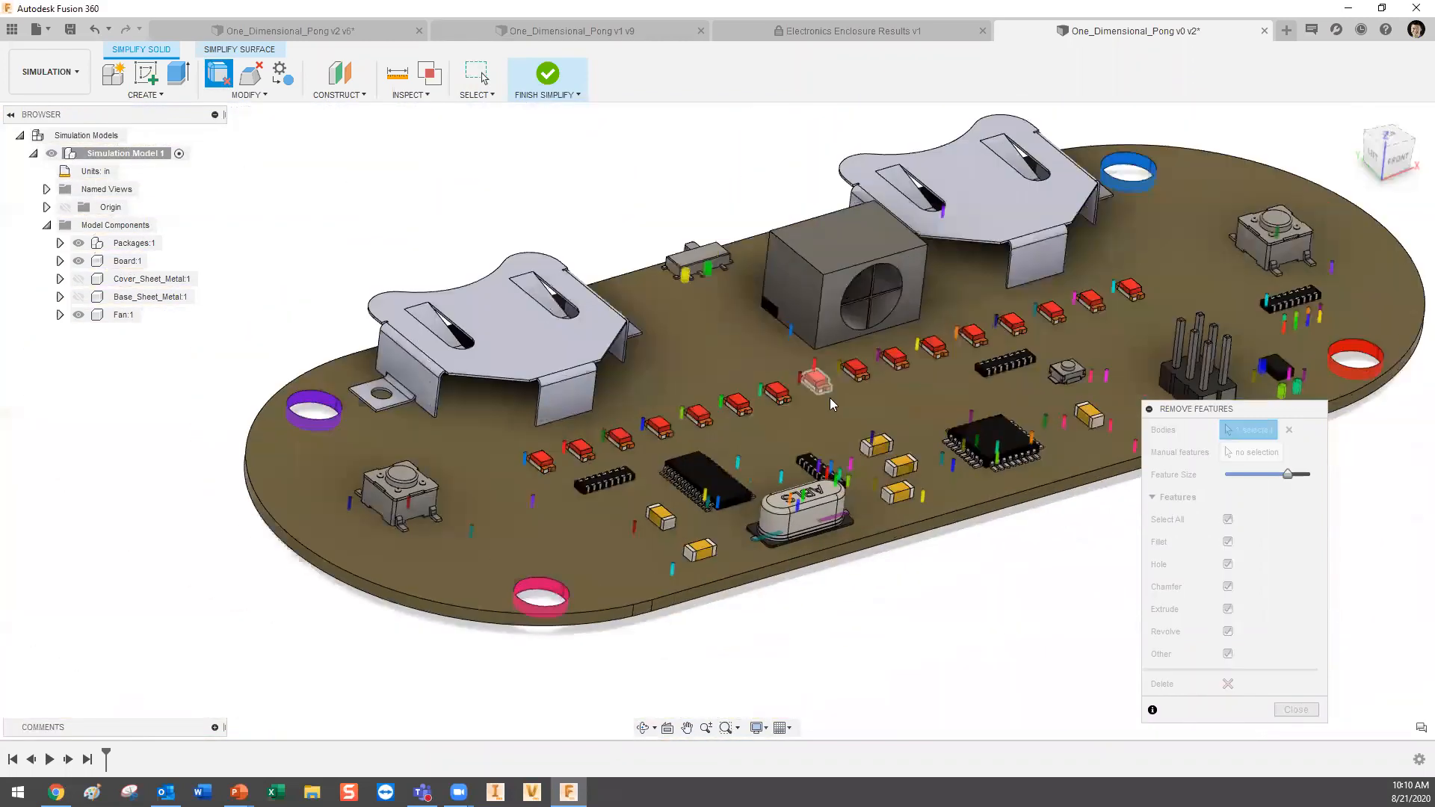
pyautogui.scroll(-2, 832, 403)
pyautogui.click(1227, 520)
pyautogui.click(1228, 564)
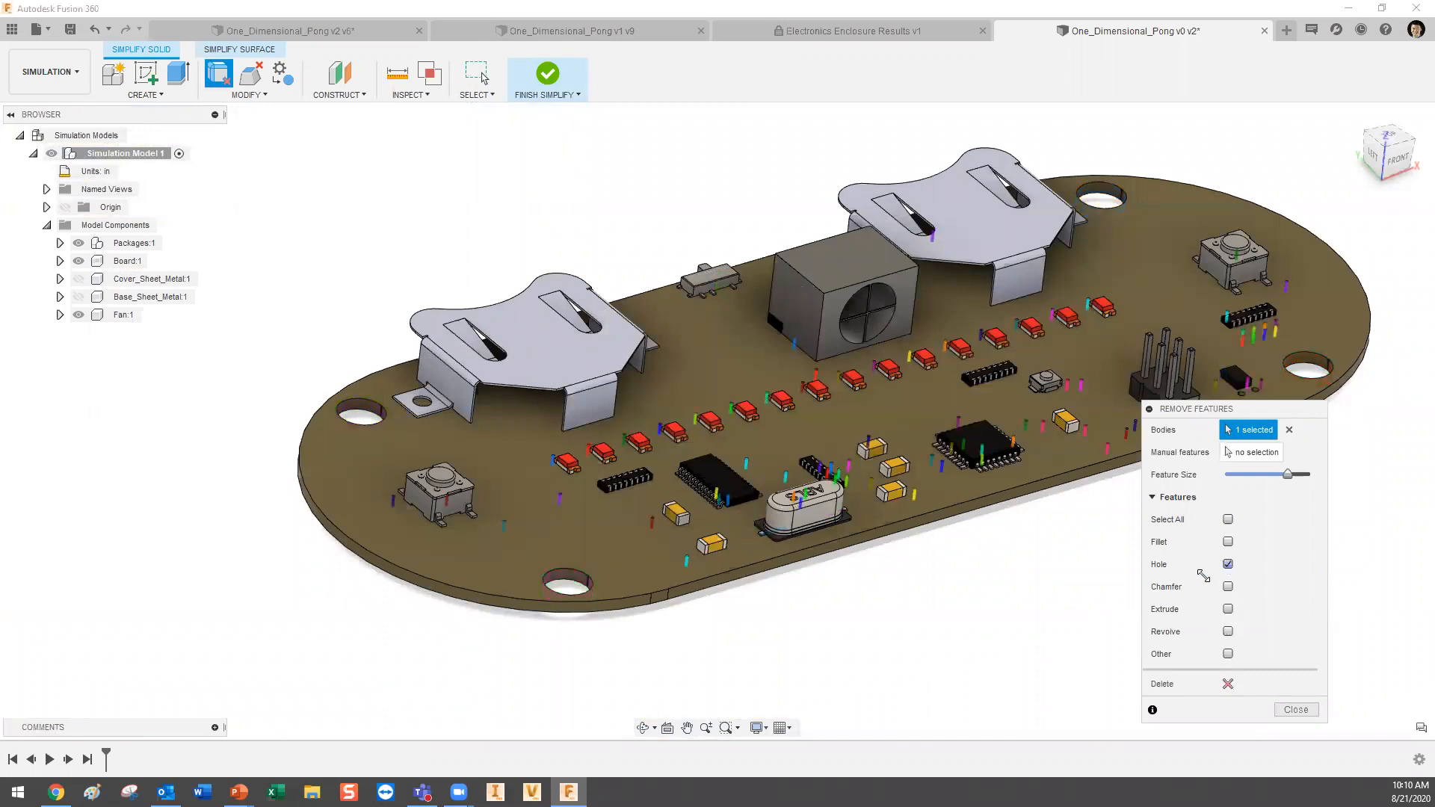
# Try the maximum feature size for the board's hole detection, reduce it again, and inspect the highlighted holes.
pyautogui.moveTo(1035, 590)
pyautogui.mouseDown(button='middle')
pyautogui.moveTo(1018, 551)
pyautogui.moveTo(1014, 572)
pyautogui.mouseUp(button='middle')
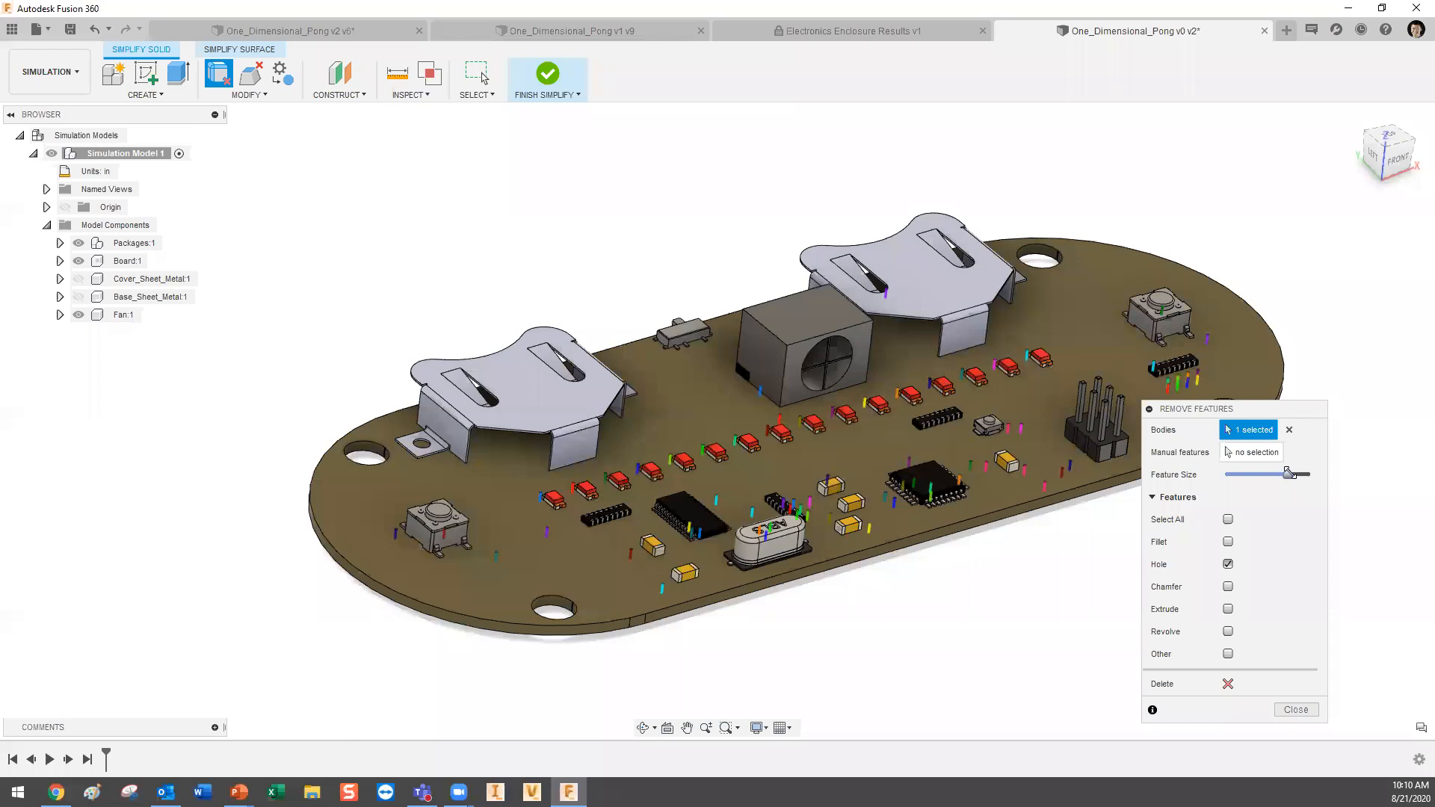
pyautogui.moveTo(1287, 473); pyautogui.dragTo(1310, 471)
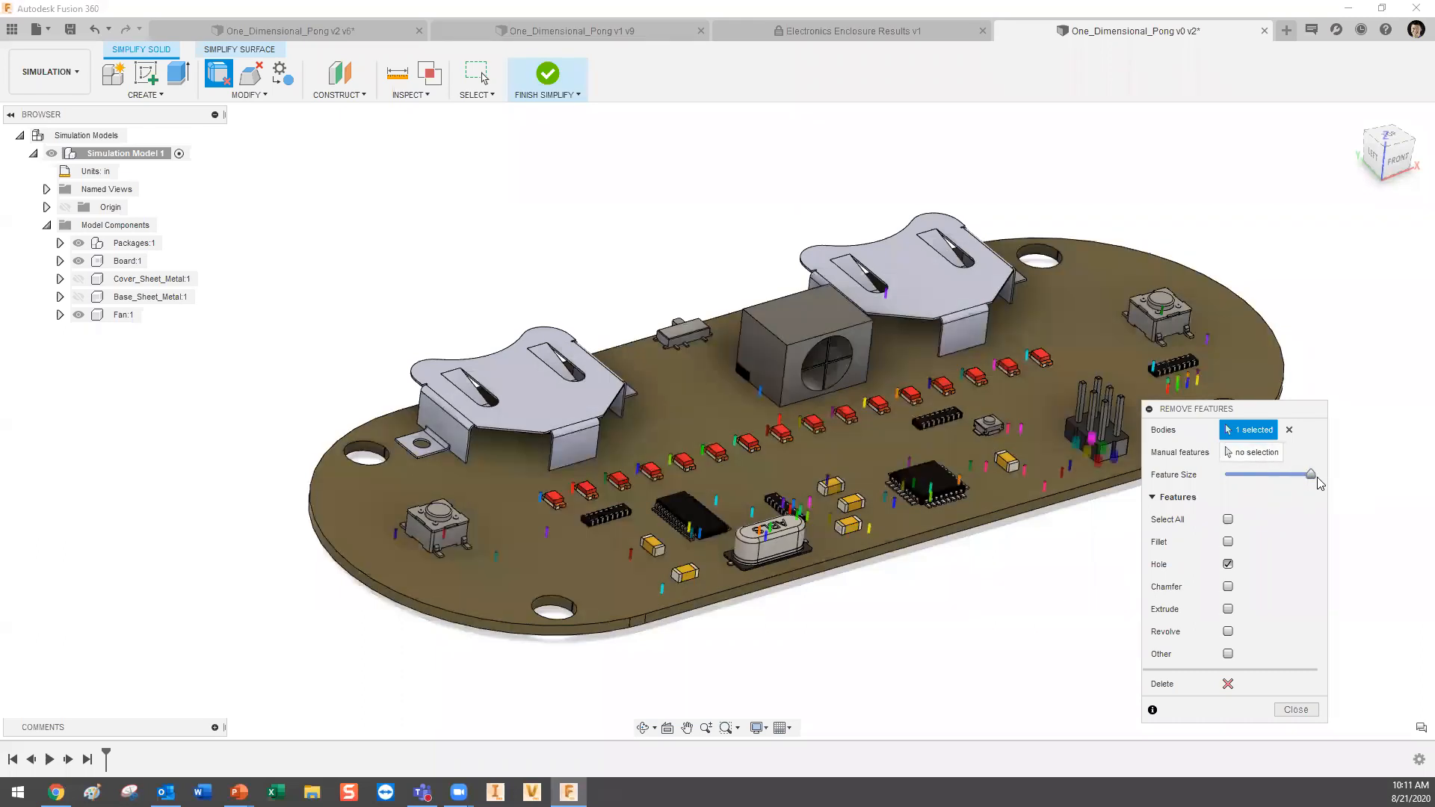
pyautogui.moveTo(1310, 474); pyautogui.dragTo(1287, 474)
pyautogui.scroll(4, 713, 551)
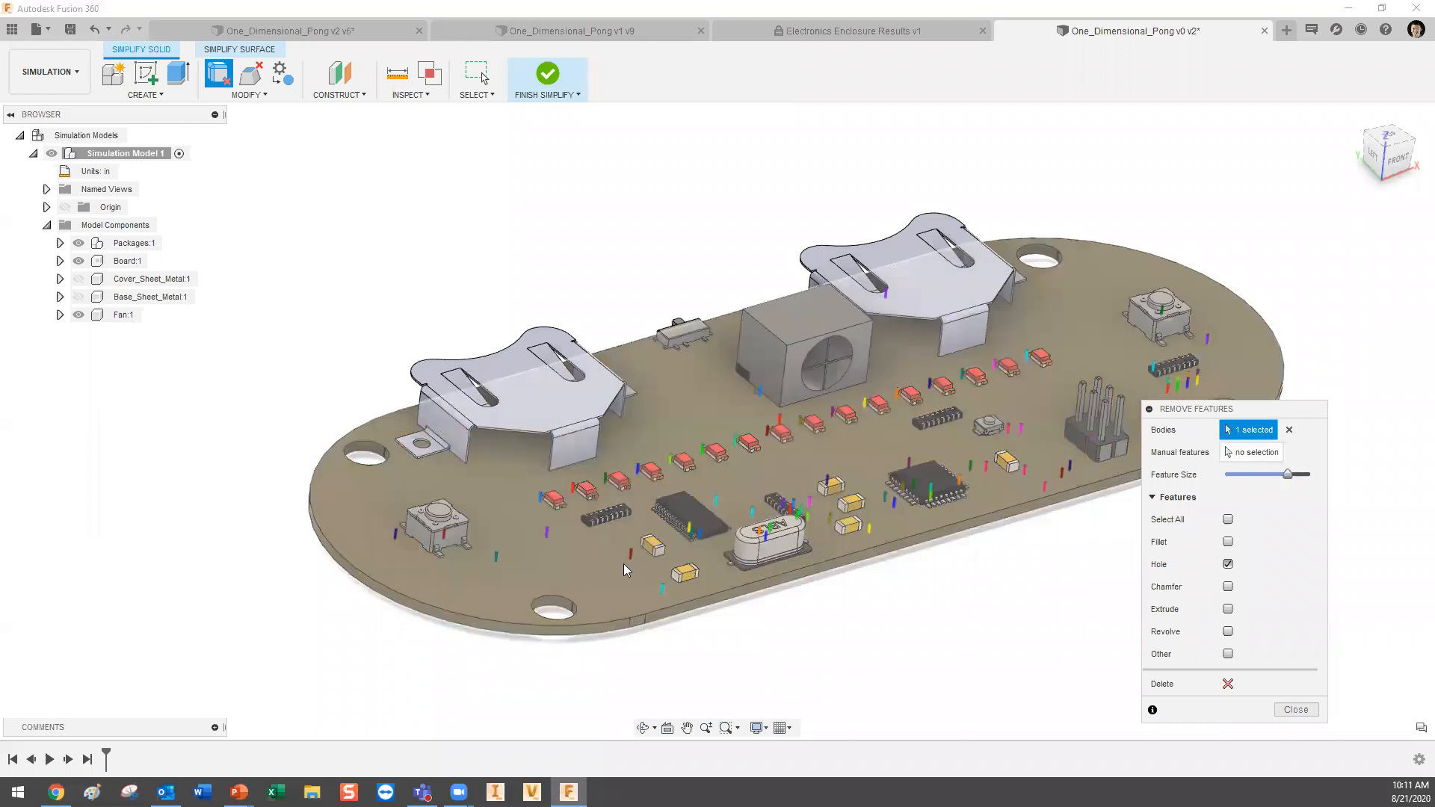
pyautogui.scroll(-3, 890, 487)
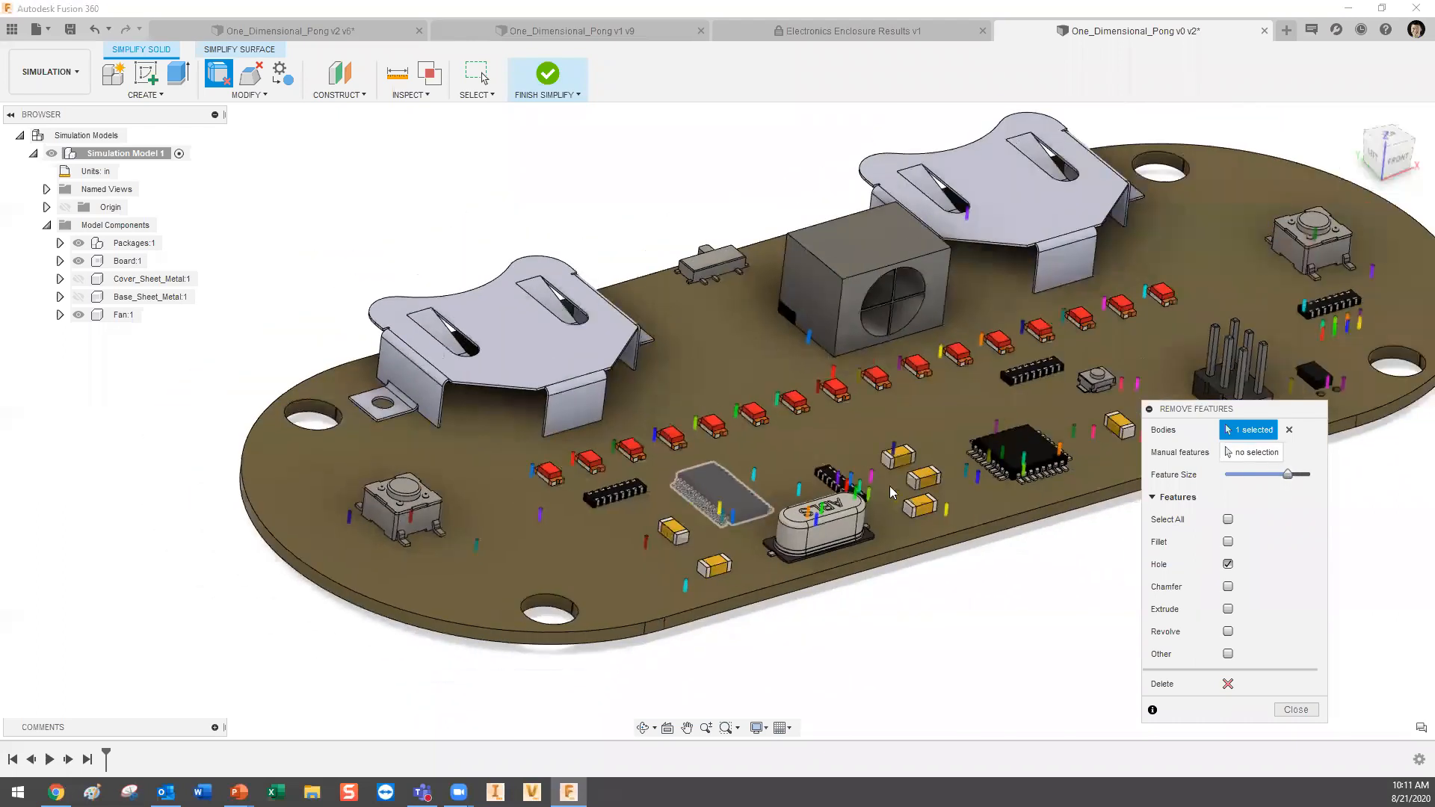
pyautogui.moveTo(910, 493); pyautogui.dragTo(855, 528, button='middle')
pyautogui.scroll(2, 777, 514)
pyautogui.scroll(-2, 811, 519)
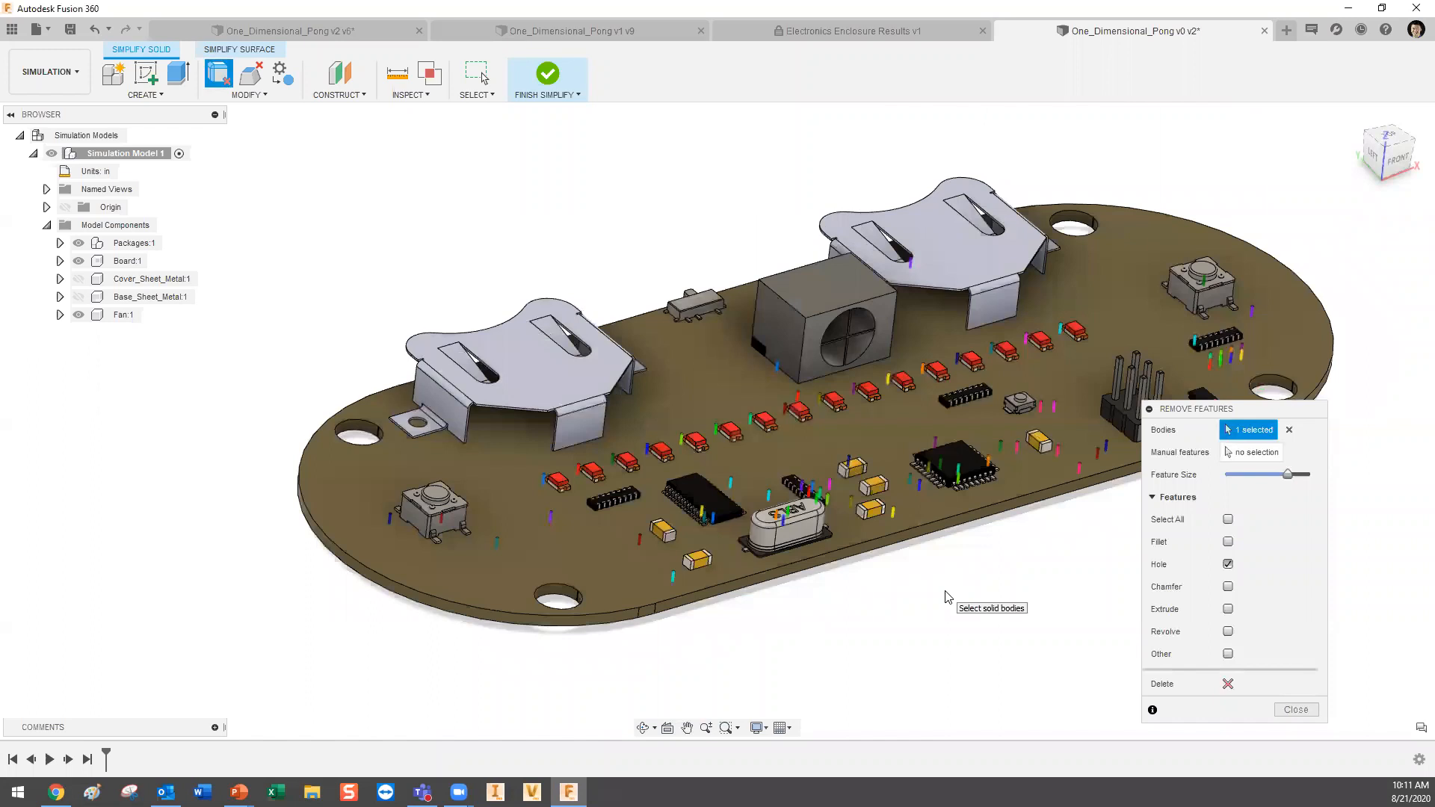
# Delete the highlighted small holes from the board and finish simplifying the model.
pyautogui.click(1229, 684)
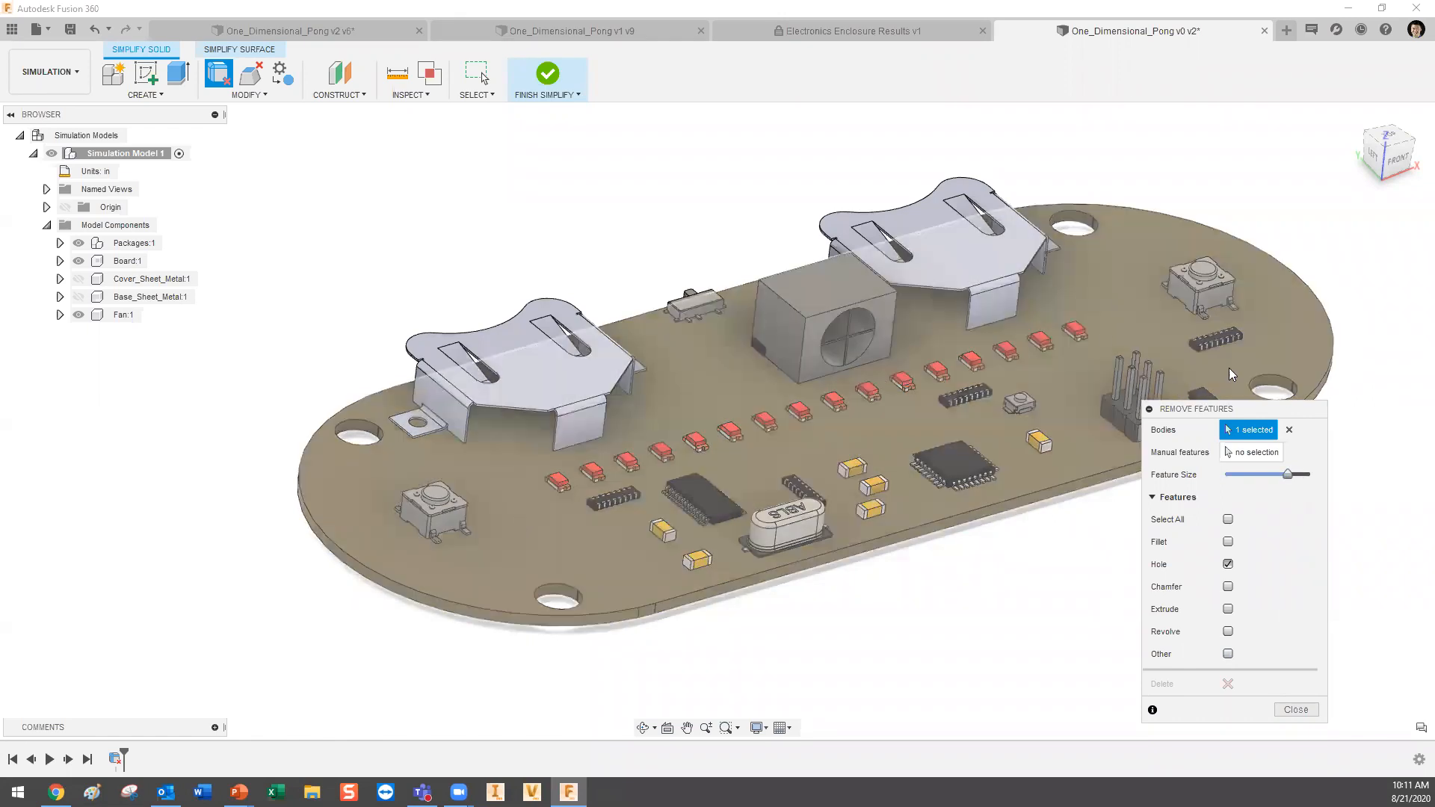
pyautogui.click(1295, 710)
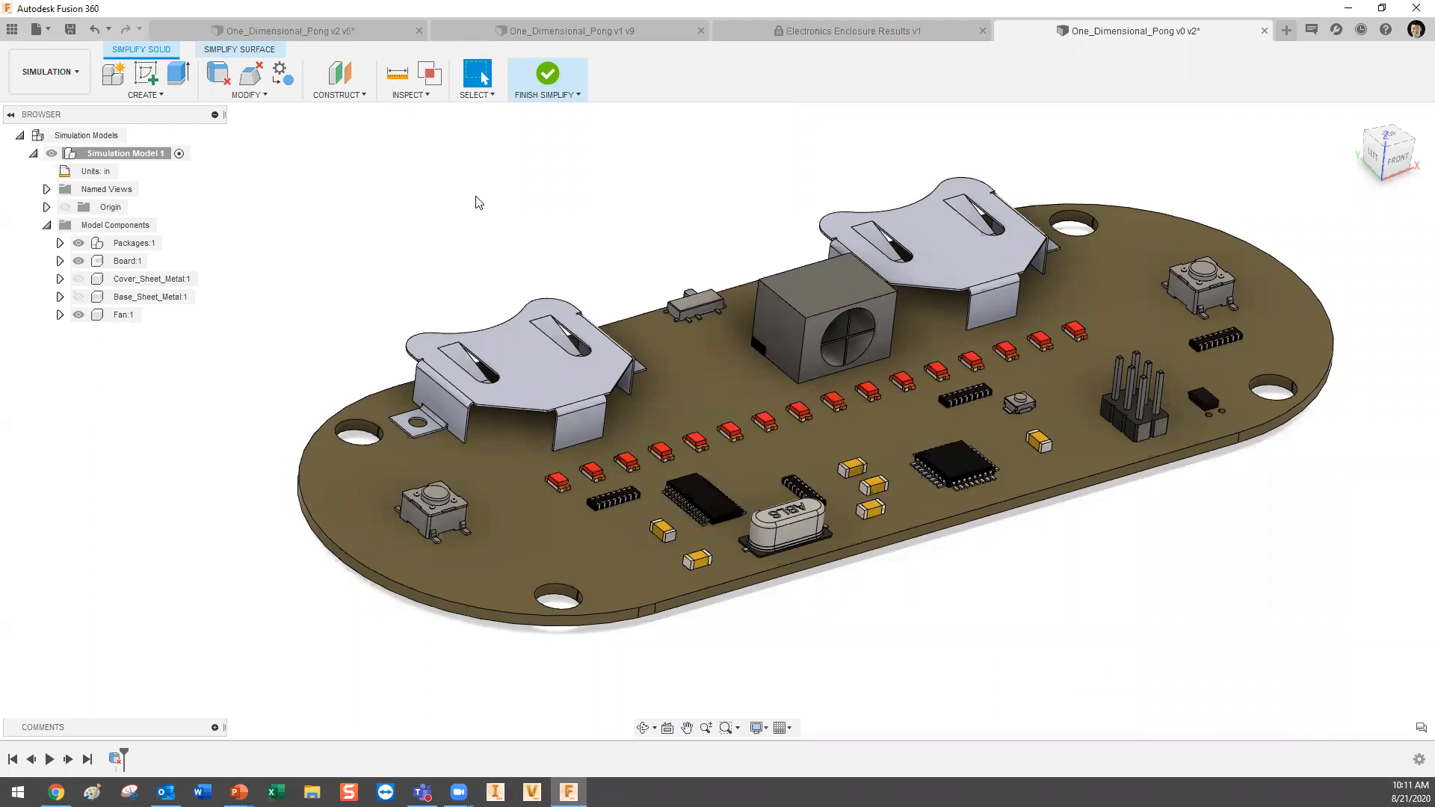
pyautogui.click(547, 75)
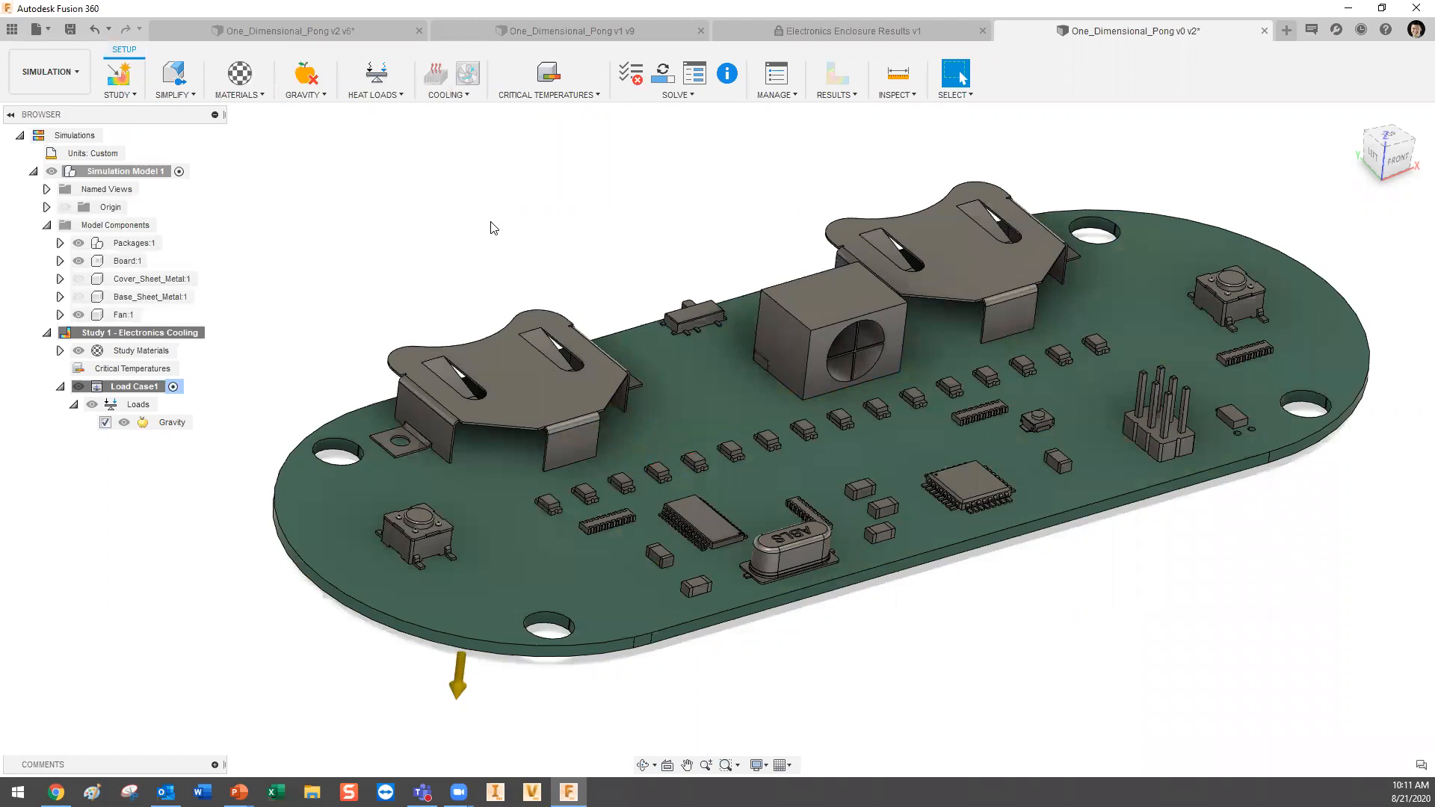
# Review the study materials assigned to each component and leave them unmodified.
pyautogui.click(242, 75)
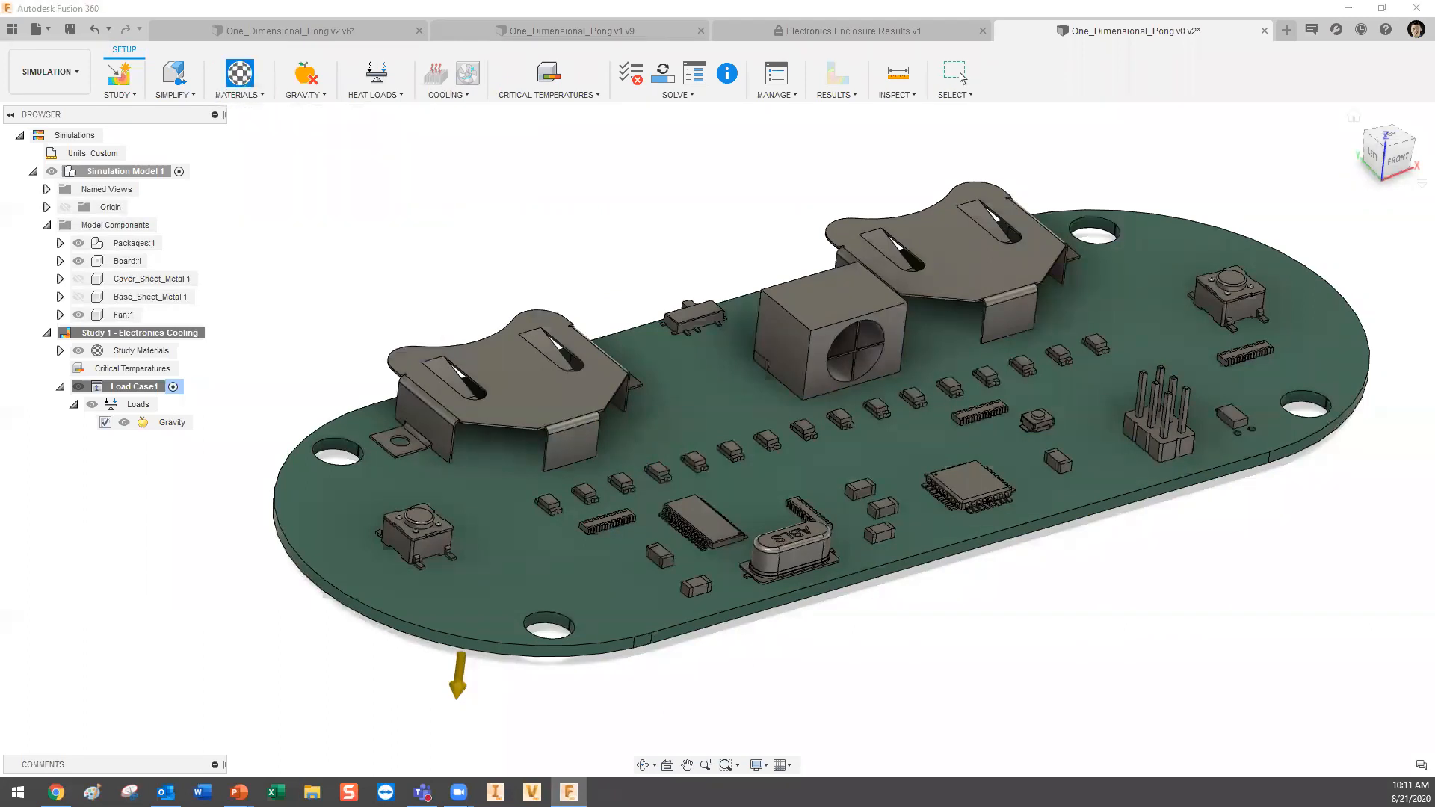
pyautogui.scroll(-3, 689, 331)
pyautogui.scroll(-5, 689, 331)
pyautogui.scroll(11, 689, 331)
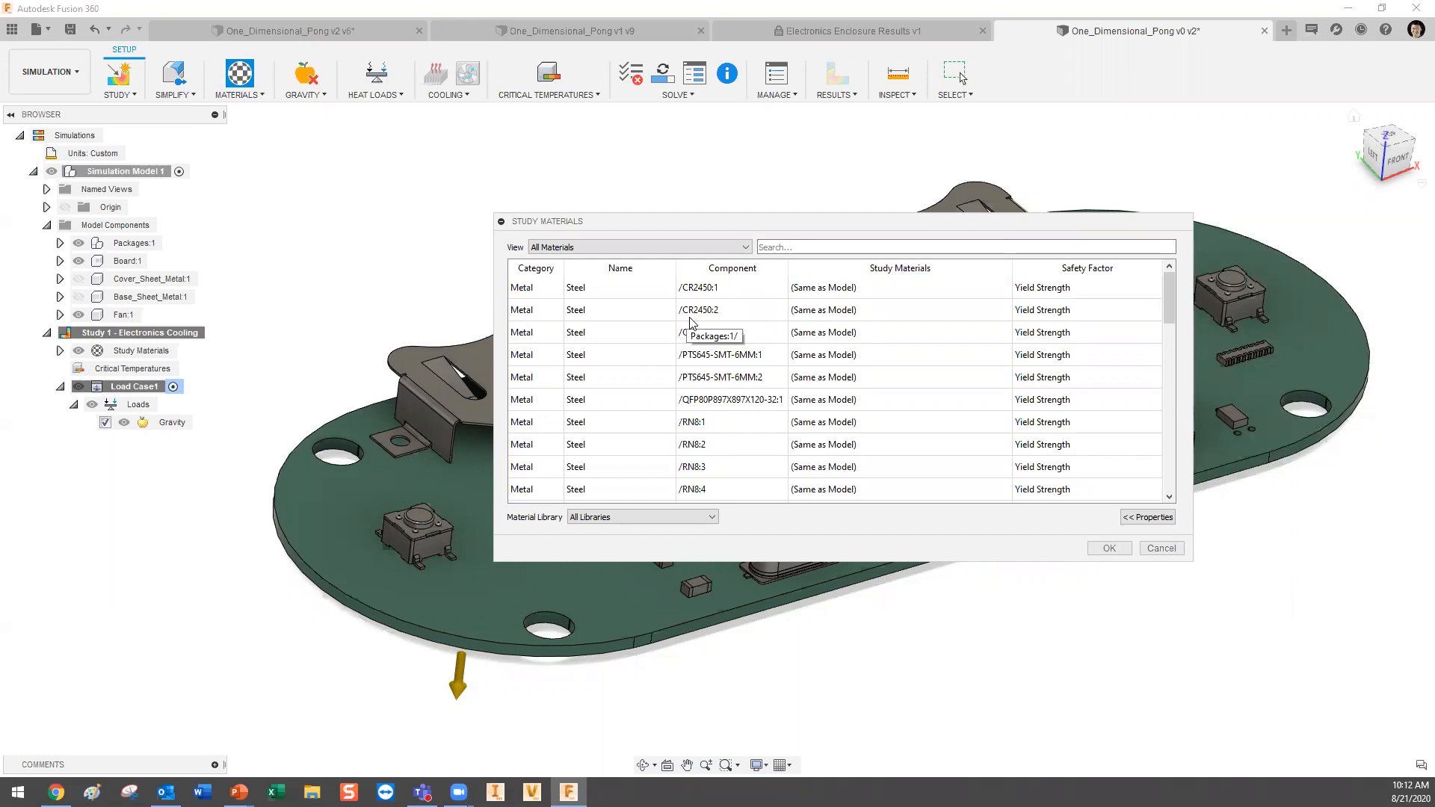
pyautogui.click(1161, 549)
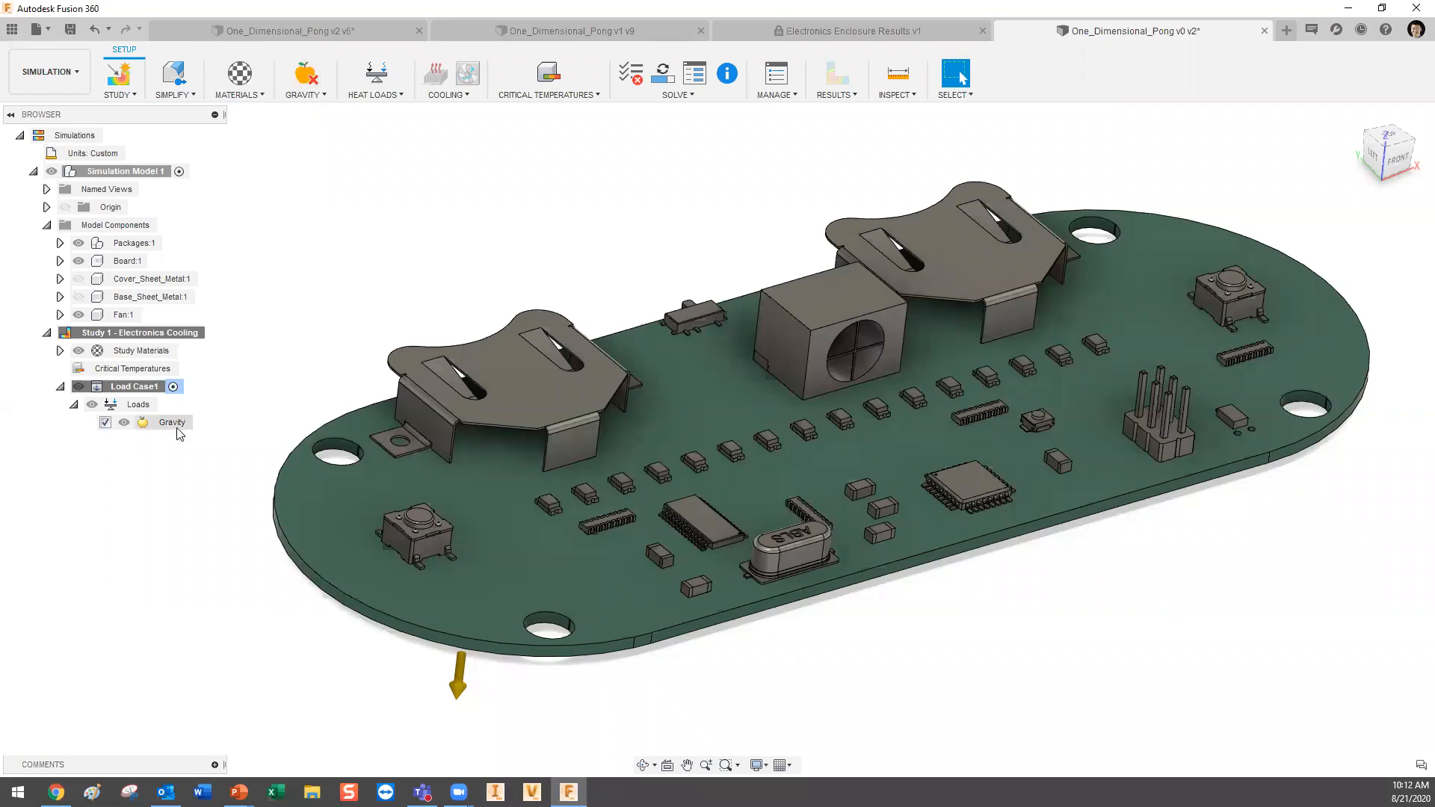
# Create an internal heat load on the square chip near the header pins and enter 5 W.
pyautogui.click(457, 687)
pyautogui.click(377, 75)
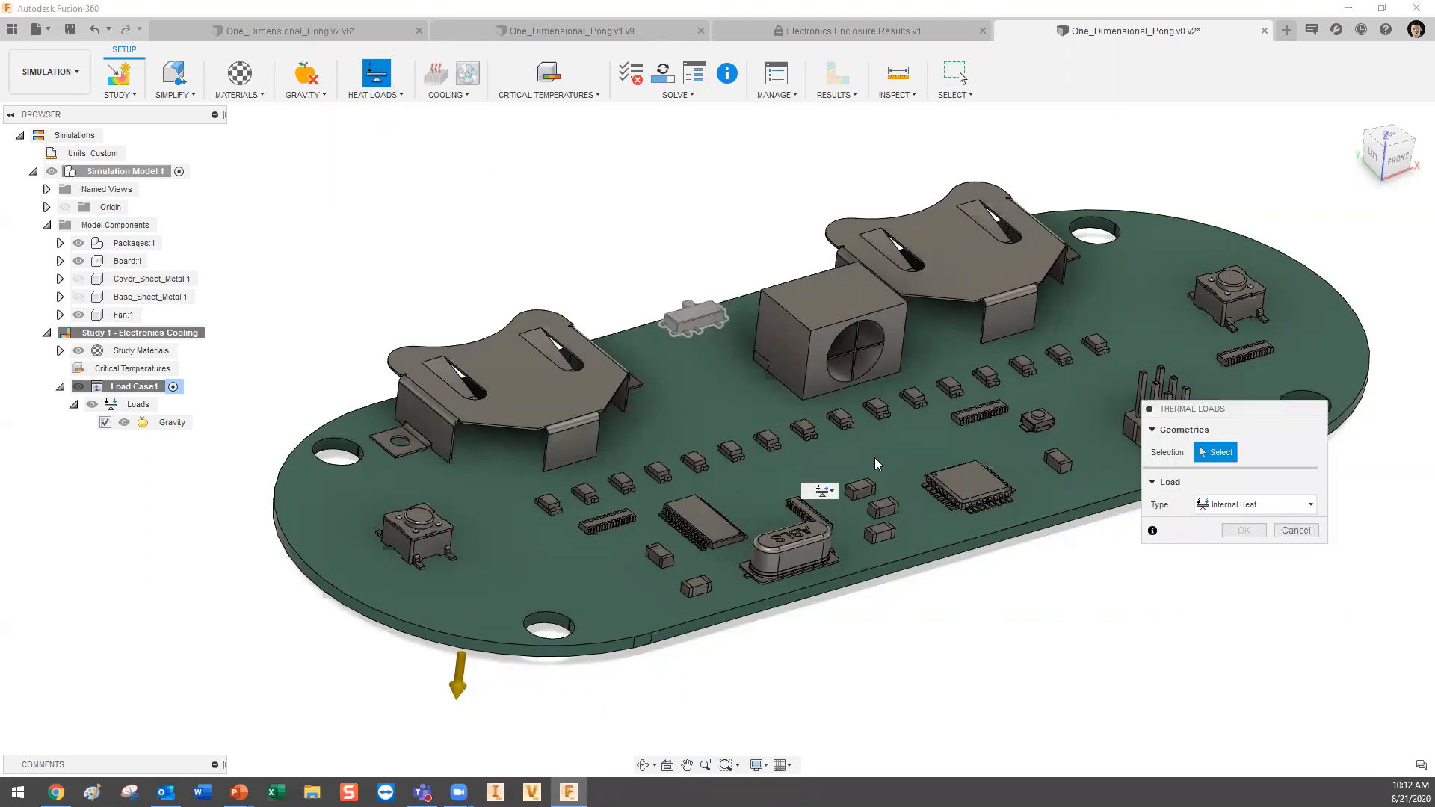
pyautogui.click(980, 493)
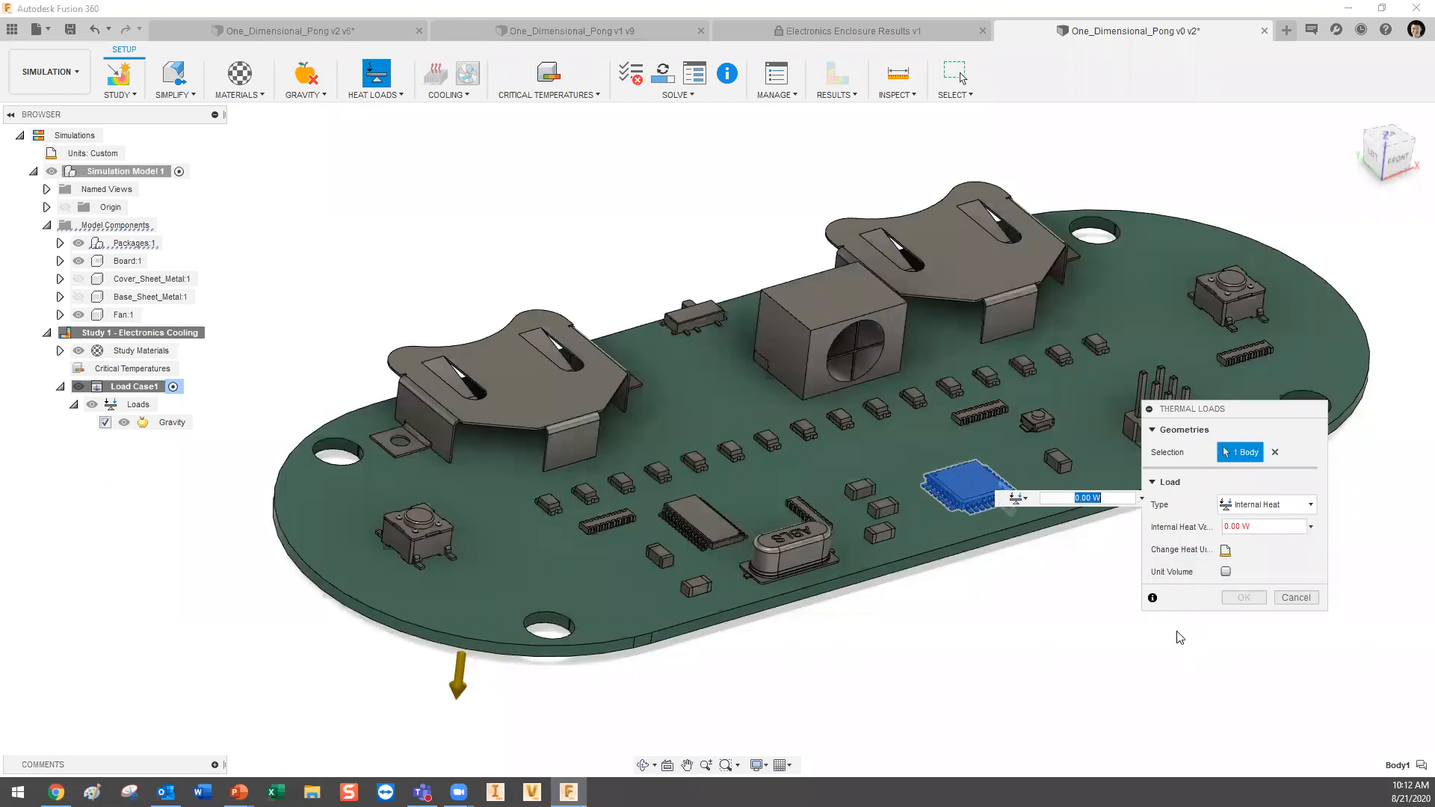
pyautogui.doubleClick(1240, 528)
pyautogui.write('5')
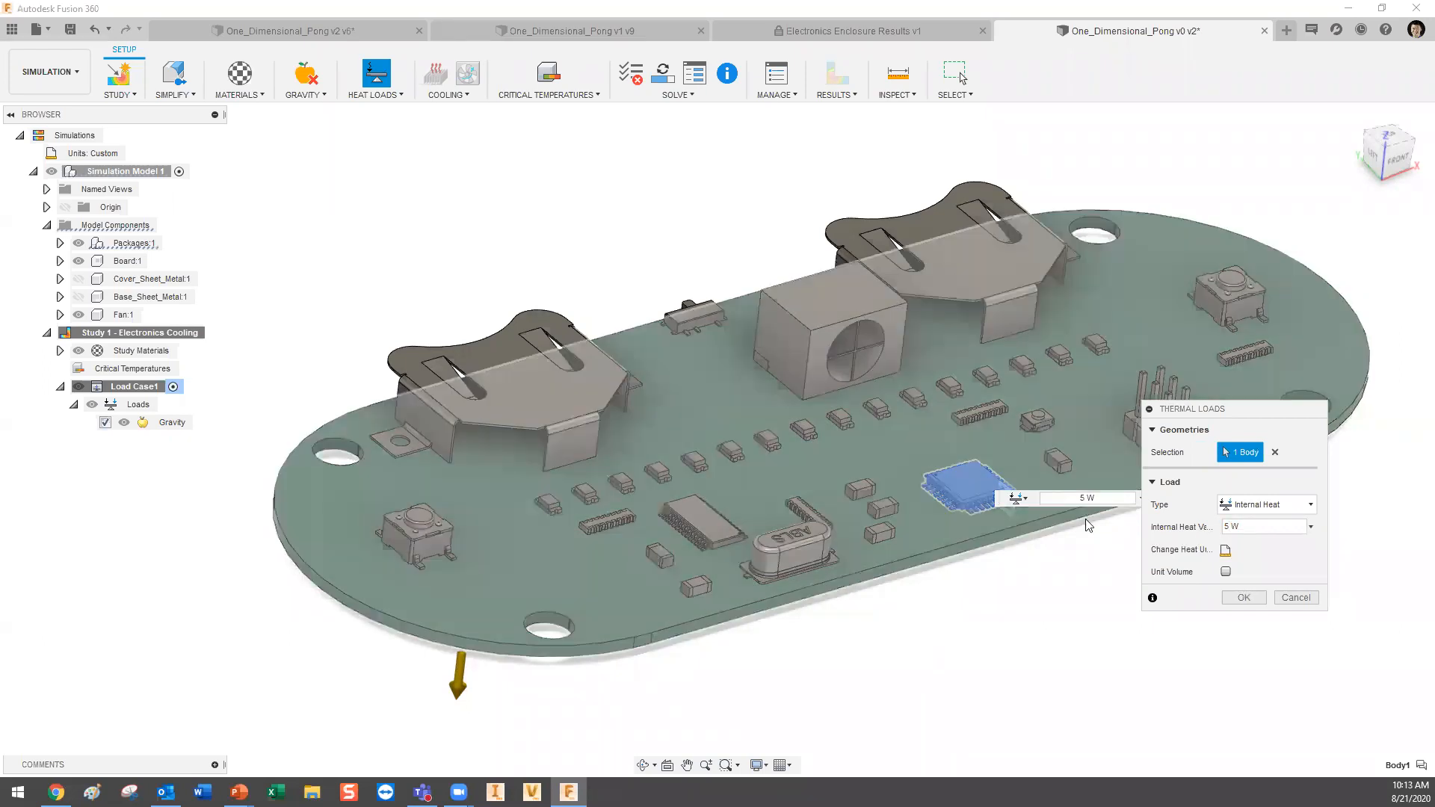
# Look through the heat unit choices and switch the chip load's Unit Volume option on and off.
pyautogui.click(1226, 551)
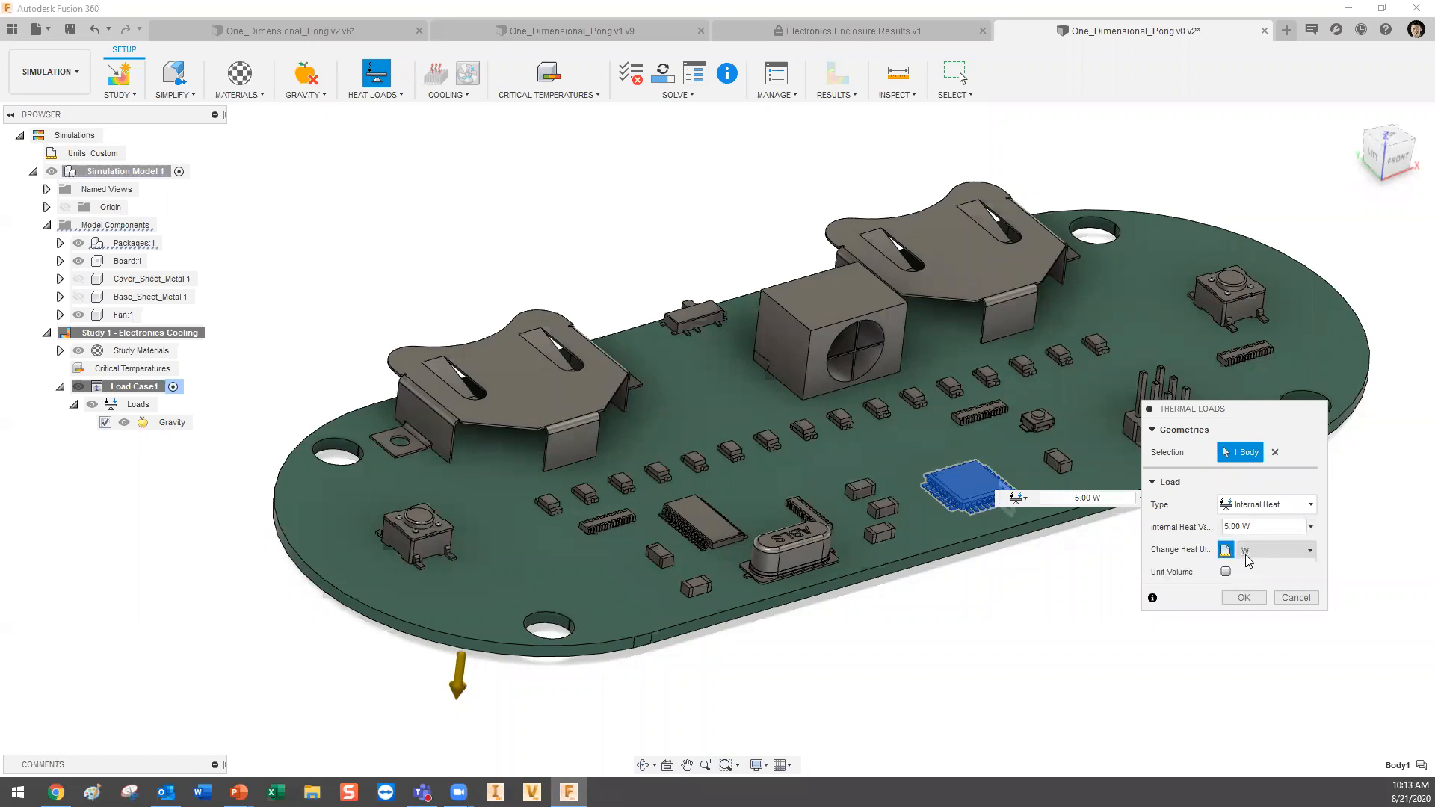
pyautogui.click(1284, 551)
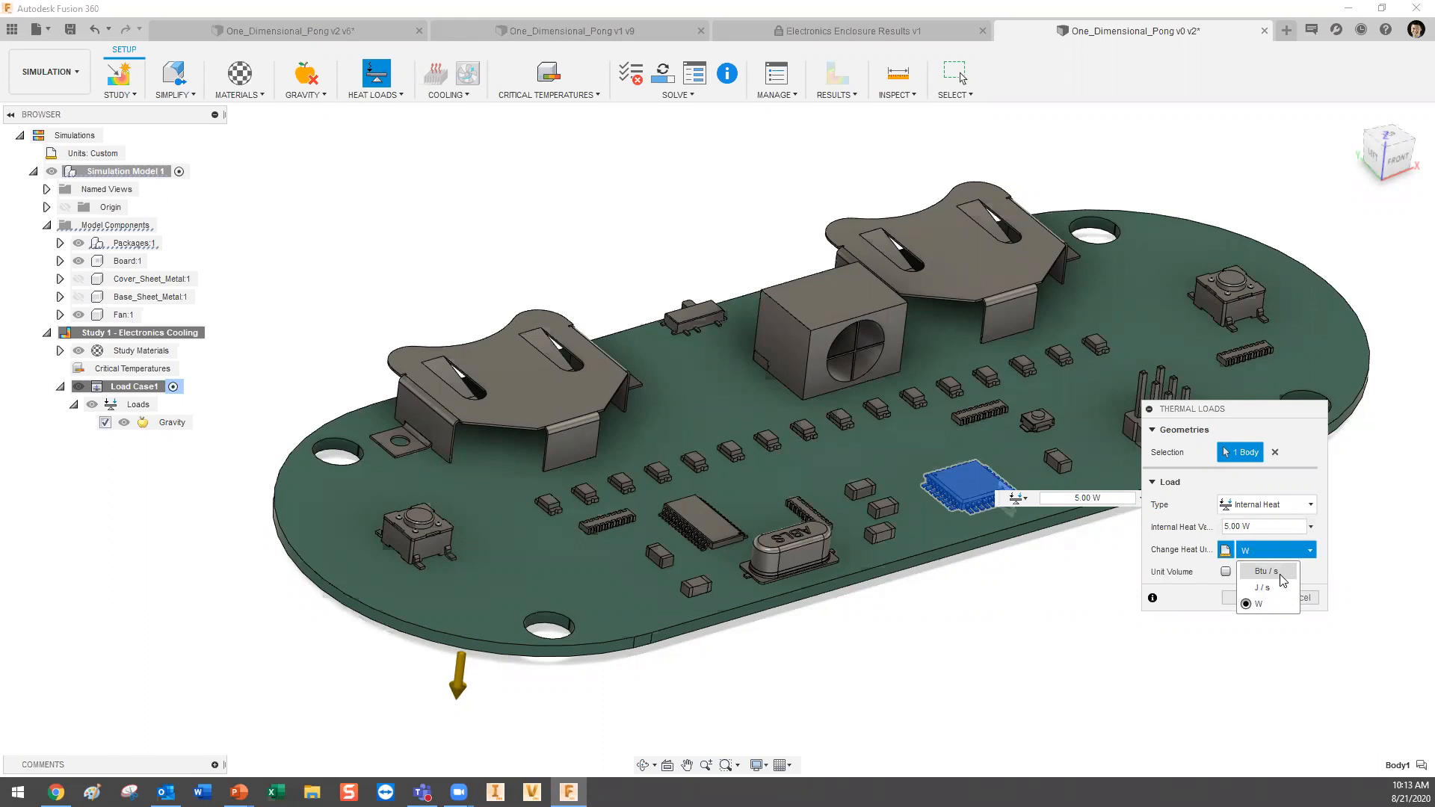
pyautogui.click(1324, 576)
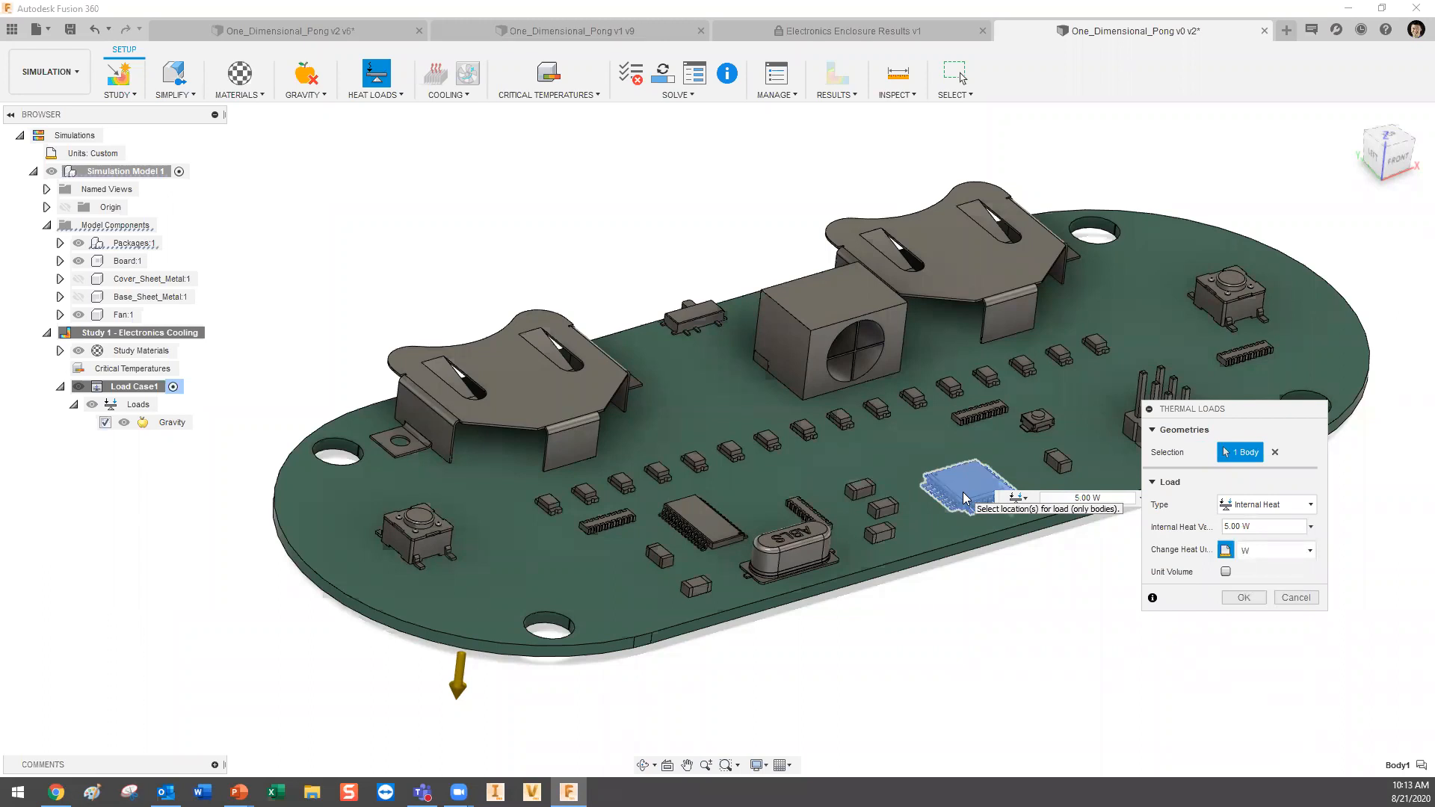
pyautogui.click(1226, 572)
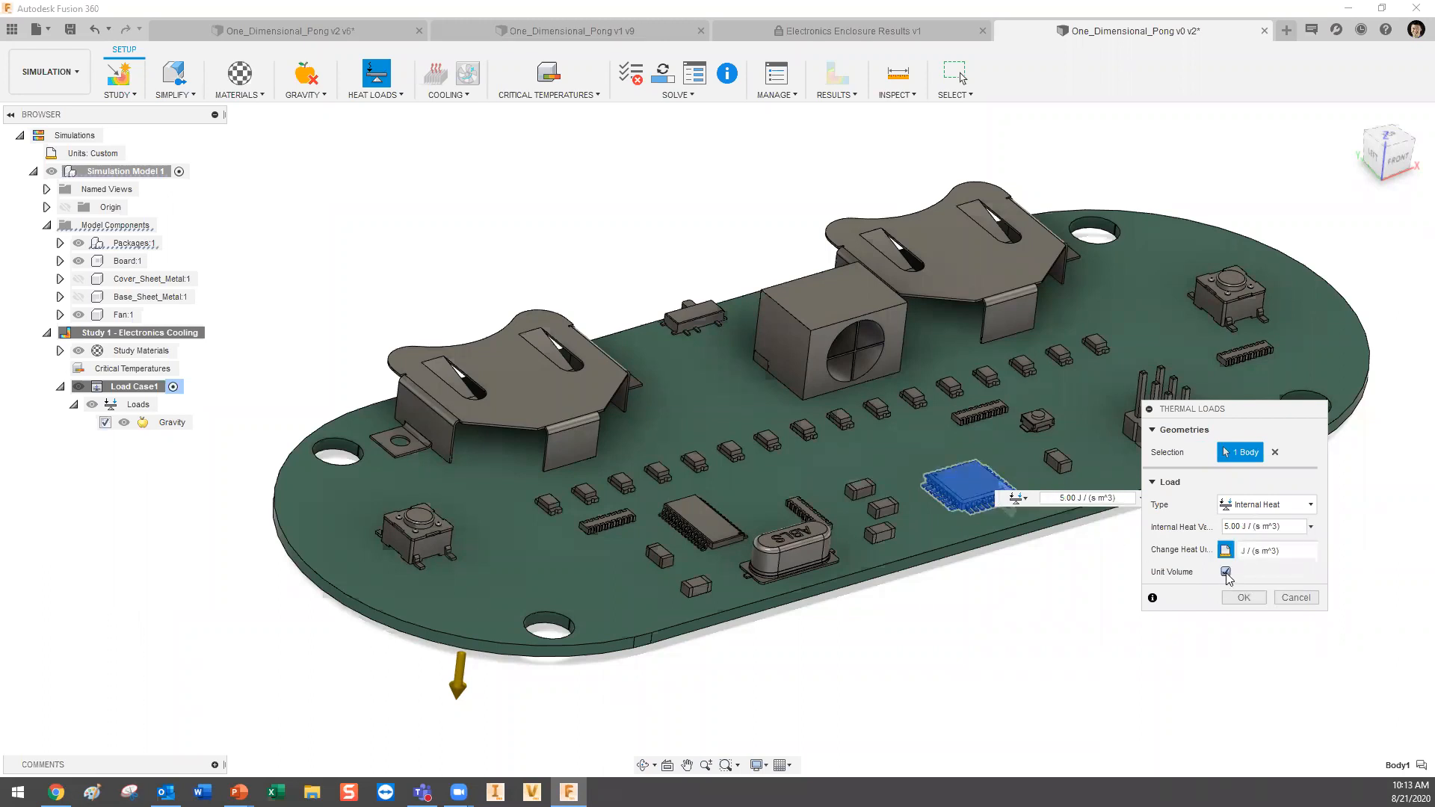
pyautogui.click(1226, 571)
# Set the chip's internal heat back to 5 W without a unit override, and apply the load.
pyautogui.click(1310, 526)
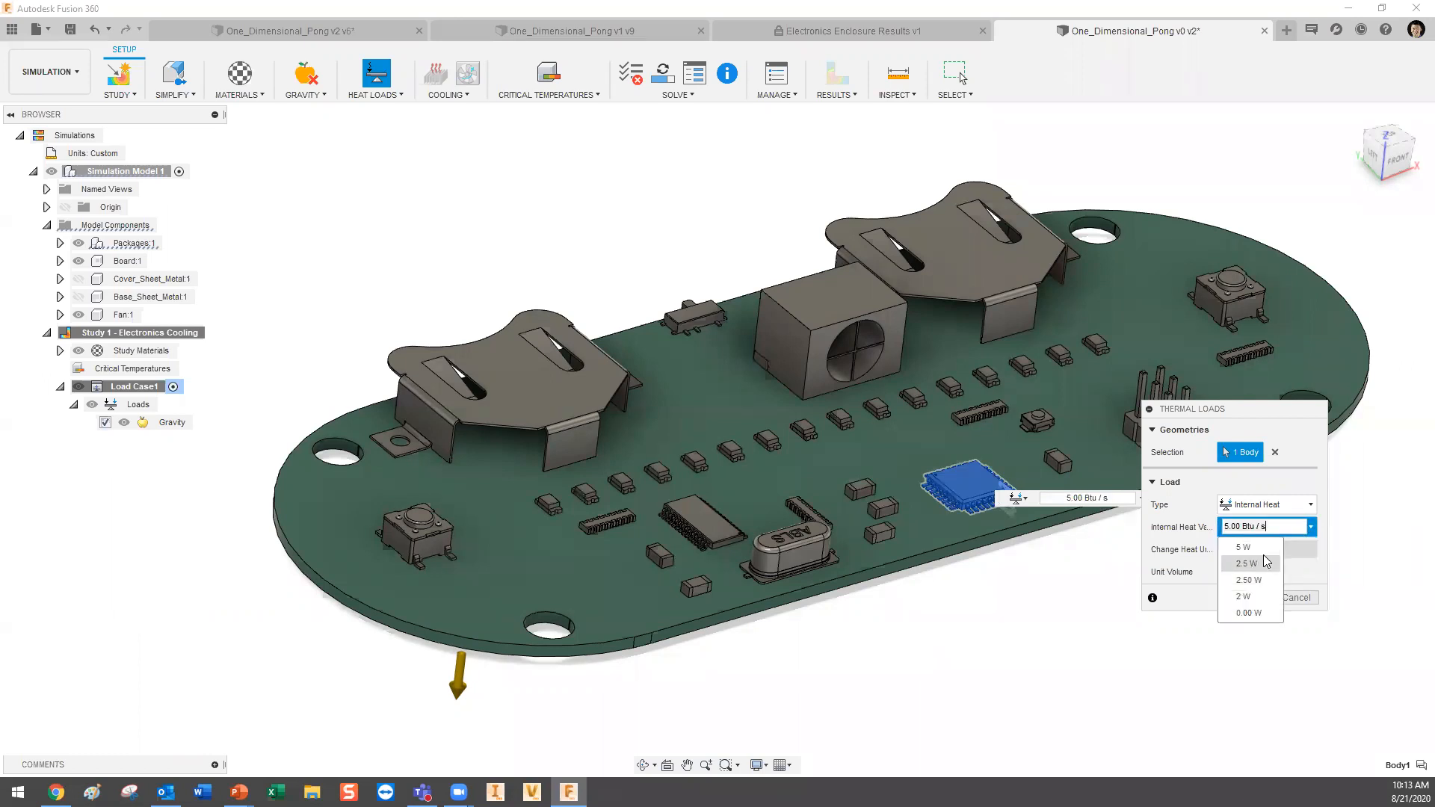
pyautogui.click(1263, 549)
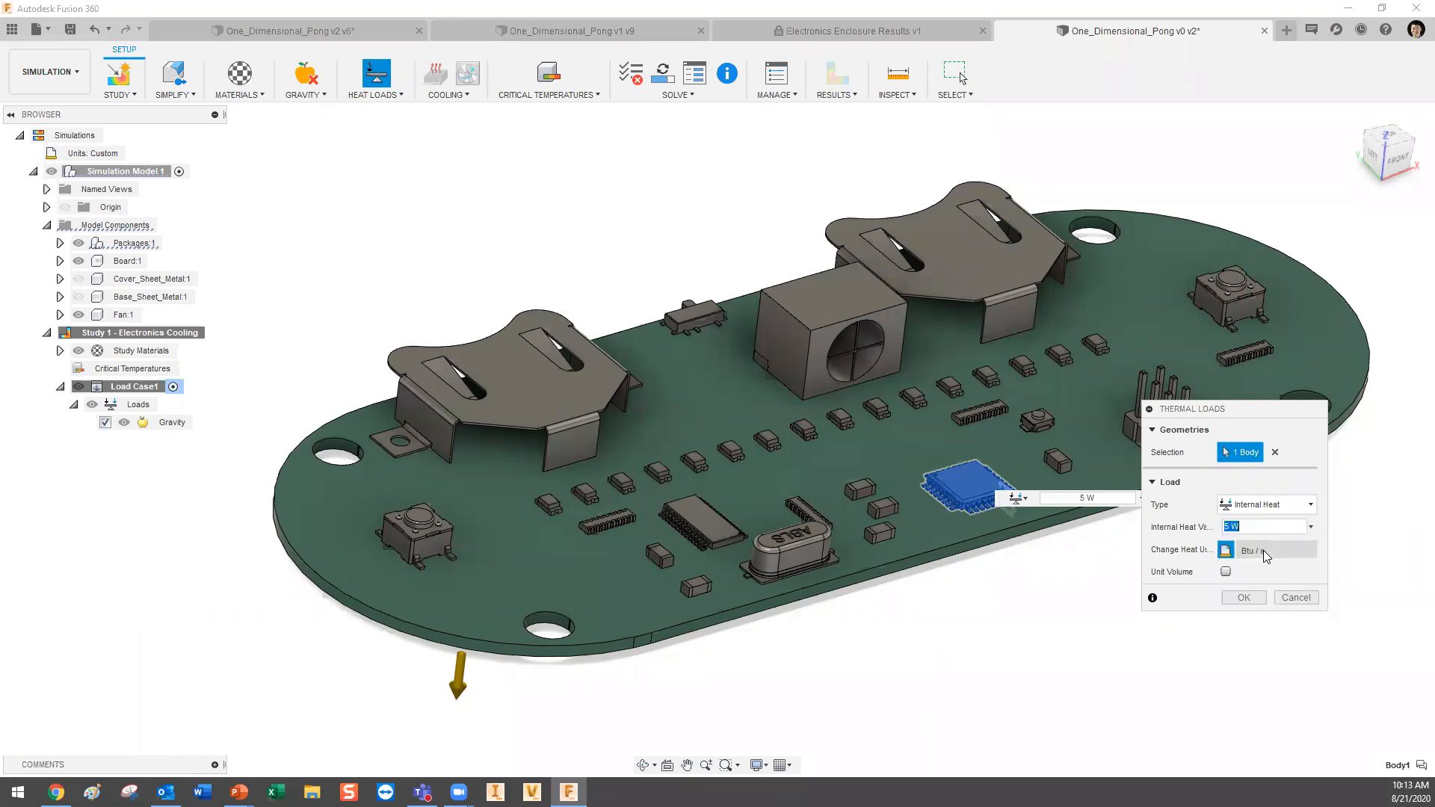
pyautogui.click(1225, 551)
pyautogui.click(1225, 551)
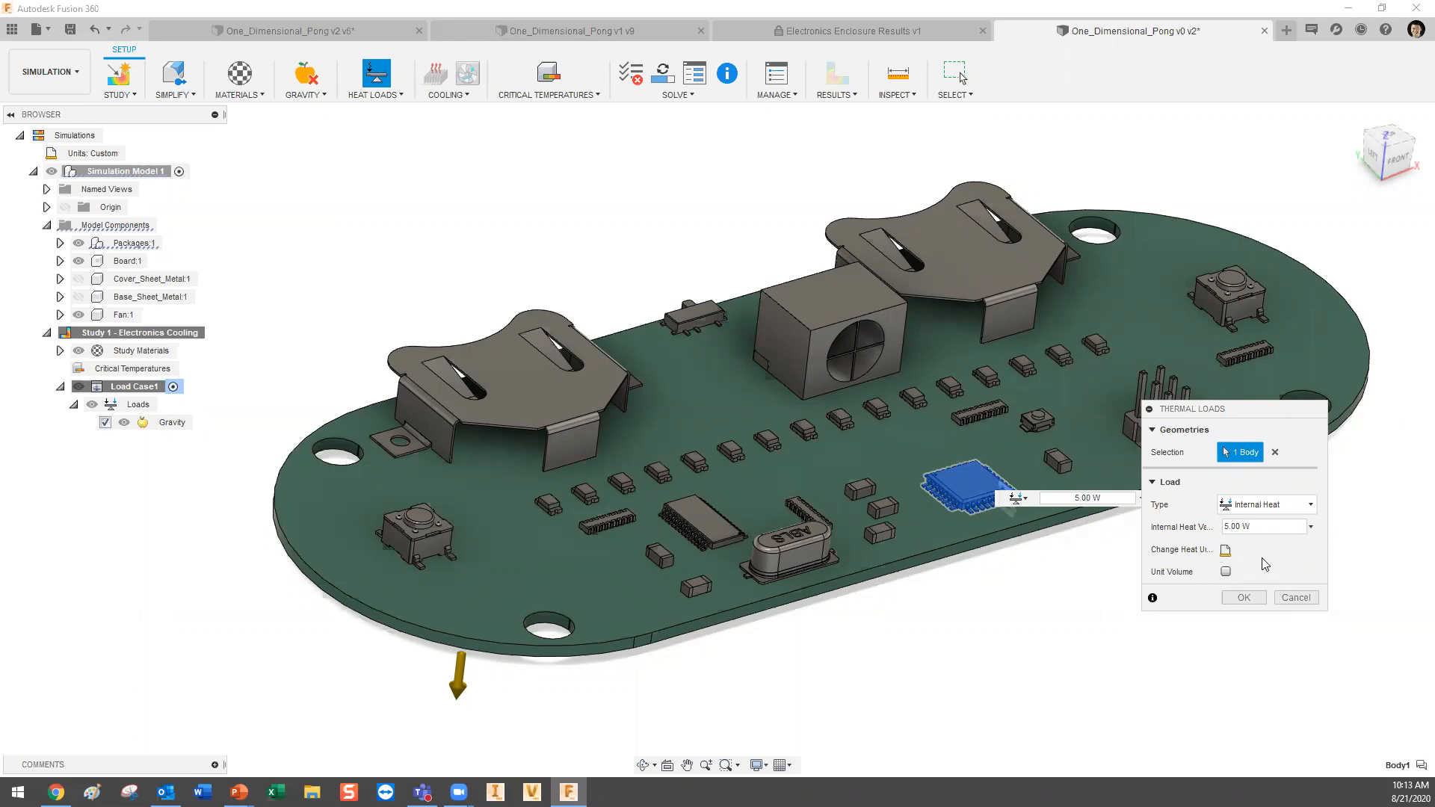
pyautogui.click(1246, 596)
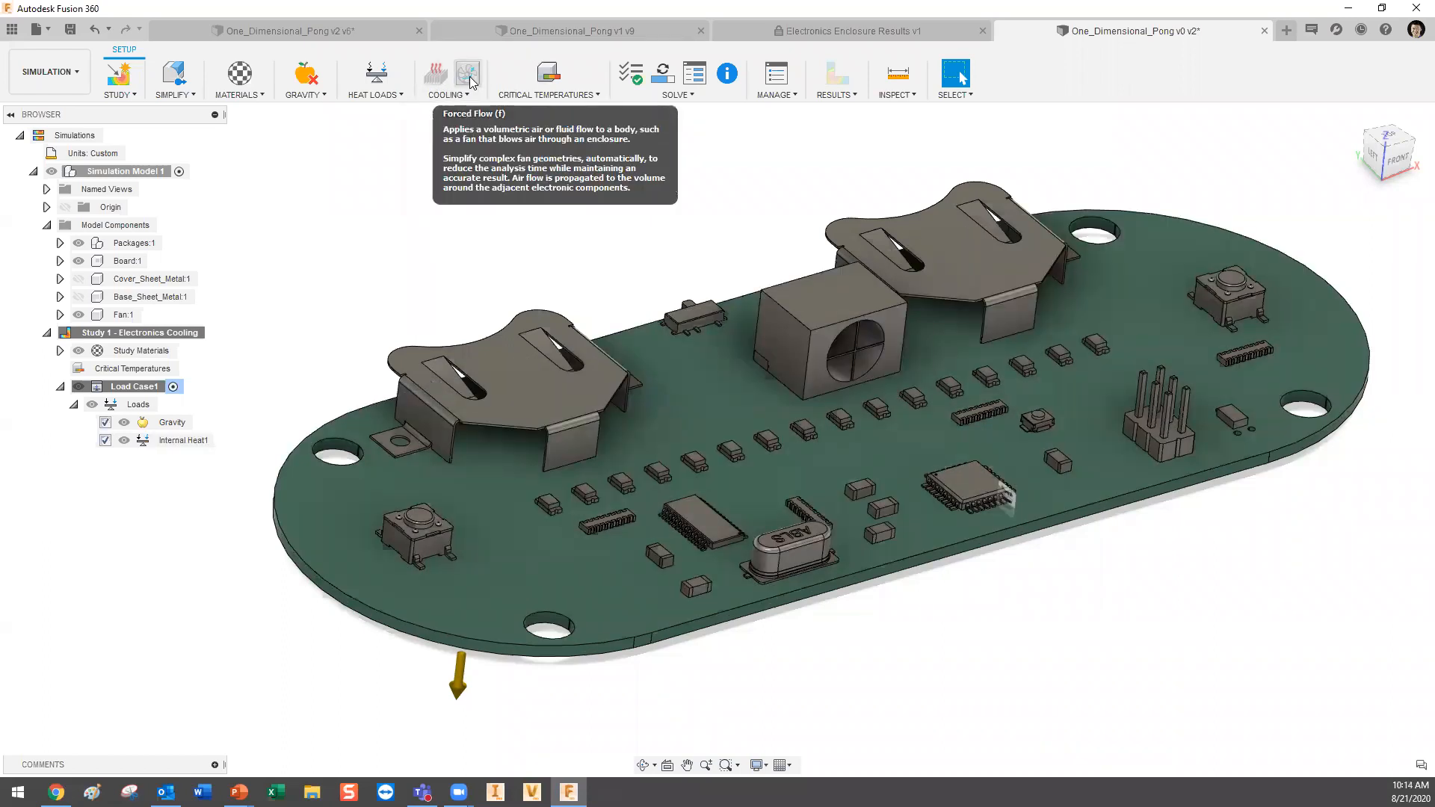
# Create a Cooling Fan forced flow on the fan body and orient it by angles with the Y Angle at -90 deg.
pyautogui.click(469, 77)
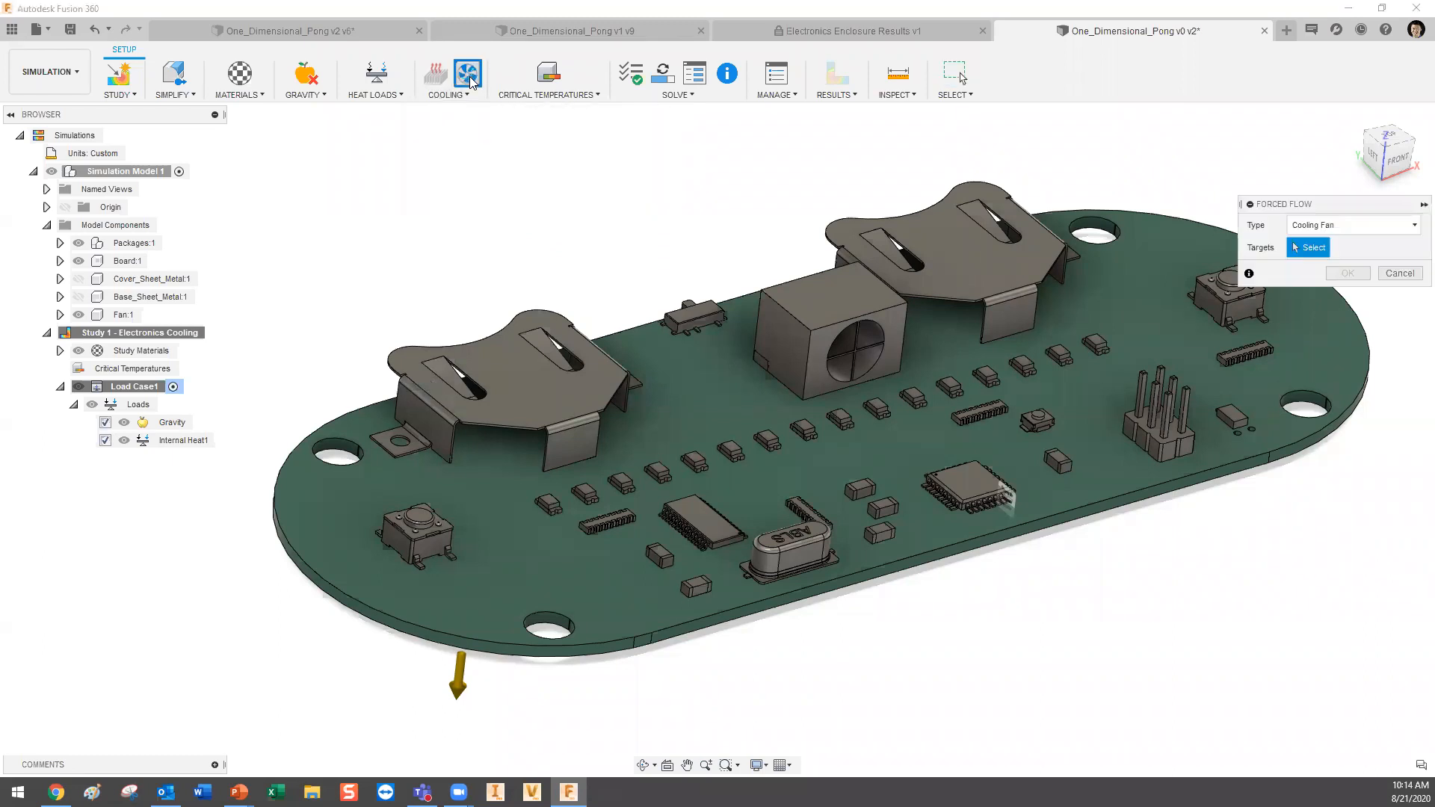
pyautogui.click(848, 316)
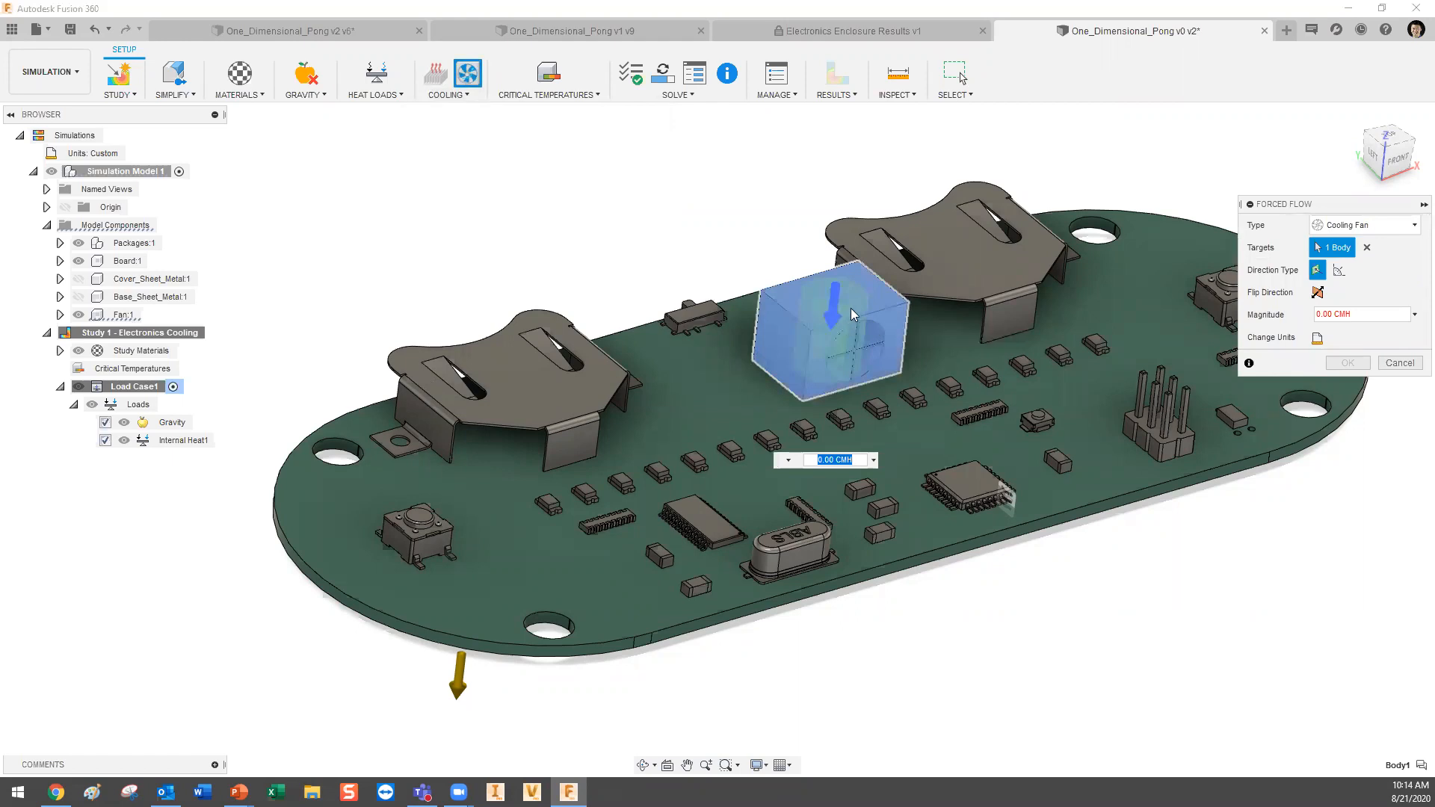
pyautogui.scroll(8, 851, 307)
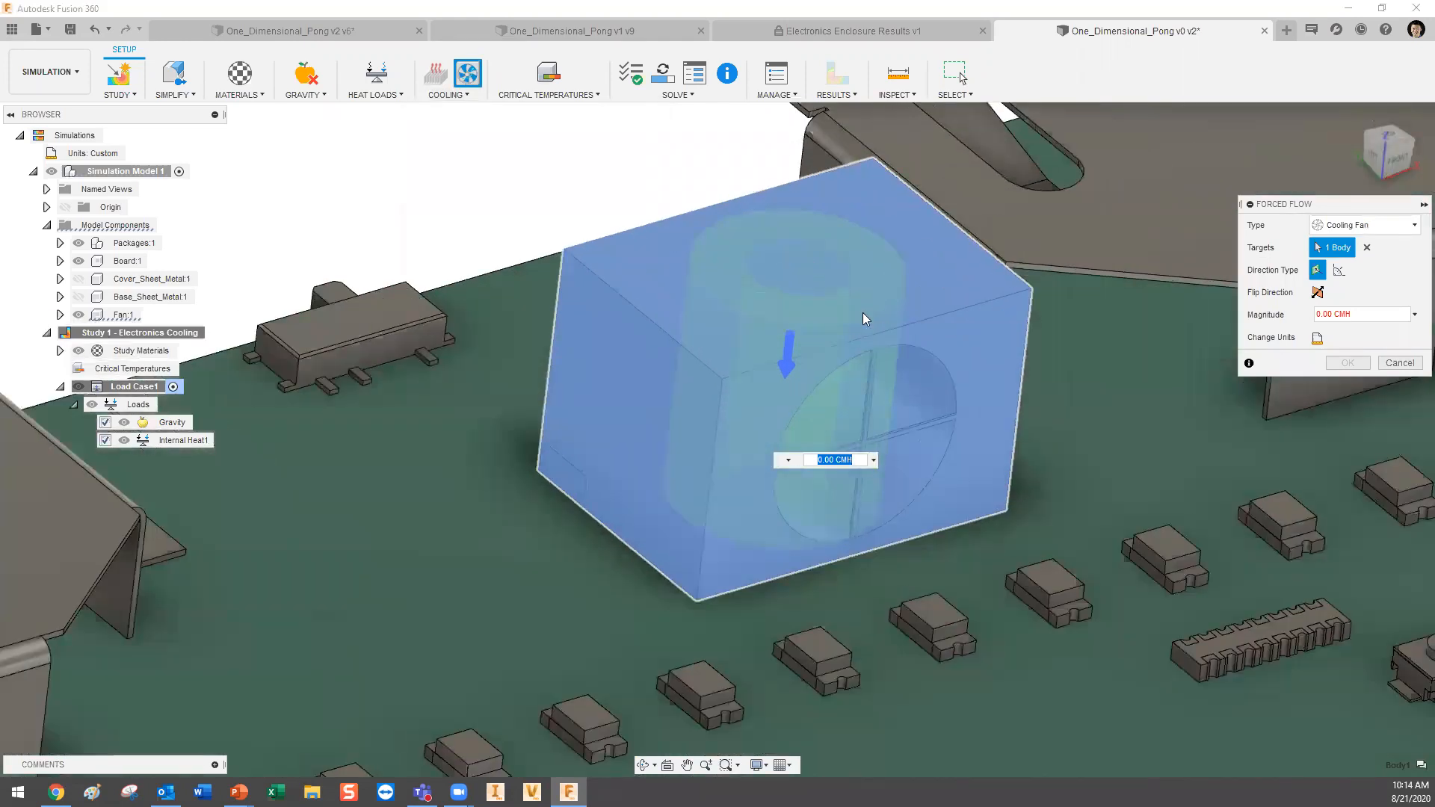
pyautogui.scroll(-3, 863, 313)
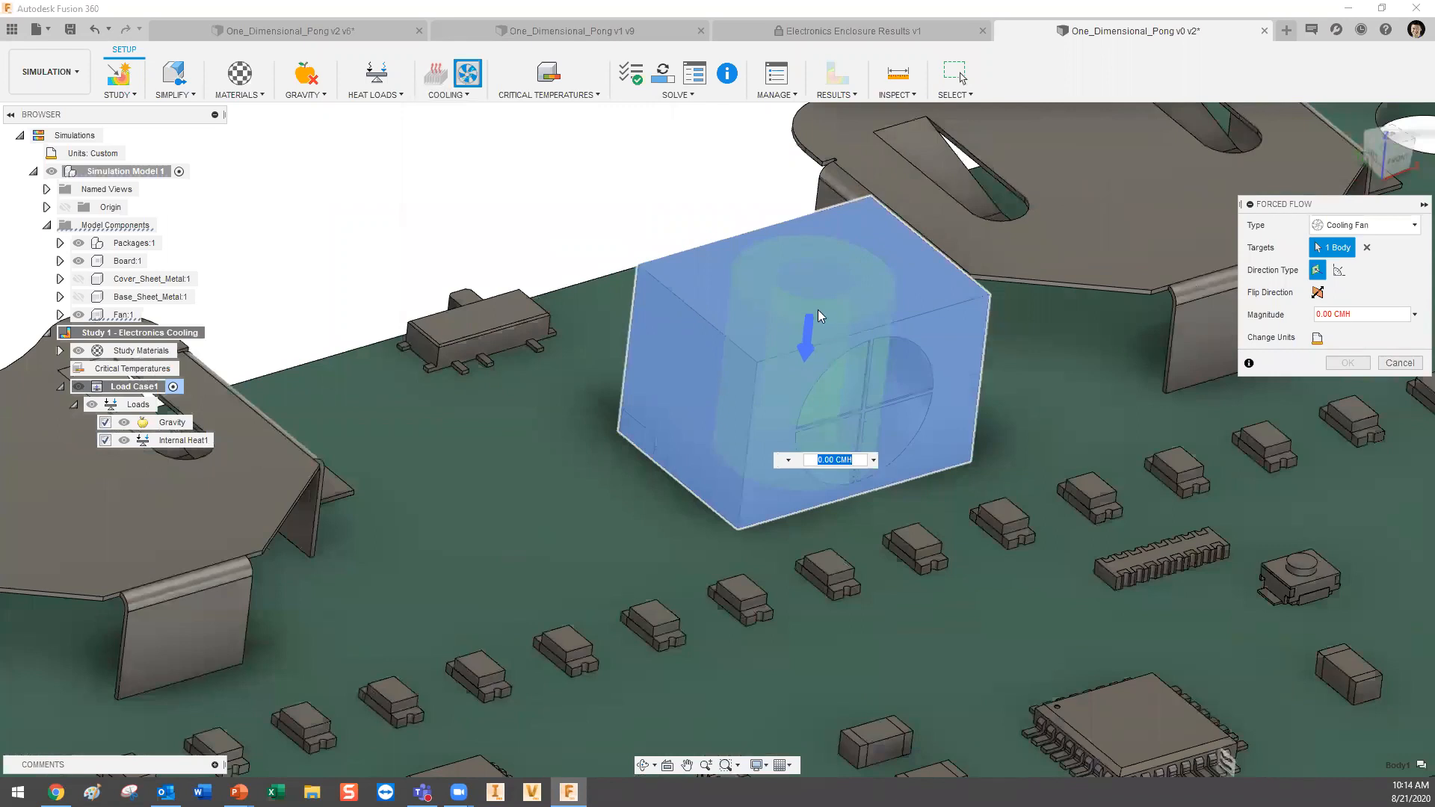
pyautogui.scroll(-5, 814, 309)
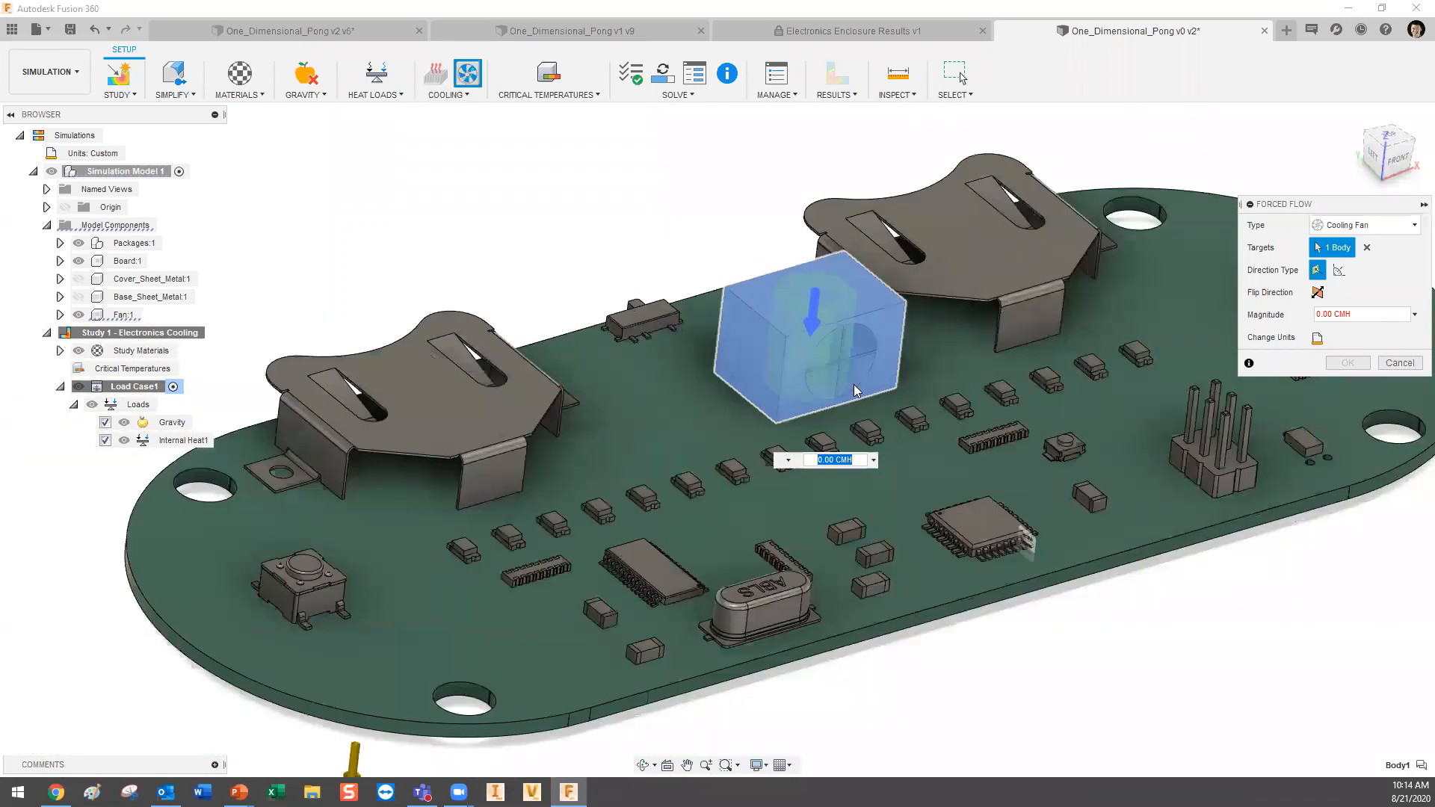
pyautogui.click(1339, 271)
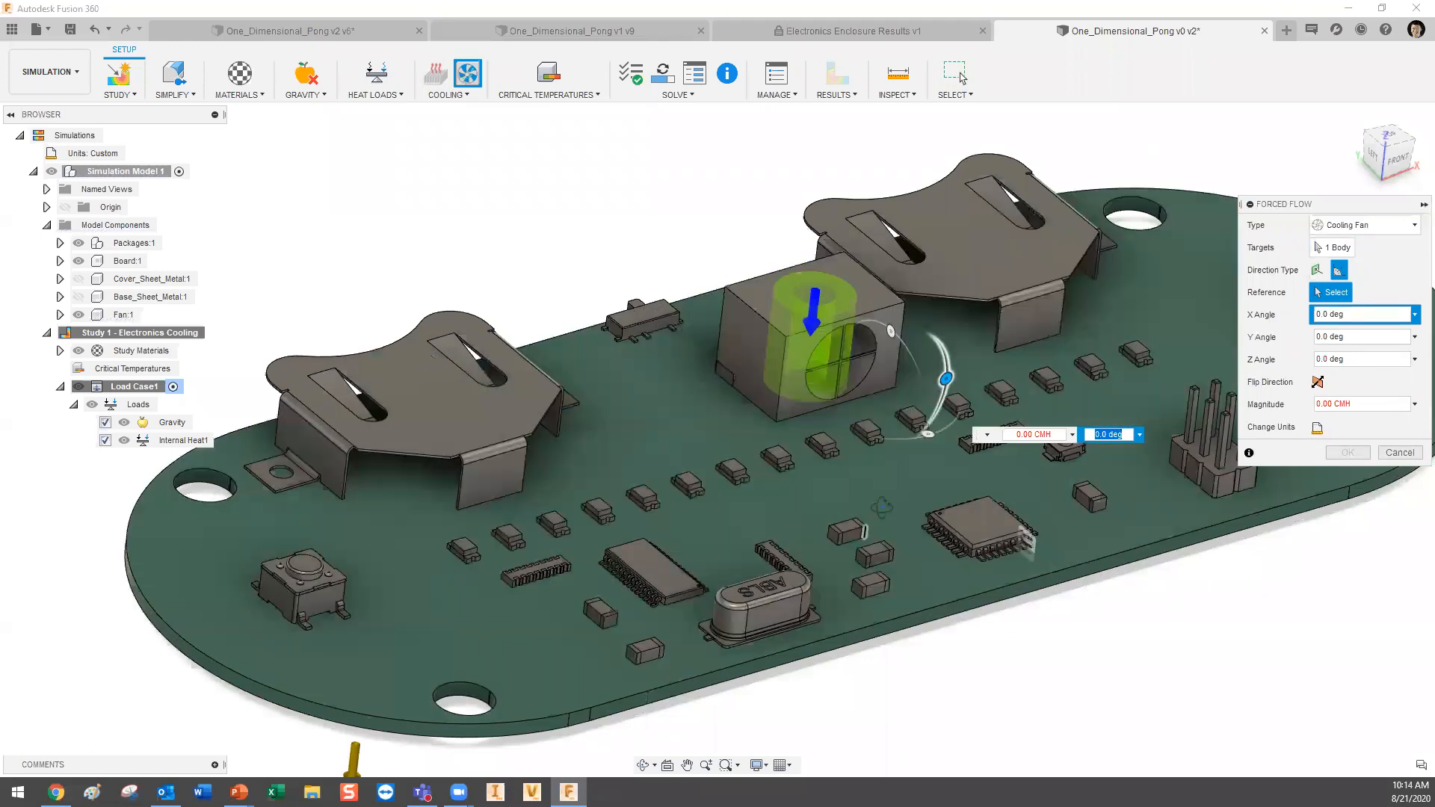
pyautogui.keyDown('shift'); pyautogui.moveTo(833, 503); pyautogui.dragTo(913, 500, button='middle'); pyautogui.keyUp('shift')
pyautogui.moveTo(862, 312); pyautogui.dragTo(725, 346)
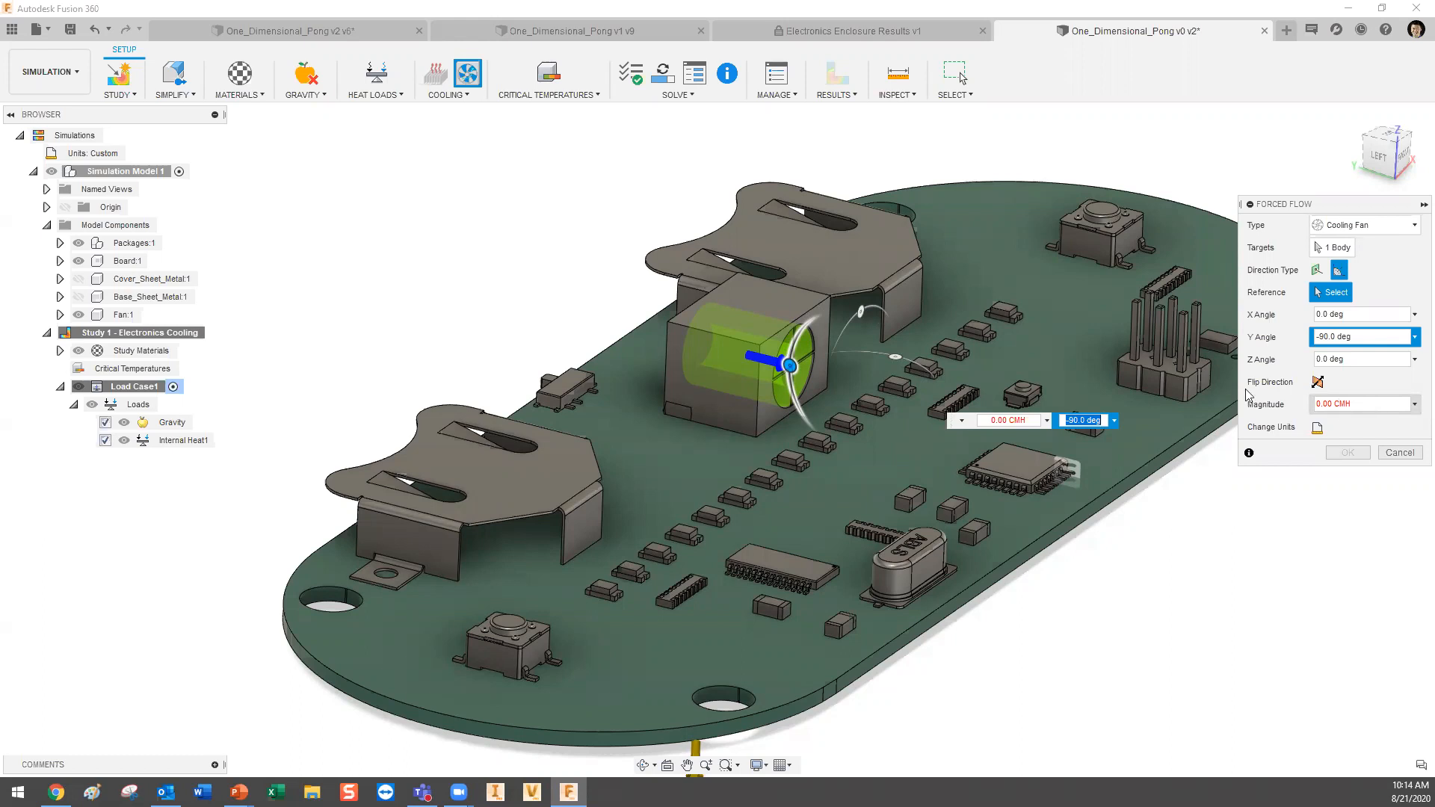
# Set the fan's flow magnitude to 1.7 CMH, keep CMH as the unit, and apply the load.
pyautogui.doubleClick(1319, 405)
pyautogui.write('1.7')
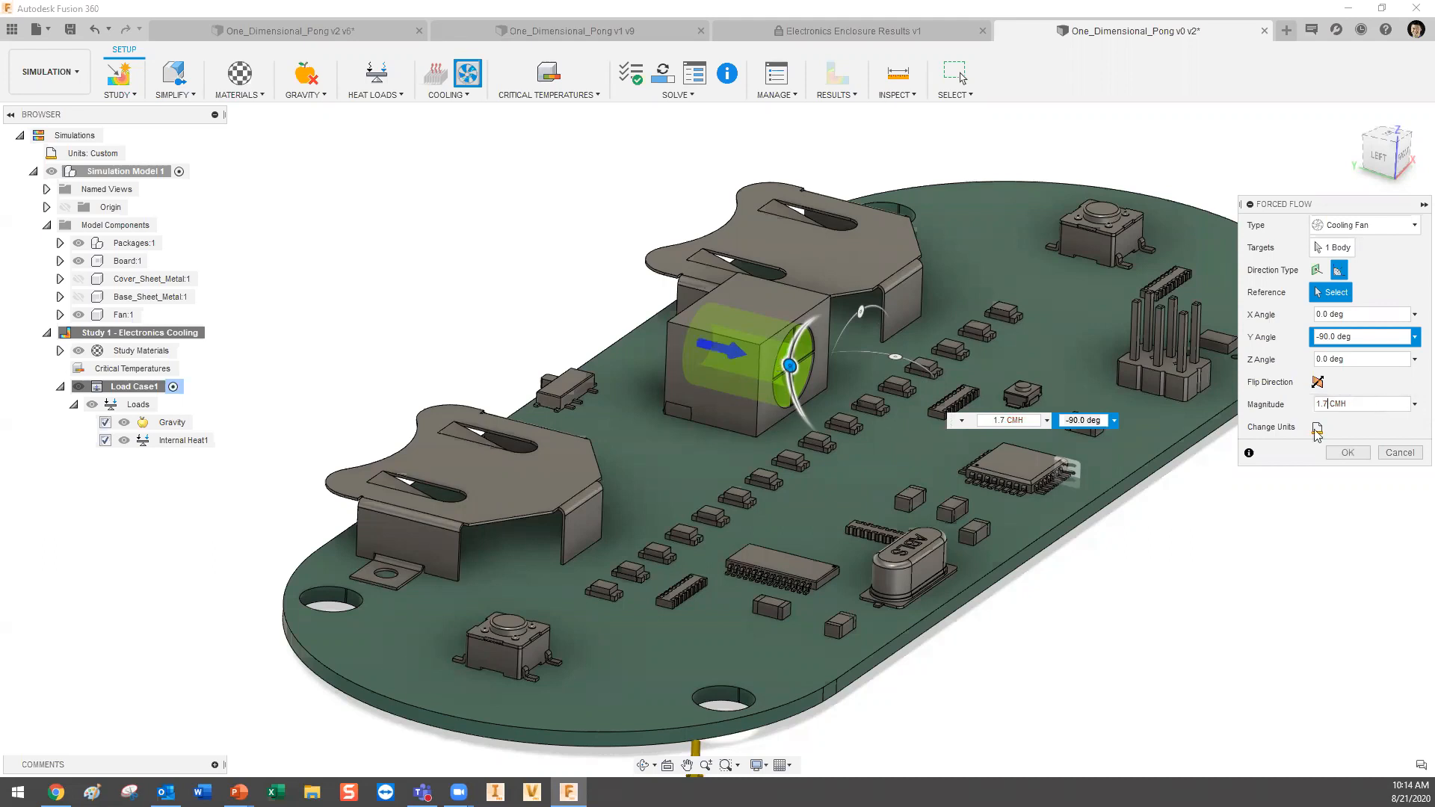
pyautogui.click(1316, 428)
pyautogui.click(1359, 434)
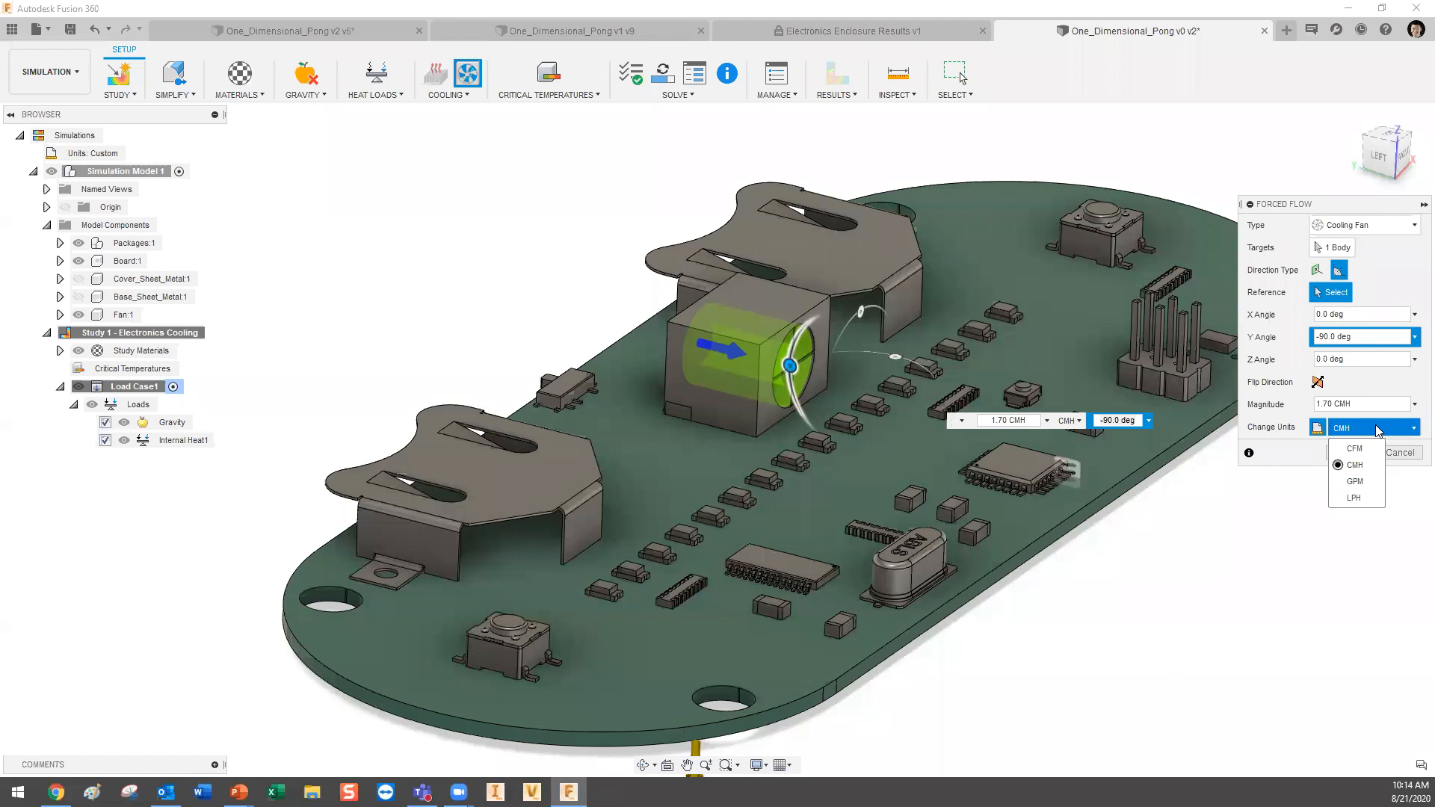
pyautogui.click(1398, 432)
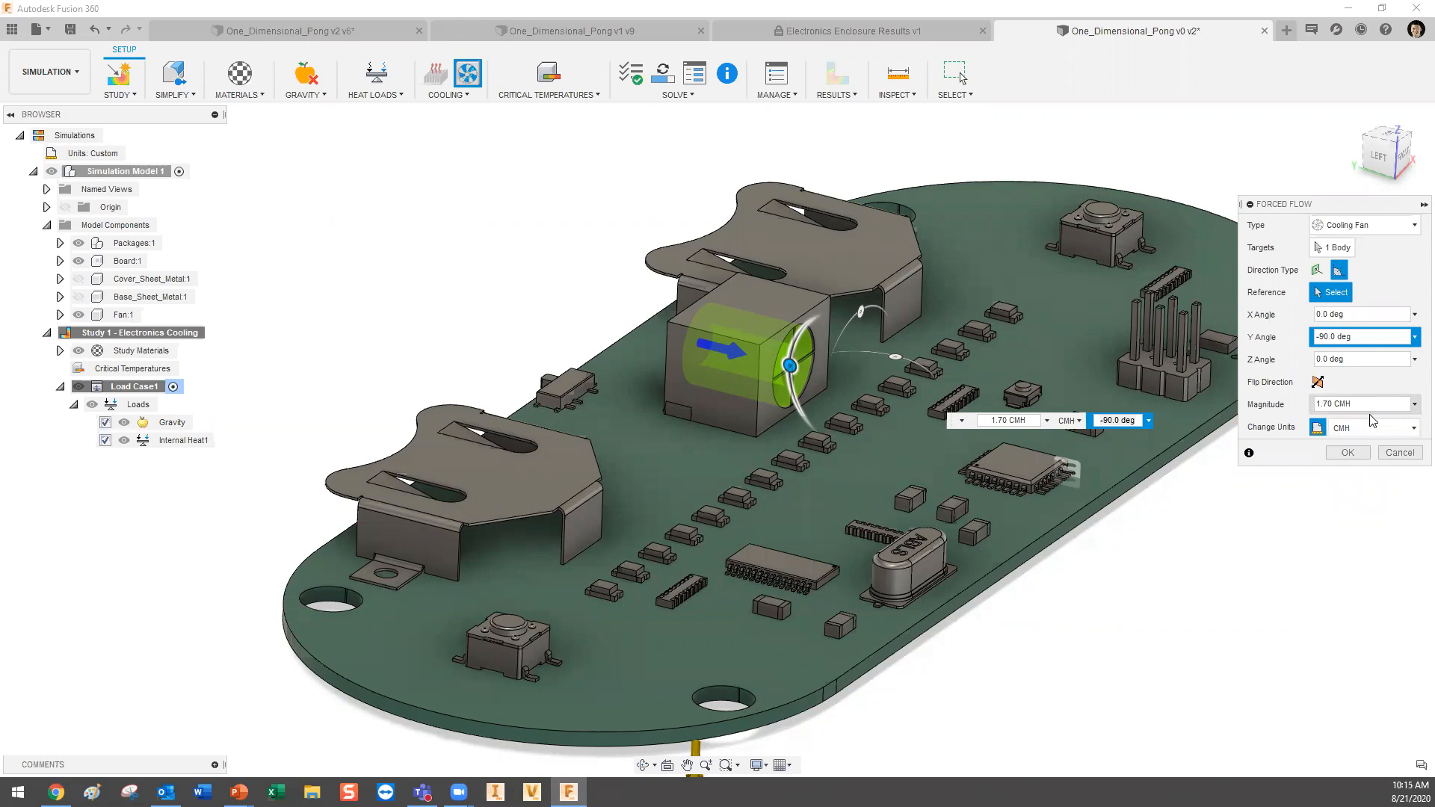
pyautogui.click(1348, 453)
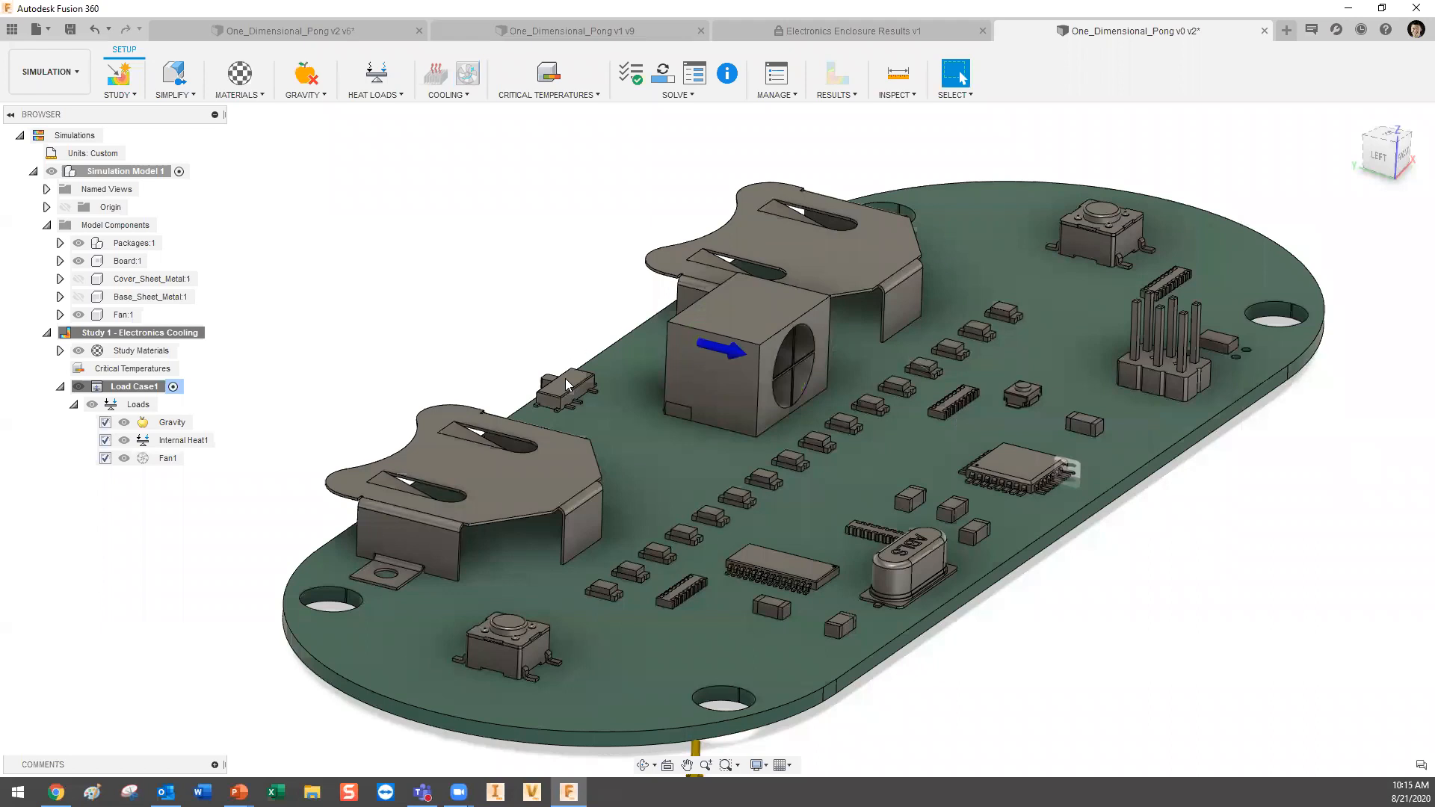
# Reopen the fan load, inspect the flow direction through the fan body, and accept it with its settings unmodified.
pyautogui.click(177, 457)
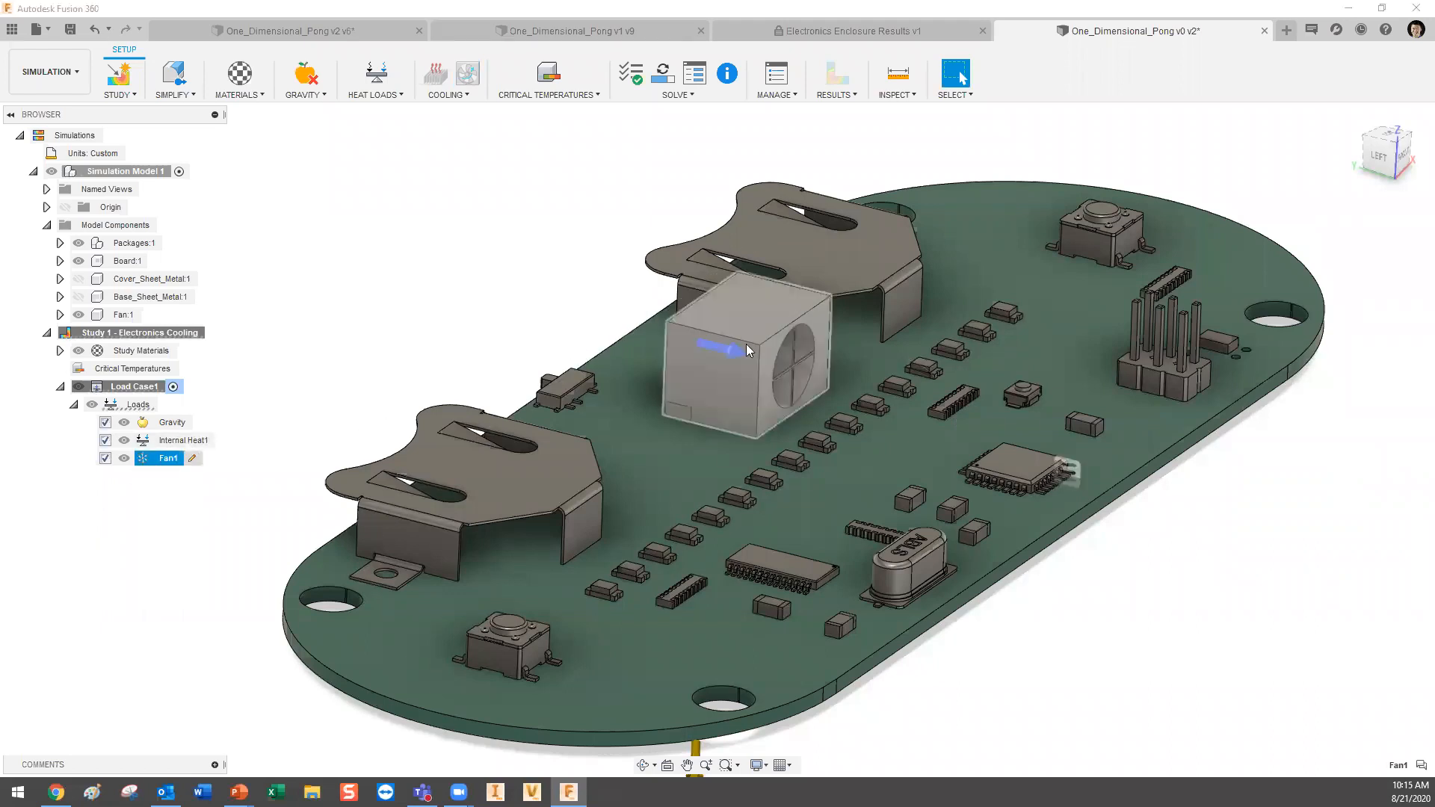
pyautogui.doubleClick(746, 350)
pyautogui.scroll(1, 919, 343)
pyautogui.keyDown('shift'); pyautogui.moveTo(864, 317); pyautogui.dragTo(796, 348, button='middle'); pyautogui.keyUp('shift')
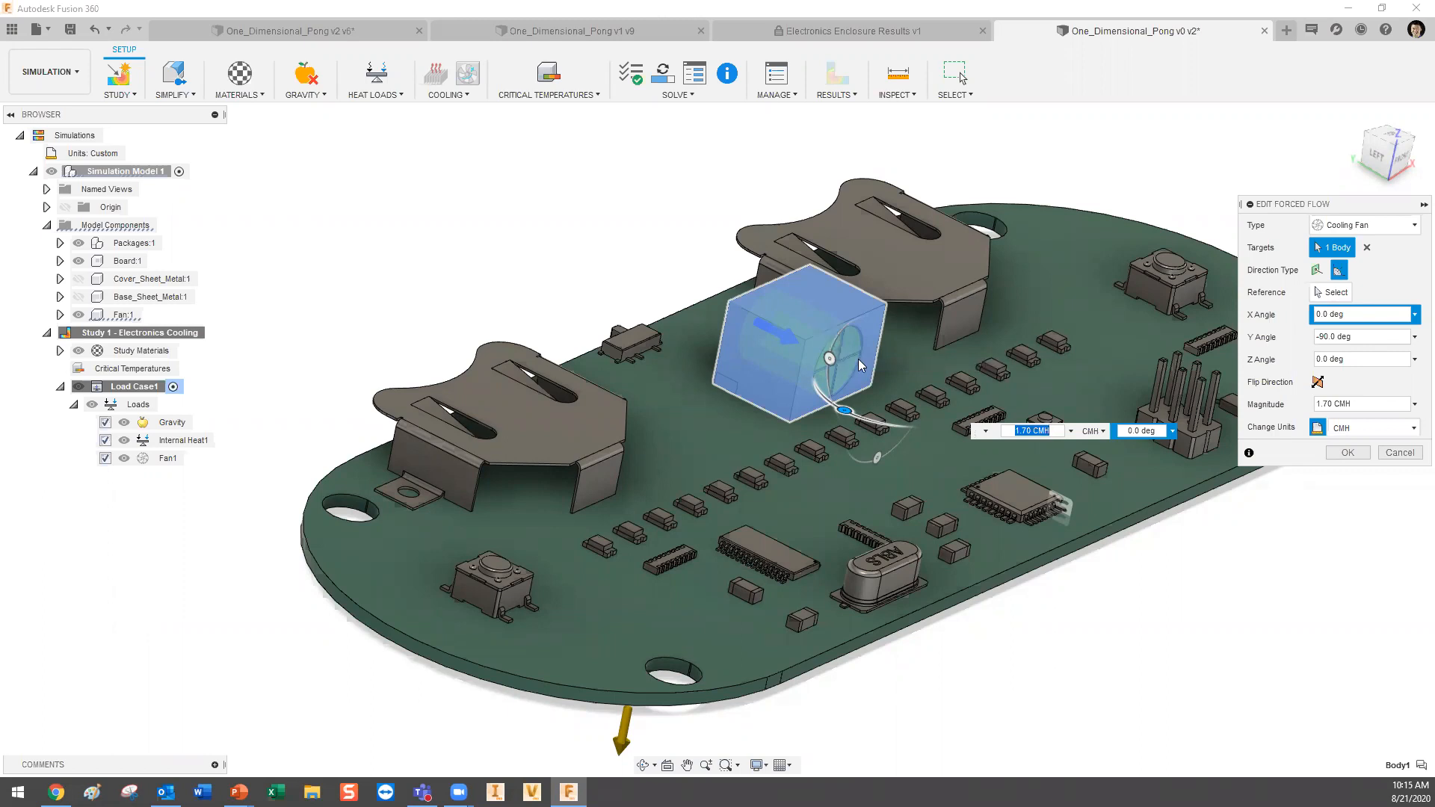
pyautogui.scroll(8, 846, 351)
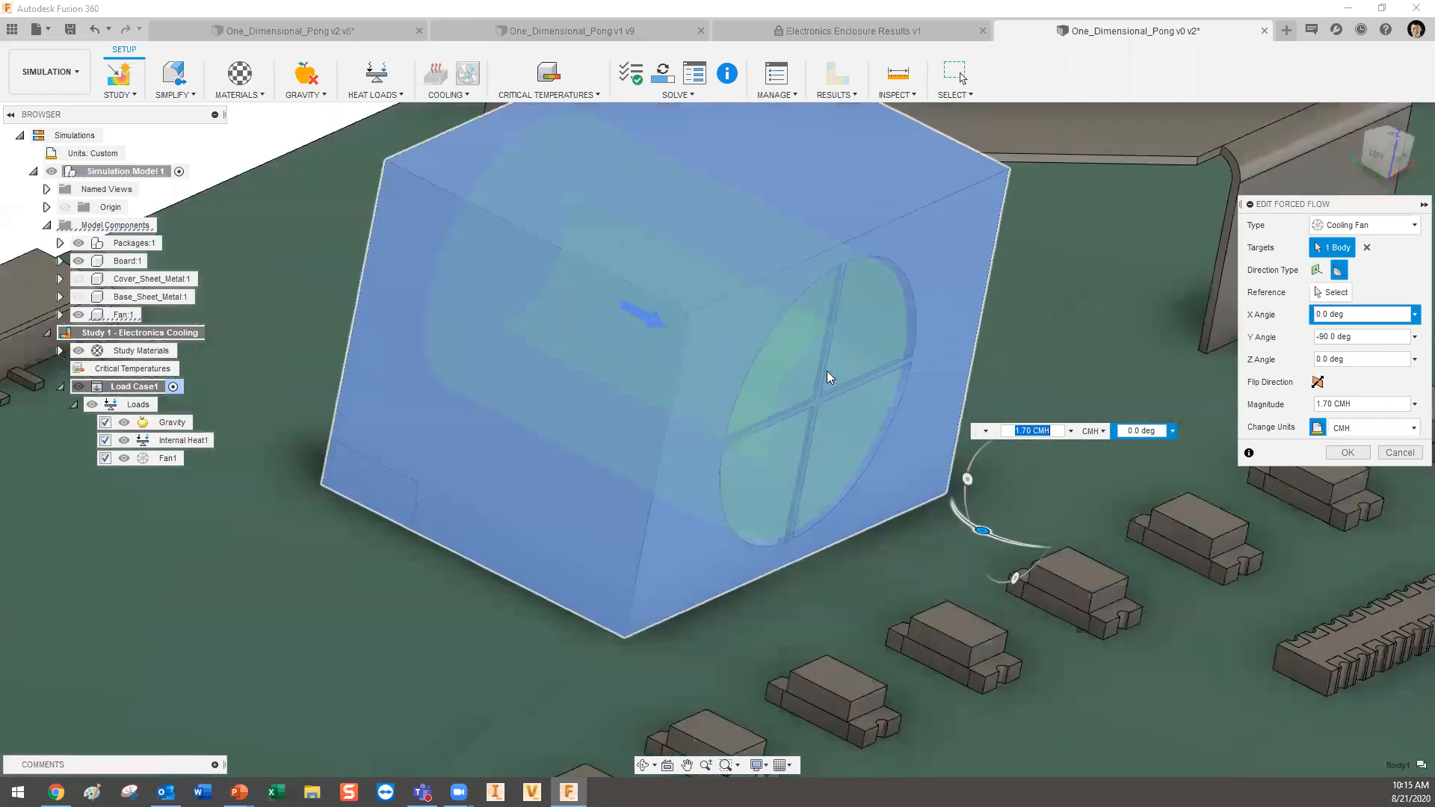
pyautogui.scroll(-10, 799, 348)
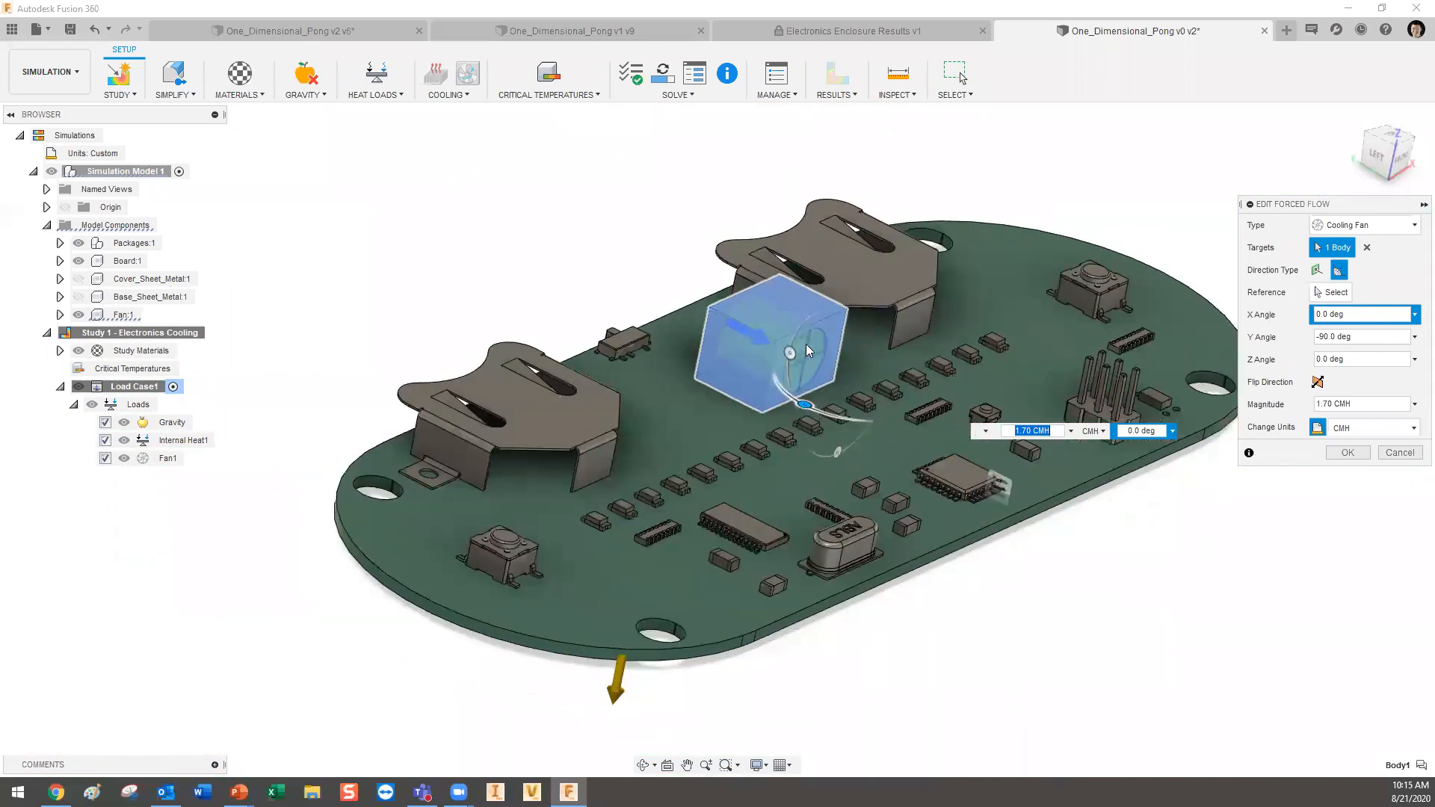
pyautogui.scroll(-4, 804, 344)
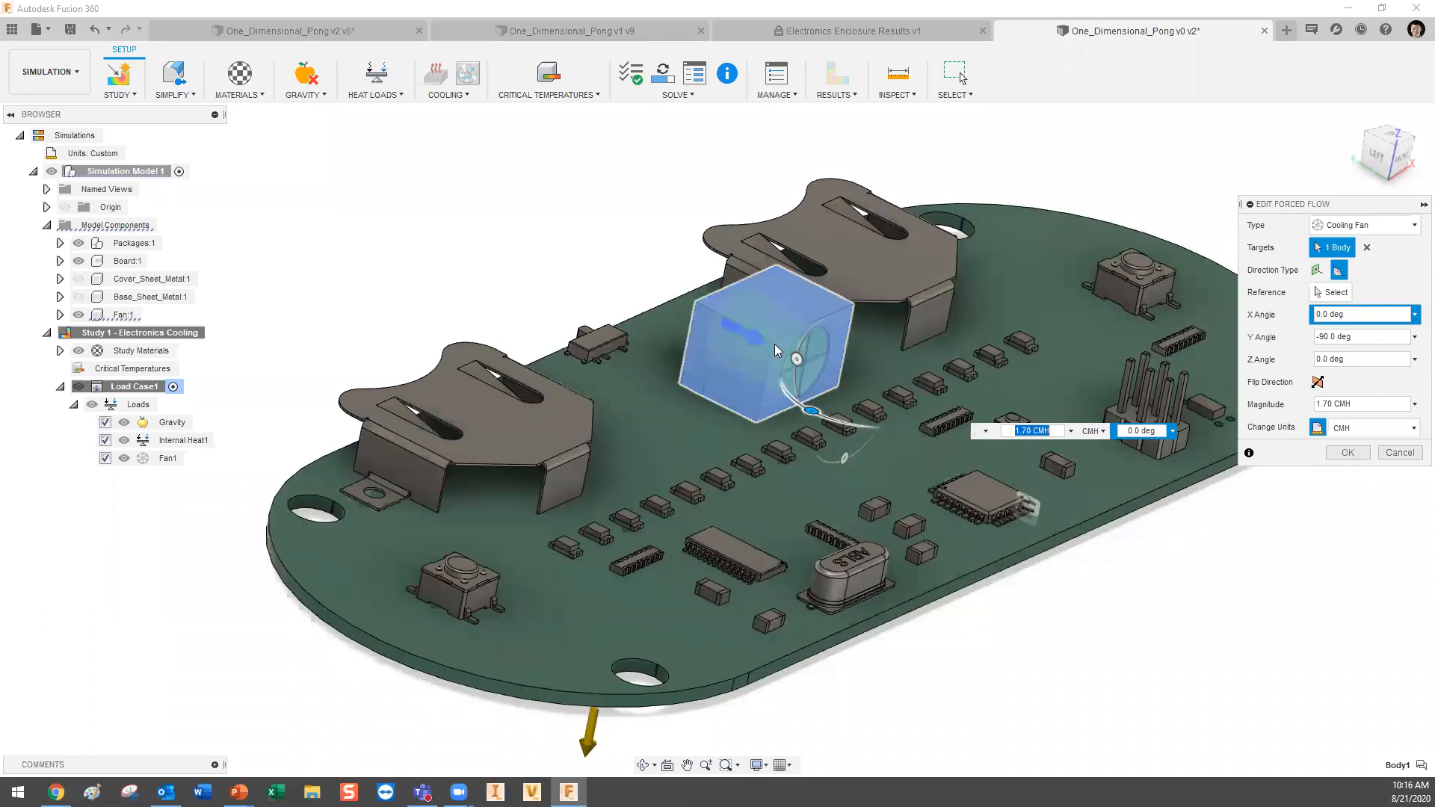
pyautogui.click(1348, 451)
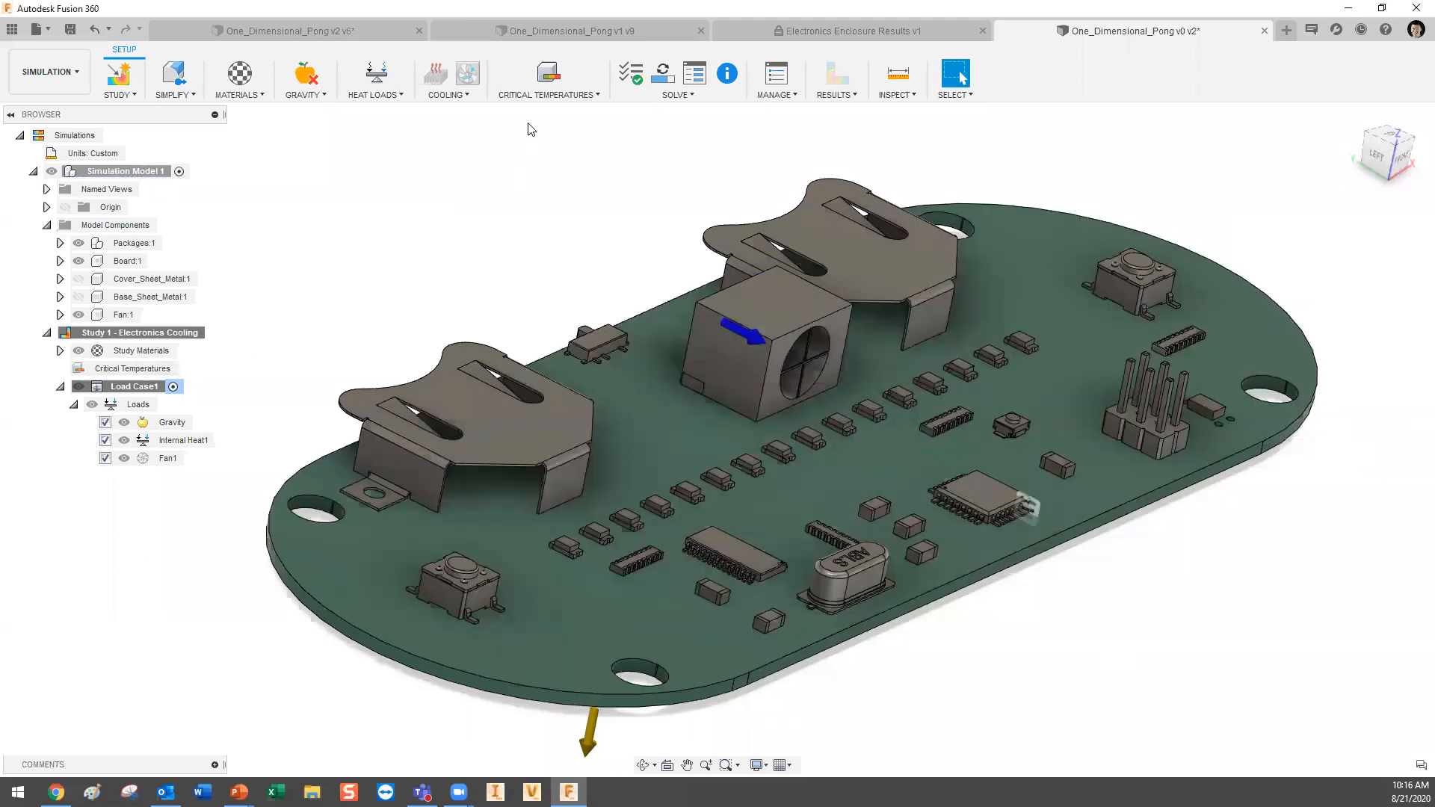
# Identify the first small capacitor beside the square chip and set a critical temperature of 100 C for C1206:6.
pyautogui.click(550, 79)
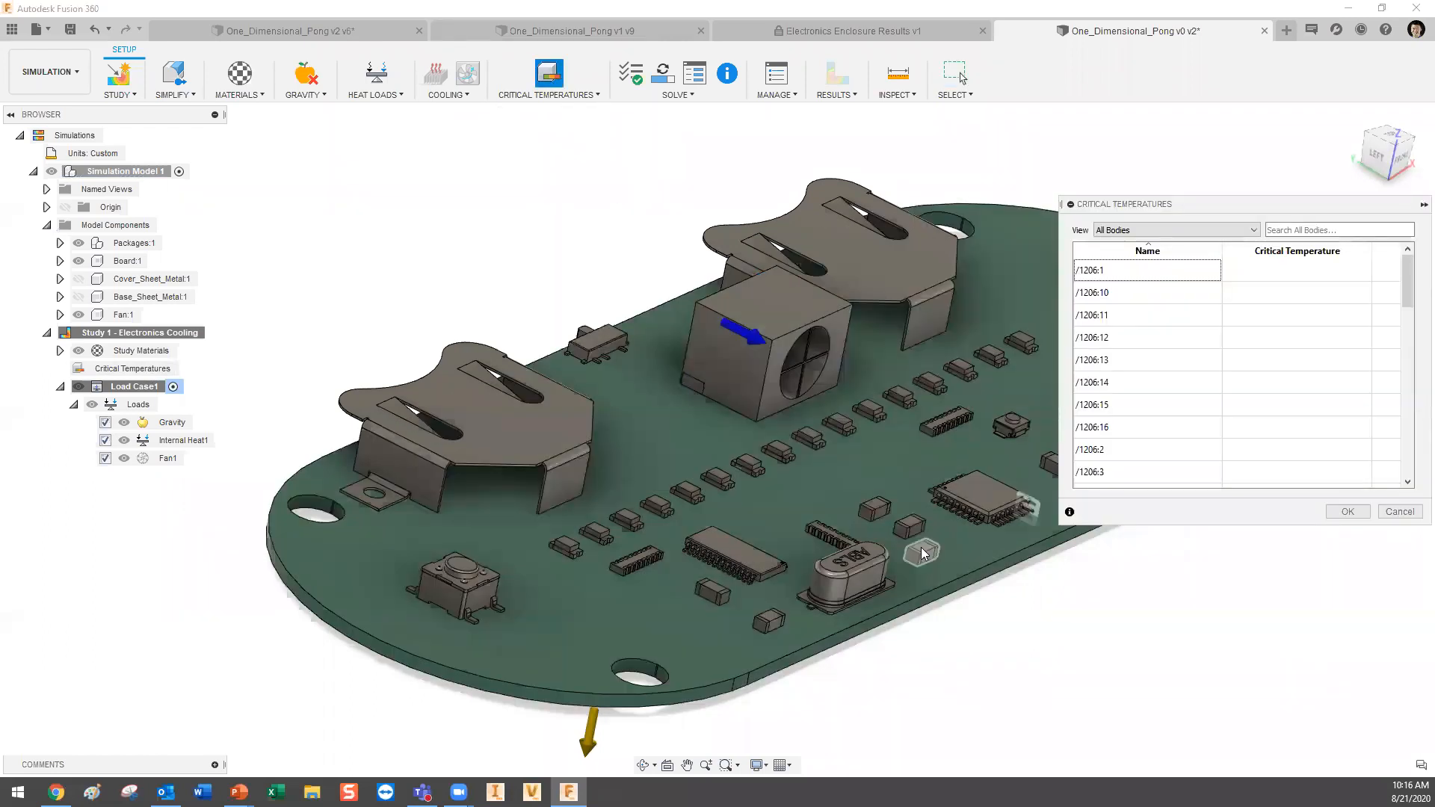
pyautogui.click(874, 509)
pyautogui.scroll(-5, 1241, 401)
pyautogui.scroll(6, 1240, 401)
pyautogui.scroll(-2, 1240, 401)
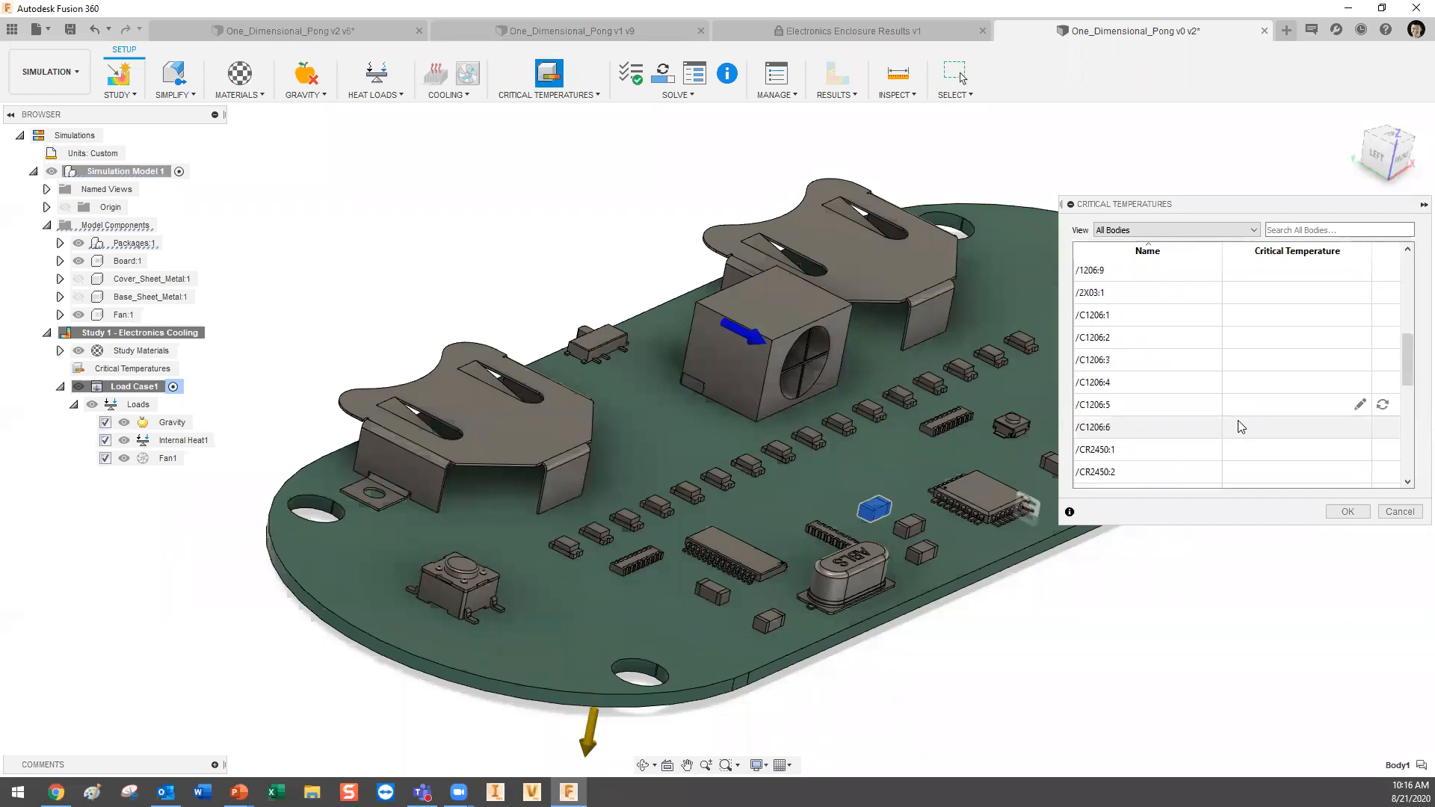
pyautogui.click(1286, 426)
pyautogui.write('100 C')
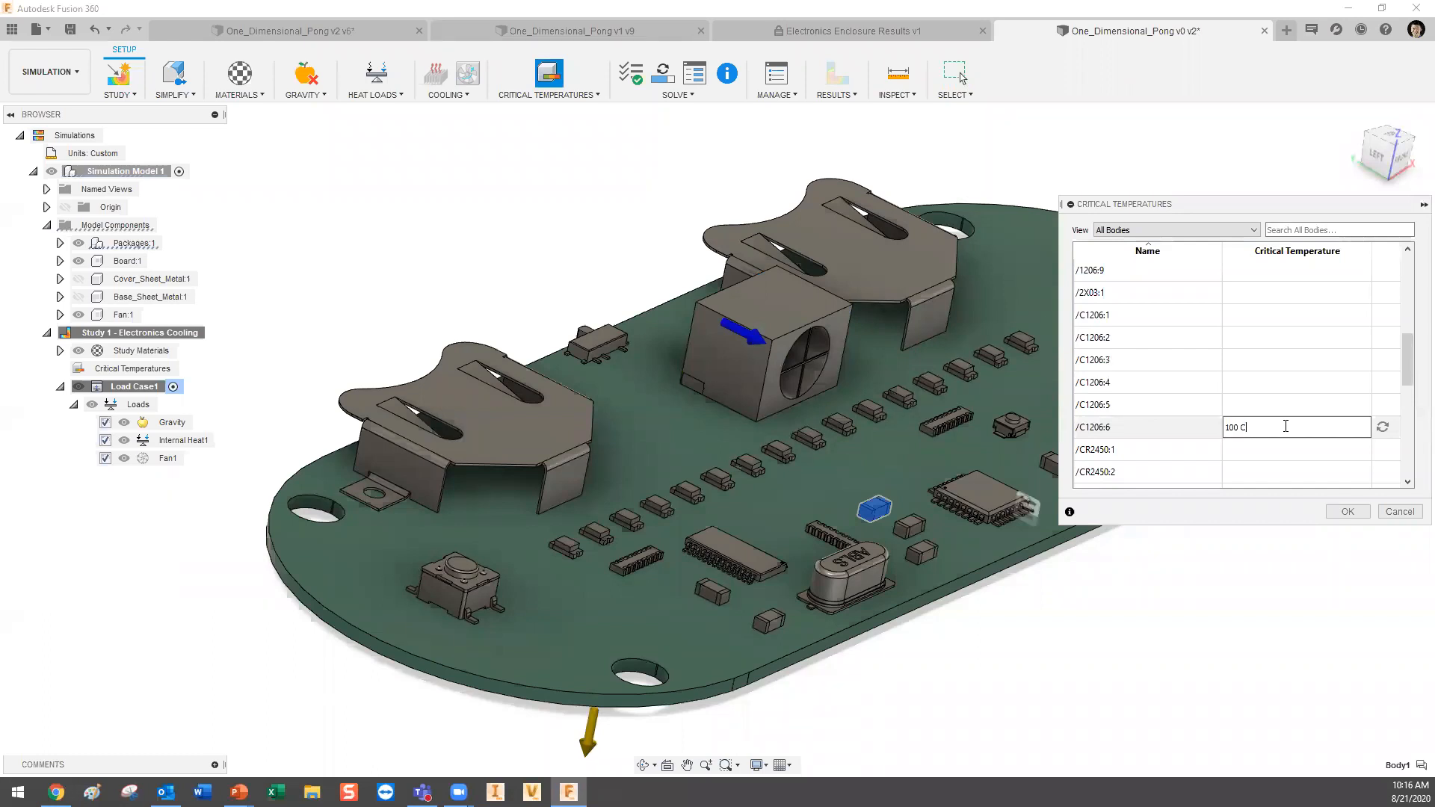
# Set critical temperatures of 100 C for C1206:2 and C1206:4, and apply the critical temperatures.
pyautogui.click(911, 518)
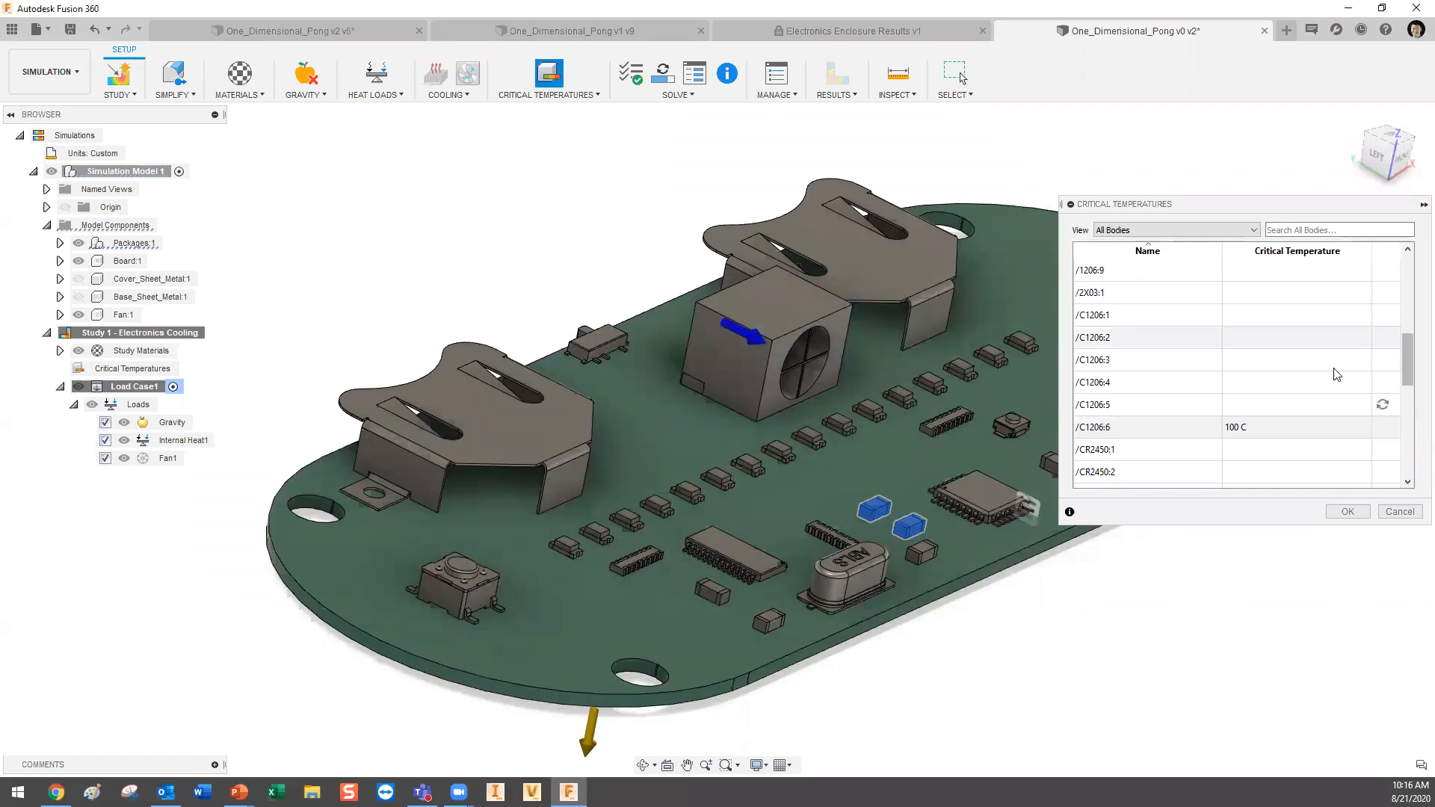
pyautogui.write('100')
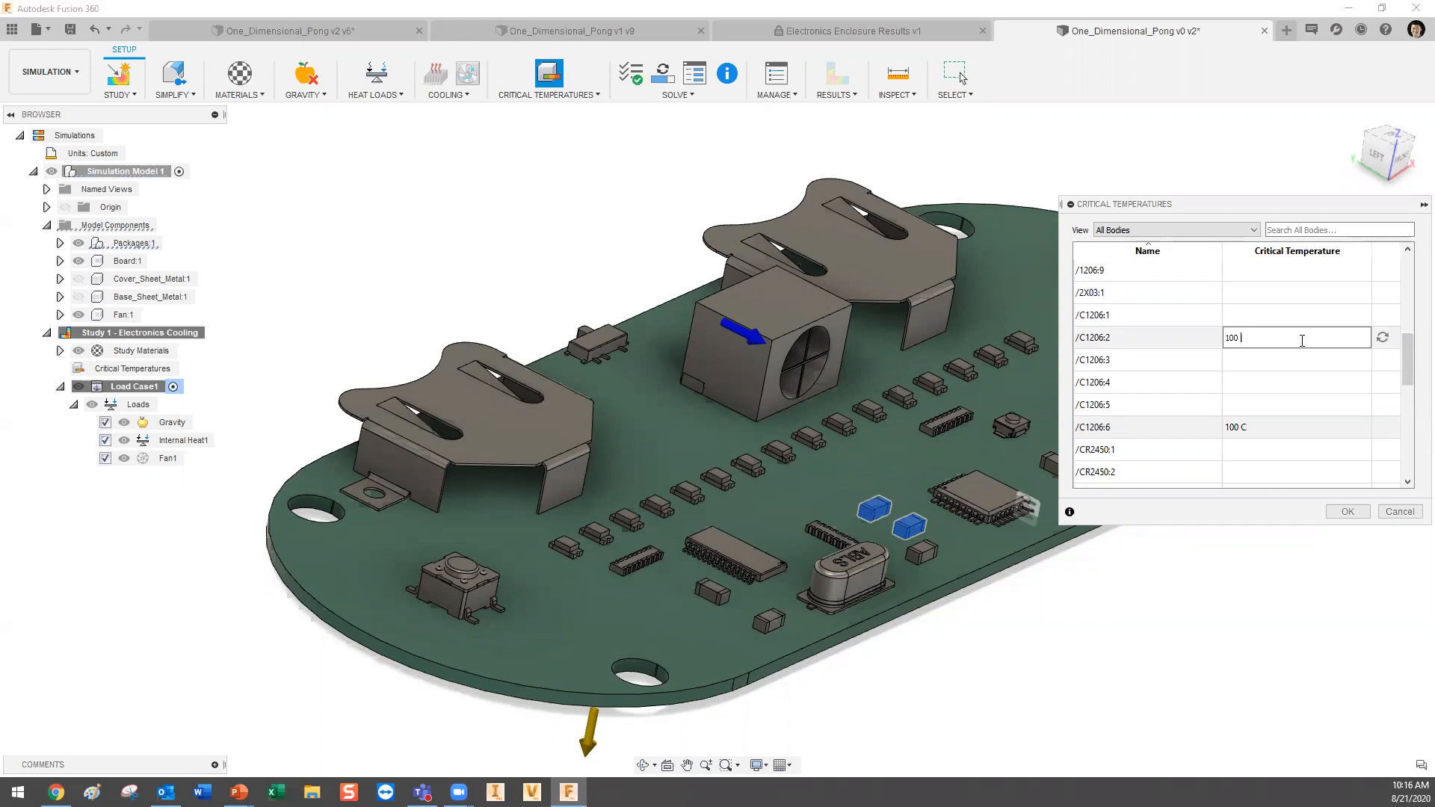
pyautogui.click(920, 553)
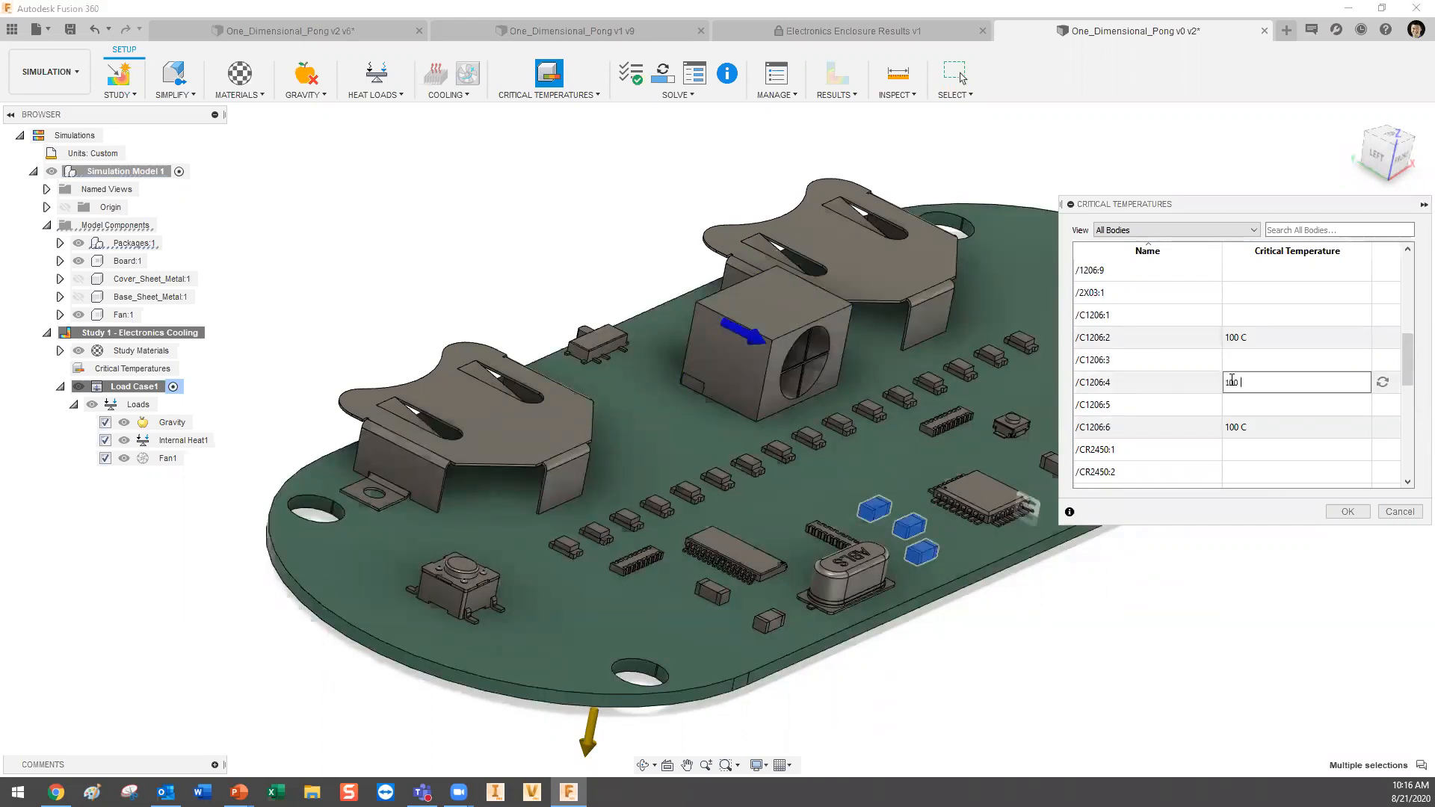
pyautogui.click(1348, 512)
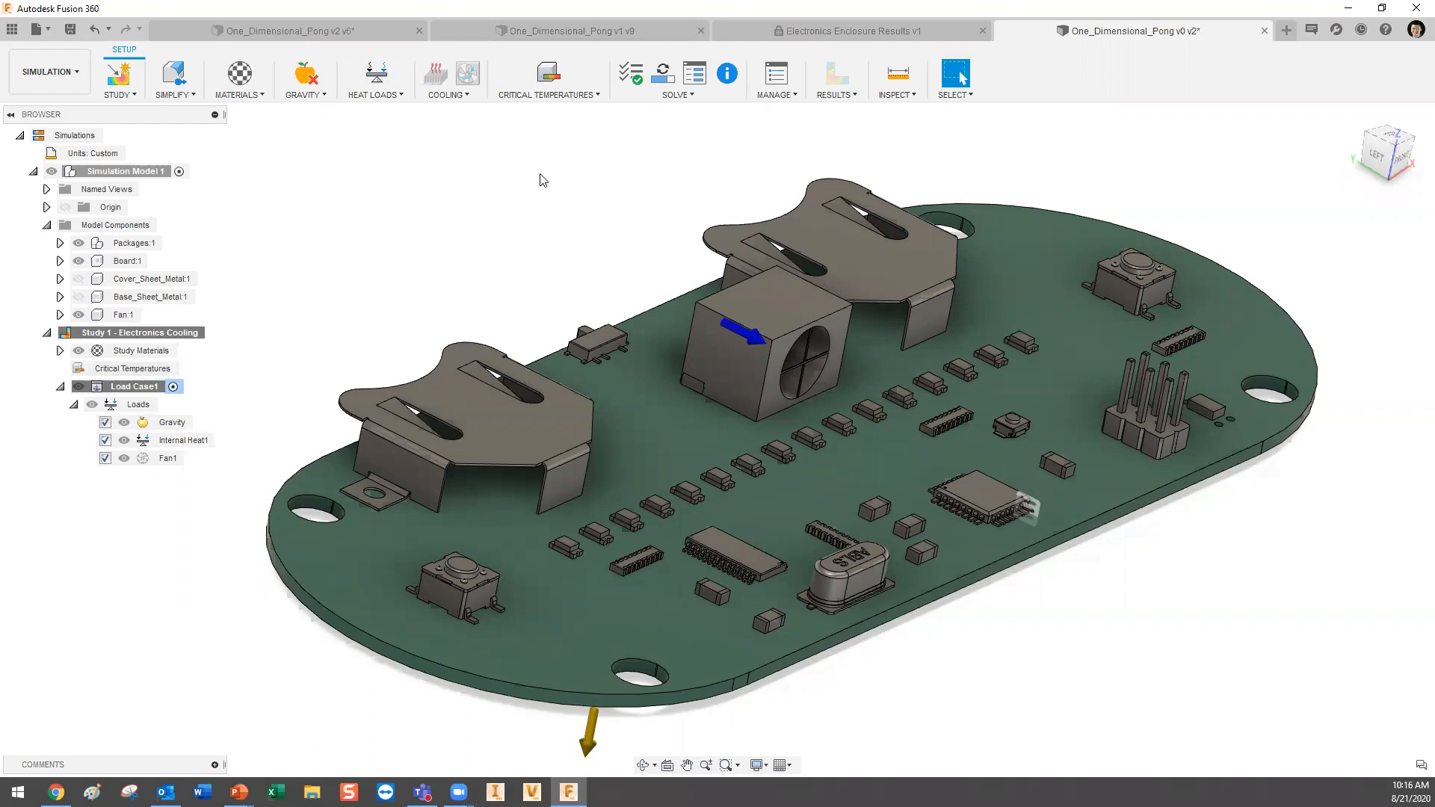
# Run the study's pre-check for missing setup information, and show the Cover_Sheet_Metal and Base_Sheet_Metal components.
pyautogui.click(631, 77)
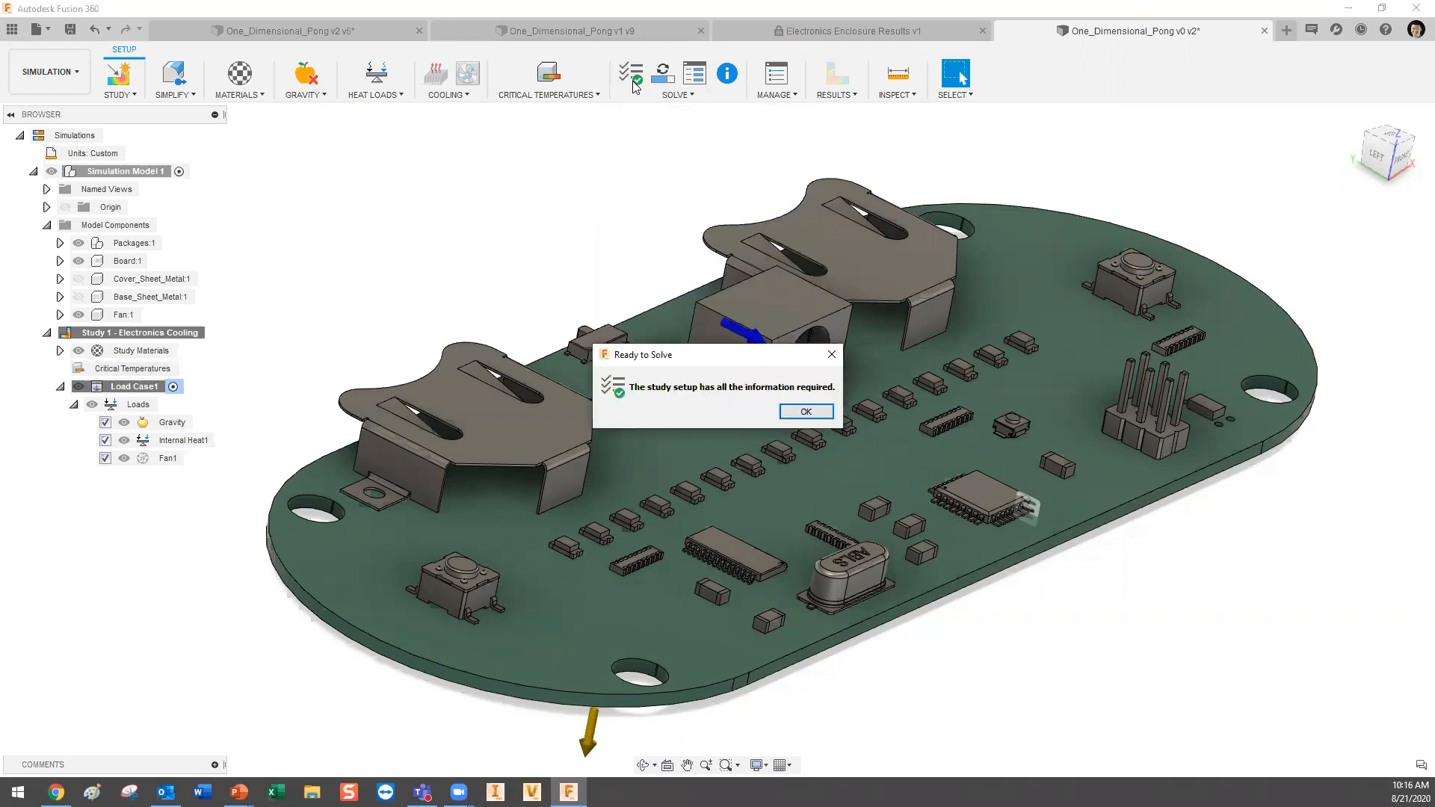
pyautogui.click(792, 414)
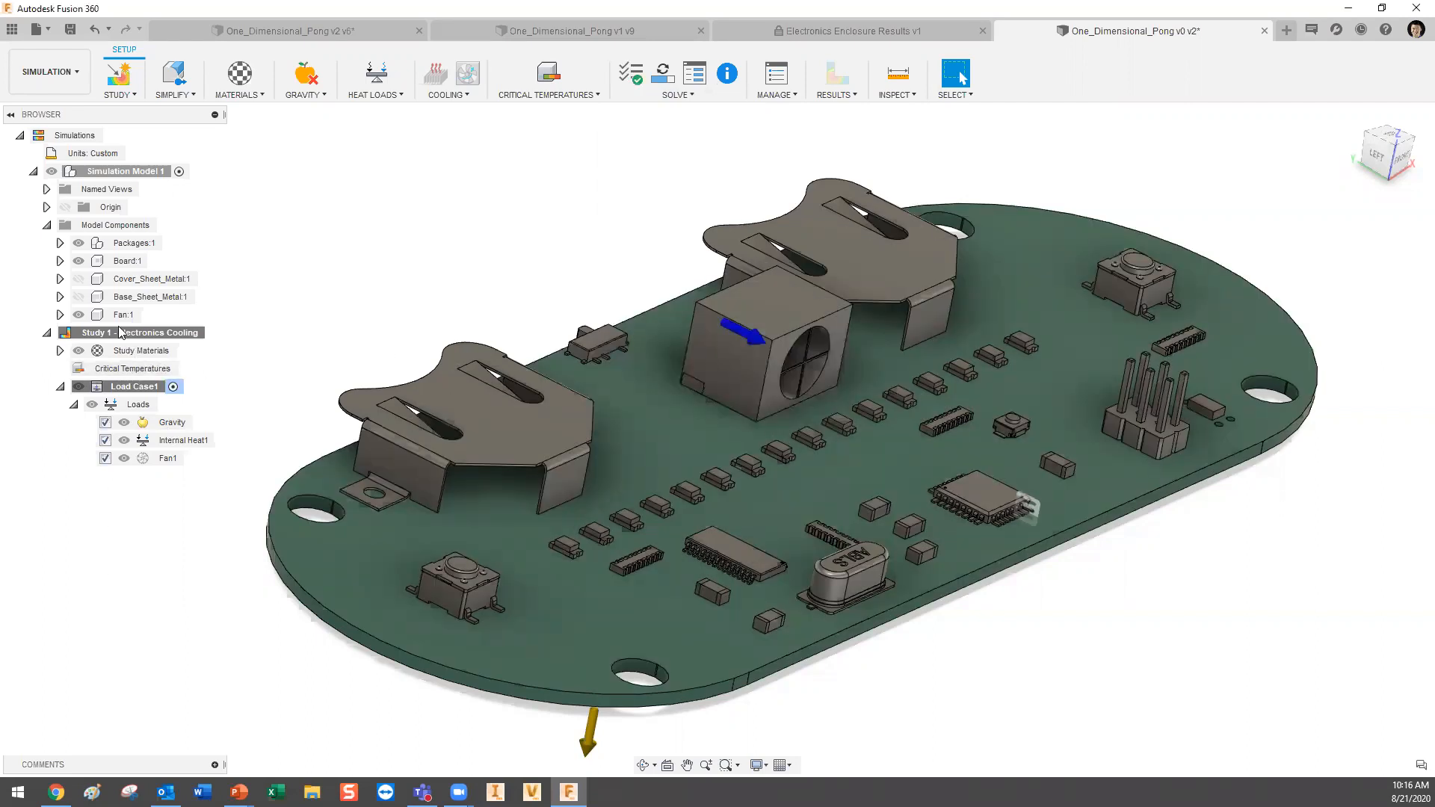
pyautogui.click(78, 279)
pyautogui.click(78, 297)
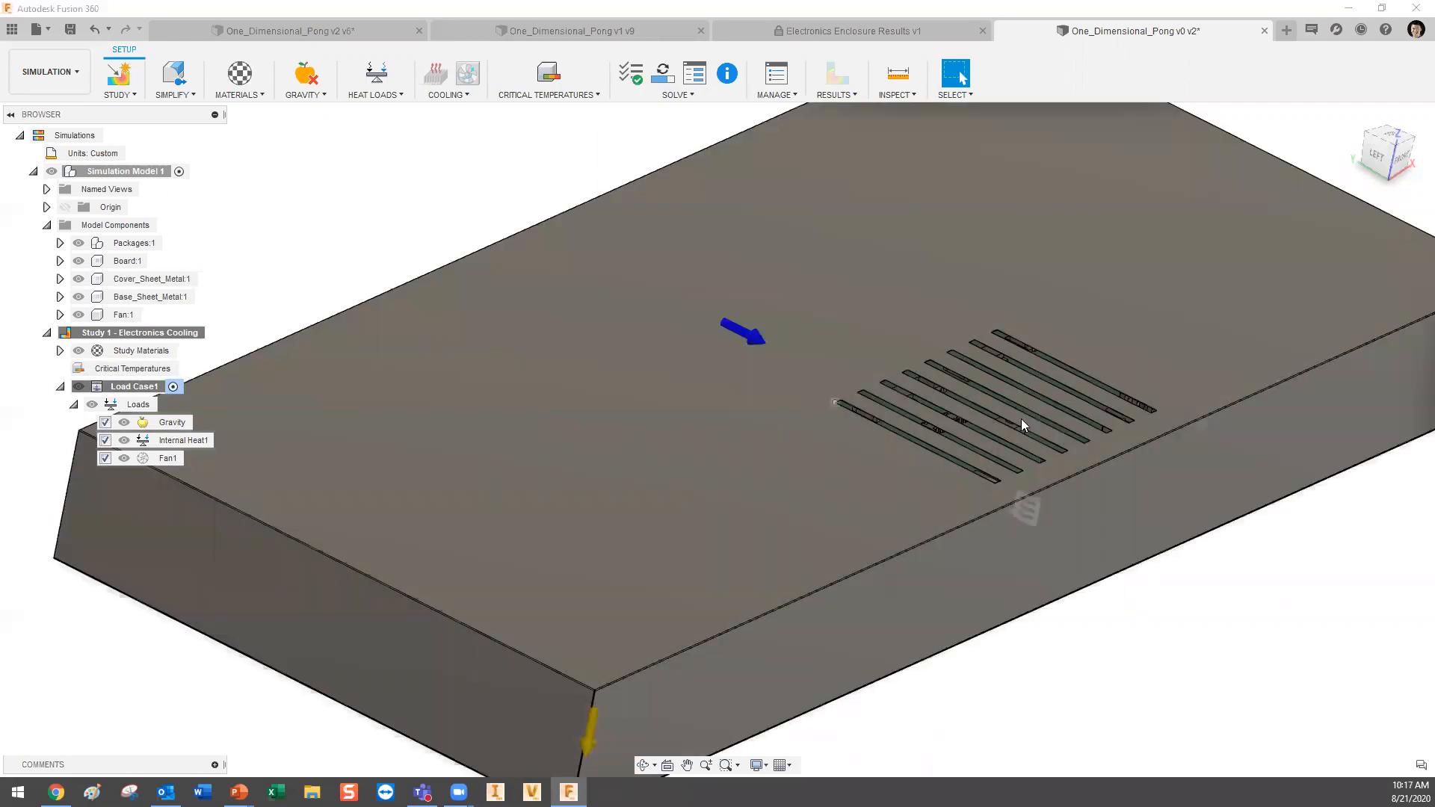
pyautogui.scroll(-3, 921, 436)
pyautogui.scroll(2, 1168, 443)
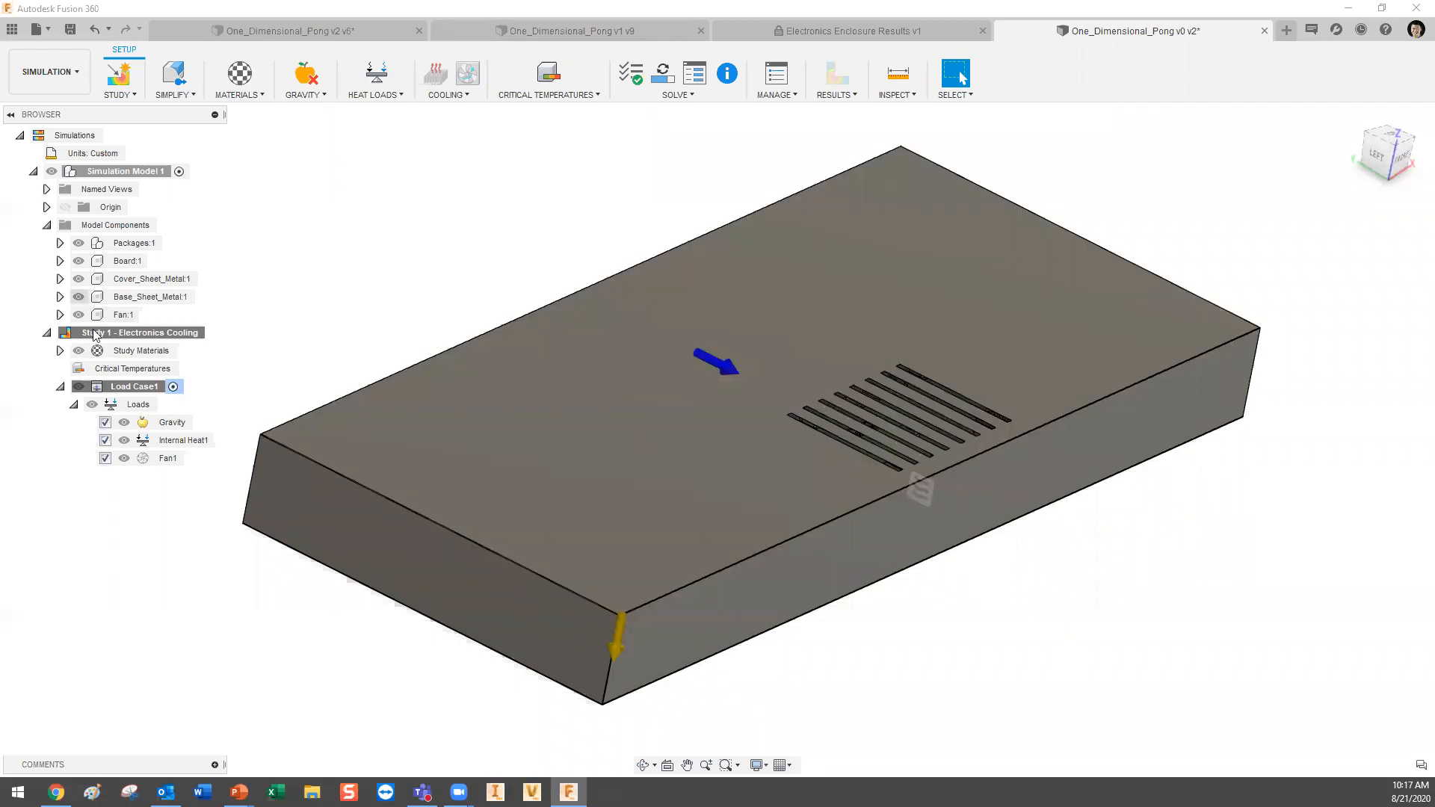
# Hide the Cover_Sheet_Metal component to expose the board on its base.
pyautogui.click(78, 279)
pyautogui.scroll(3, 756, 508)
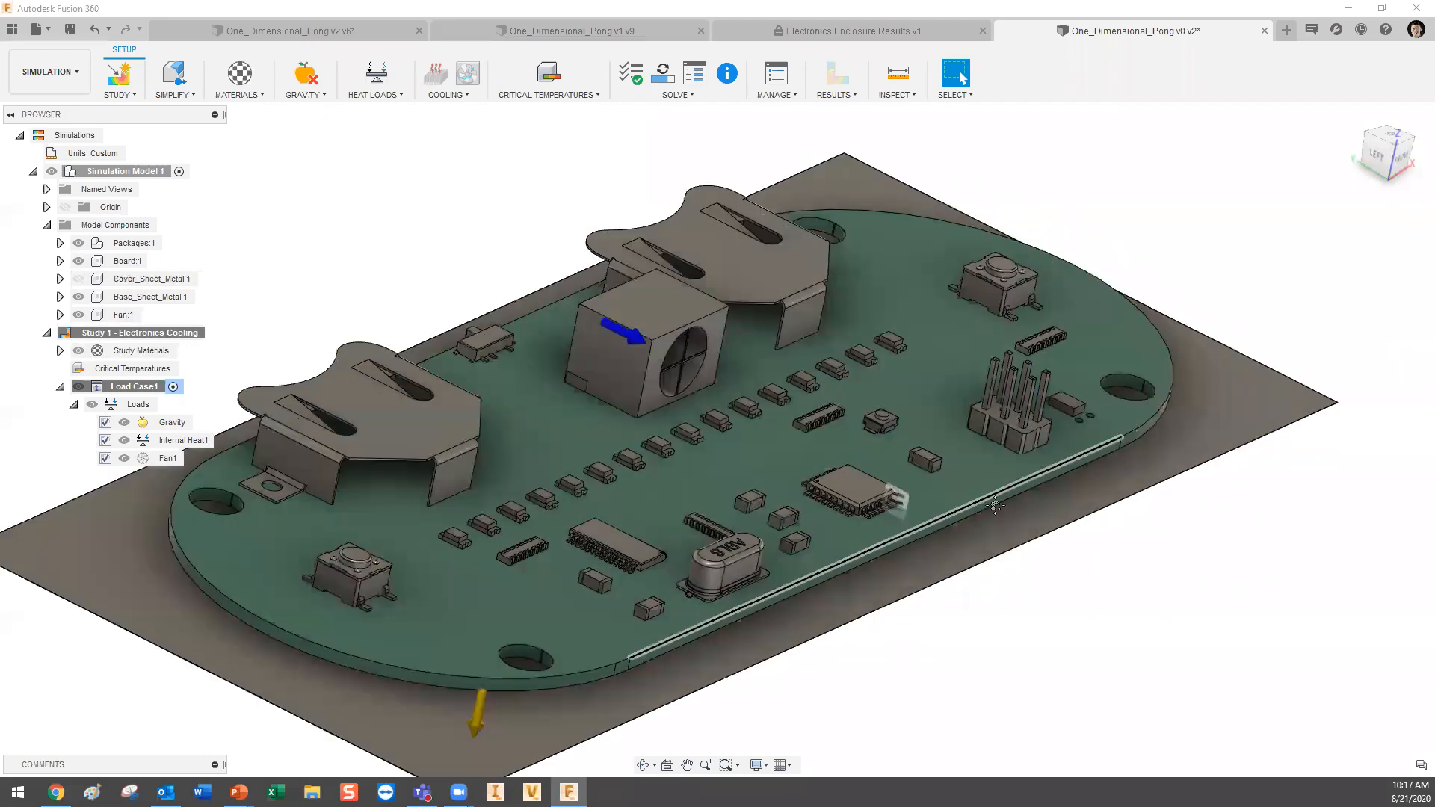
pyautogui.scroll(-1, 995, 505)
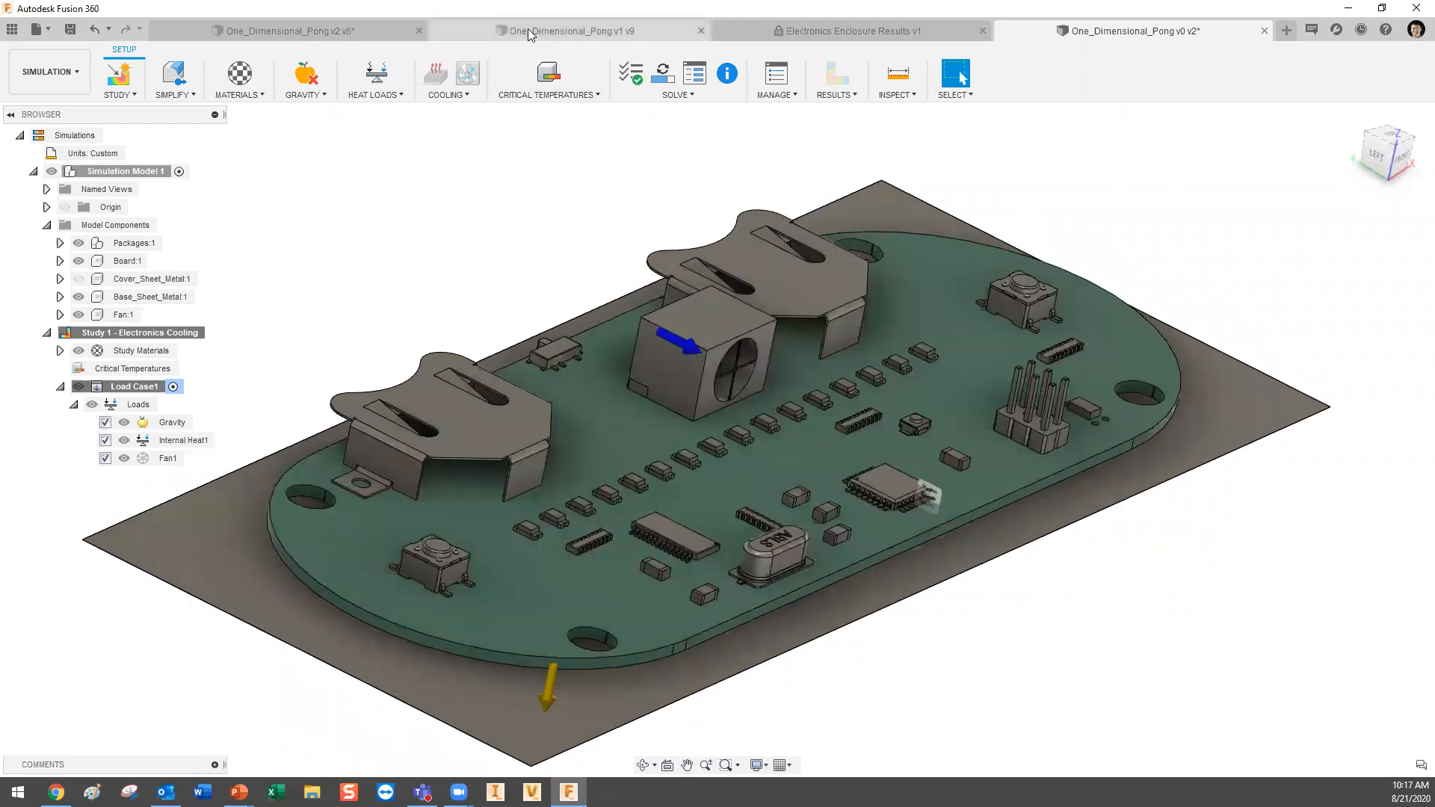
# Switch to the solved One_Dimensional_Pong v1 document and examine which components are at risk against their critical temperatures.
pyautogui.click(527, 28)
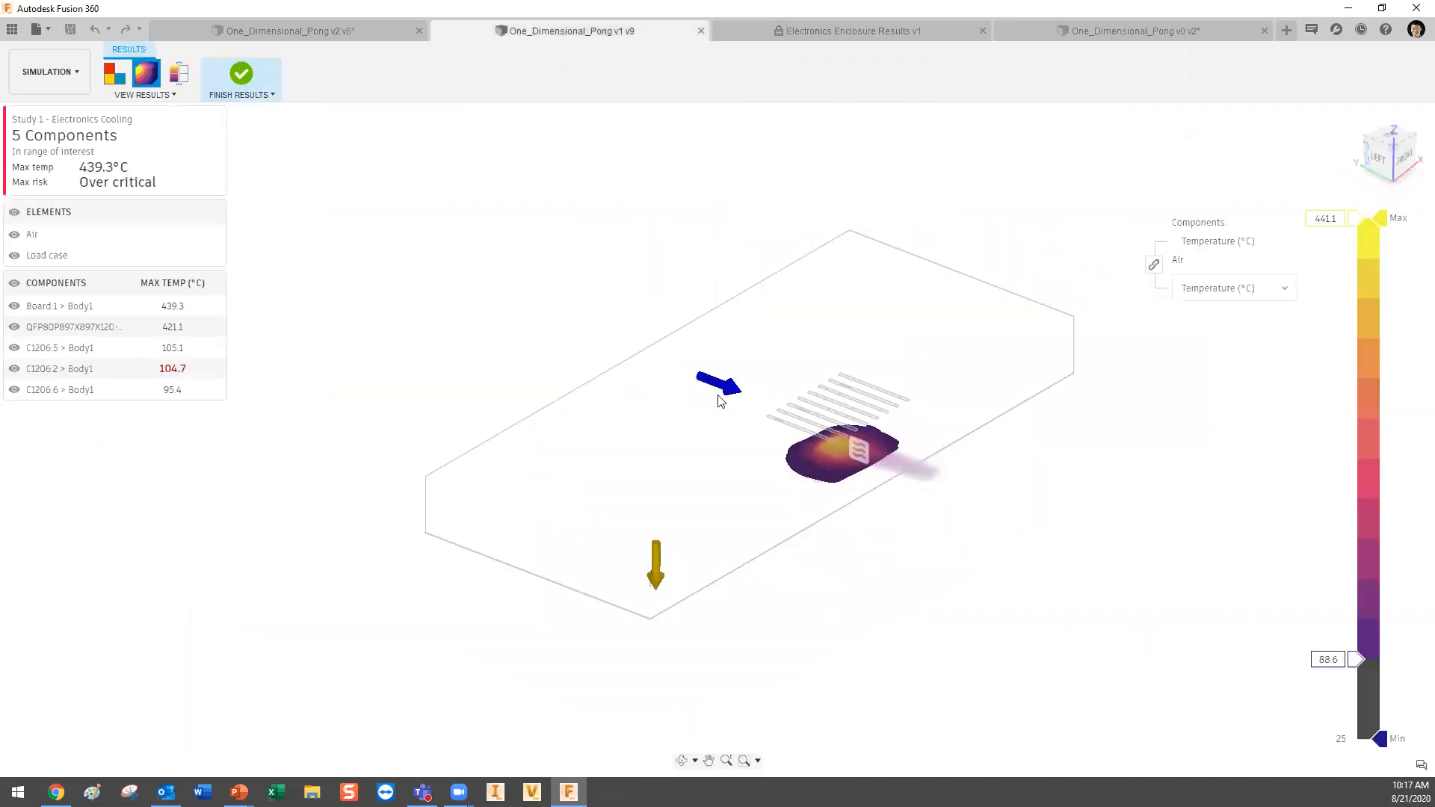
pyautogui.click(113, 79)
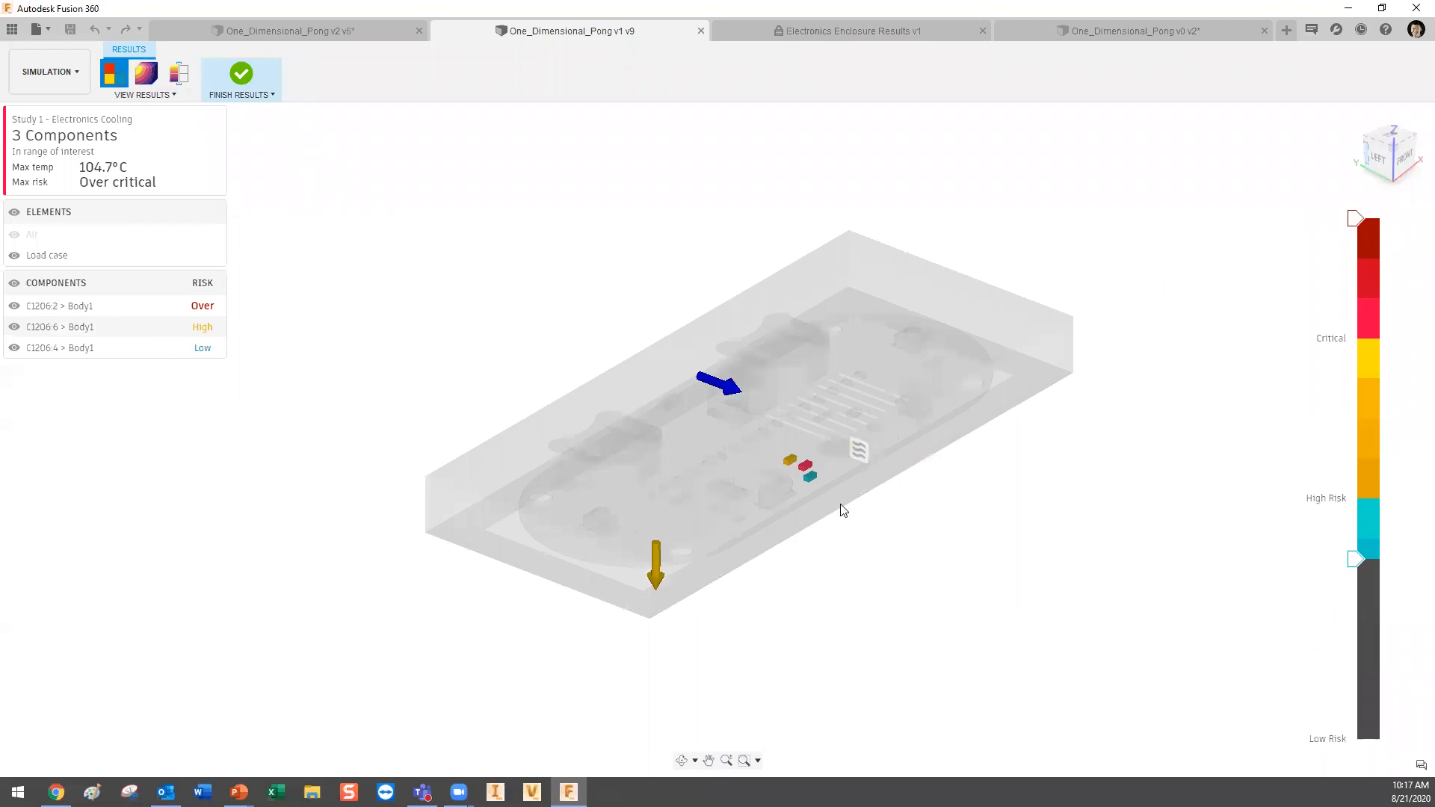
pyautogui.scroll(5, 842, 510)
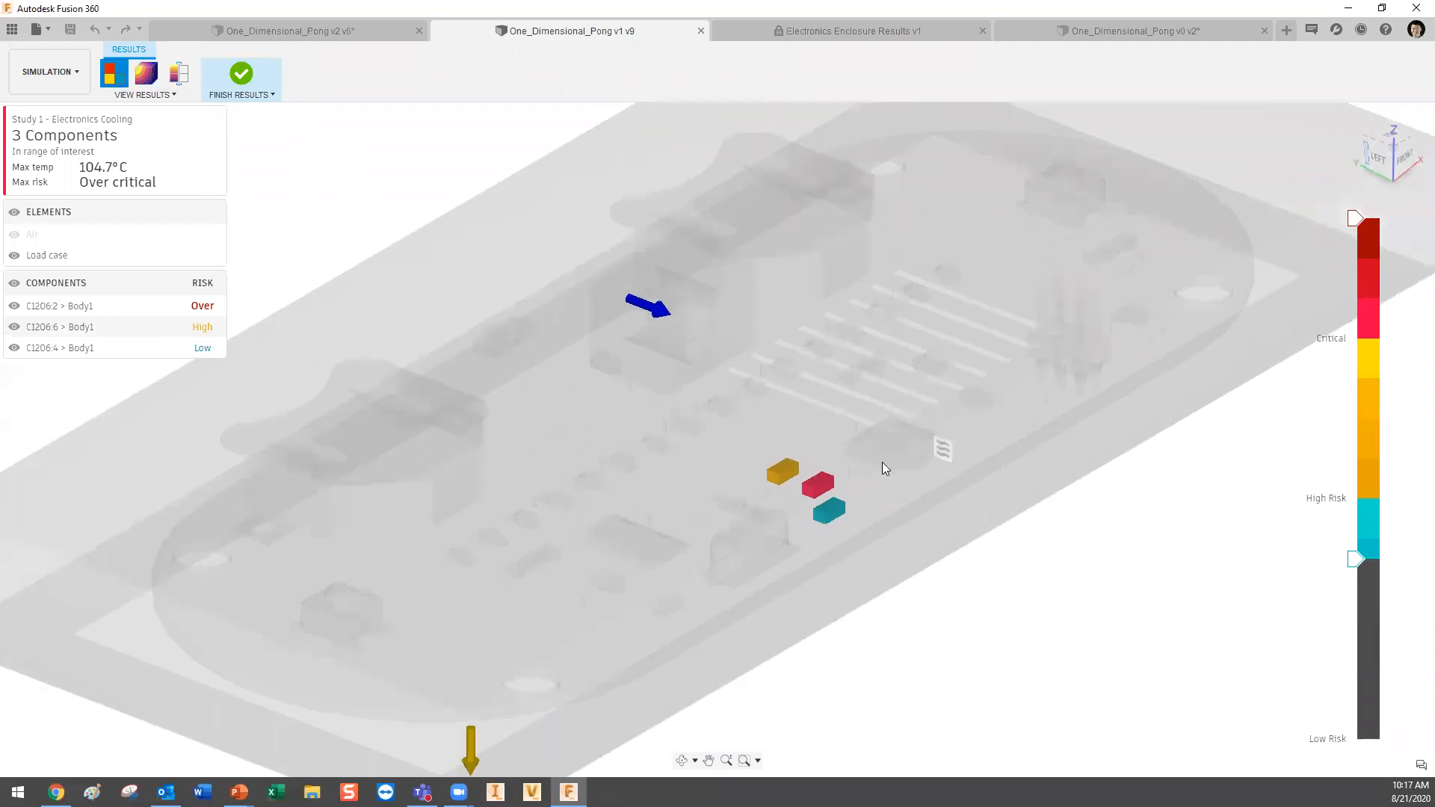
# In the One_Dimensional_Pong v0 document, review the cloud and local solve options for the Electronics Cooling study without solving it.
pyautogui.click(1072, 36)
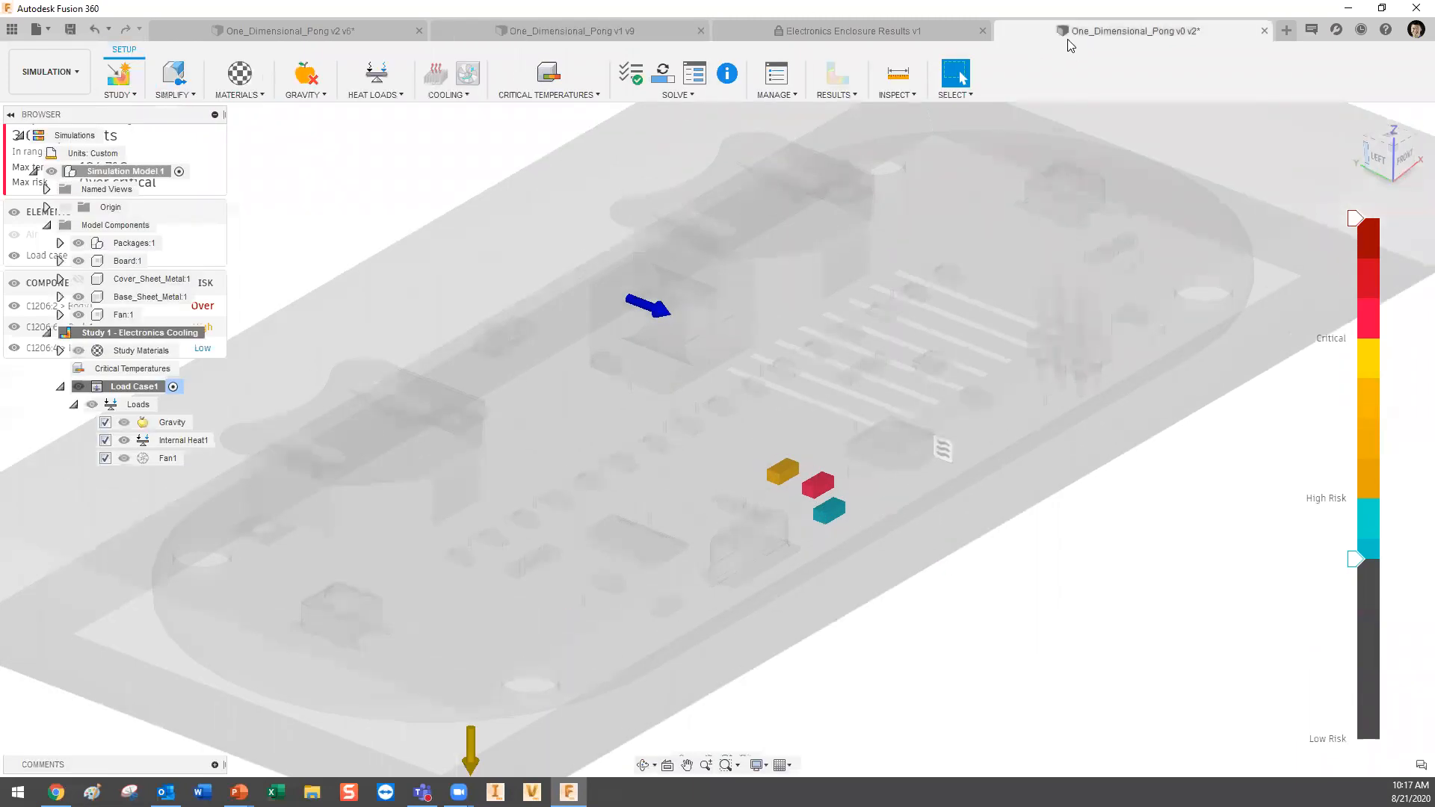
pyautogui.click(662, 75)
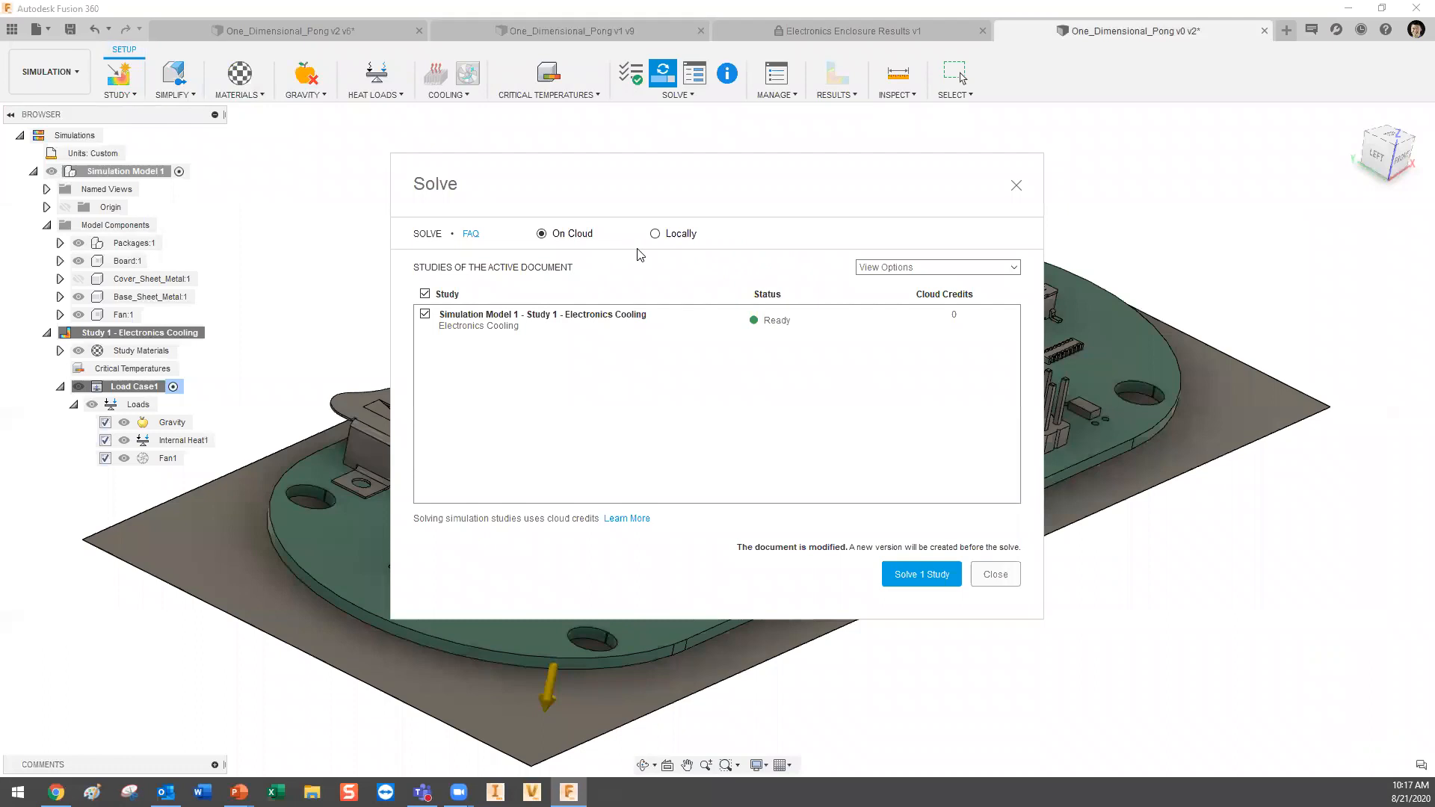
pyautogui.click(655, 234)
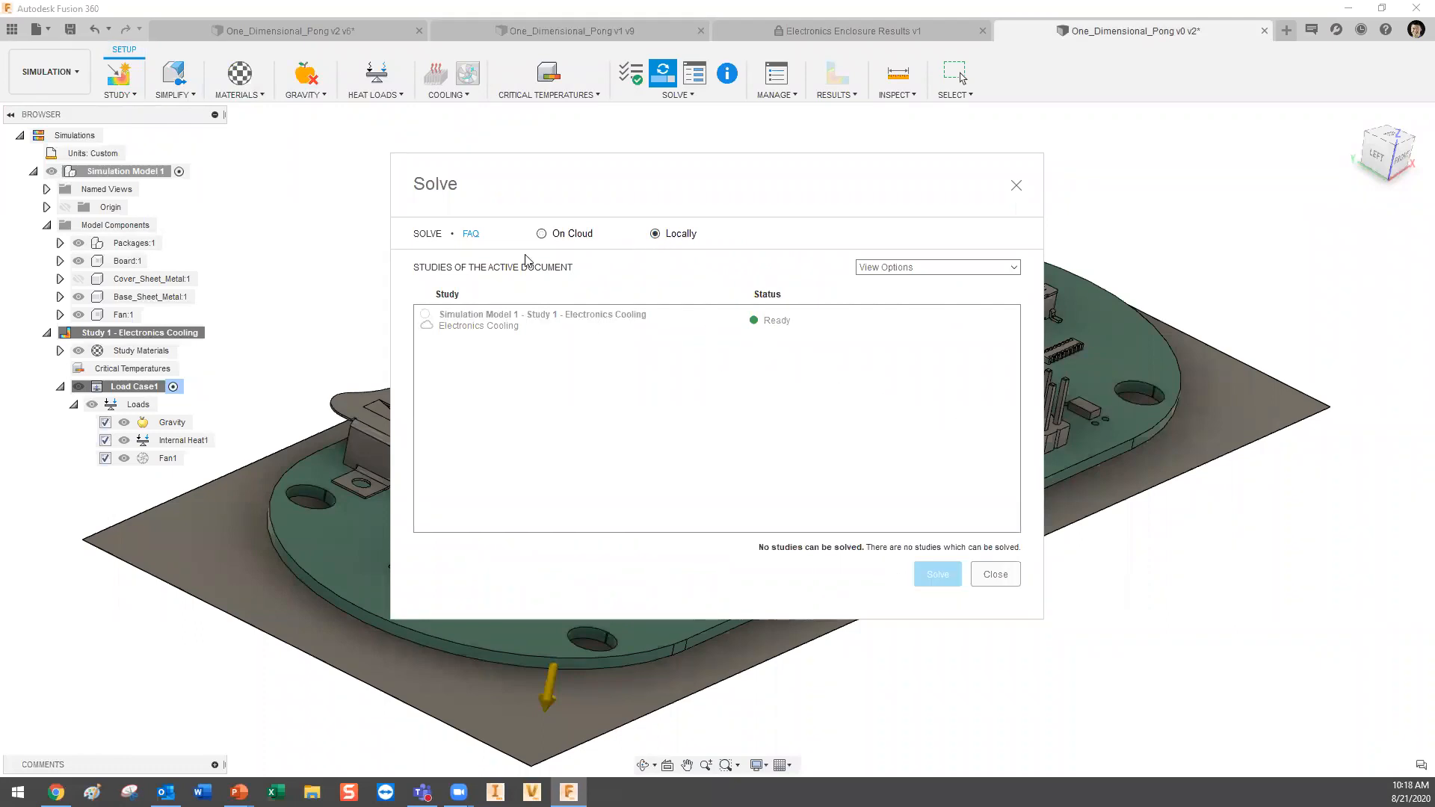
pyautogui.click(541, 235)
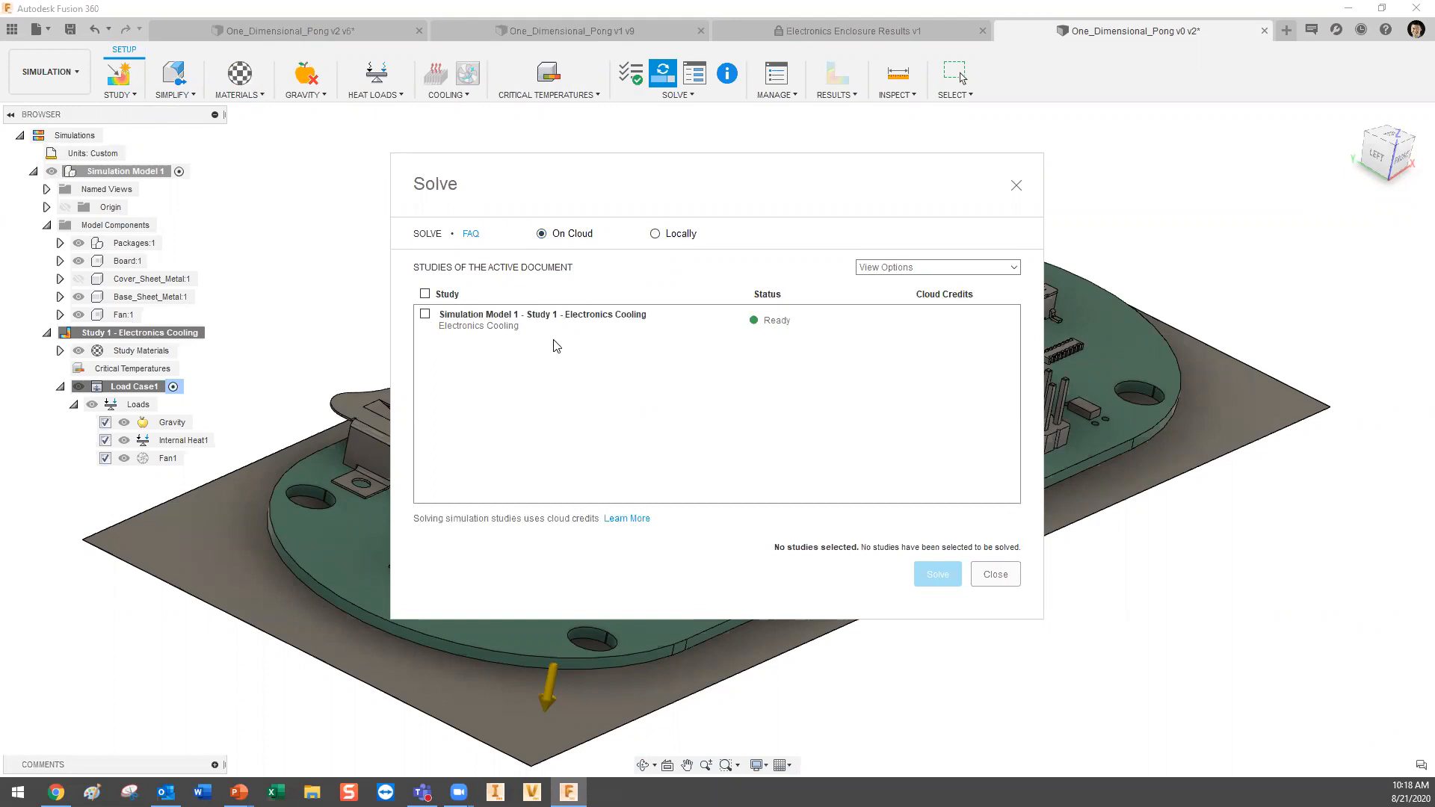
pyautogui.click(425, 314)
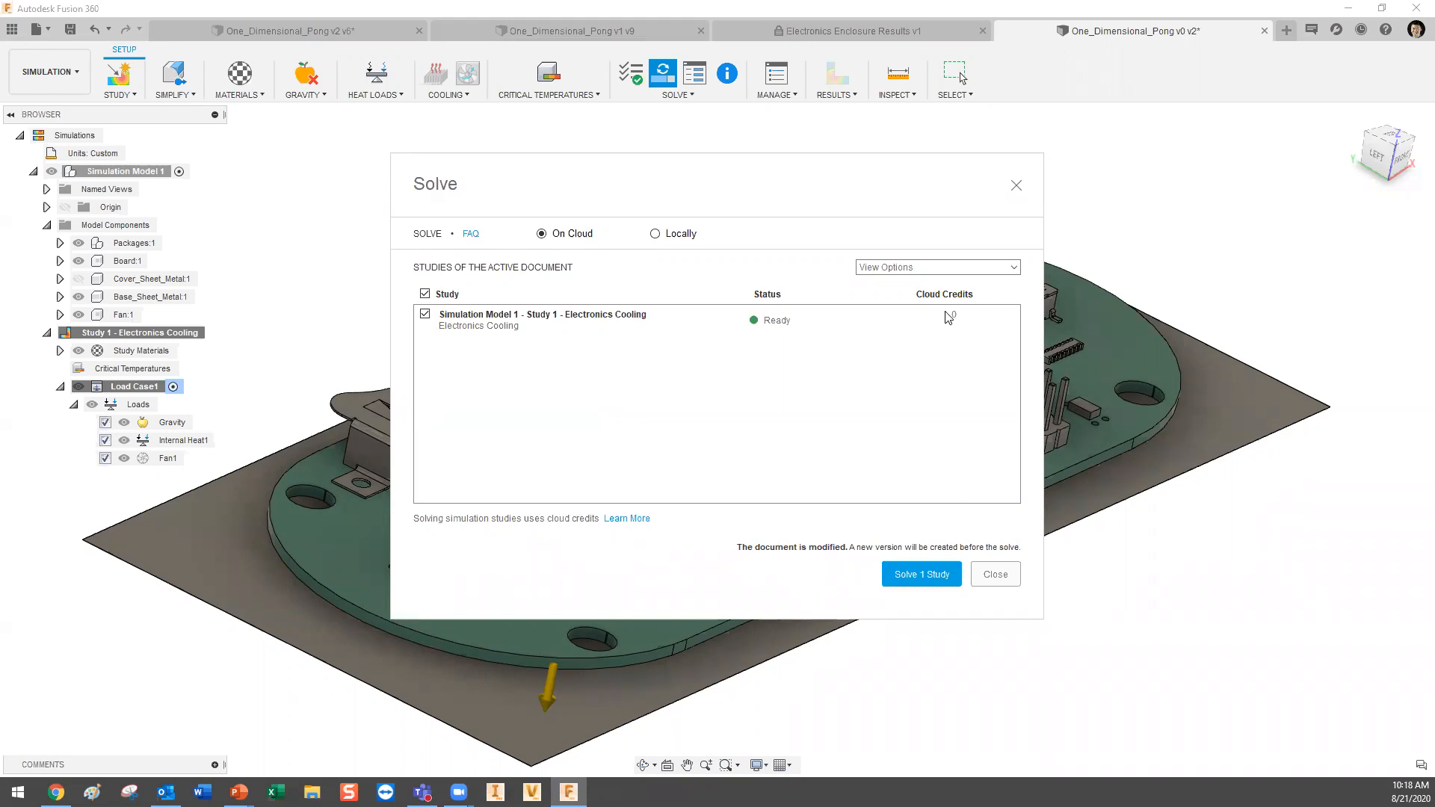
pyautogui.click(425, 315)
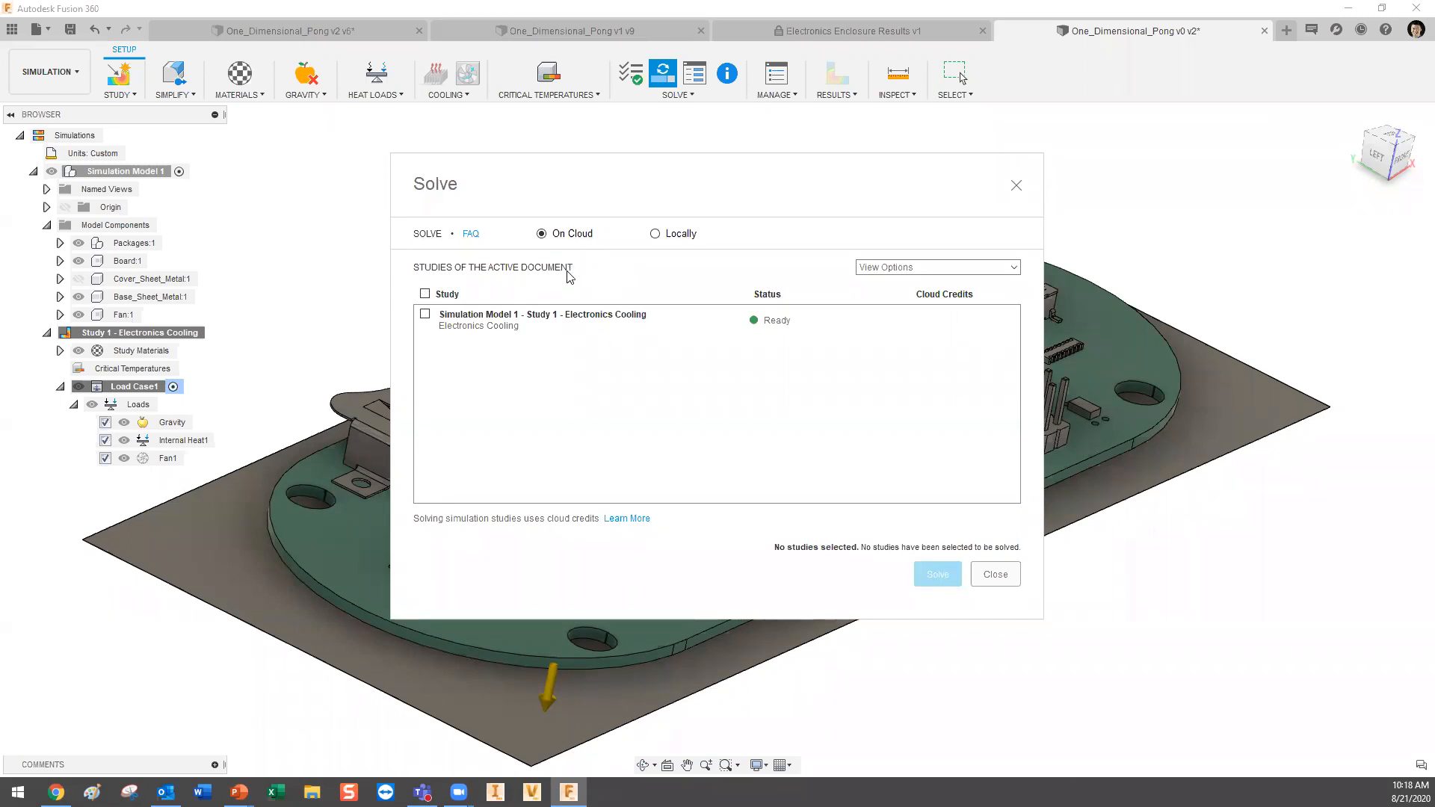
pyautogui.click(1004, 574)
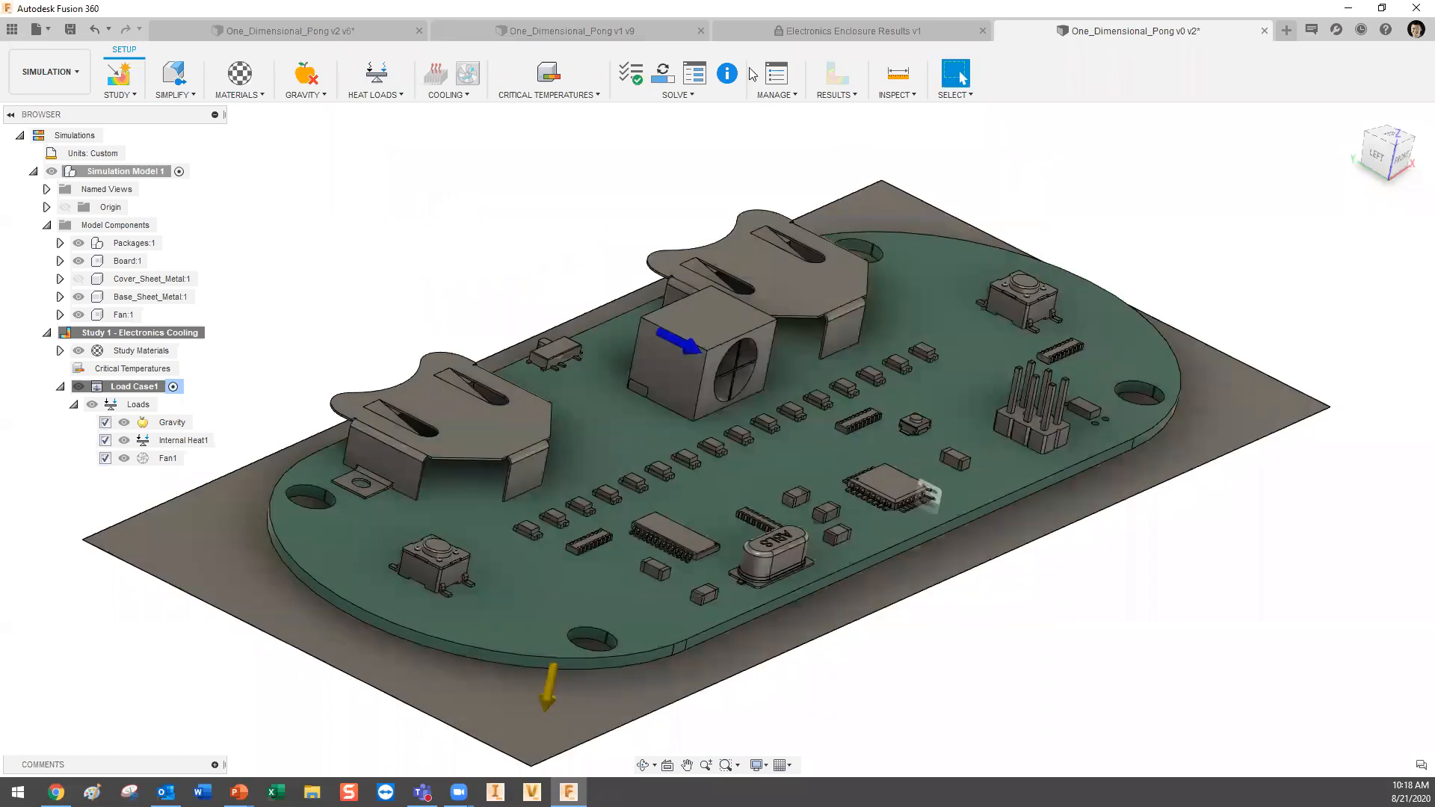
# Switch to the solved One_Dimensional_Pong v1 document and inspect the temperature and risk details of the three coloured C1206 components.
pyautogui.click(608, 34)
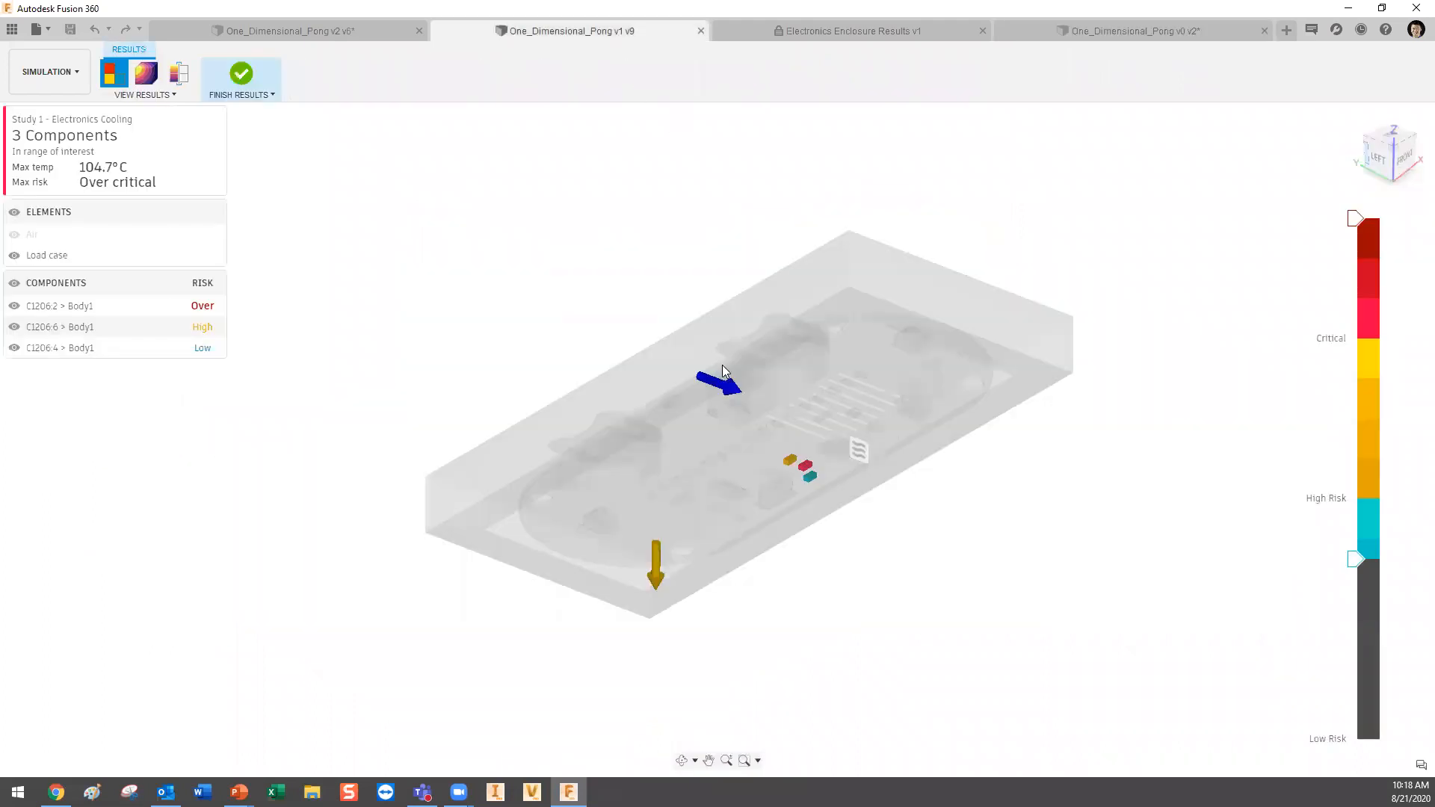
pyautogui.scroll(3, 722, 370)
pyautogui.scroll(5, 904, 568)
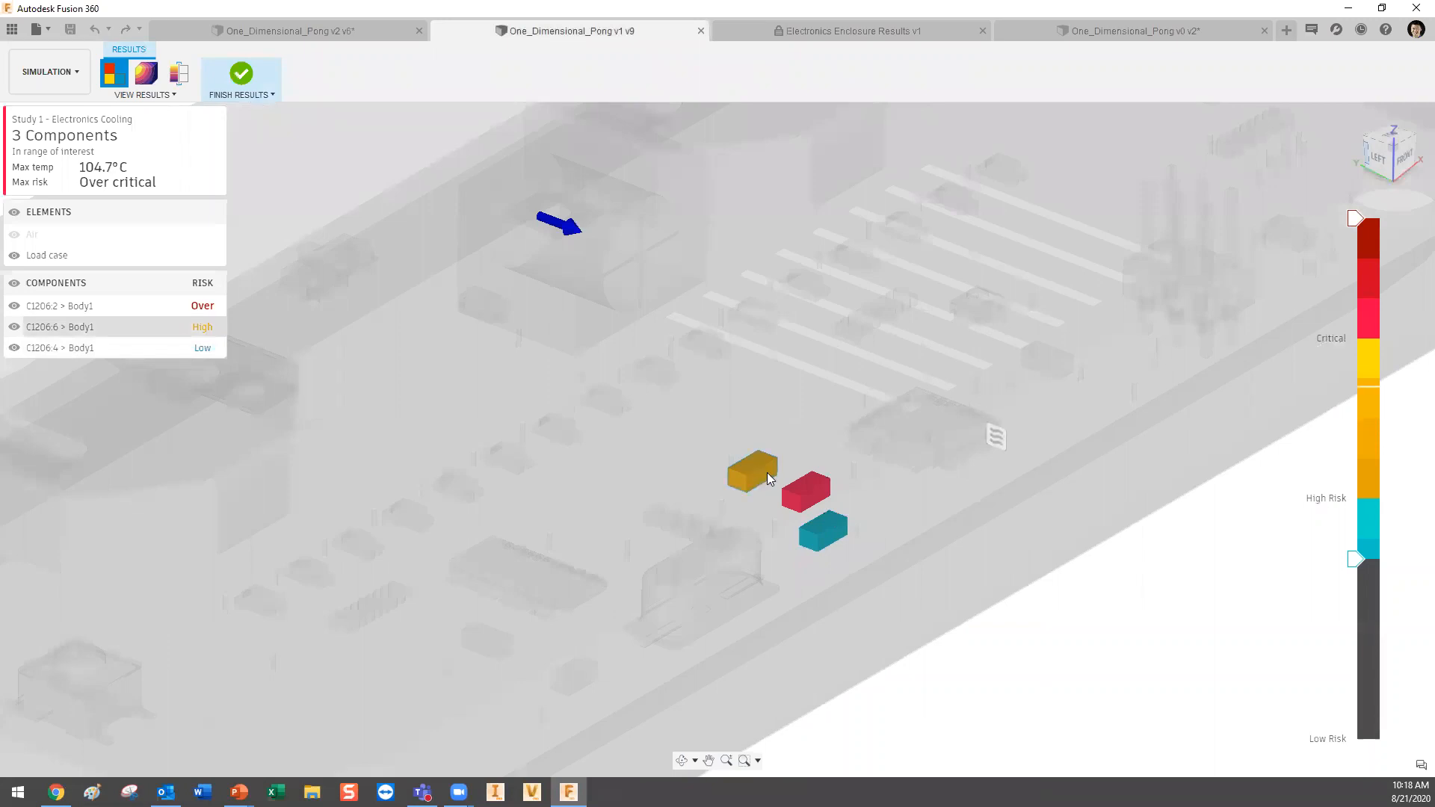
pyautogui.moveTo(748, 468)
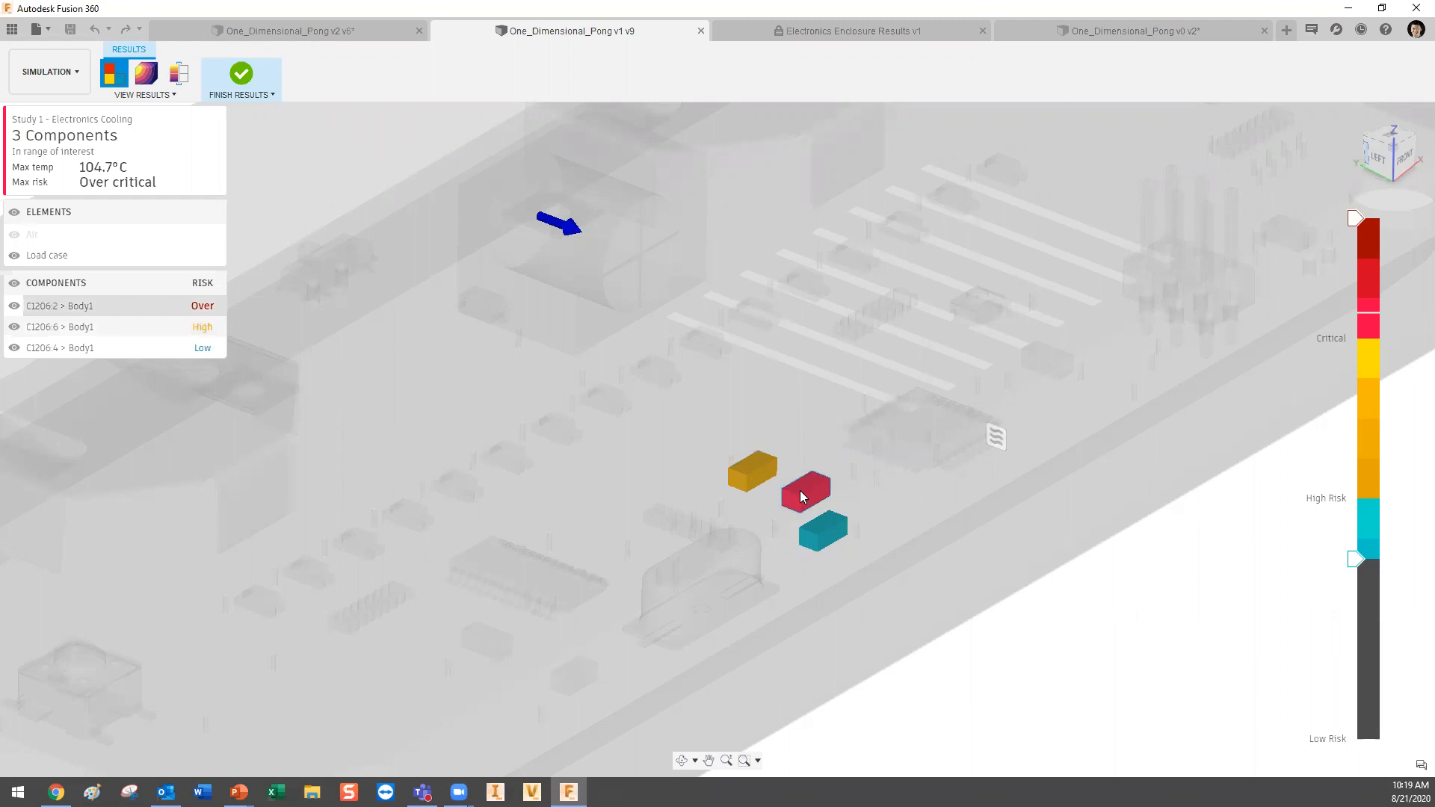
pyautogui.moveTo(800, 493)
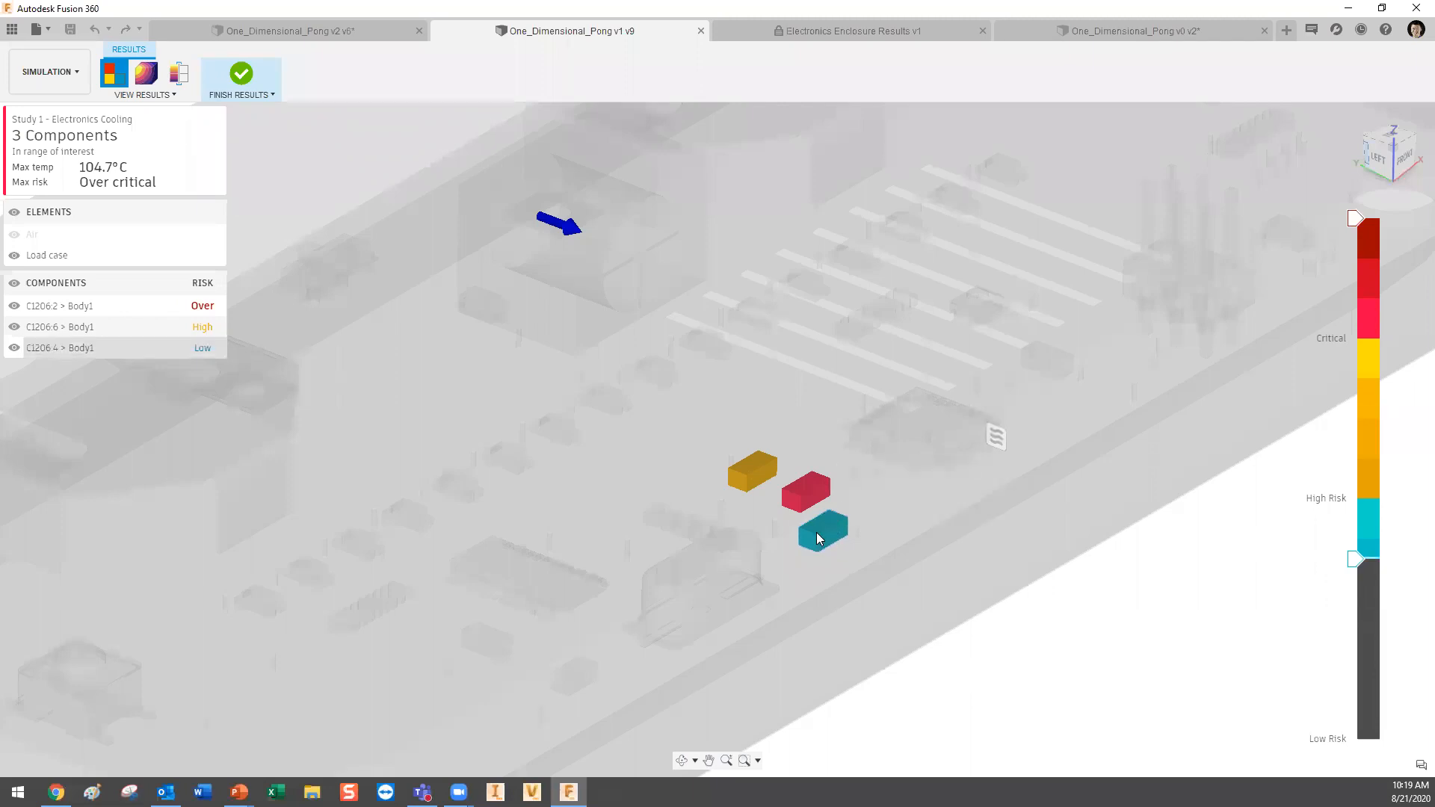
pyautogui.moveTo(819, 537)
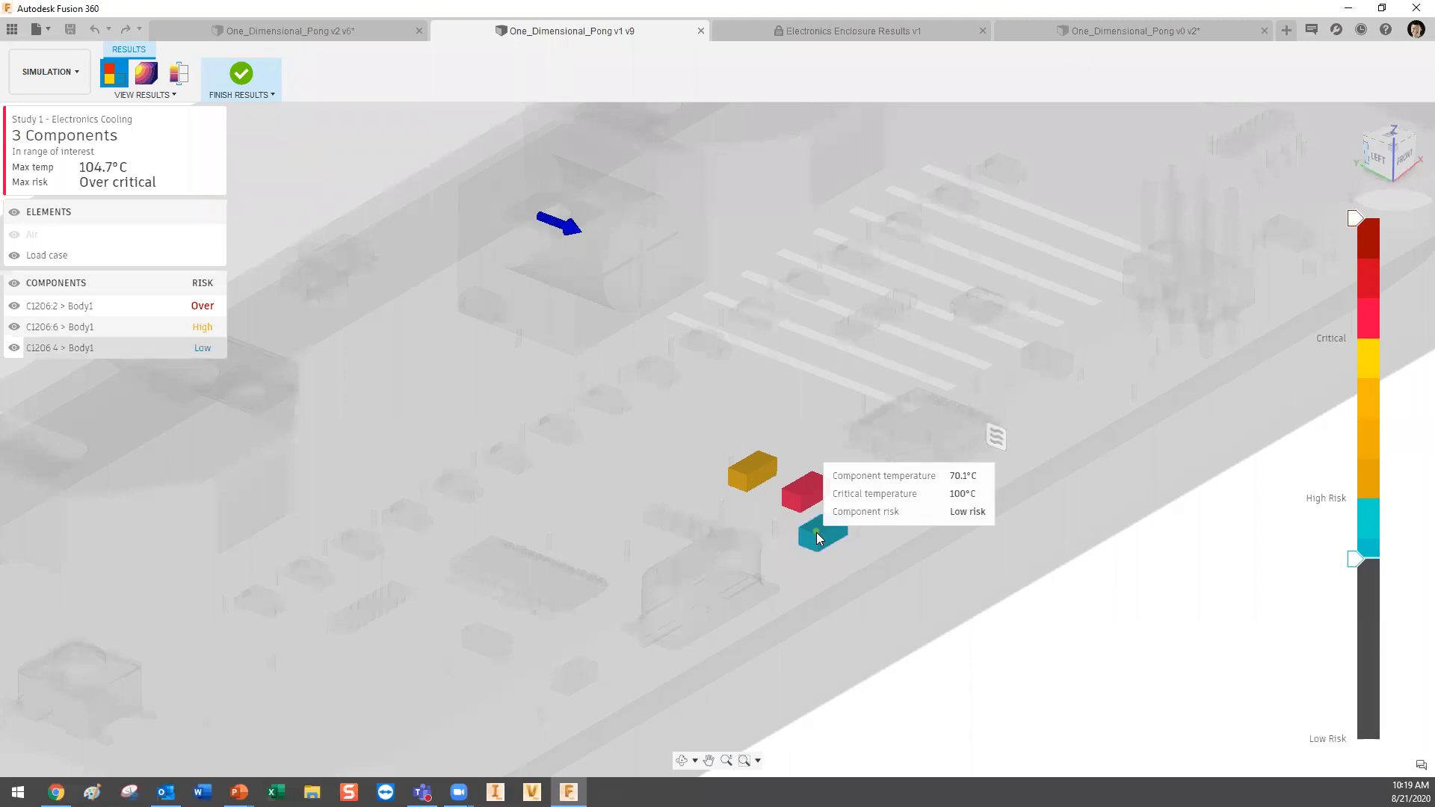
# Display the temperature distribution results and examine the heated air flow around the chip from the side.
pyautogui.click(150, 81)
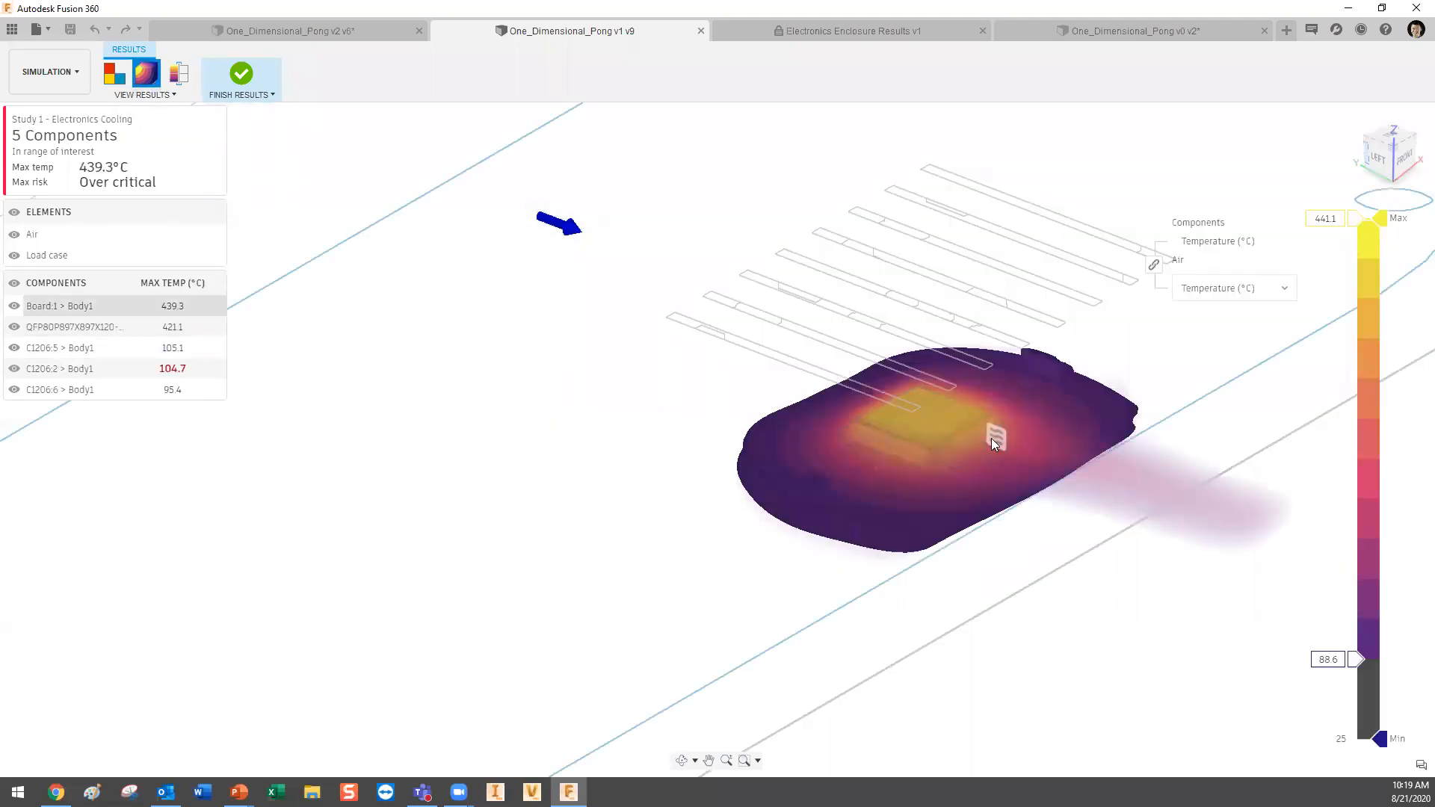
pyautogui.scroll(3, 946, 427)
pyautogui.click(1375, 167)
pyautogui.scroll(6, 738, 438)
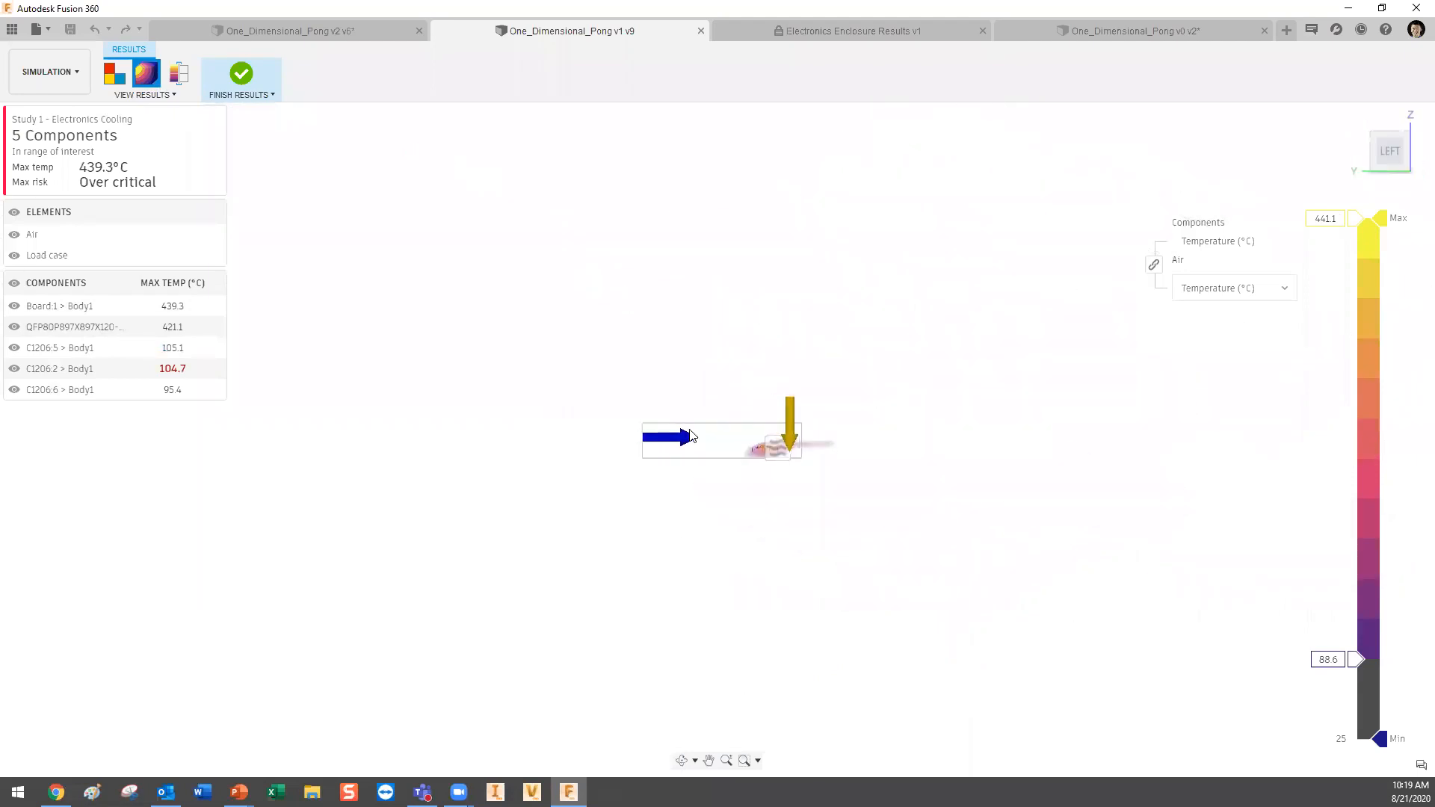
pyautogui.keyDown('shift'); pyautogui.moveTo(936, 456); pyautogui.dragTo(554, 471, button='middle'); pyautogui.keyUp('shift')
pyautogui.keyDown('shift'); pyautogui.moveTo(884, 451); pyautogui.dragTo(862, 429, button='middle'); pyautogui.keyUp('shift')
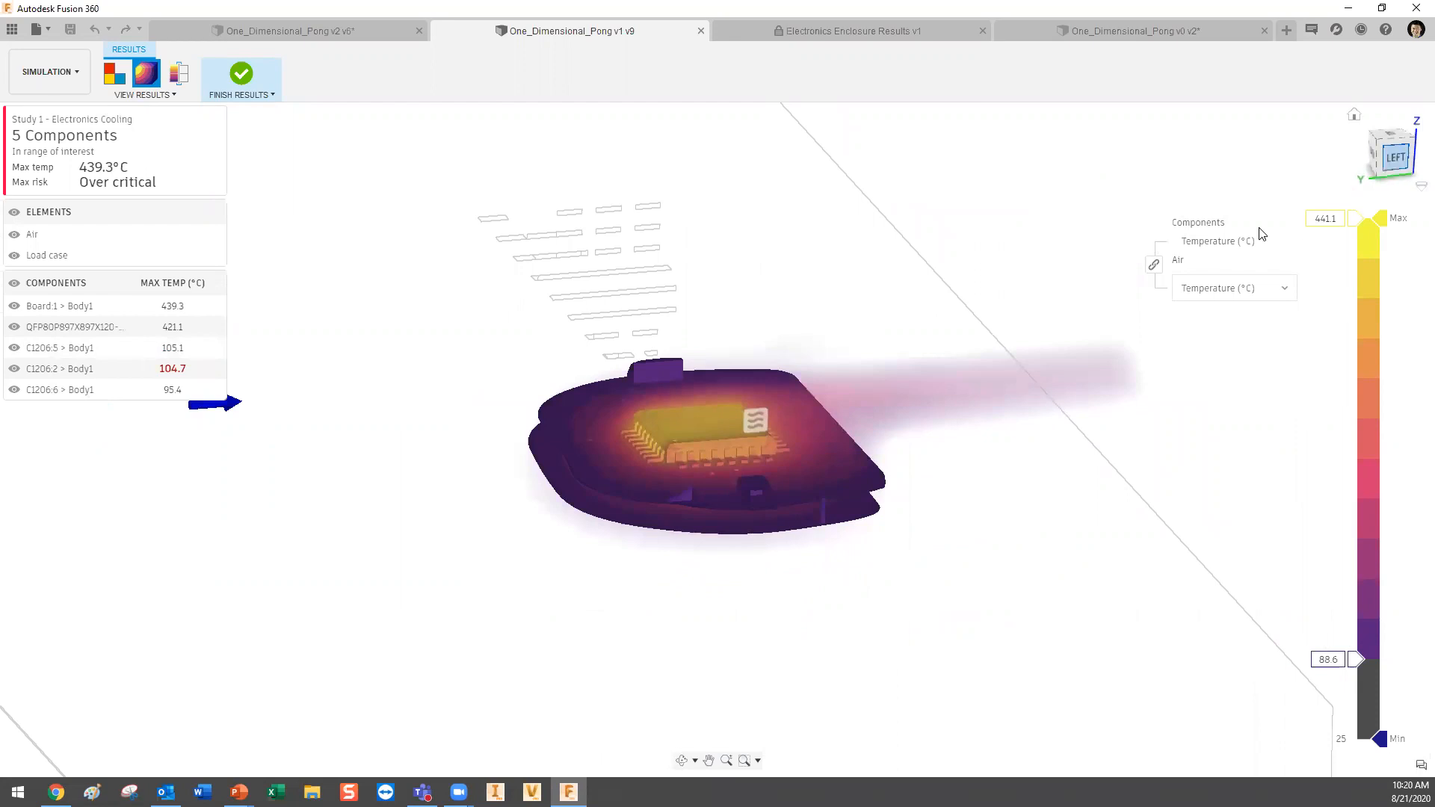
pyautogui.click(1395, 157)
pyautogui.scroll(3, 773, 427)
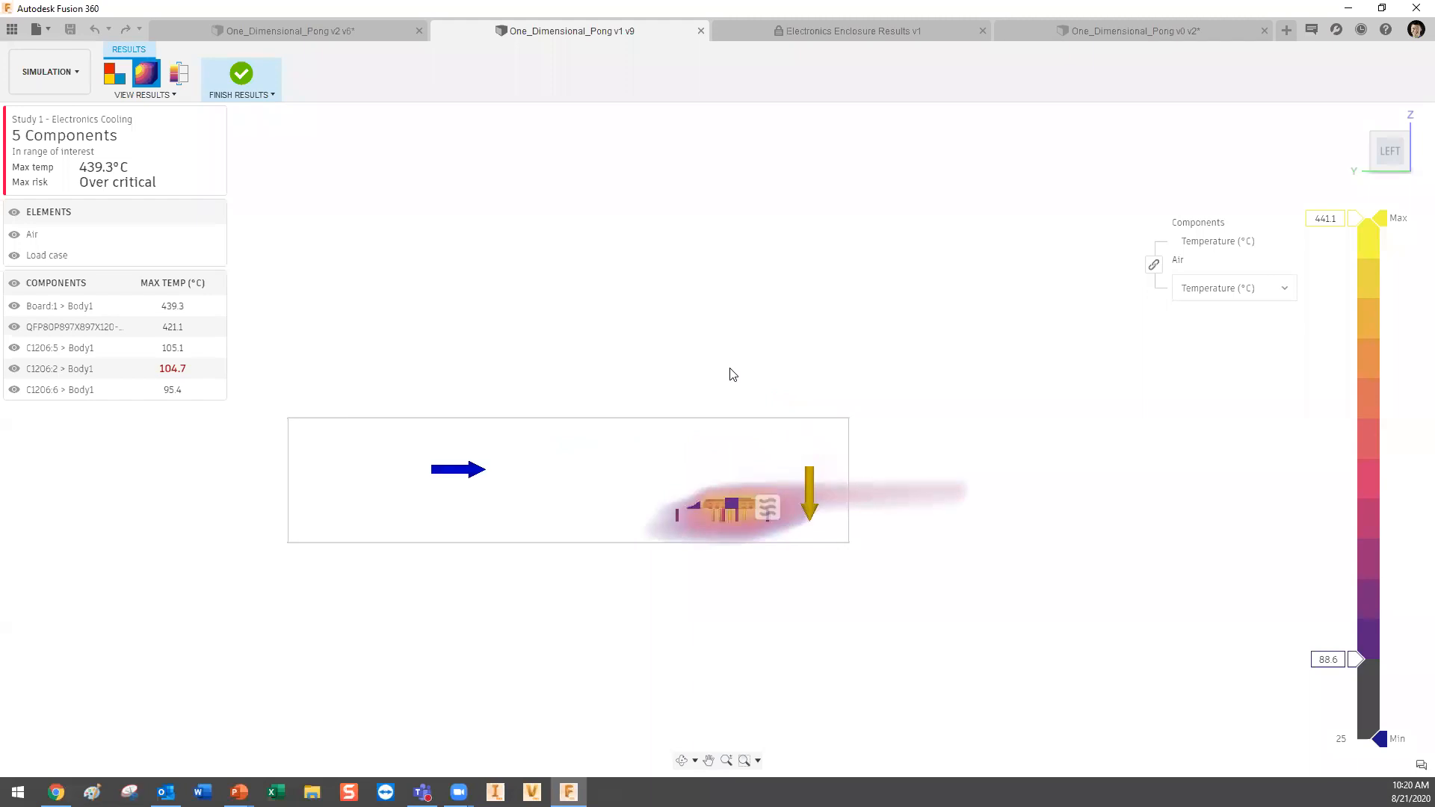
pyautogui.scroll(3, 790, 486)
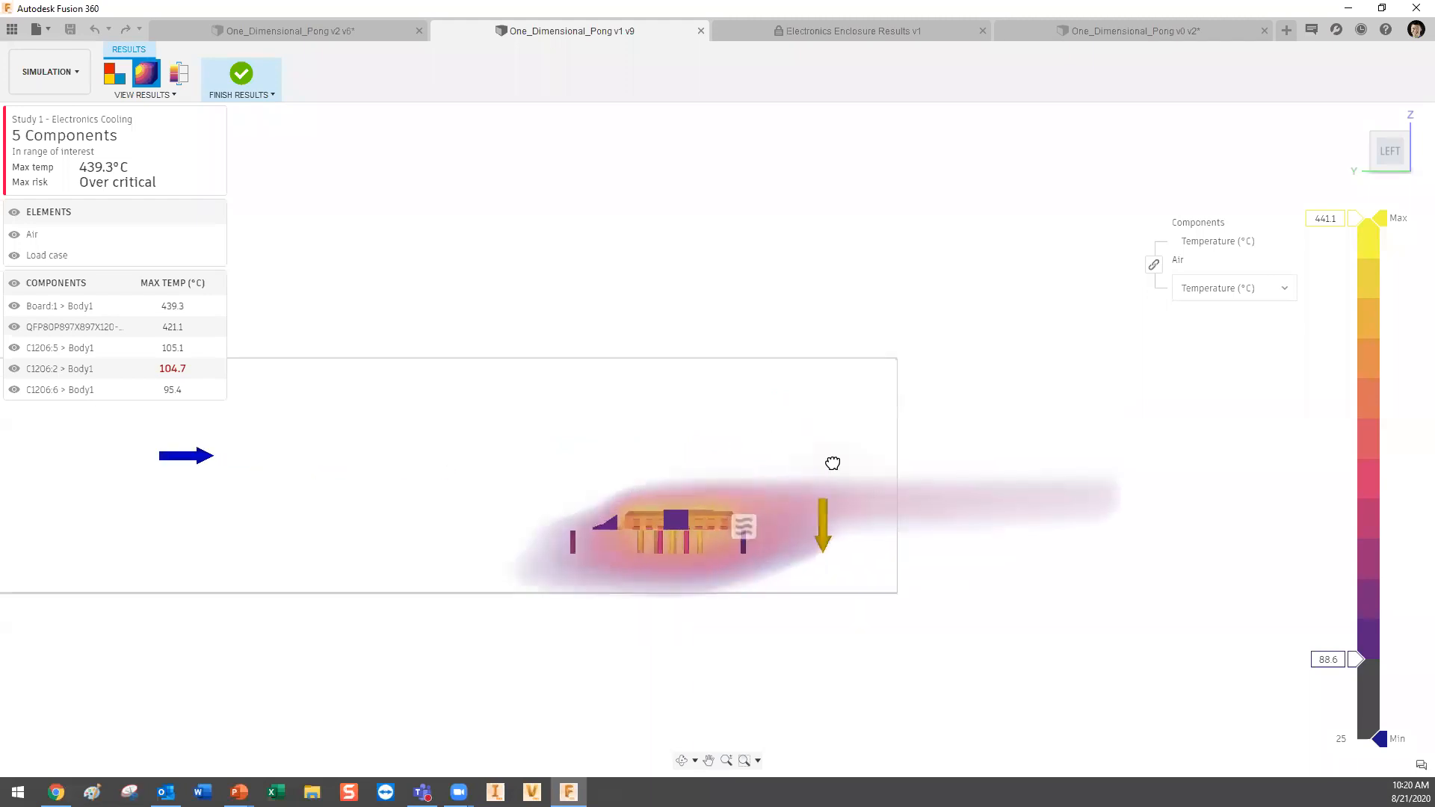
pyautogui.keyDown('shift'); pyautogui.moveTo(962, 485); pyautogui.dragTo(968, 497, button='middle'); pyautogui.keyUp('shift')
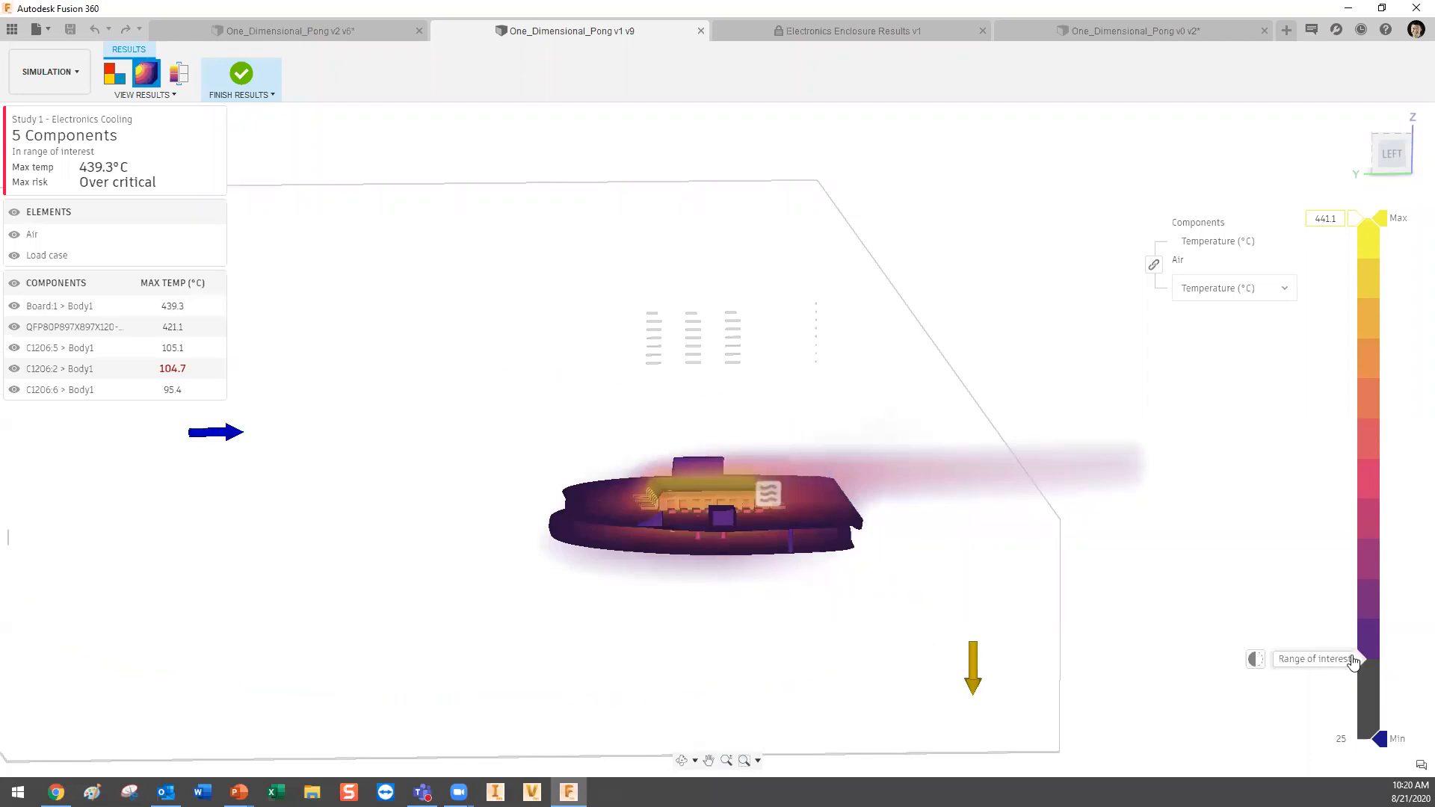
# Lower the range of interest minimum to 35.5 °C and examine the heat spreading across the board, chip and vented cover.
pyautogui.moveTo(1356, 663); pyautogui.dragTo(1357, 726)
pyautogui.keyDown('shift'); pyautogui.moveTo(994, 441); pyautogui.dragTo(795, 437, button='middle'); pyautogui.keyUp('shift')
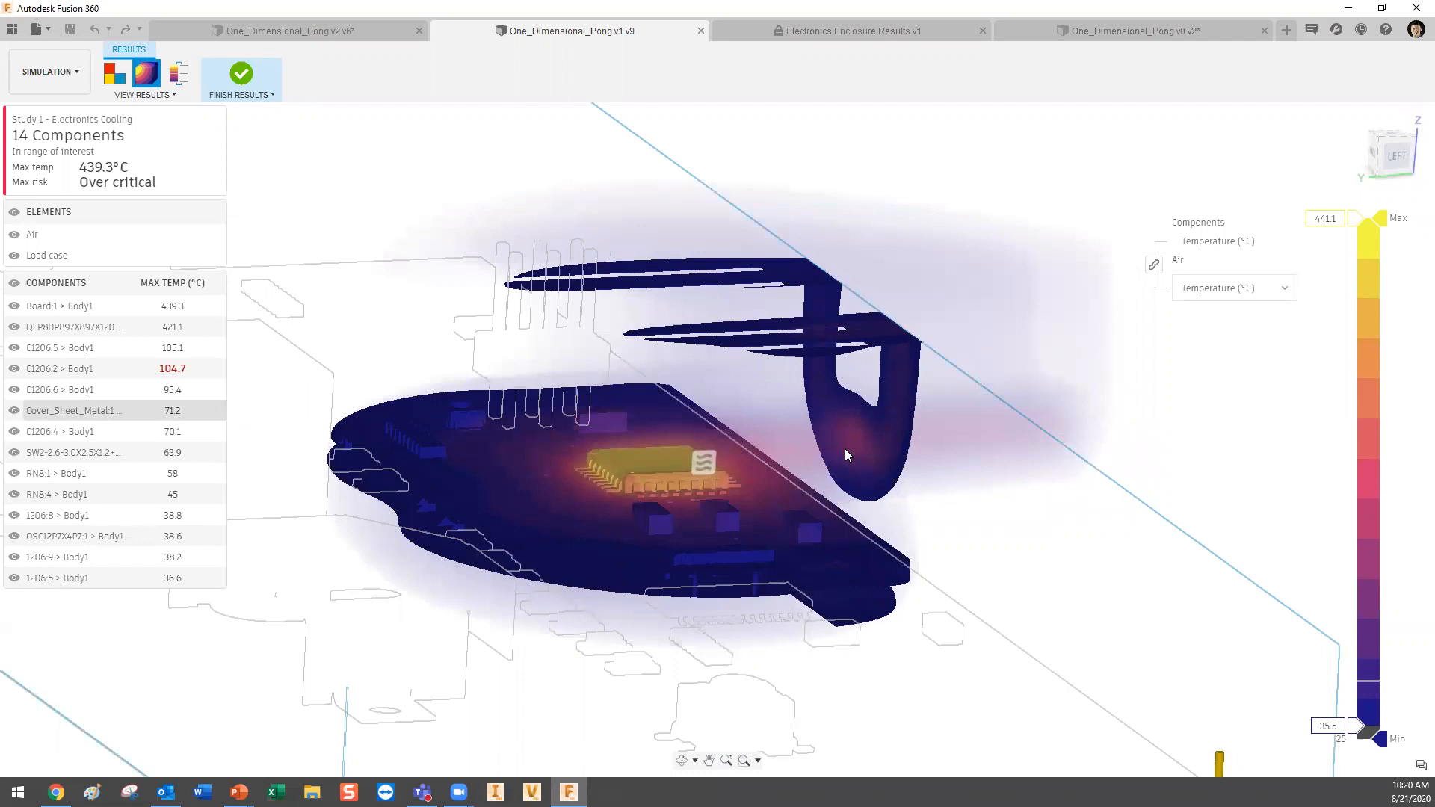
pyautogui.keyDown('shift'); pyautogui.moveTo(933, 442); pyautogui.dragTo(757, 415, button='middle'); pyautogui.keyUp('shift')
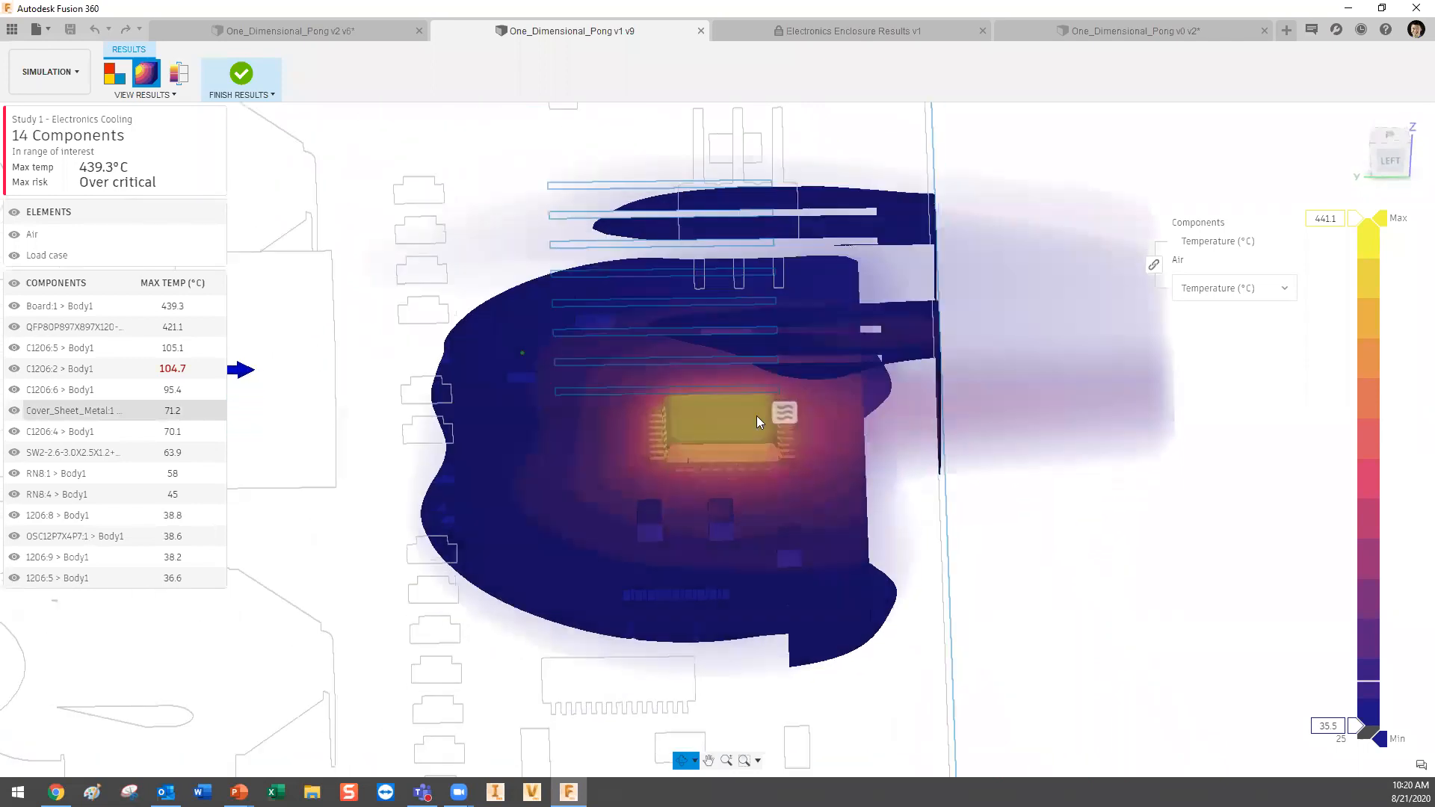
pyautogui.scroll(5, 698, 446)
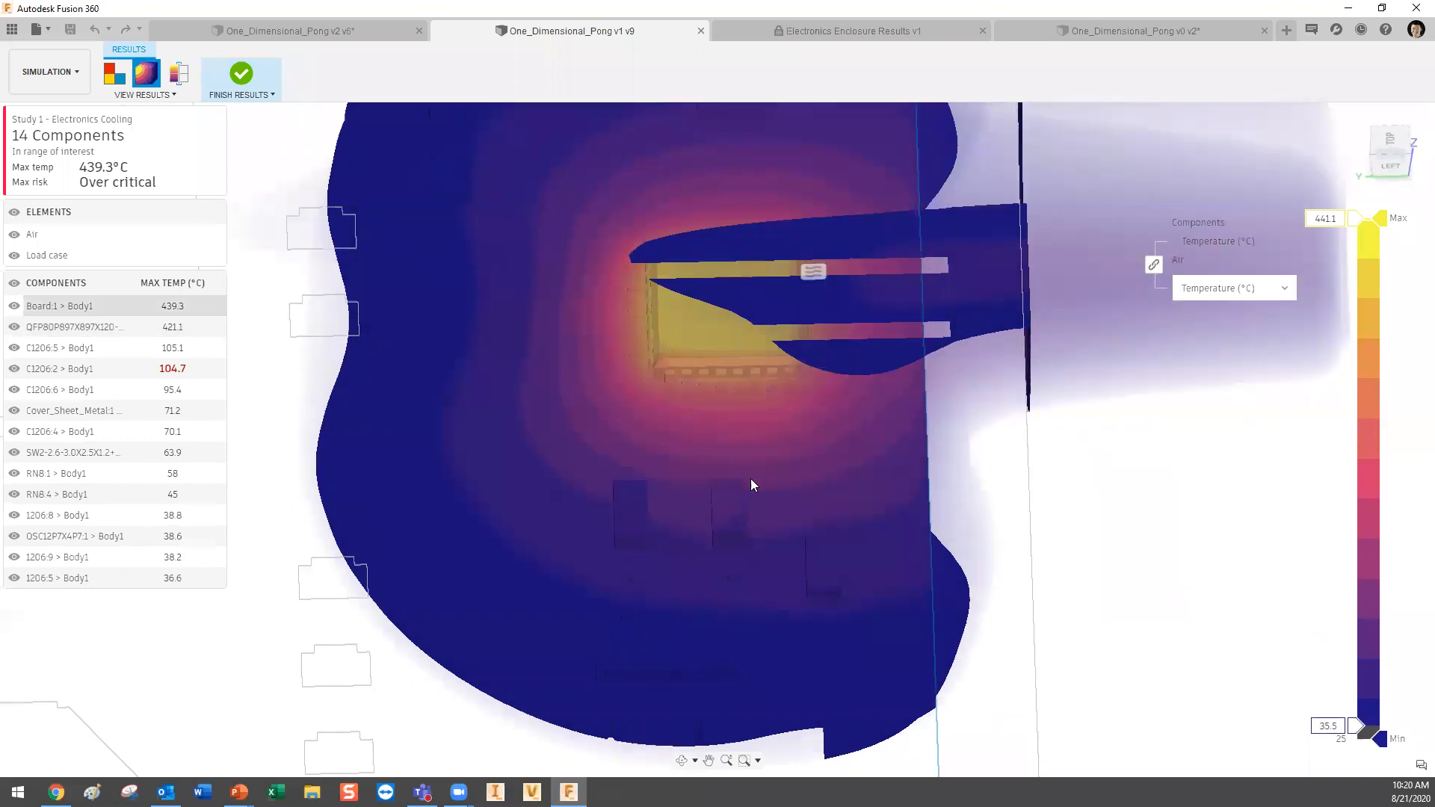
pyautogui.scroll(5, 745, 474)
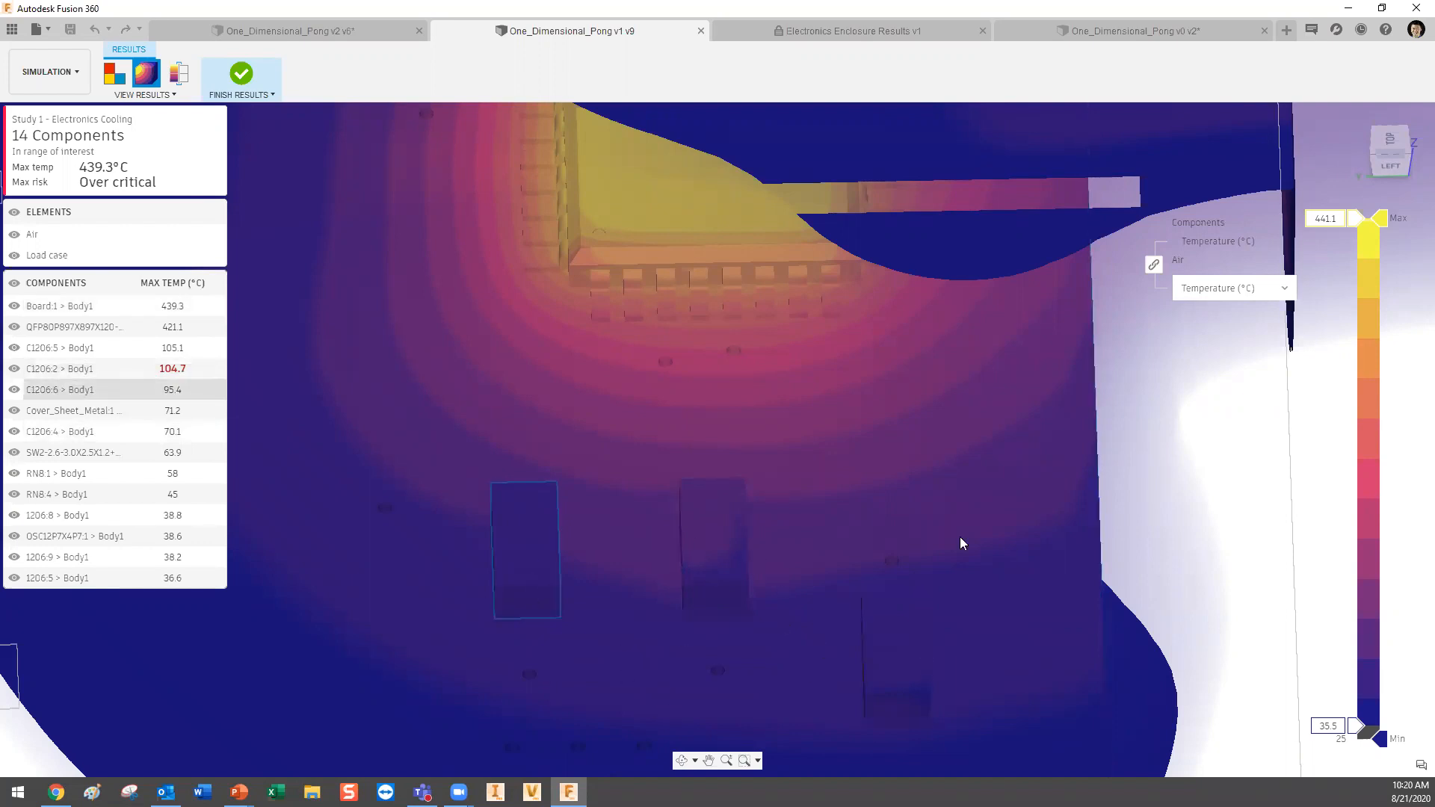
pyautogui.keyDown('shift'); pyautogui.moveTo(874, 478); pyautogui.dragTo(1089, 458, button='middle'); pyautogui.keyUp('shift')
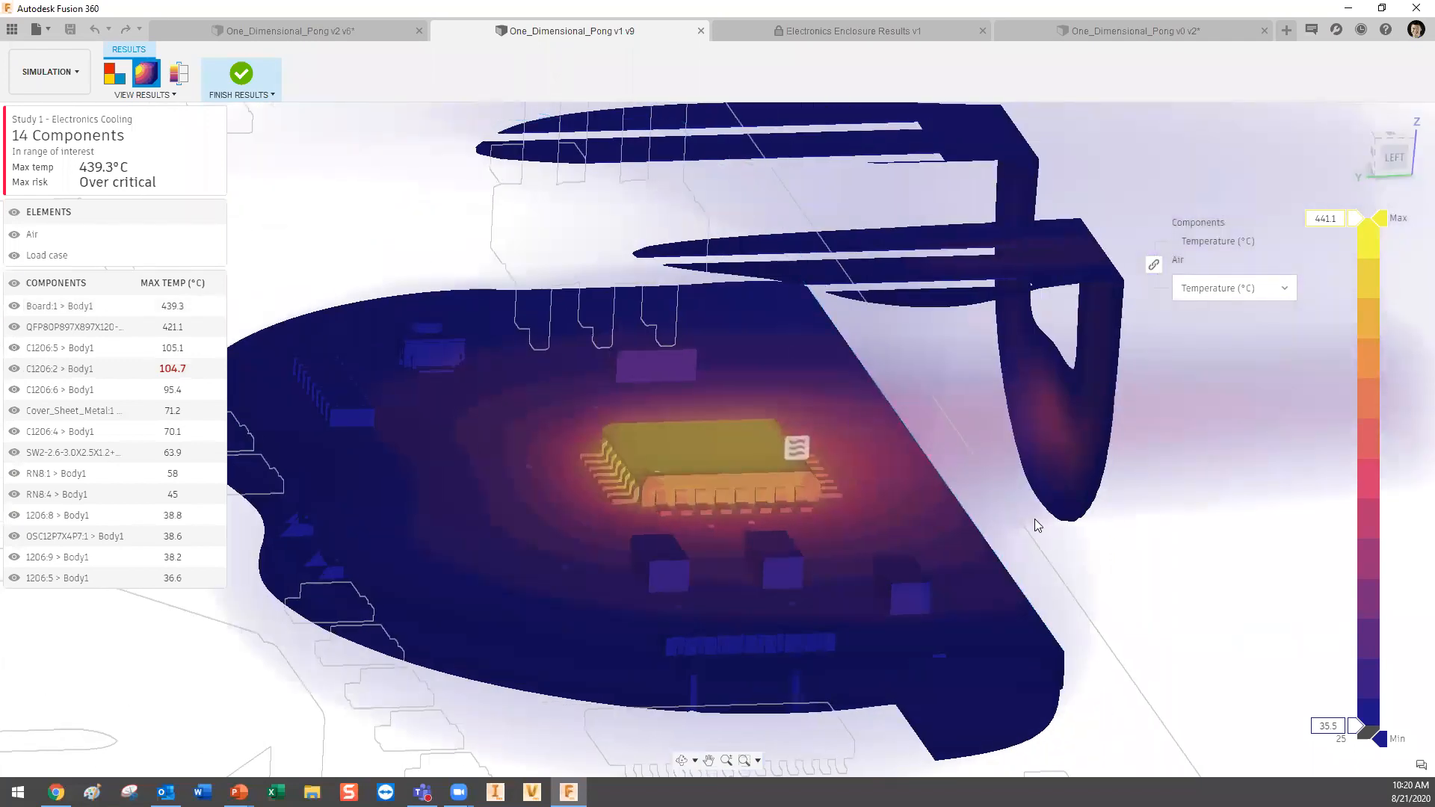
pyautogui.scroll(-3, 949, 449)
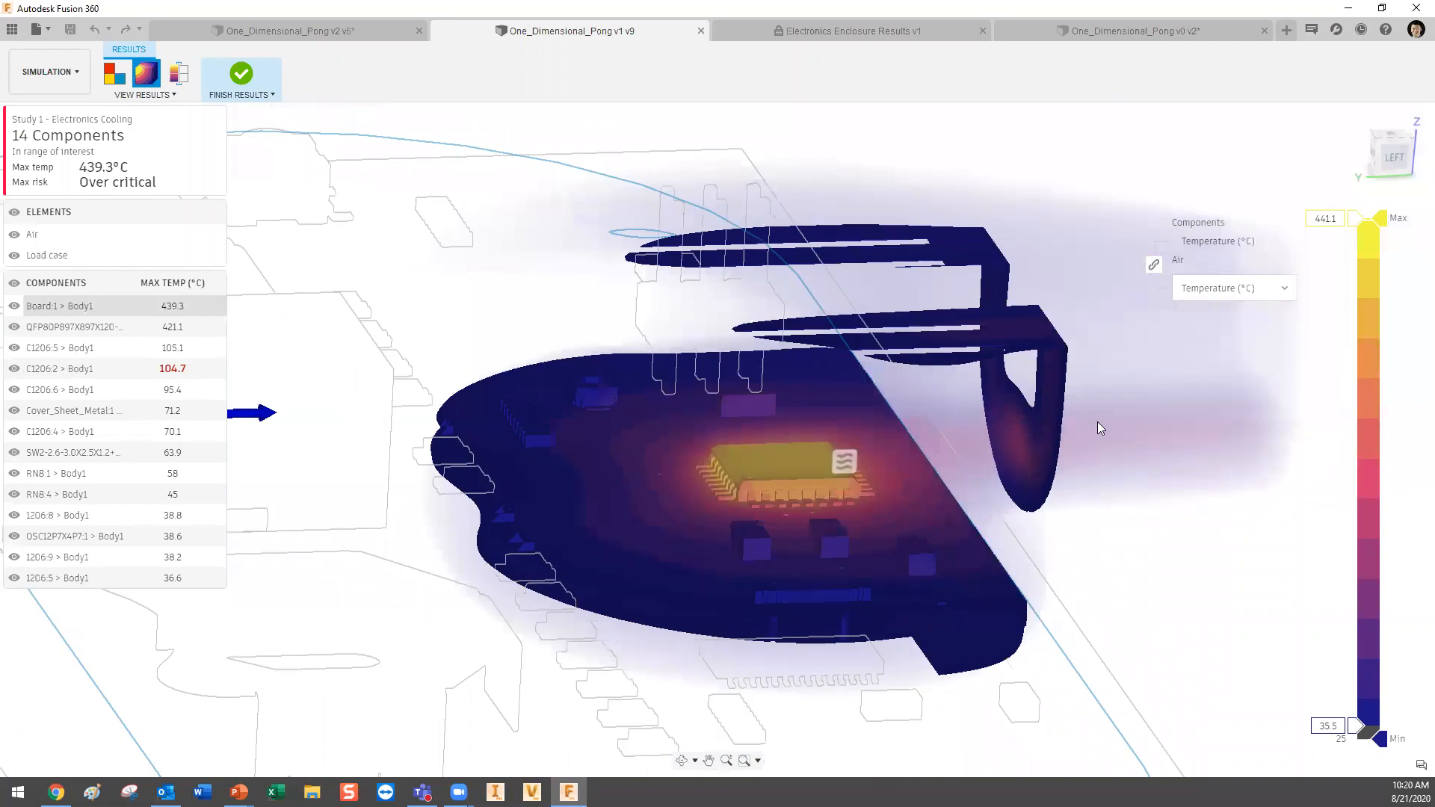
# Lower the range of interest minimum to 26.5 °C and examine the chip, cover and surrounding warm air from the side and in perspective.
pyautogui.moveTo(1363, 730); pyautogui.dragTo(1362, 739)
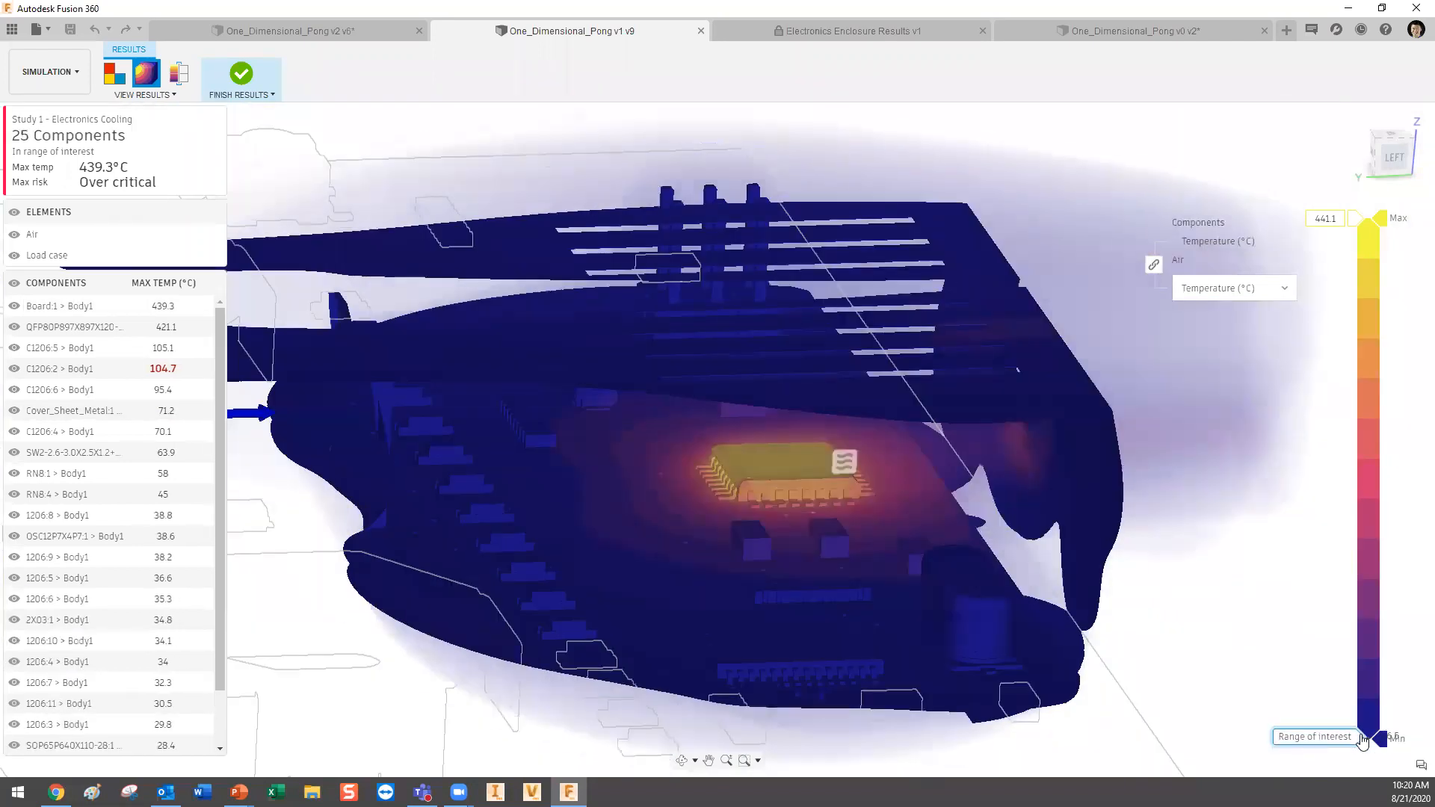
pyautogui.keyDown('shift'); pyautogui.moveTo(1169, 576); pyautogui.dragTo(1131, 575, button='middle'); pyautogui.keyUp('shift')
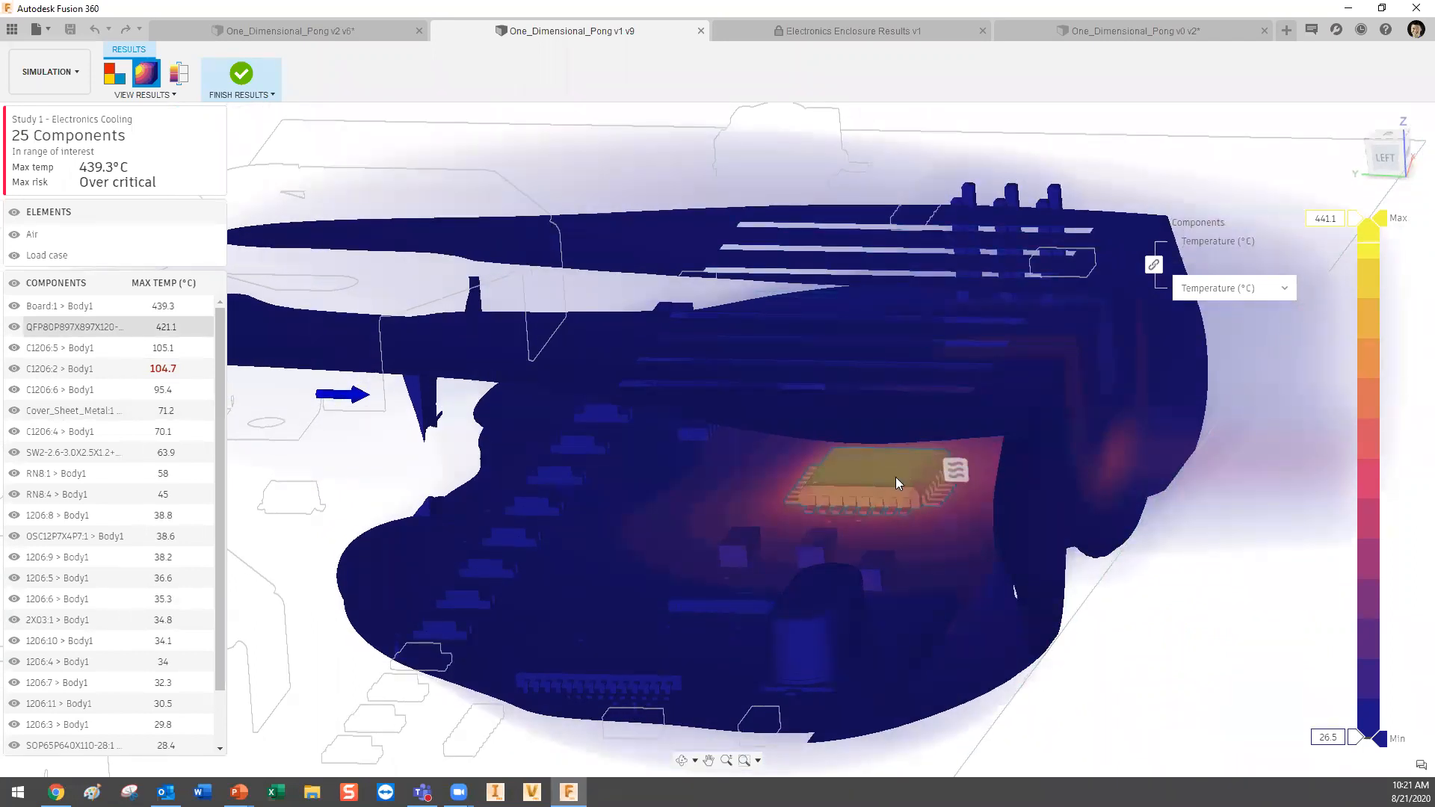
pyautogui.moveTo(896, 478)
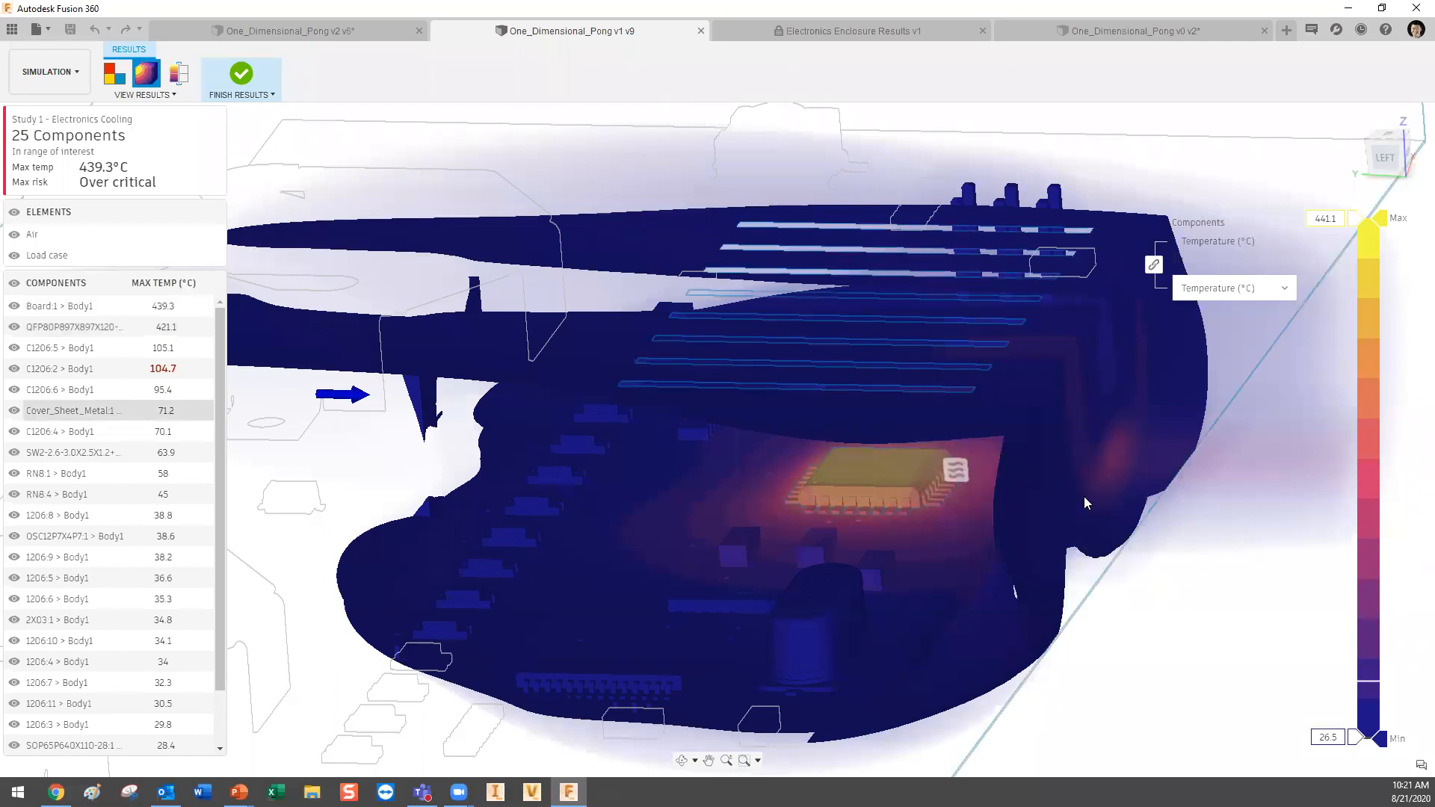
pyautogui.moveTo(1094, 492)
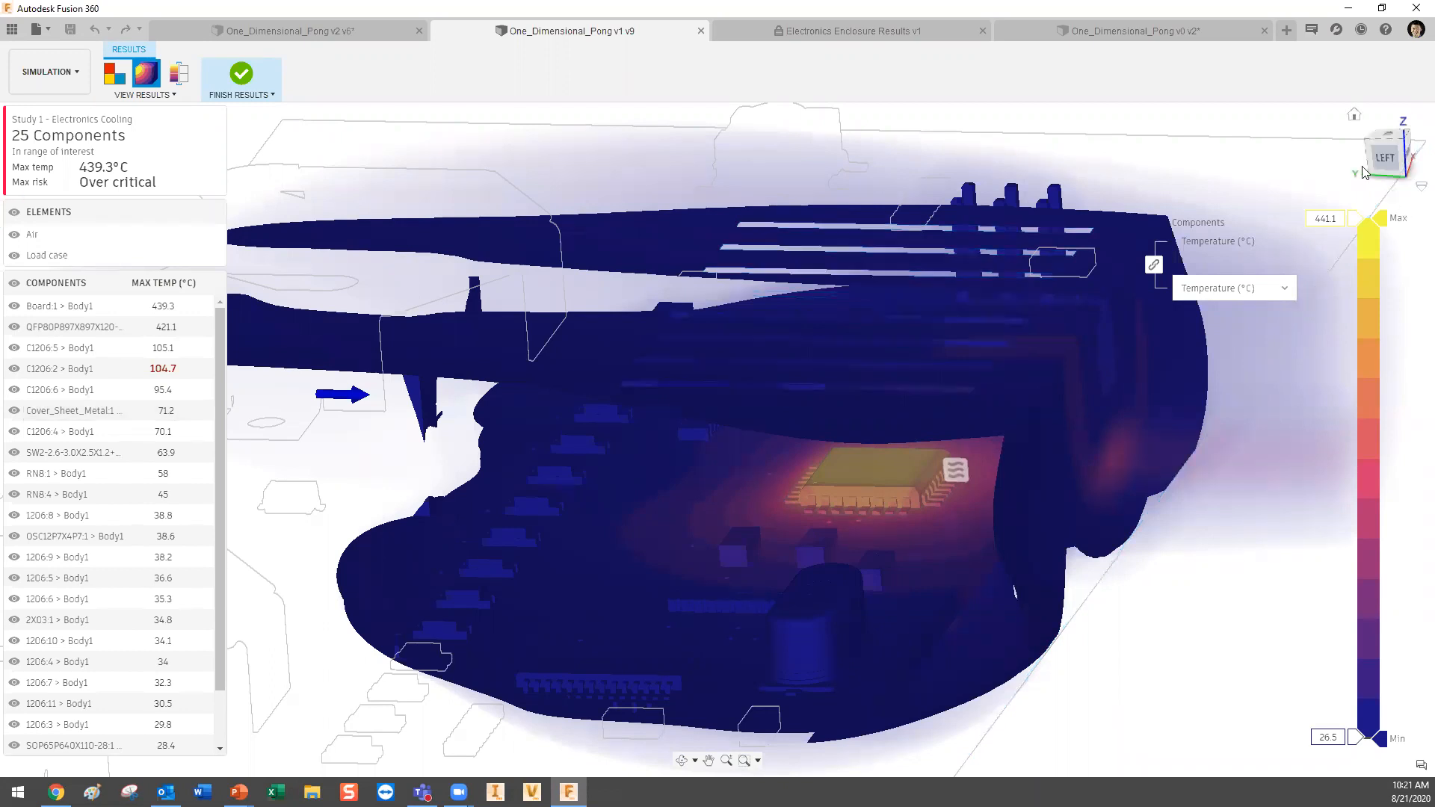
pyautogui.click(1384, 160)
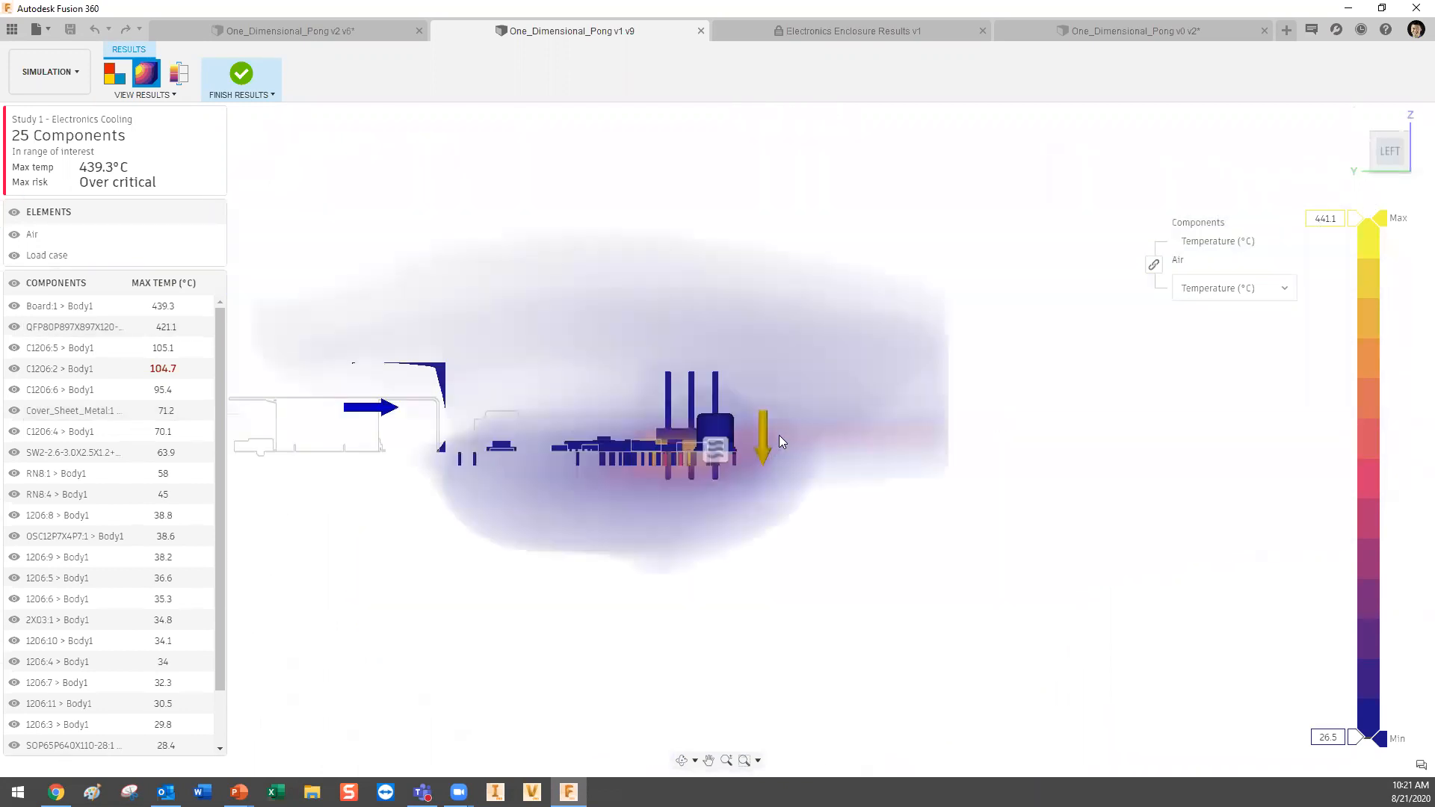
pyautogui.scroll(3, 691, 432)
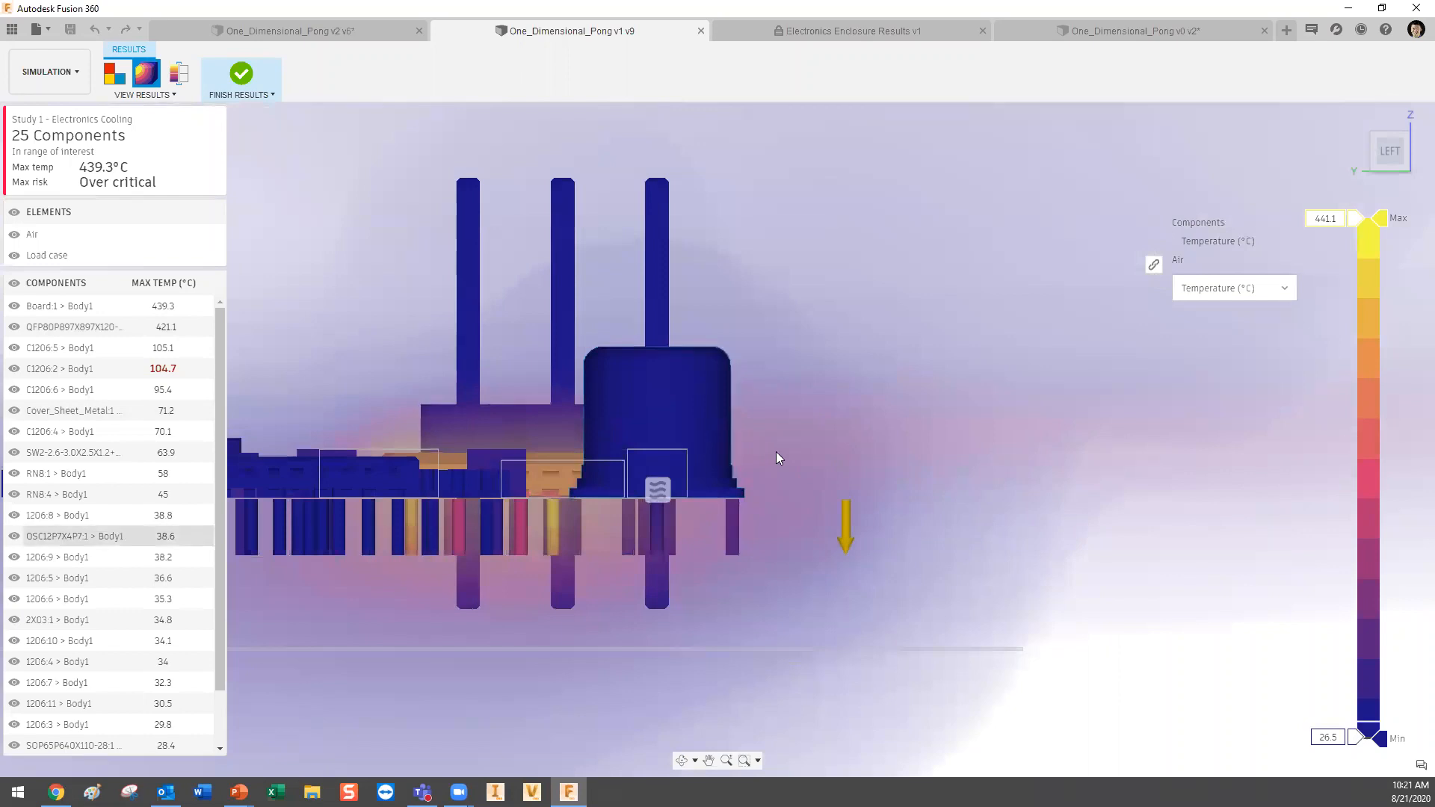
pyautogui.scroll(-3, 822, 441)
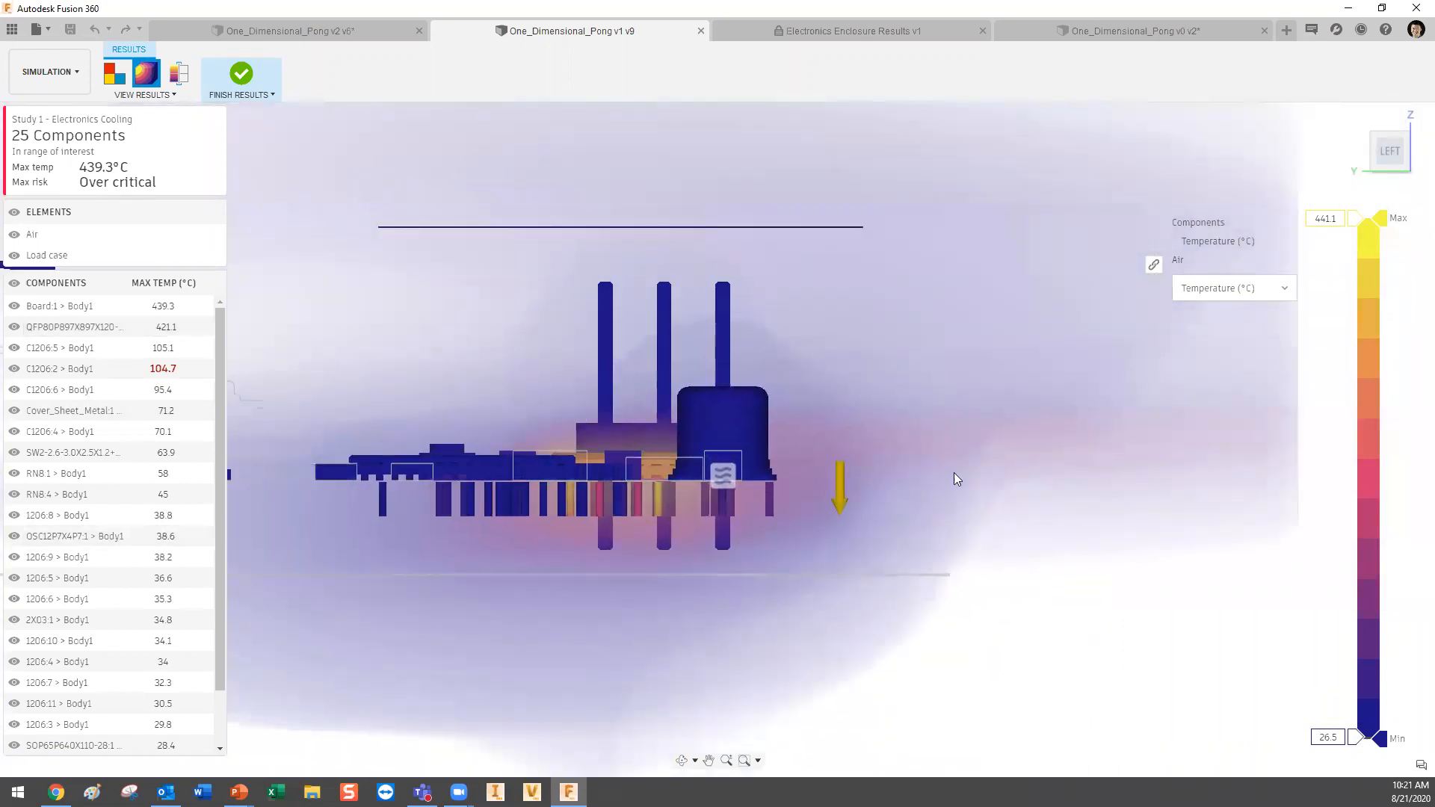
pyautogui.scroll(-2, 988, 478)
pyautogui.keyDown('shift'); pyautogui.moveTo(970, 470); pyautogui.dragTo(449, 198, button='middle'); pyautogui.keyUp('shift')
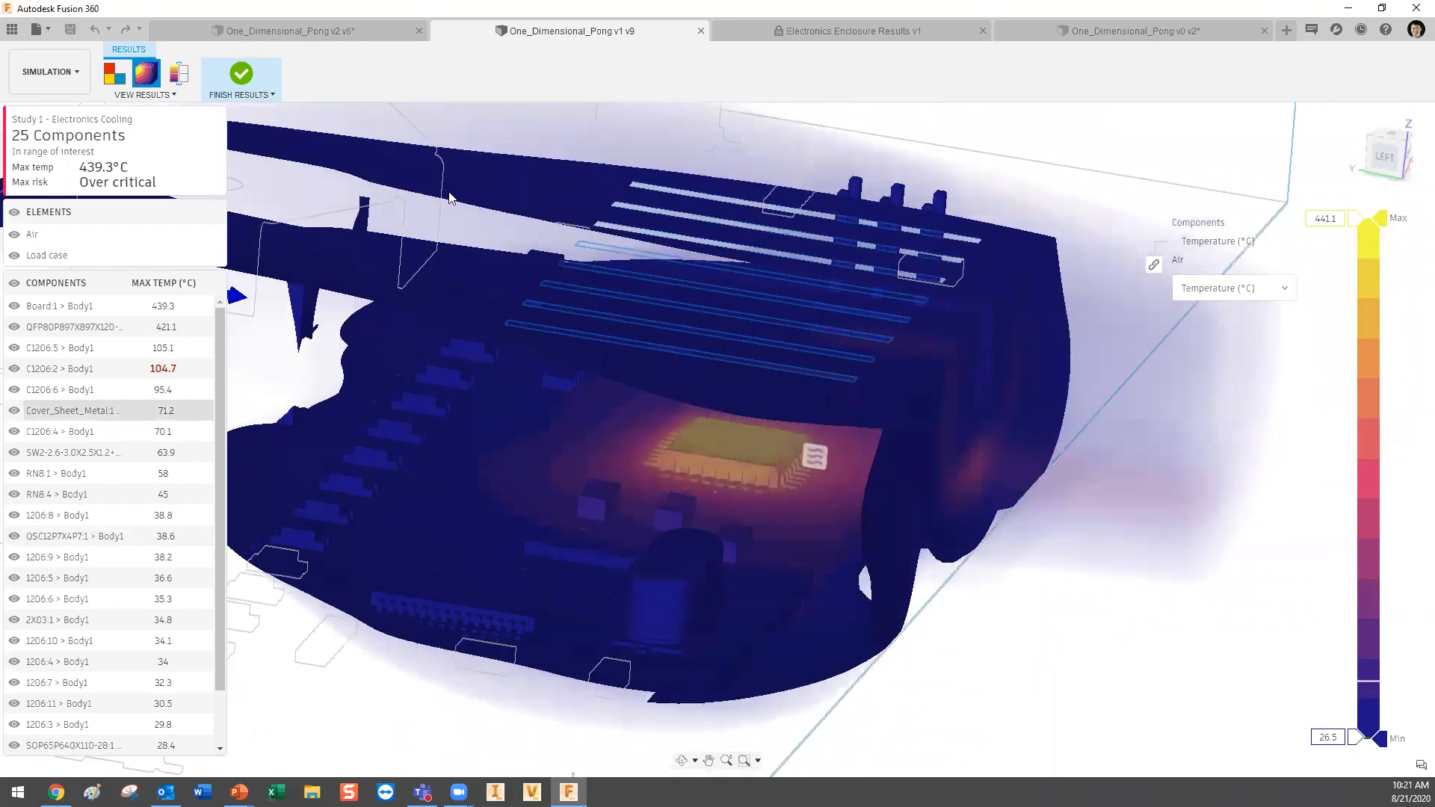
# Look at the section plane display and the temperature results once more, and return to the One_Dimensional_Pong v0 document.
pyautogui.click(177, 74)
pyautogui.moveTo(632, 396); pyautogui.dragTo(769, 410, button='middle')
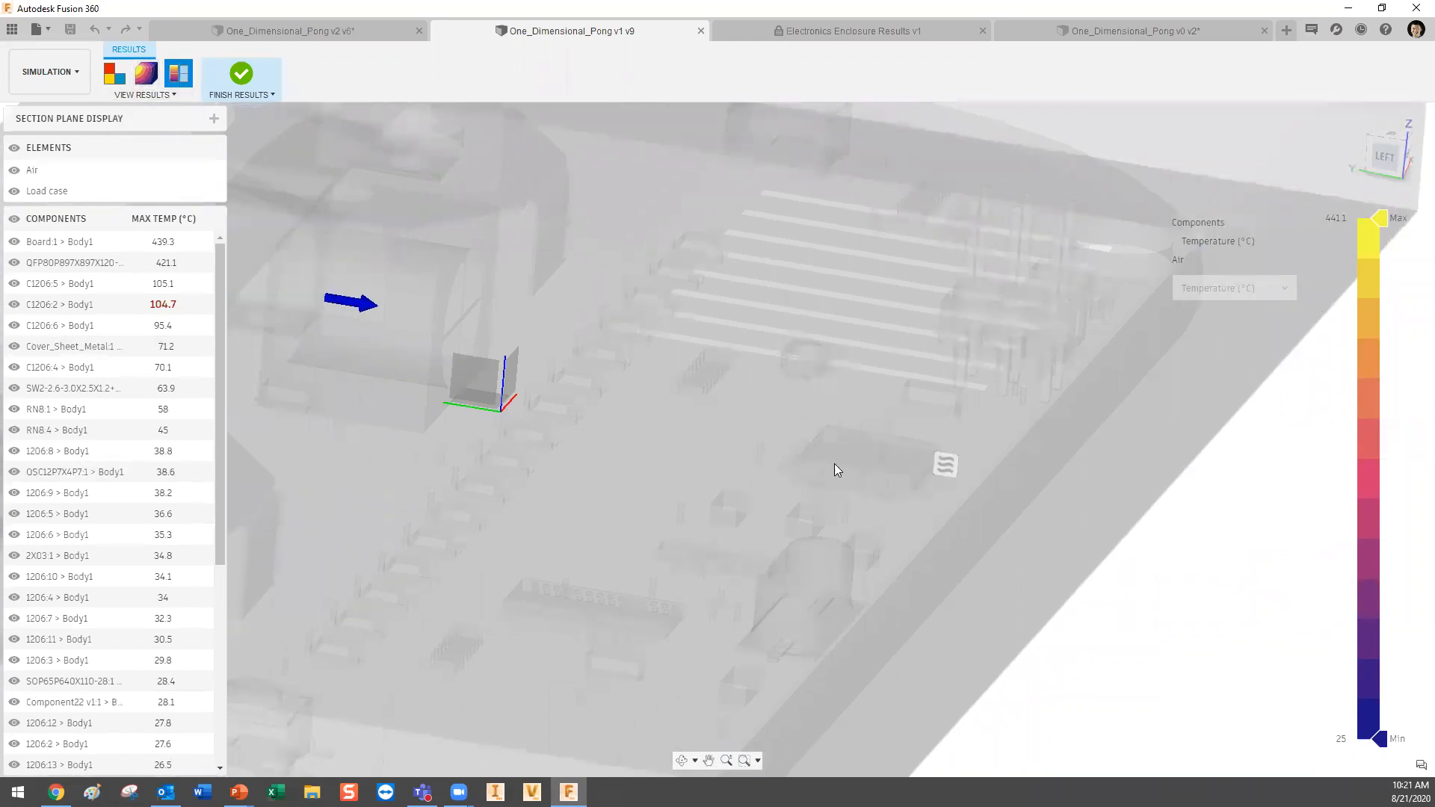
pyautogui.click(145, 74)
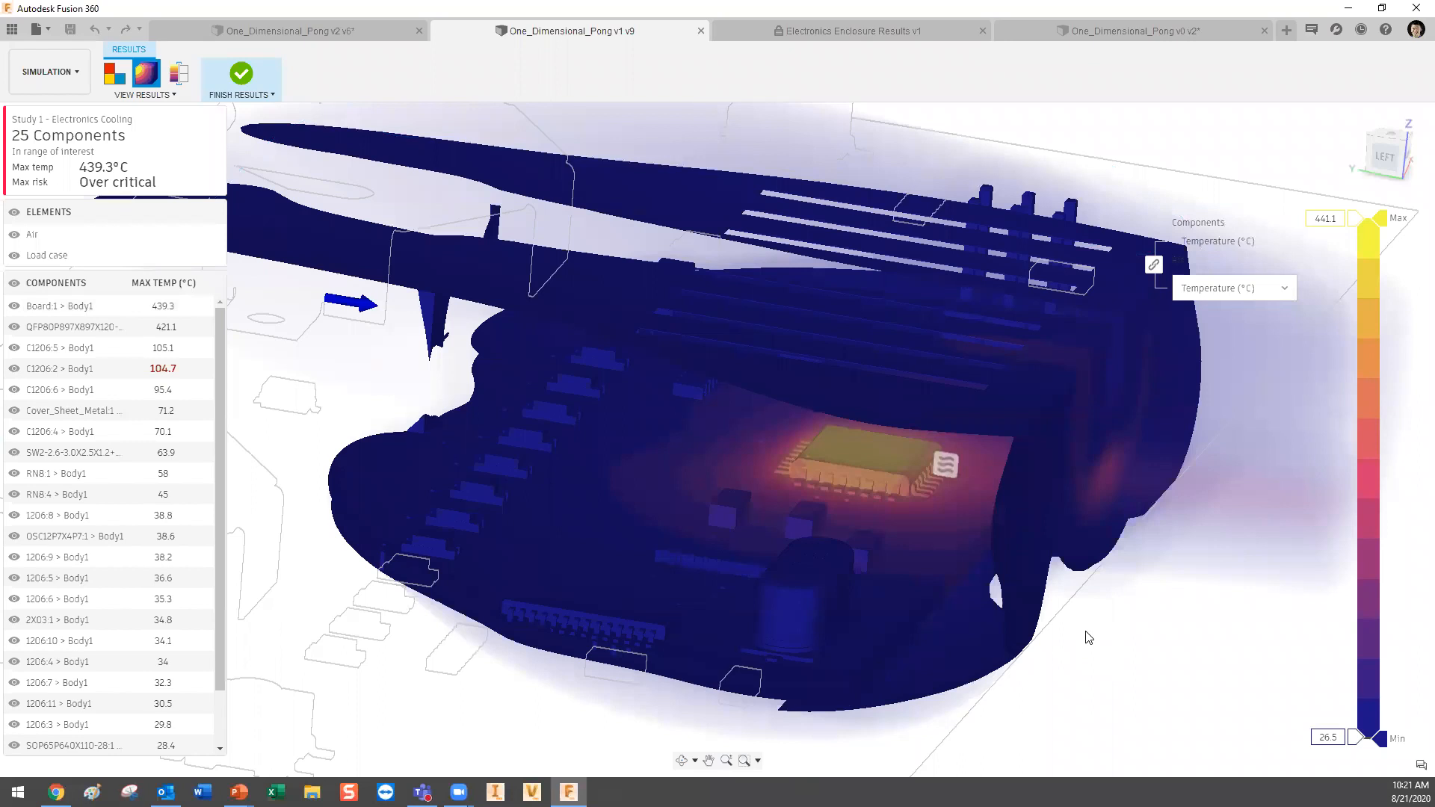
pyautogui.click(1091, 33)
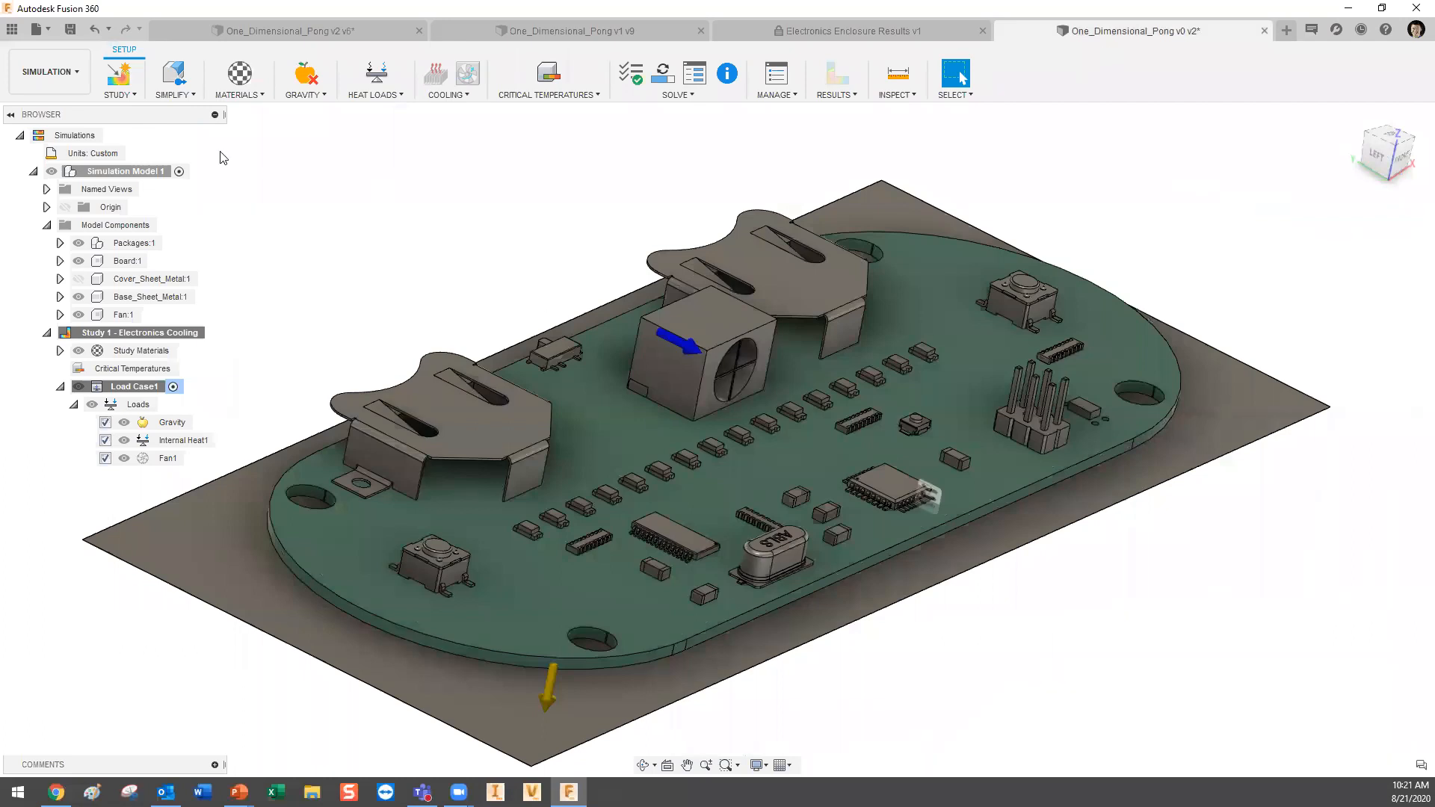
# Switch to the Design workspace and create a new component under the top-level One_Dimensional_Pong v0 assembly.
pyautogui.click(49, 72)
pyautogui.click(51, 105)
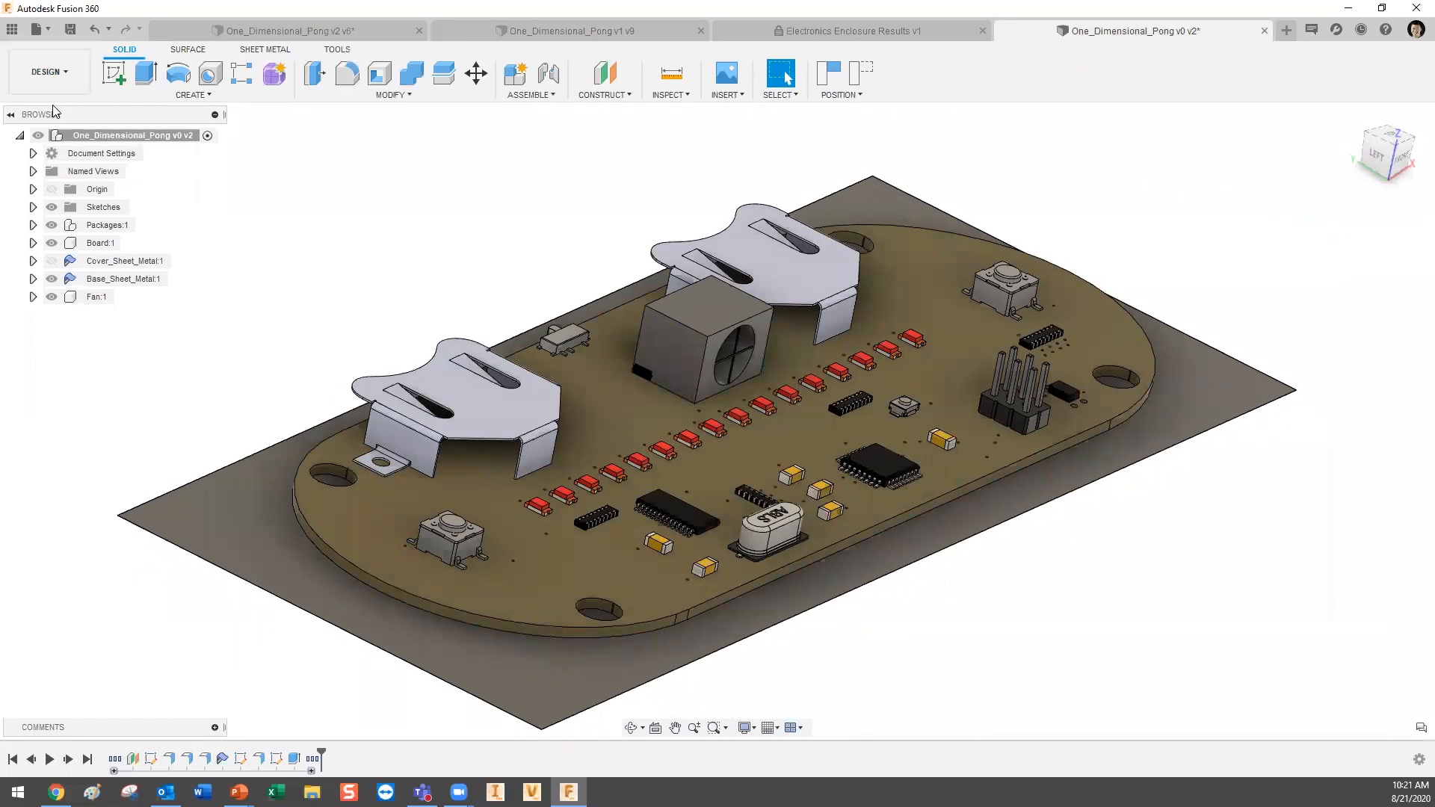
pyautogui.keyDown('shift'); pyautogui.moveTo(858, 407); pyautogui.dragTo(1275, 313, button='middle'); pyautogui.keyUp('shift')
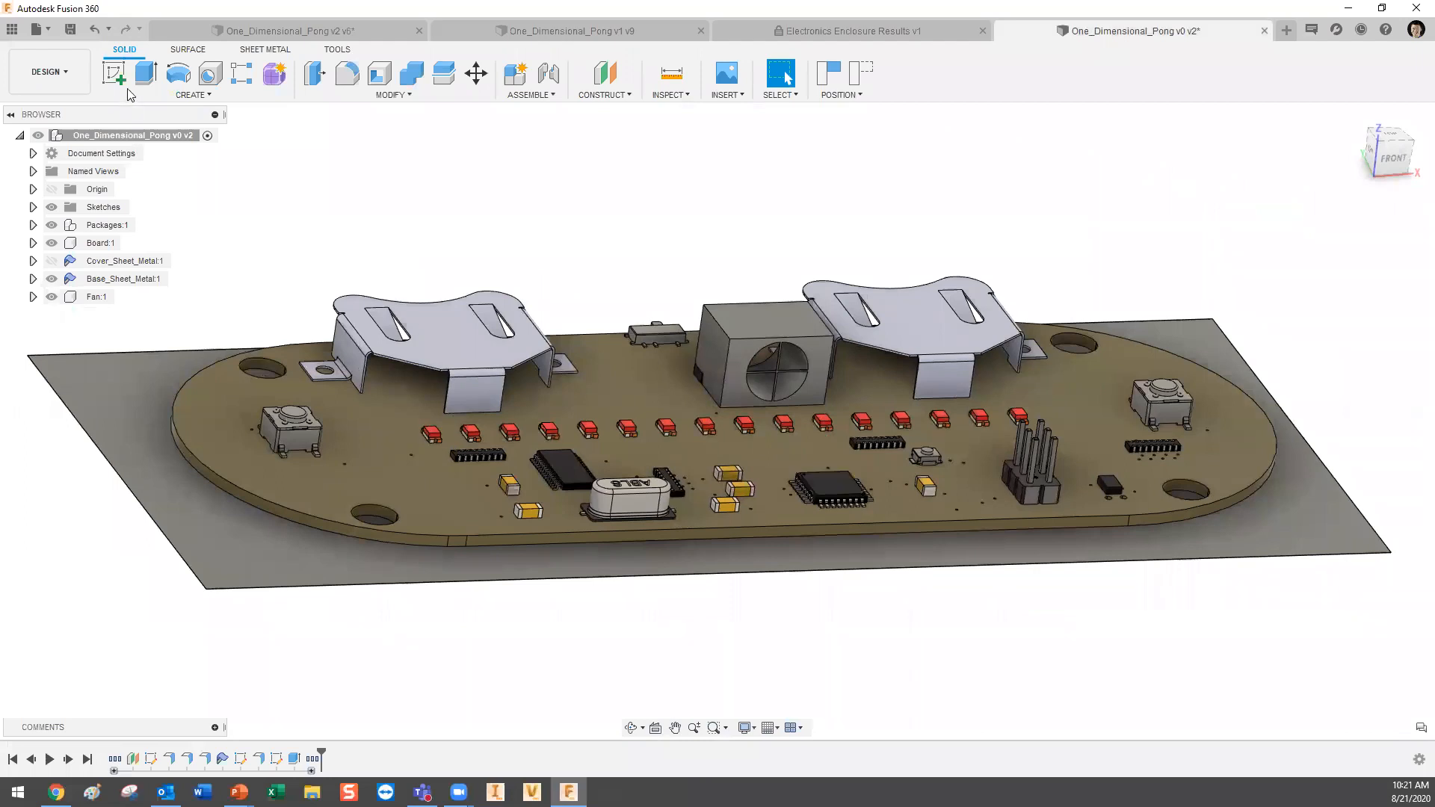
pyautogui.click(176, 136)
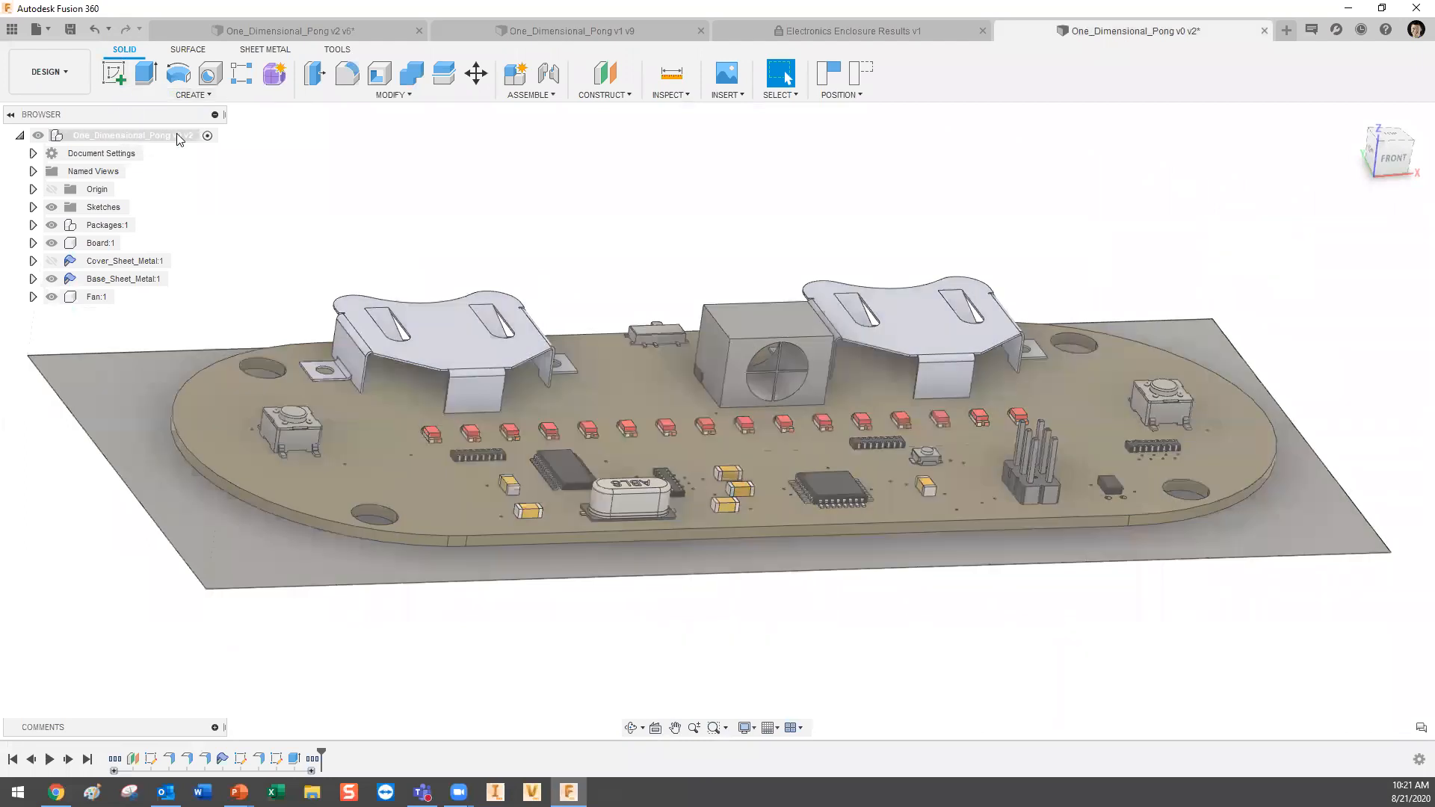
pyautogui.click(154, 92)
pyautogui.click(156, 116)
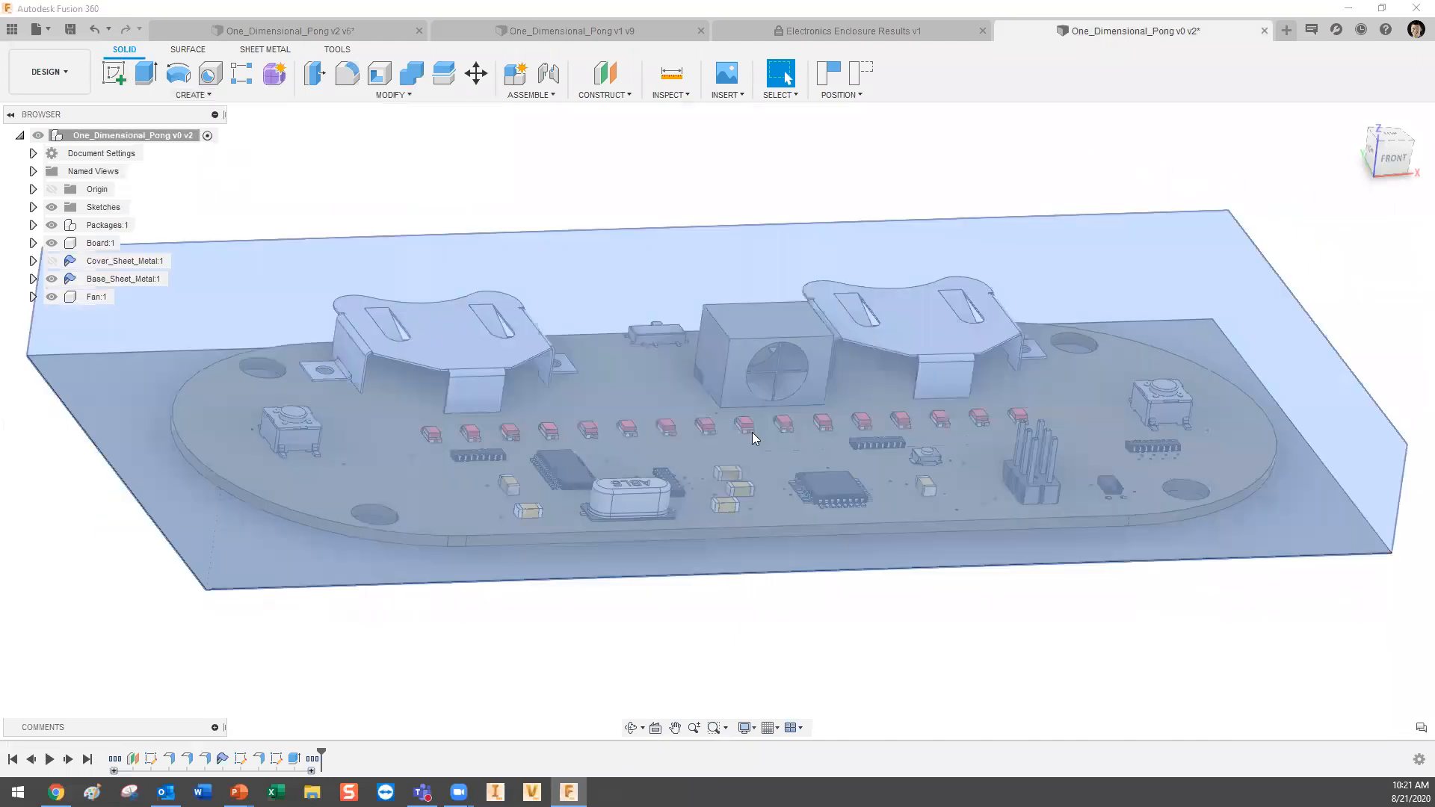
pyautogui.click(1261, 488)
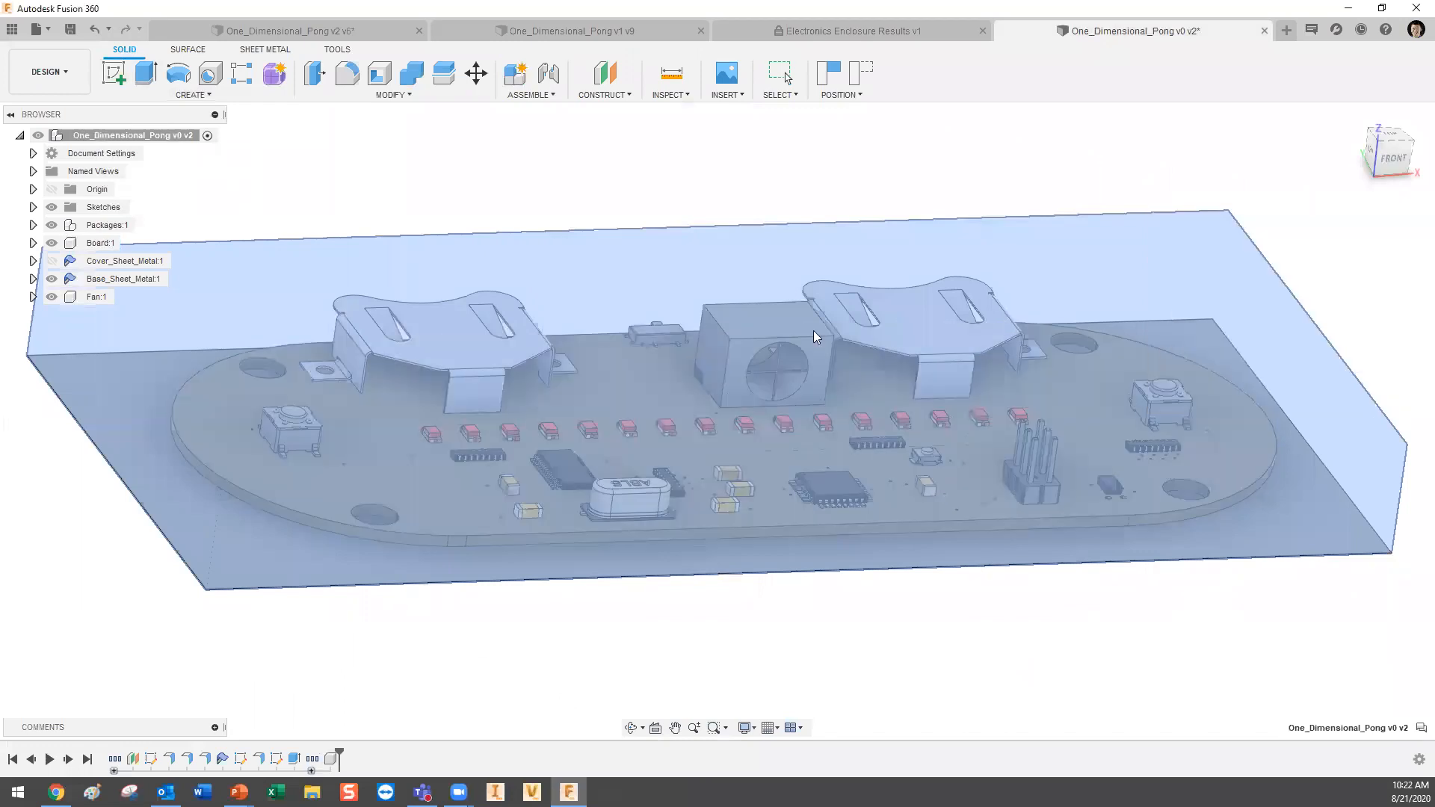
# Start a sketch on the square chip's upper face, capturing the component positions, and draw a two-point rectangle over the chip.
pyautogui.click(116, 72)
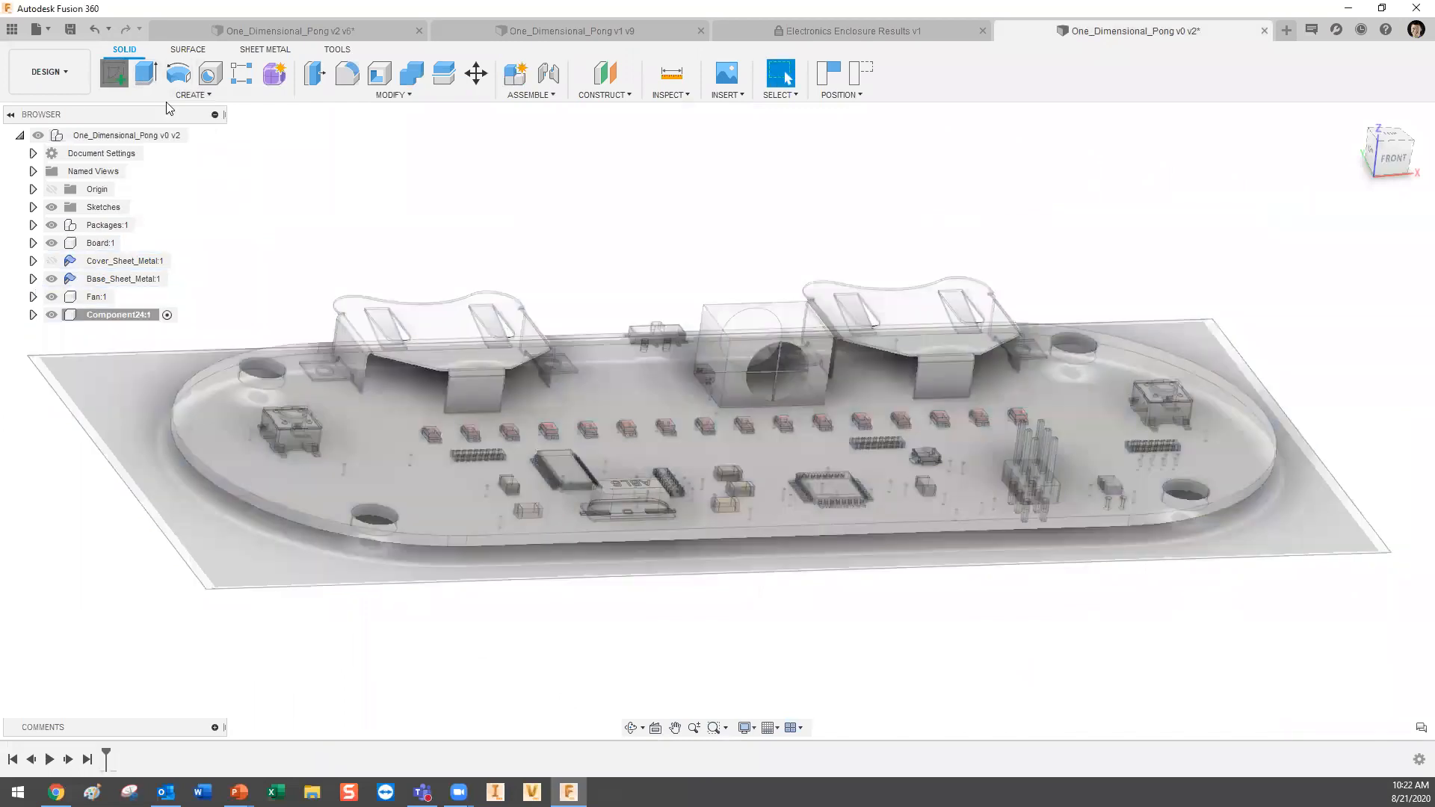
pyautogui.click(836, 493)
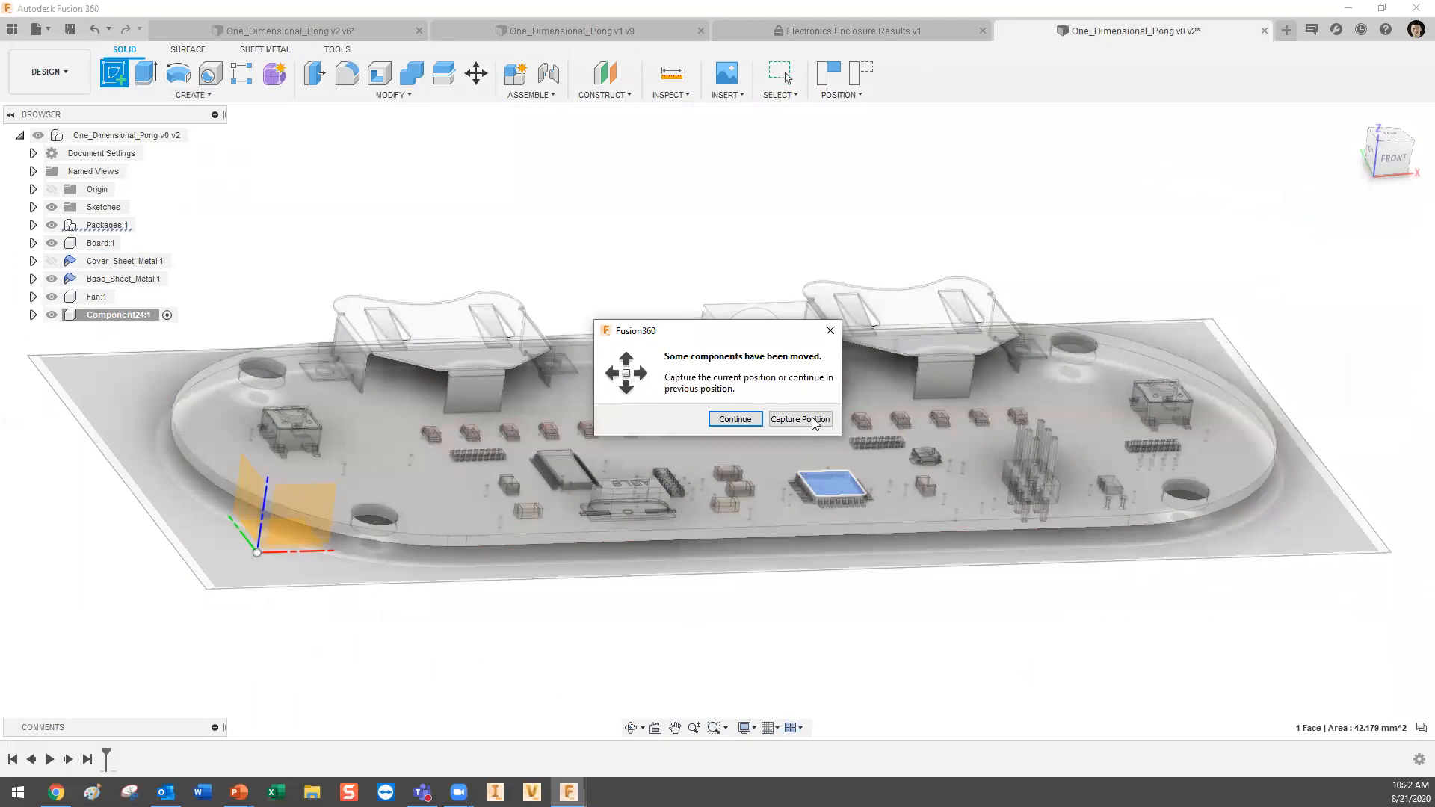
pyautogui.click(814, 420)
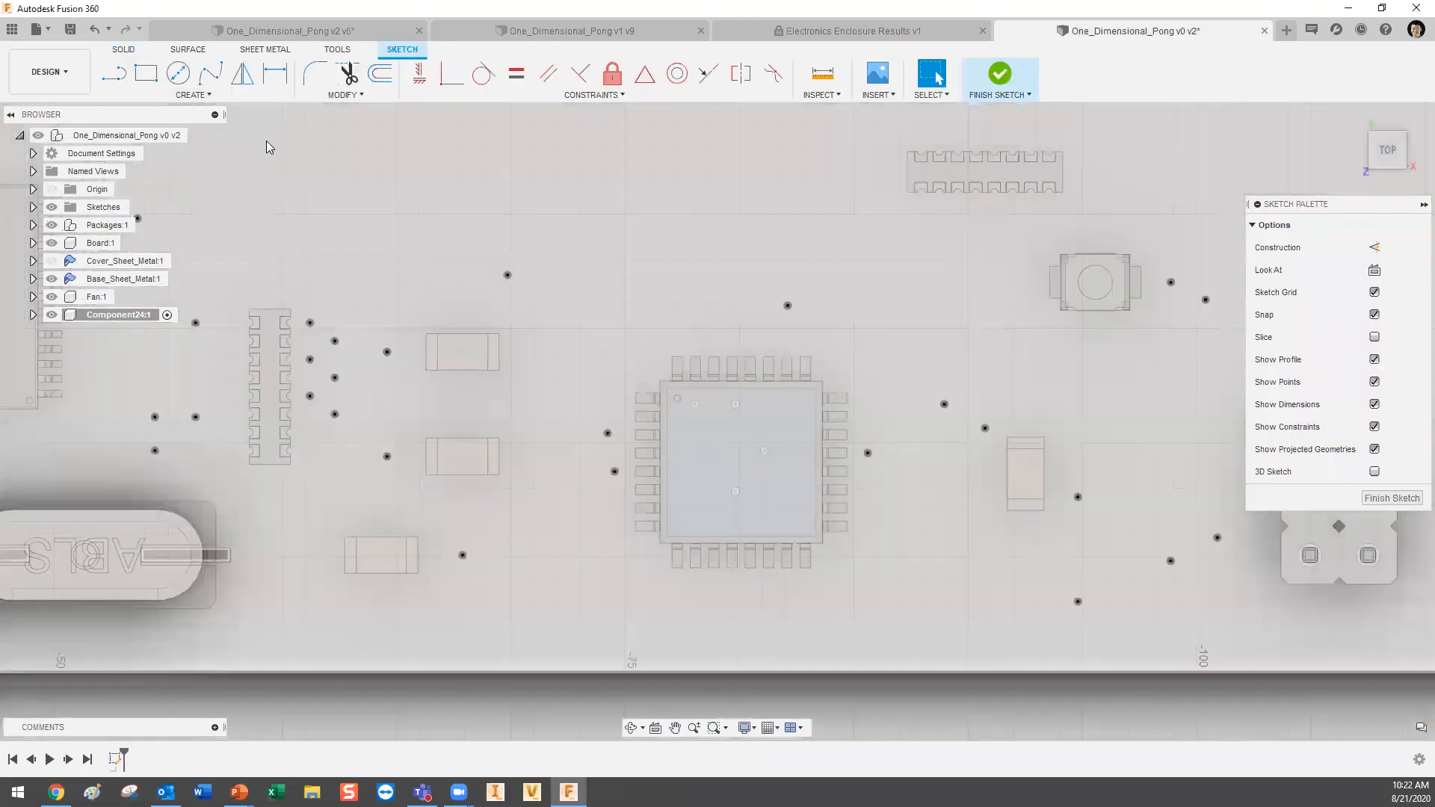
pyautogui.click(146, 73)
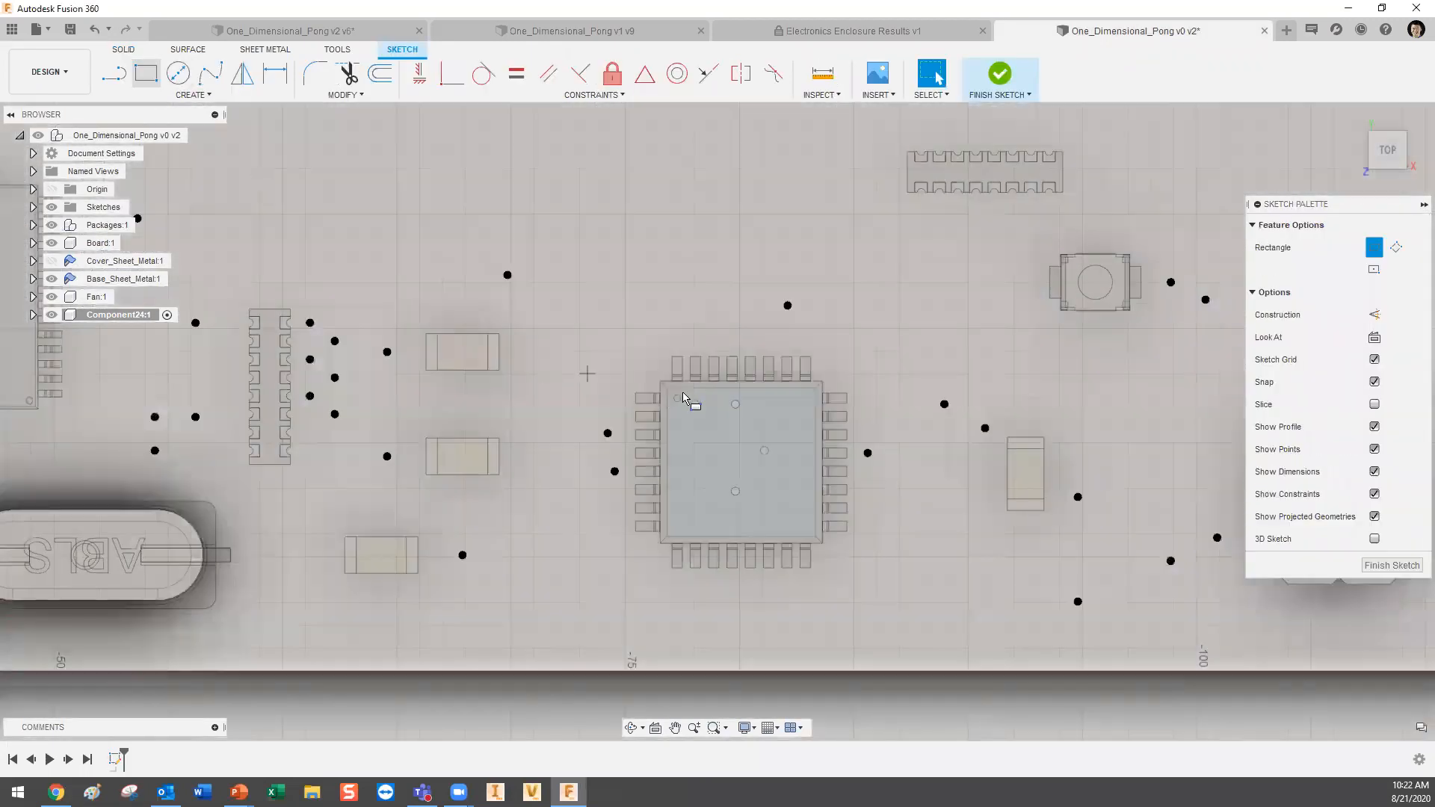
pyautogui.scroll(2, 679, 394)
pyautogui.scroll(1, 679, 394)
pyautogui.click(648, 377)
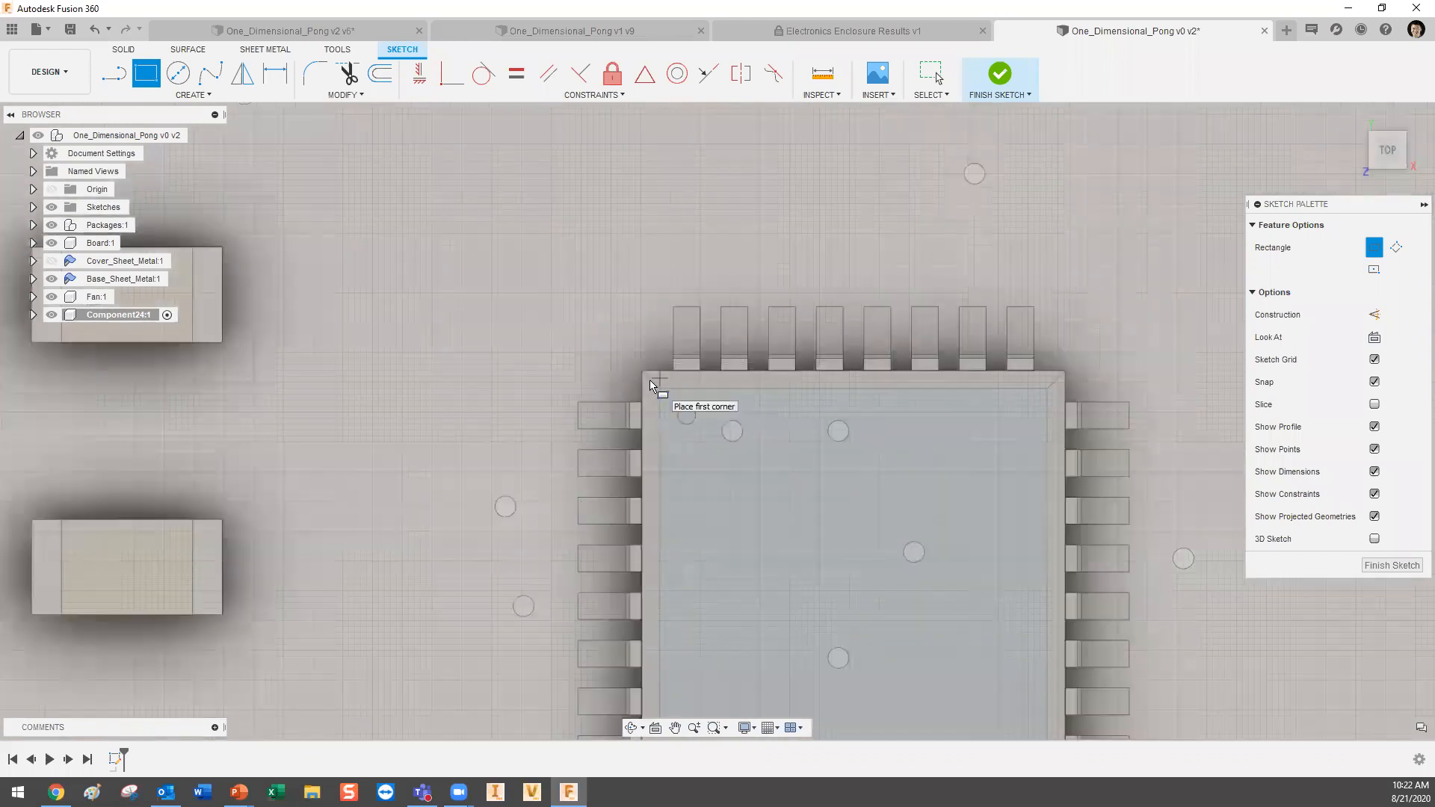
pyautogui.scroll(-3, 654, 382)
pyautogui.scroll(3, 852, 568)
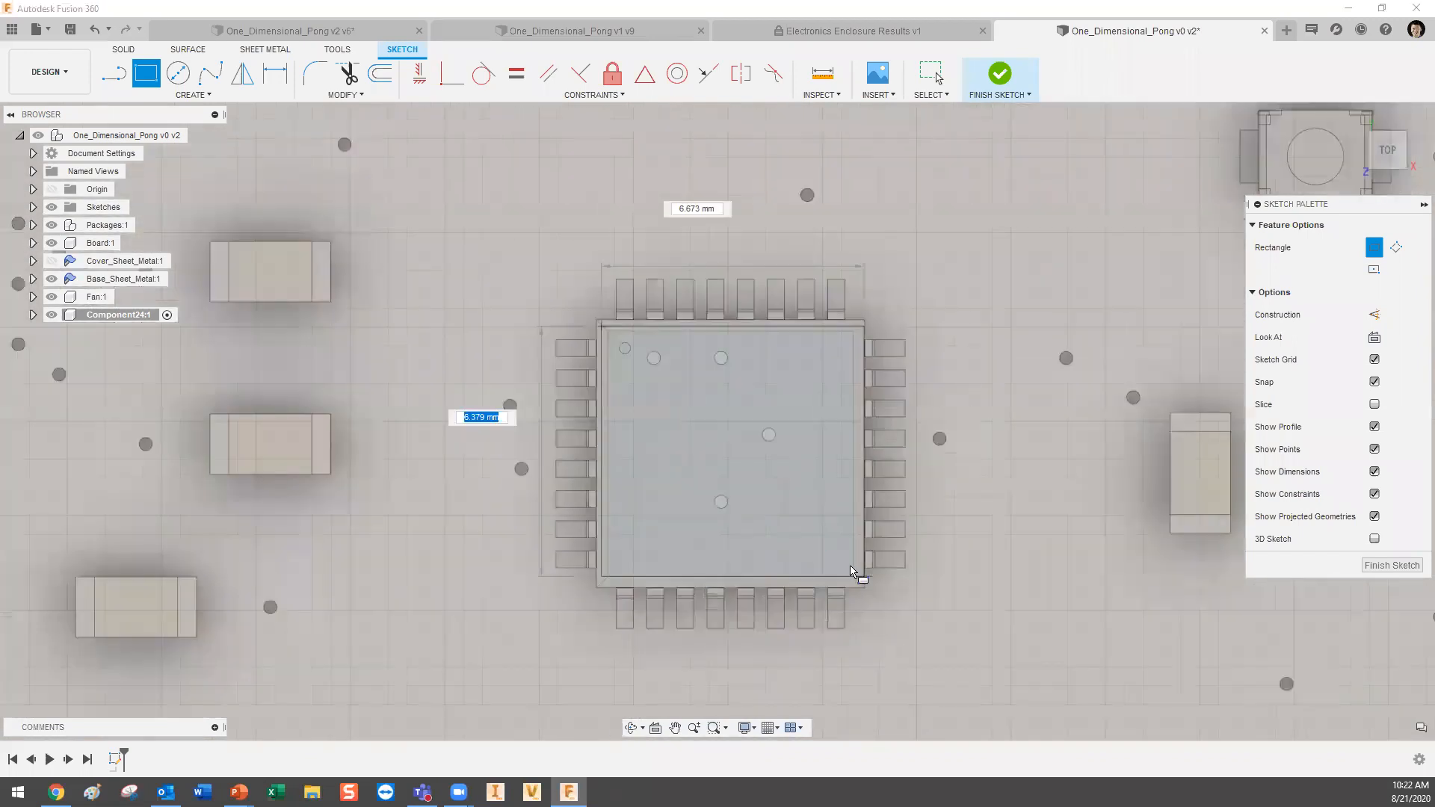
pyautogui.click(862, 593)
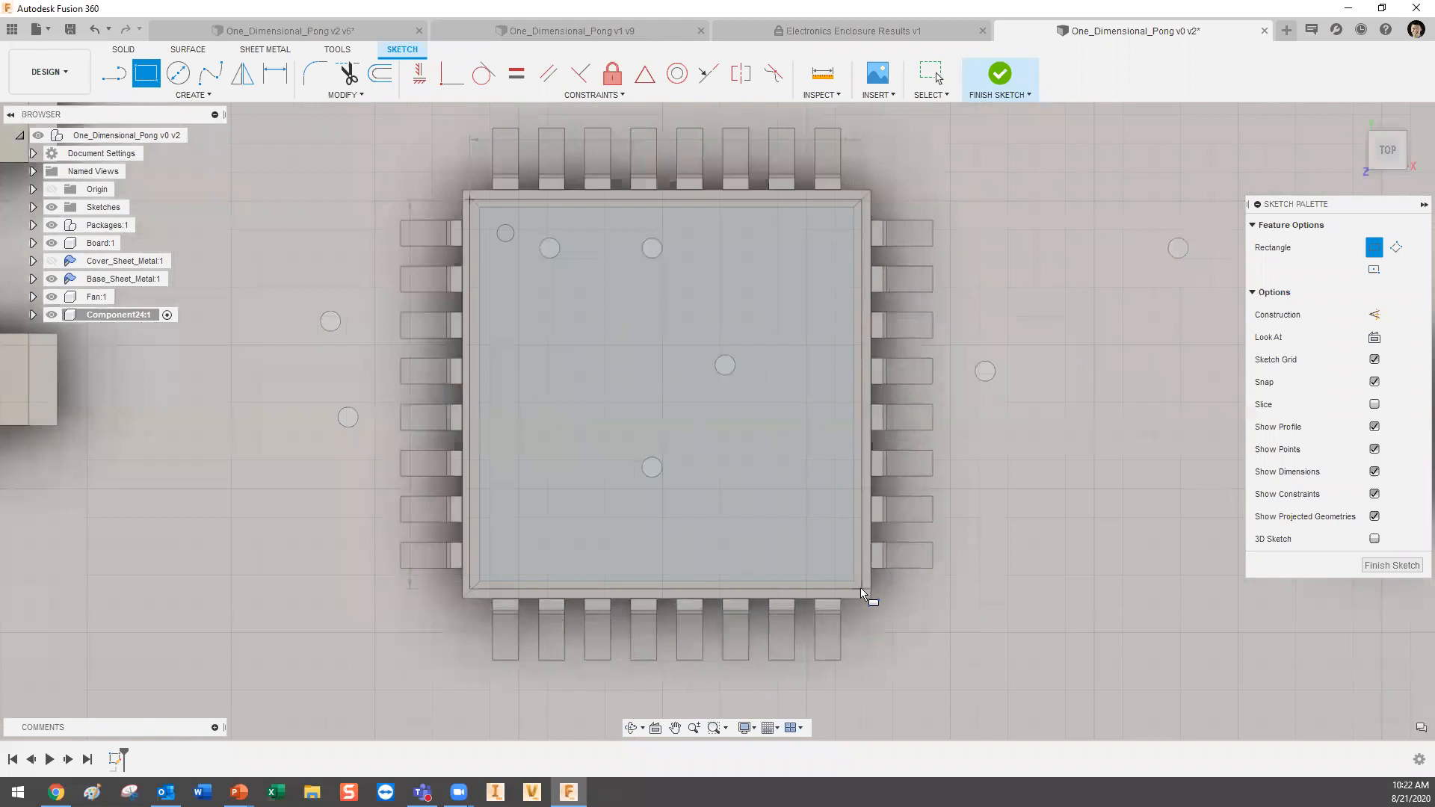
# Extrude both profiles of the rectangle 0.50 mm upward as a new body to form the heat sink base.
pyautogui.scroll(-3, 798, 532)
pyautogui.press('e')
pyautogui.click(769, 507)
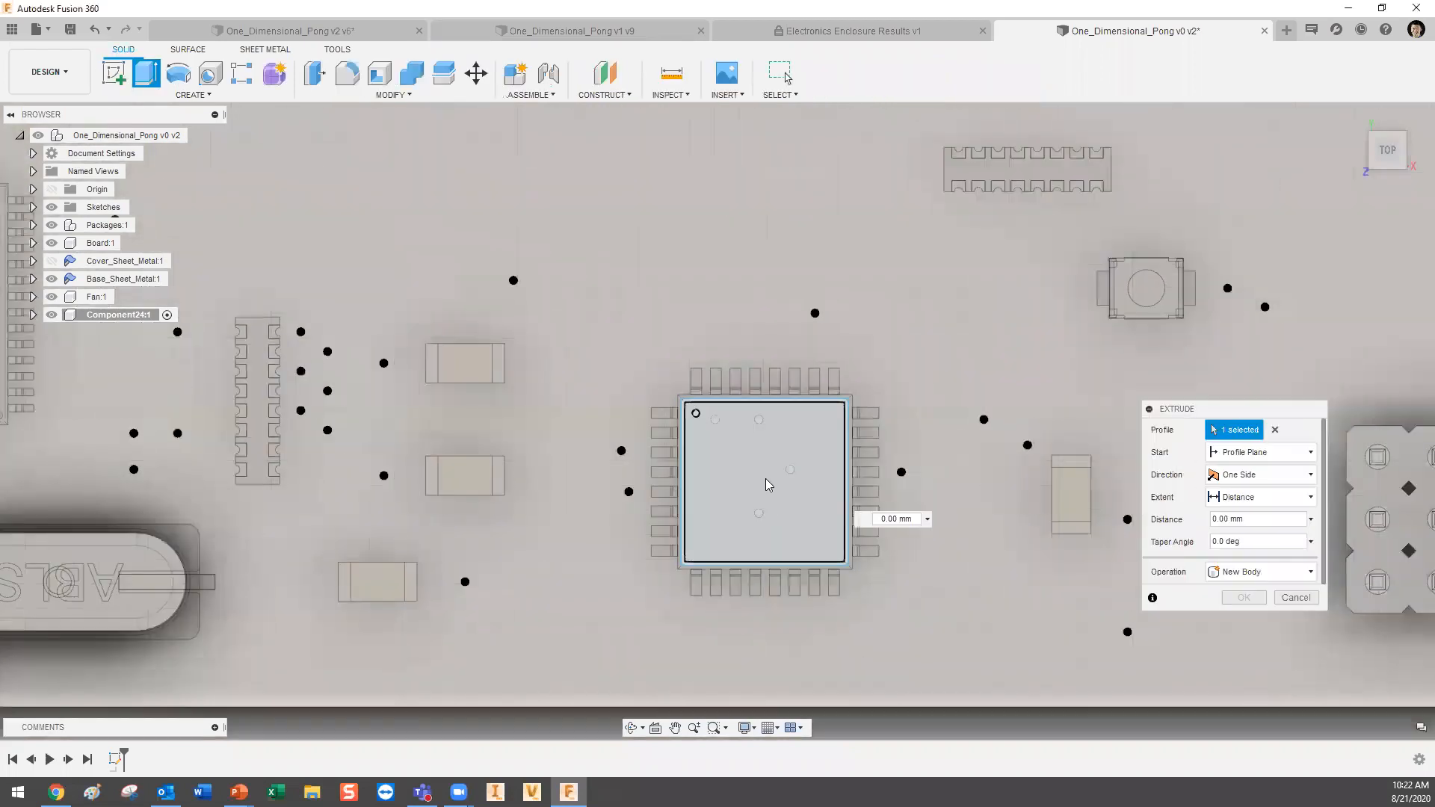
pyautogui.scroll(3, 772, 449)
pyautogui.click(699, 413)
pyautogui.scroll(-2, 830, 435)
pyautogui.keyDown('shift'); pyautogui.moveTo(966, 493); pyautogui.dragTo(1032, 411, button='middle'); pyautogui.keyUp('shift')
pyautogui.moveTo(721, 444); pyautogui.dragTo(728, 415)
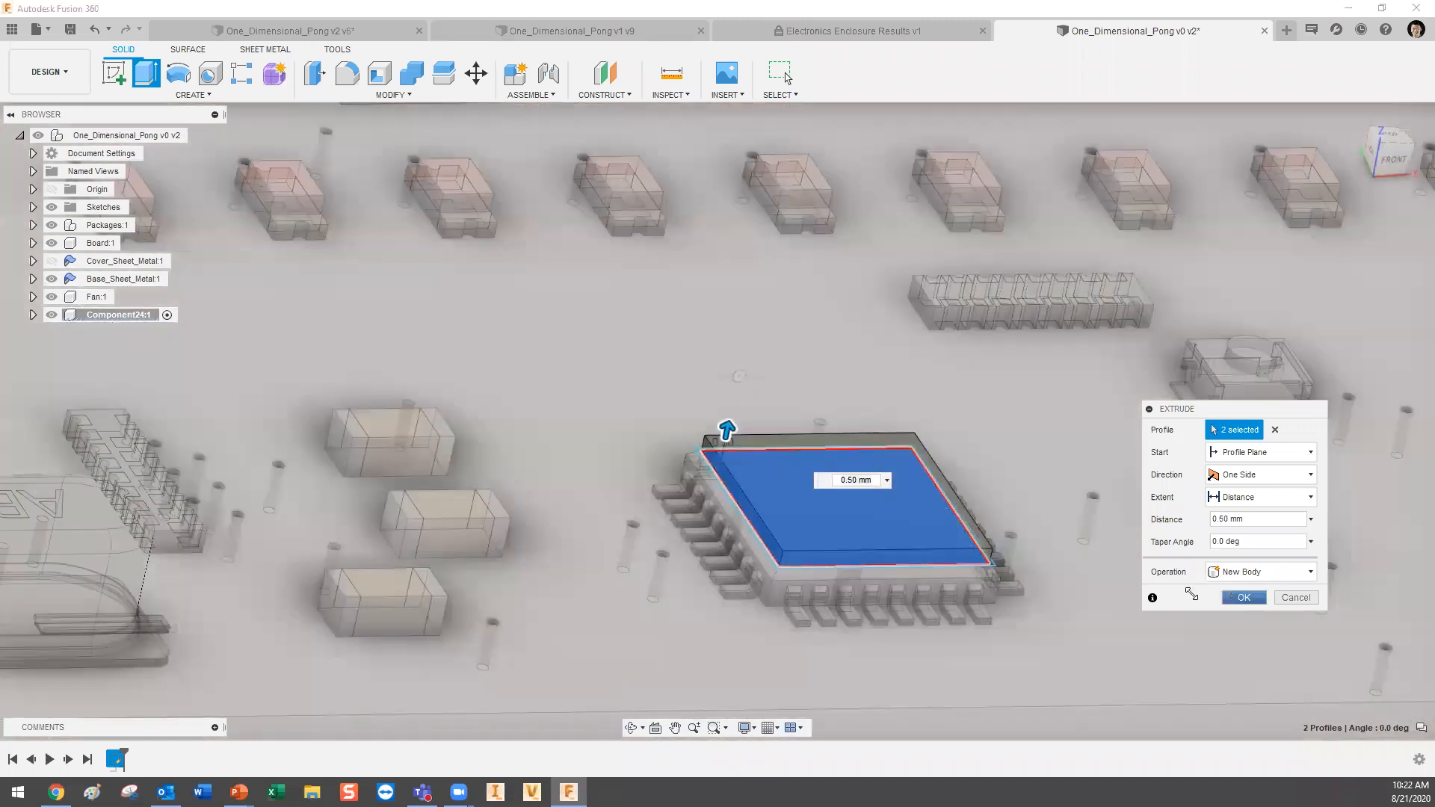
pyautogui.click(1240, 597)
pyautogui.keyDown('shift'); pyautogui.moveTo(934, 421); pyautogui.dragTo(917, 430, button='middle'); pyautogui.keyUp('shift')
pyautogui.scroll(-1, 918, 430)
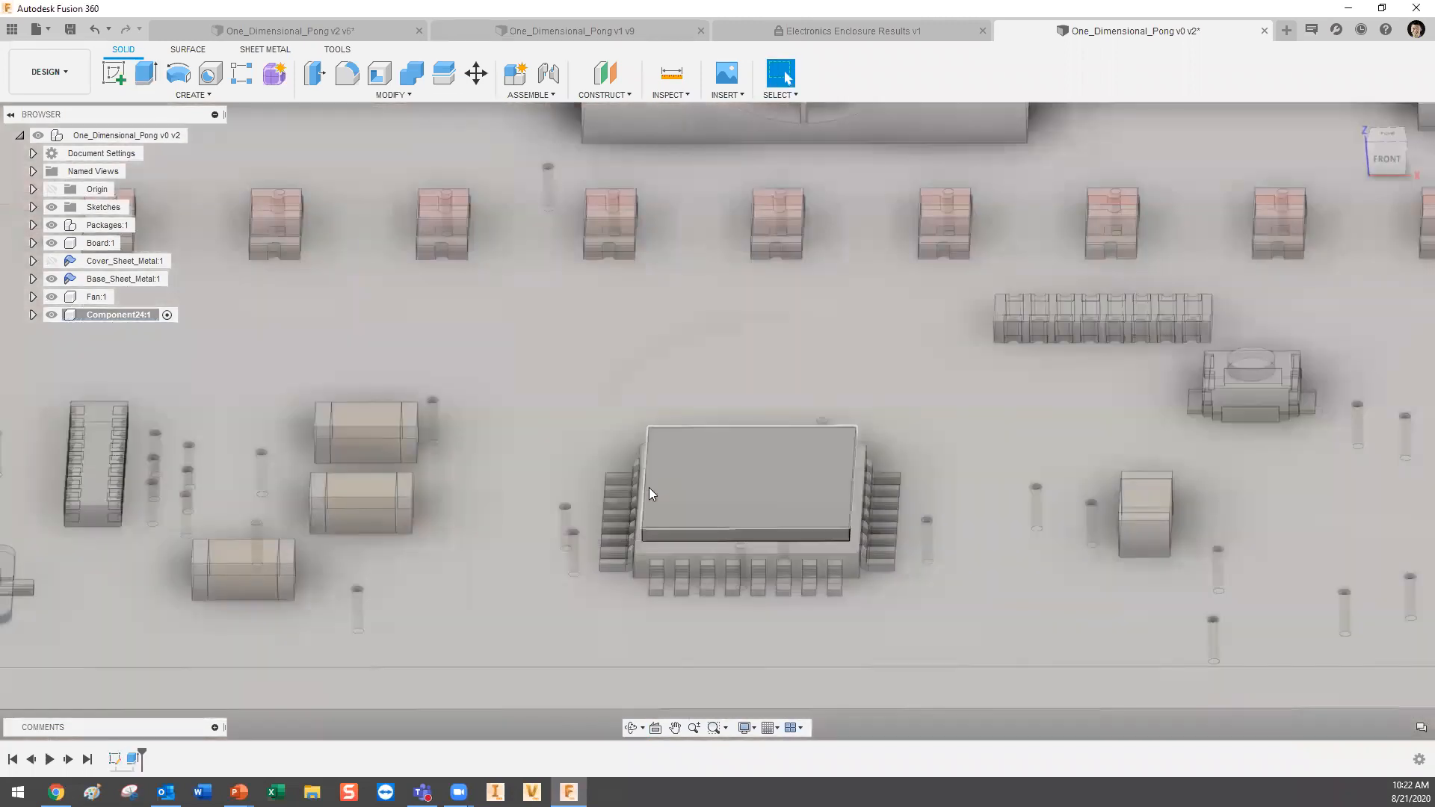
# Sketch a narrow fin rectangle along one full edge of the heat sink base's upper face.
pyautogui.click(116, 71)
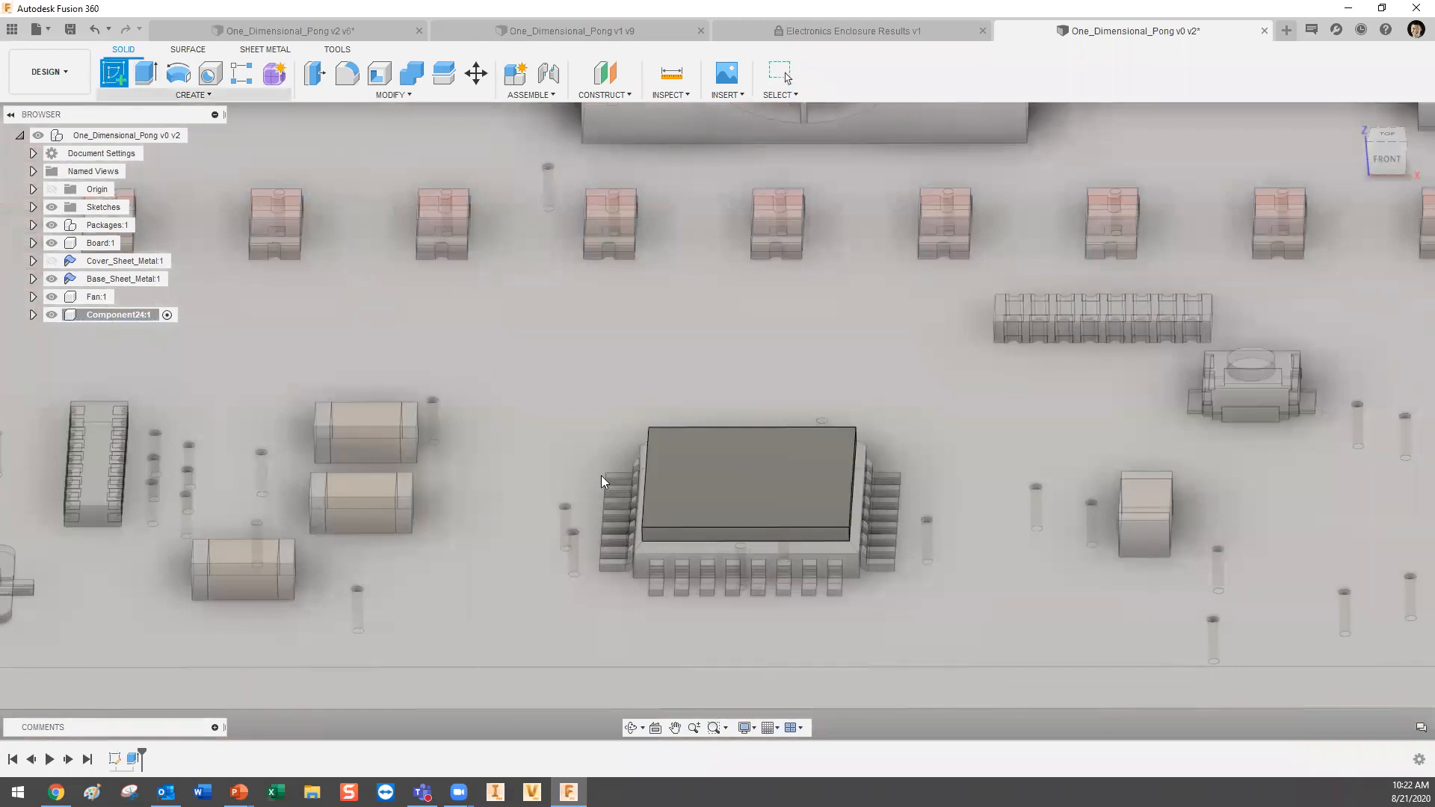
pyautogui.click(785, 510)
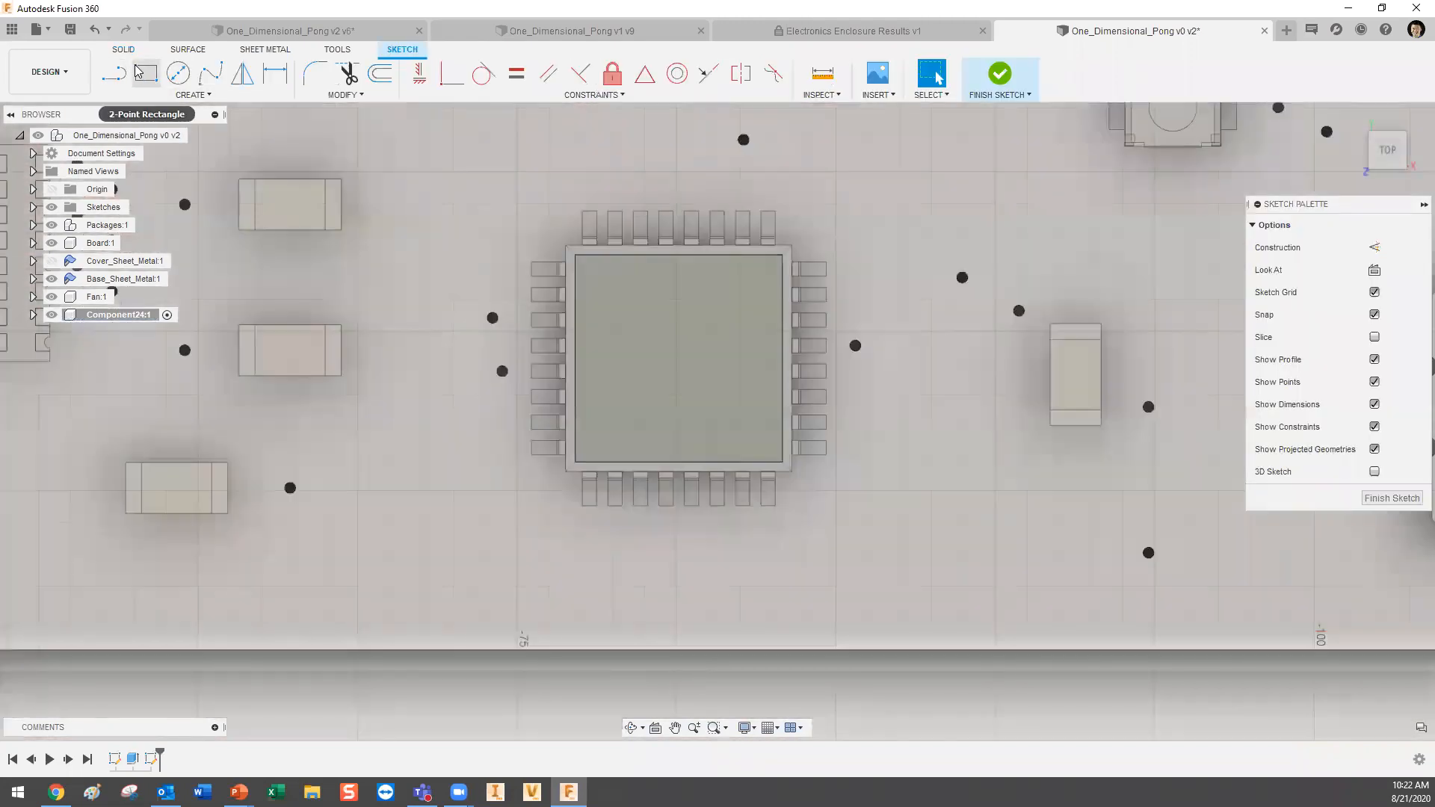
pyautogui.press('r')
pyautogui.click(574, 255)
pyautogui.click(590, 461)
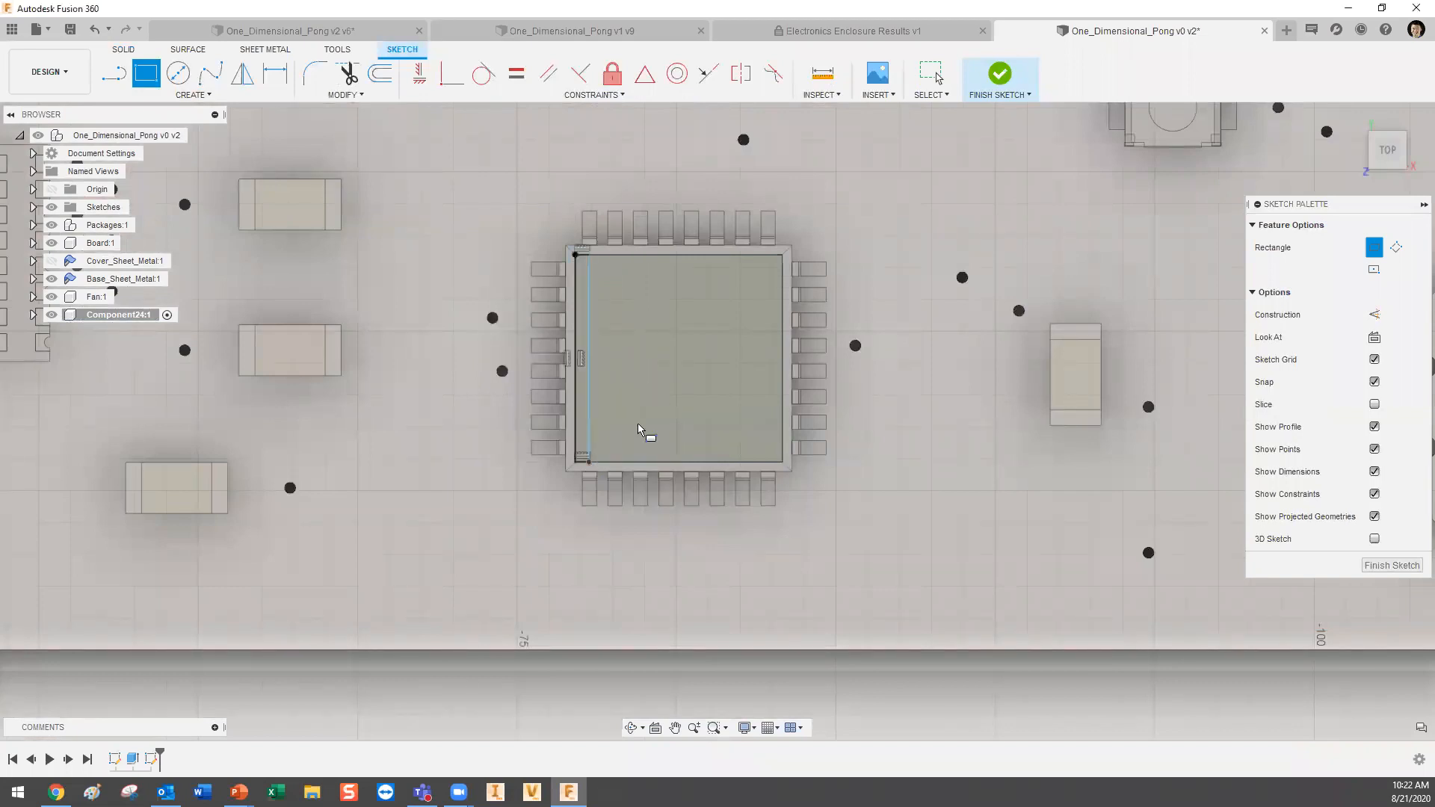
pyautogui.press('e')
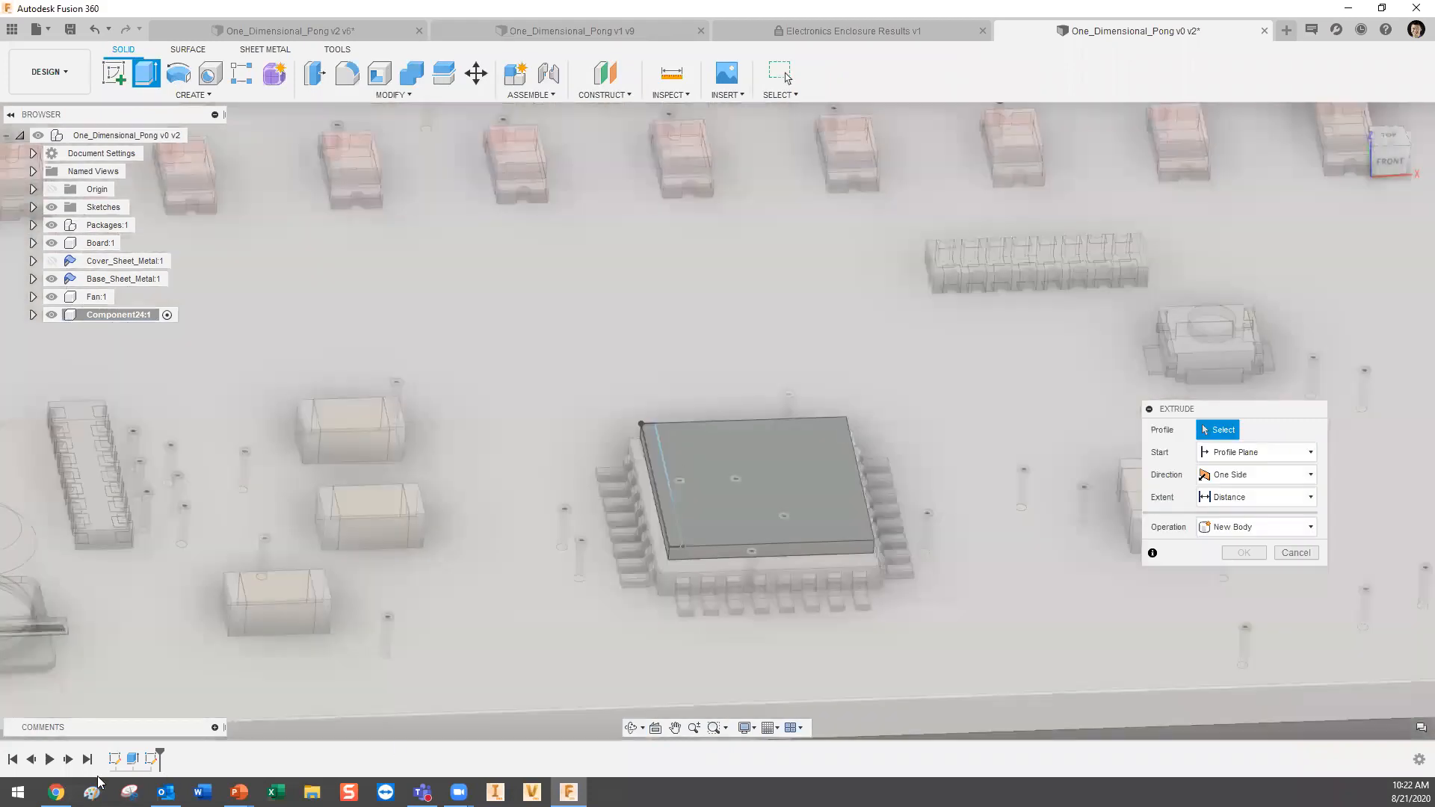
pyautogui.press('Escape')
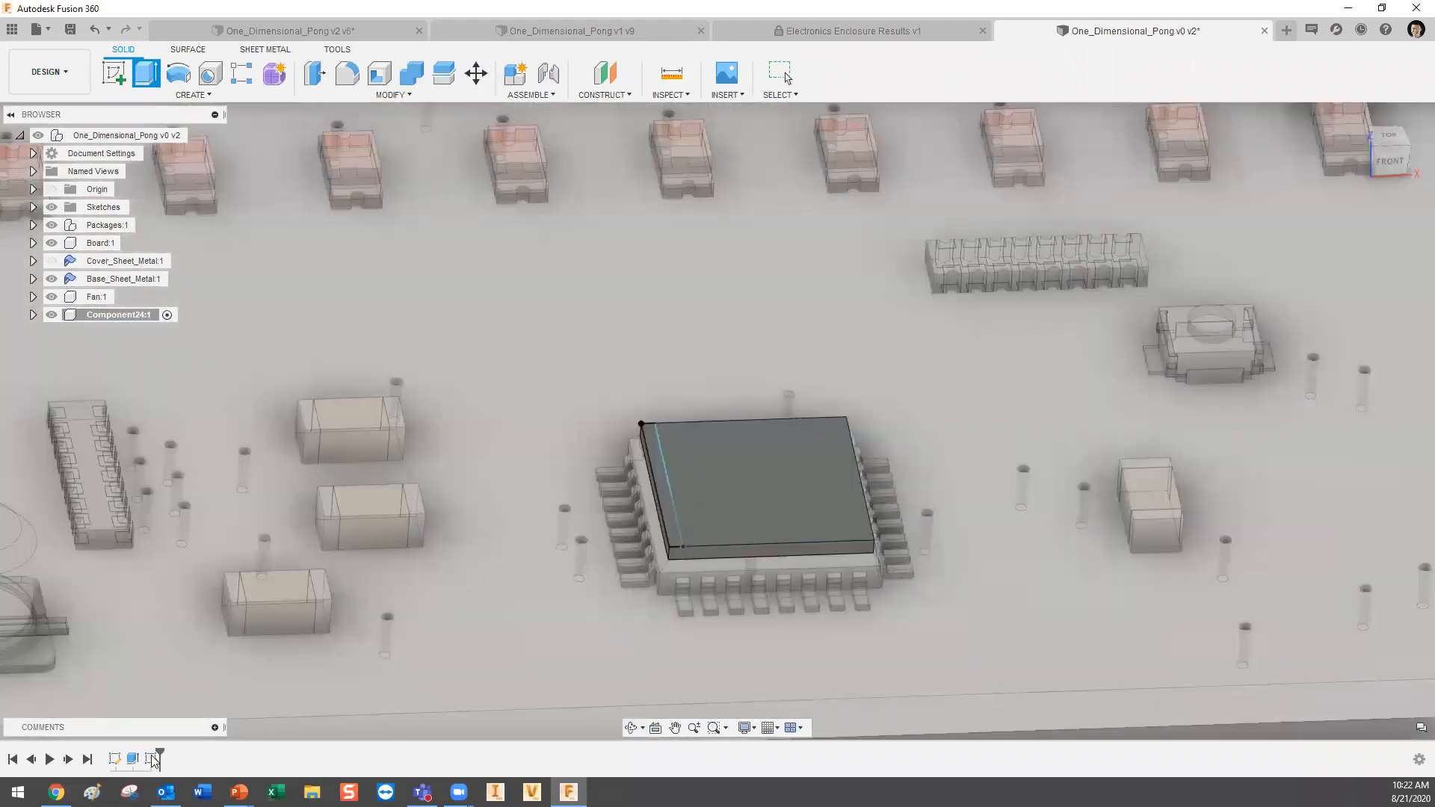
# Edit the fin sketch and pattern the narrow rectangle across the base with quantity 6 over an extent of -6.00 mm.
pyautogui.doubleClick(153, 758)
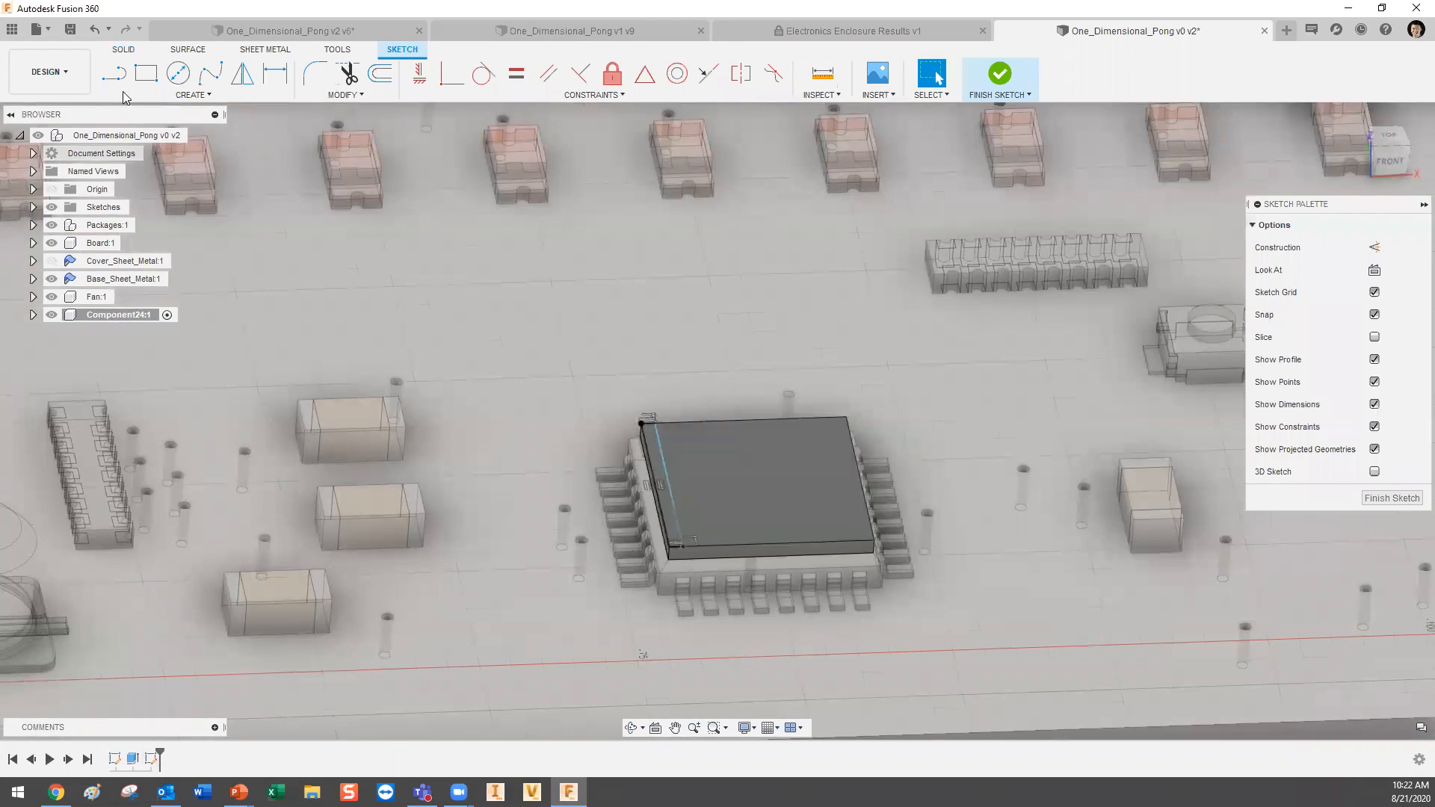
pyautogui.click(192, 95)
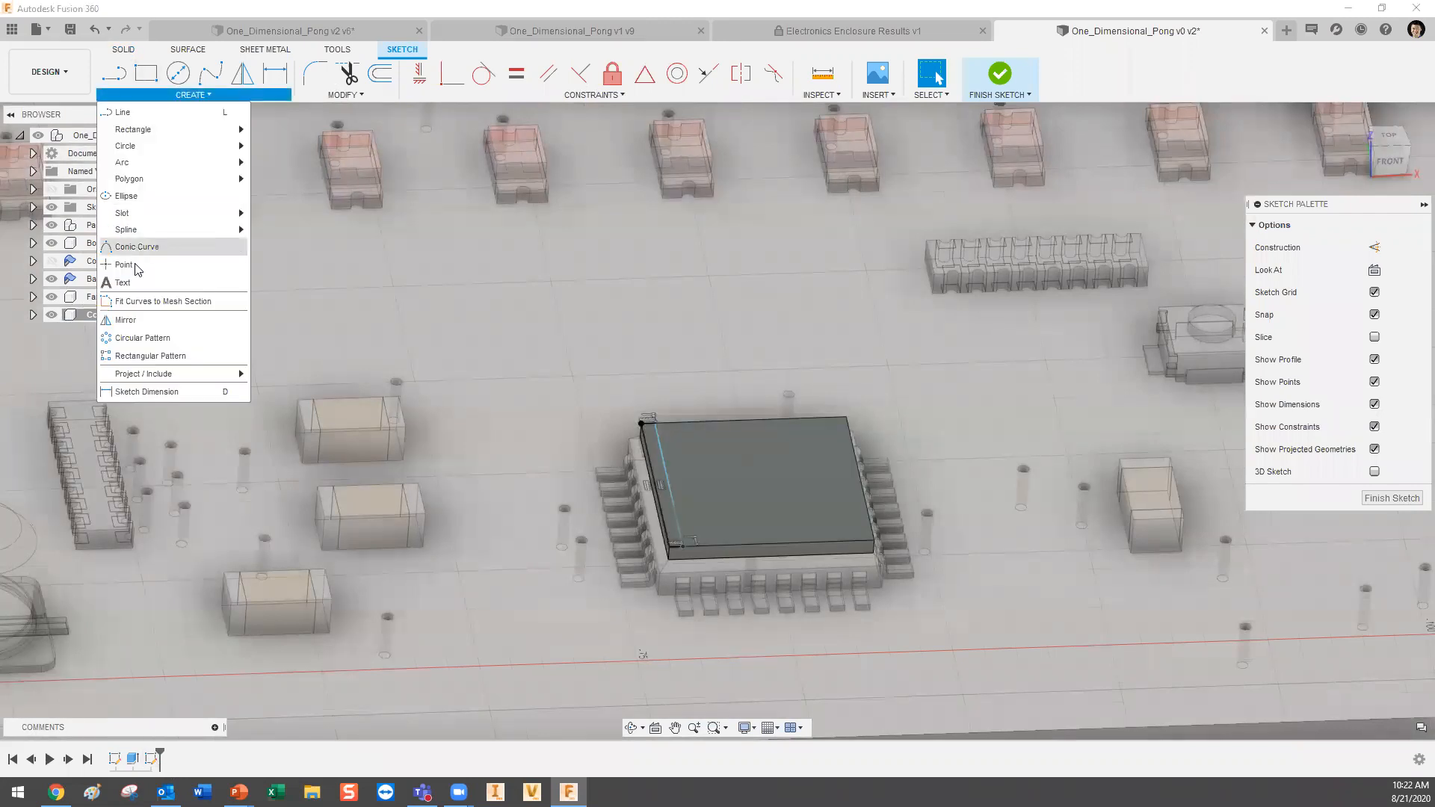
pyautogui.click(148, 356)
pyautogui.moveTo(606, 389); pyautogui.dragTo(756, 604)
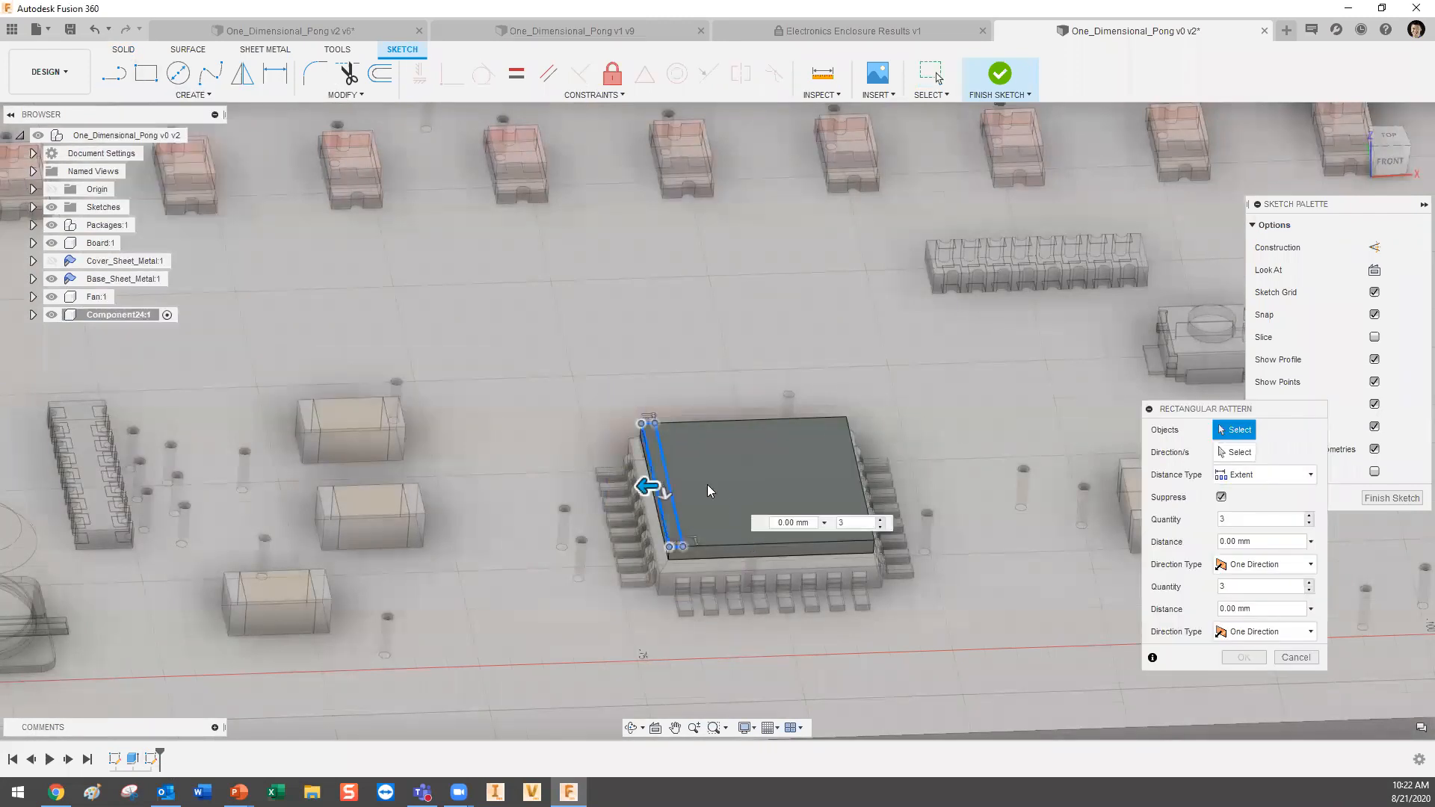
pyautogui.moveTo(648, 487); pyautogui.dragTo(835, 472)
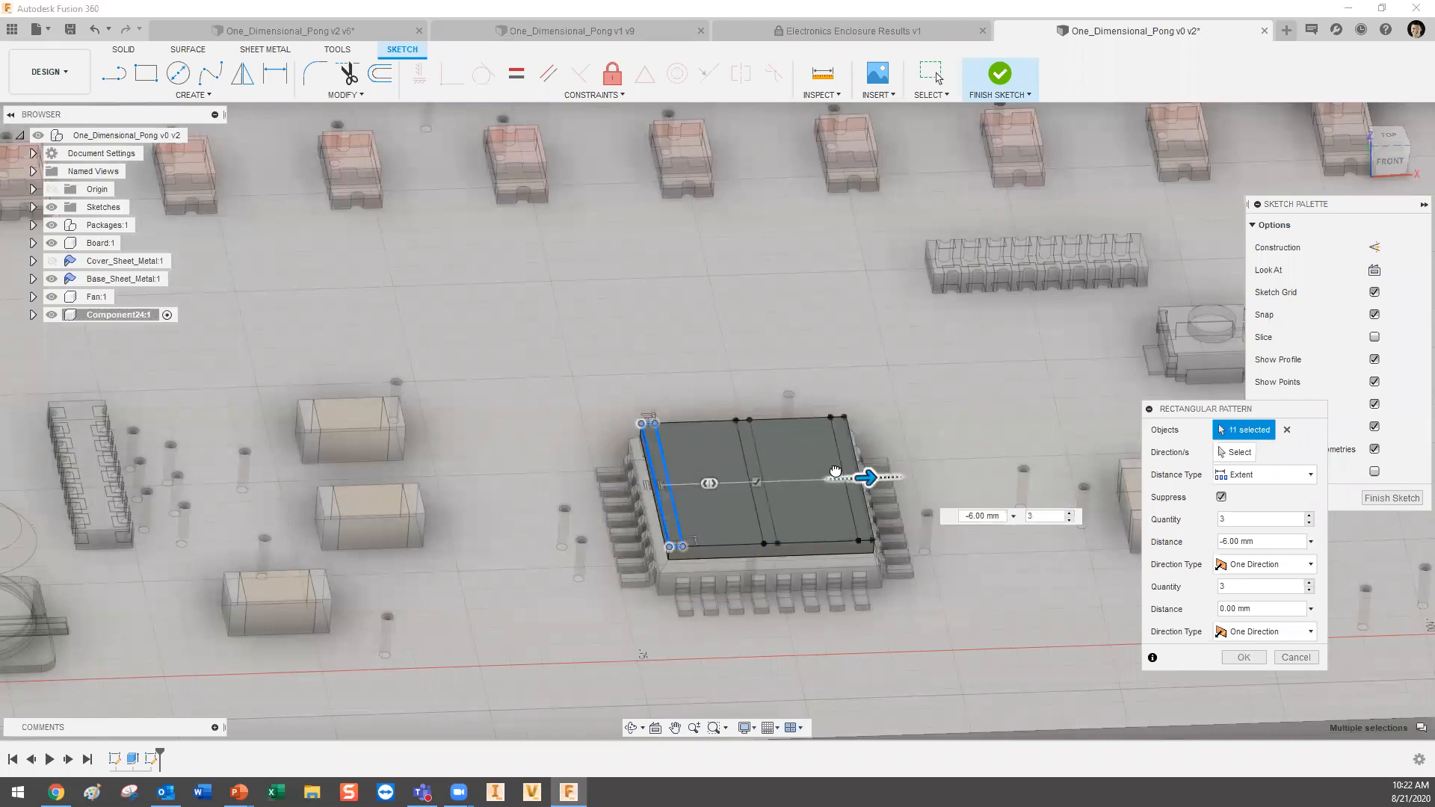
pyautogui.press('Tab')
pyautogui.click(1309, 516)
pyautogui.click(1309, 515)
pyautogui.click(1309, 515)
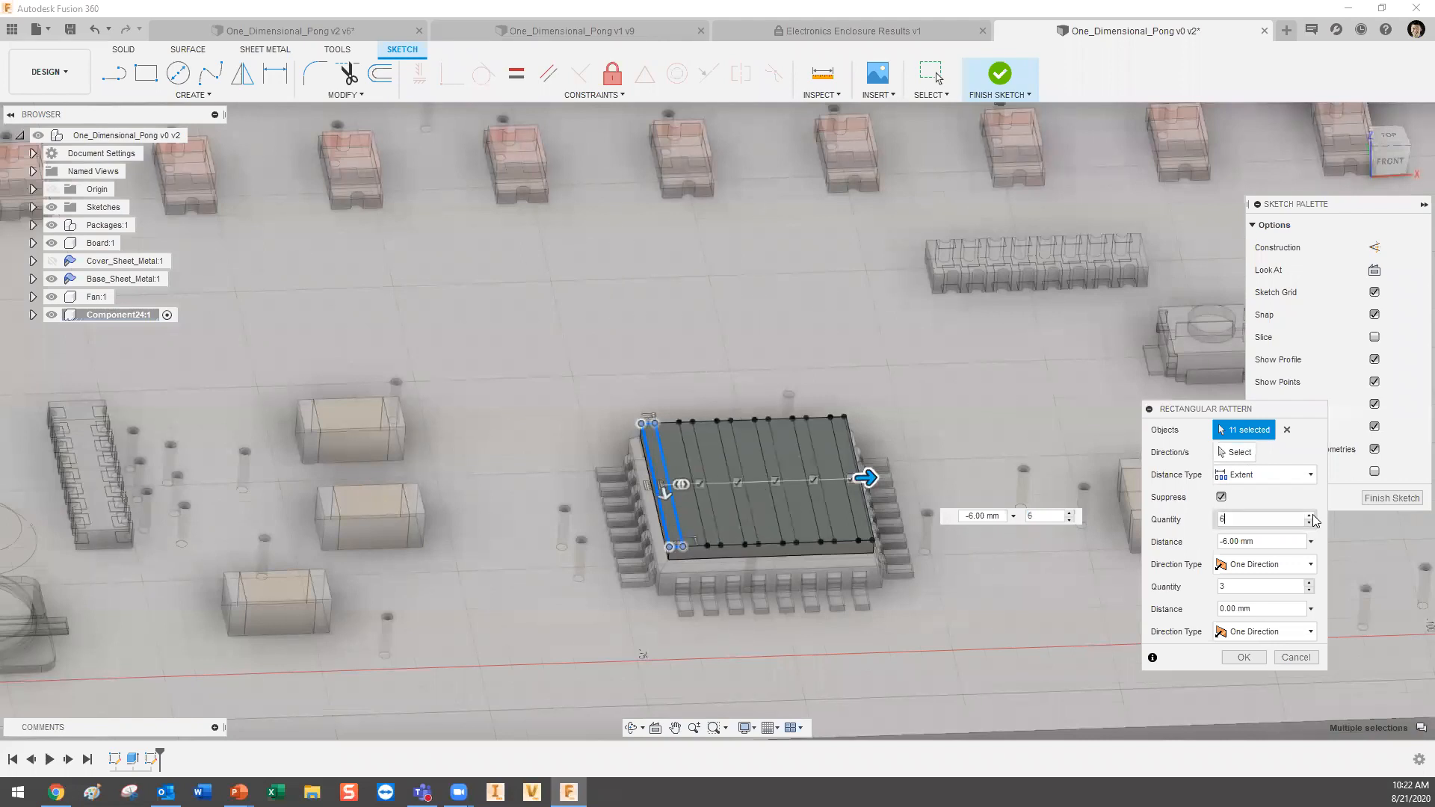
pyautogui.click(1243, 657)
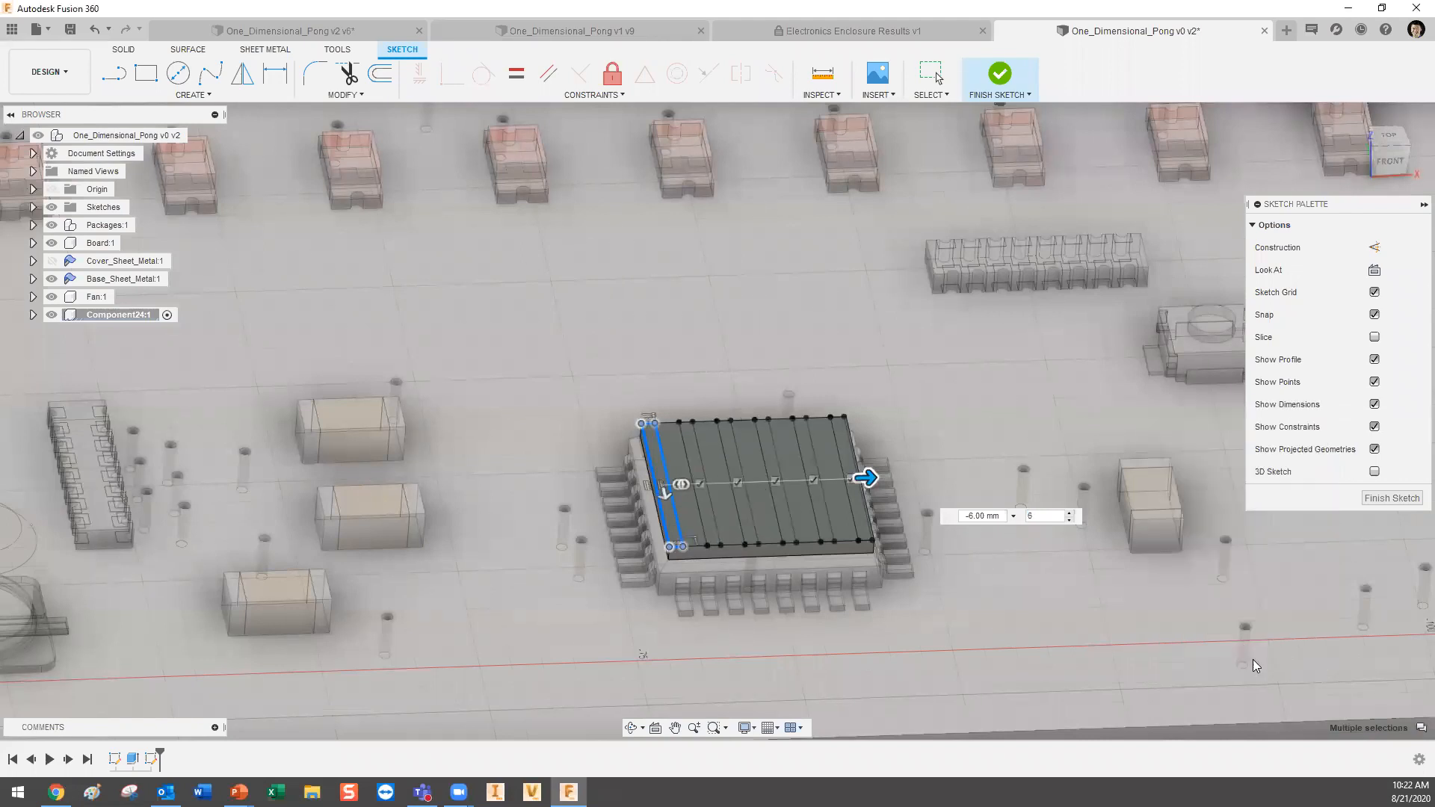
# Extrude the six narrow fin profiles 4.00 mm upward, joined to the heat sink base.
pyautogui.press('e')
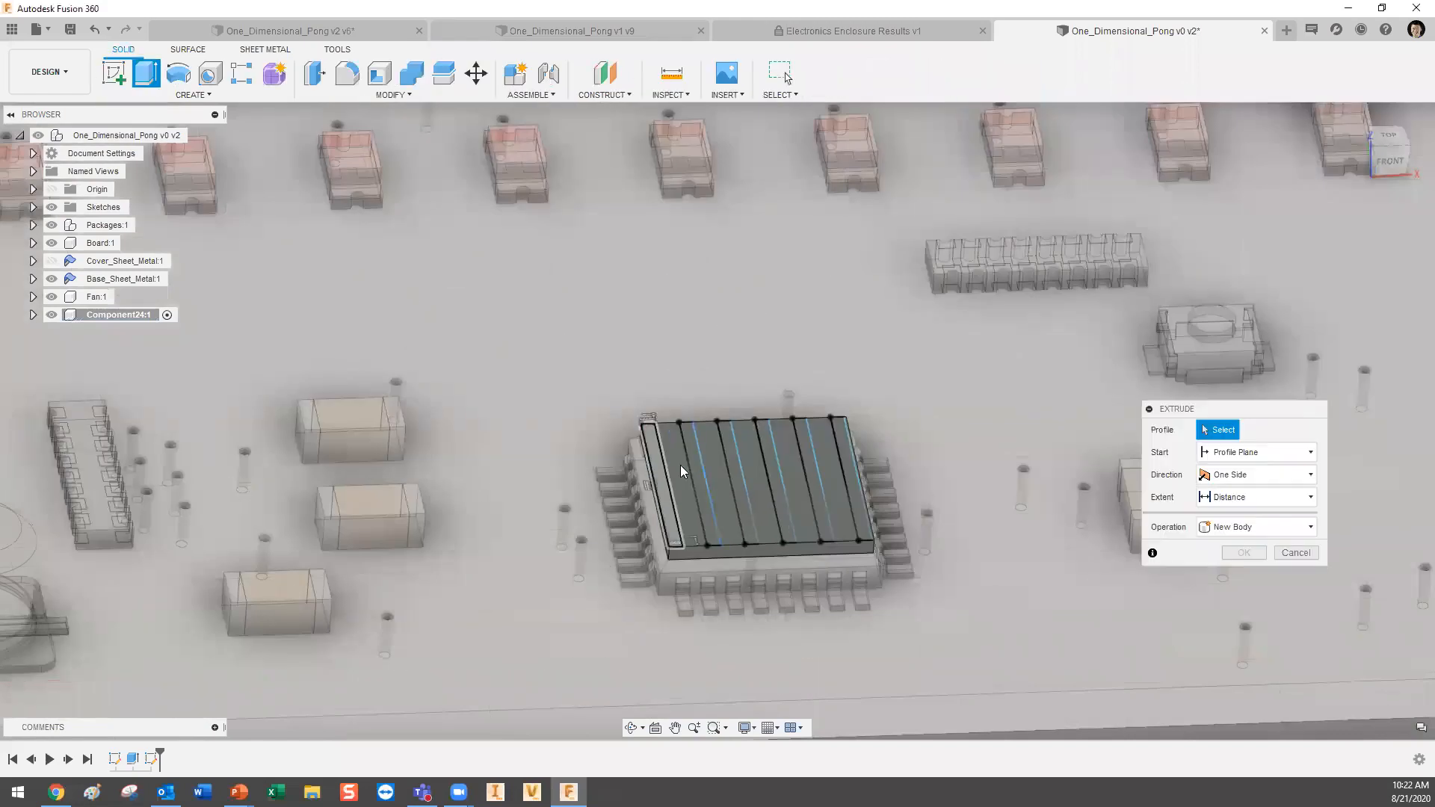
pyautogui.click(657, 471)
pyautogui.click(703, 493)
pyautogui.click(742, 469)
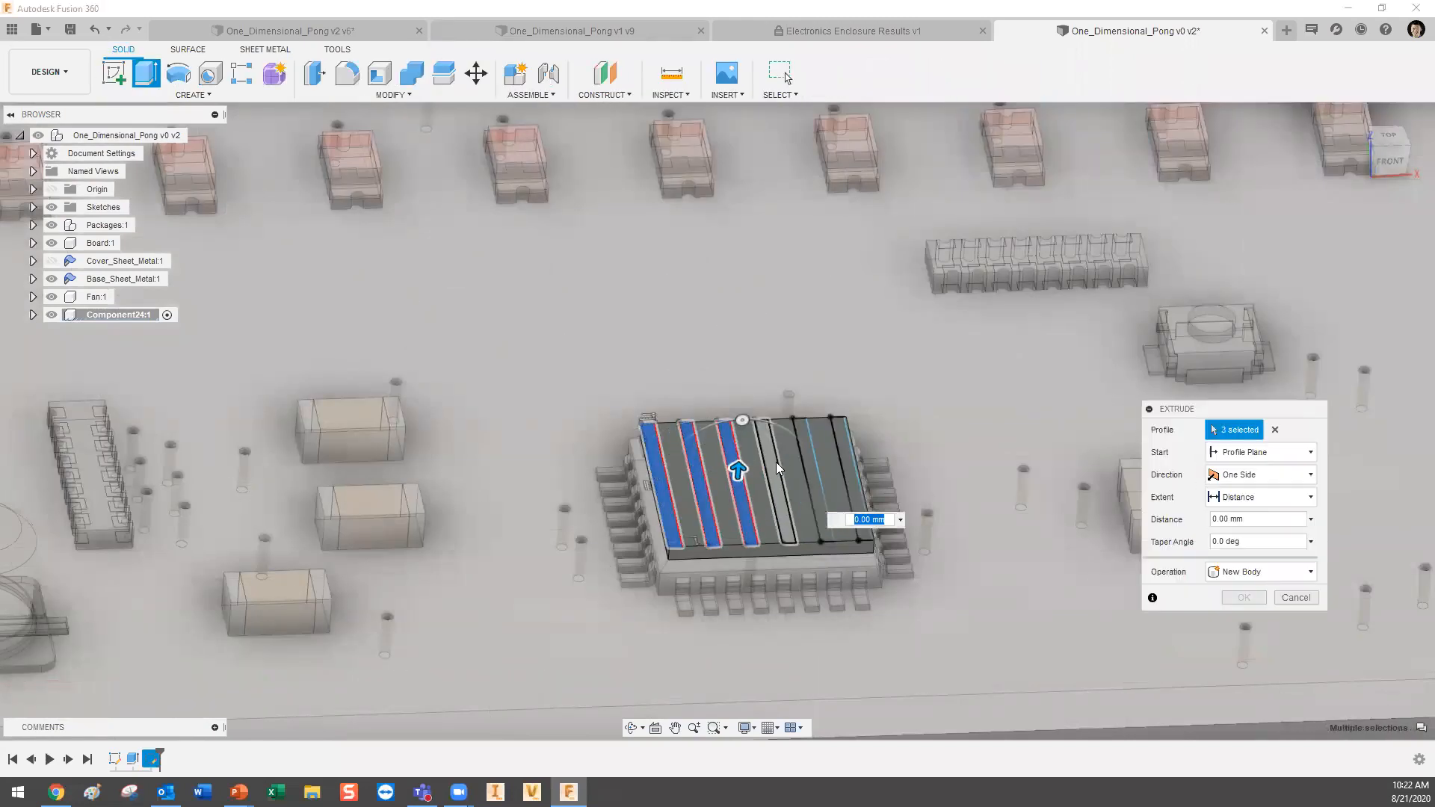
pyautogui.click(772, 469)
pyautogui.click(809, 466)
pyautogui.click(850, 459)
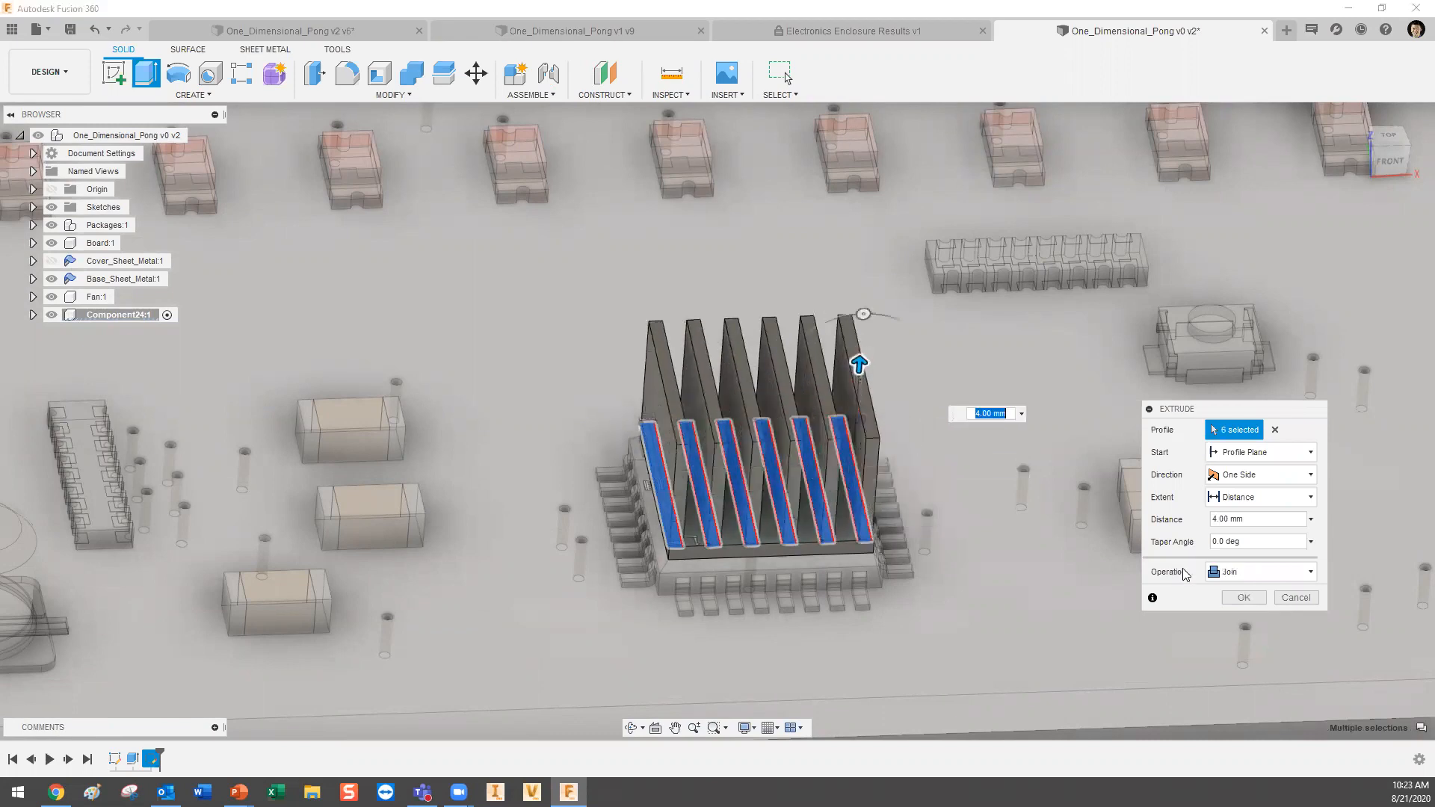
pyautogui.click(1244, 597)
pyautogui.keyDown('shift'); pyautogui.moveTo(925, 425); pyautogui.dragTo(860, 487, button='middle'); pyautogui.keyUp('shift')
pyautogui.scroll(-4, 861, 488)
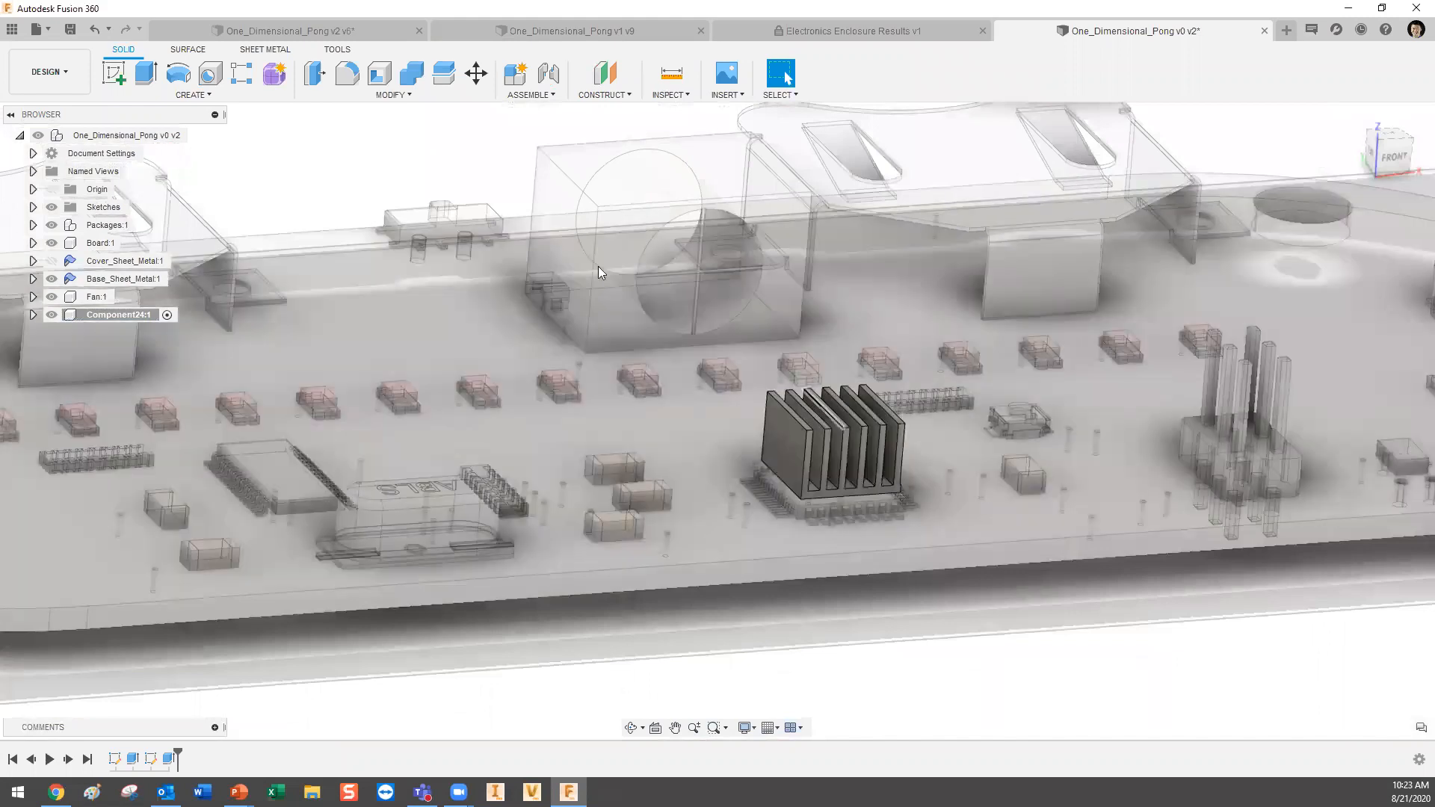
# Rename the new component as Heat Sink and activate the top-level One_Dimensional_Pong v0 assembly.
pyautogui.click(120, 315)
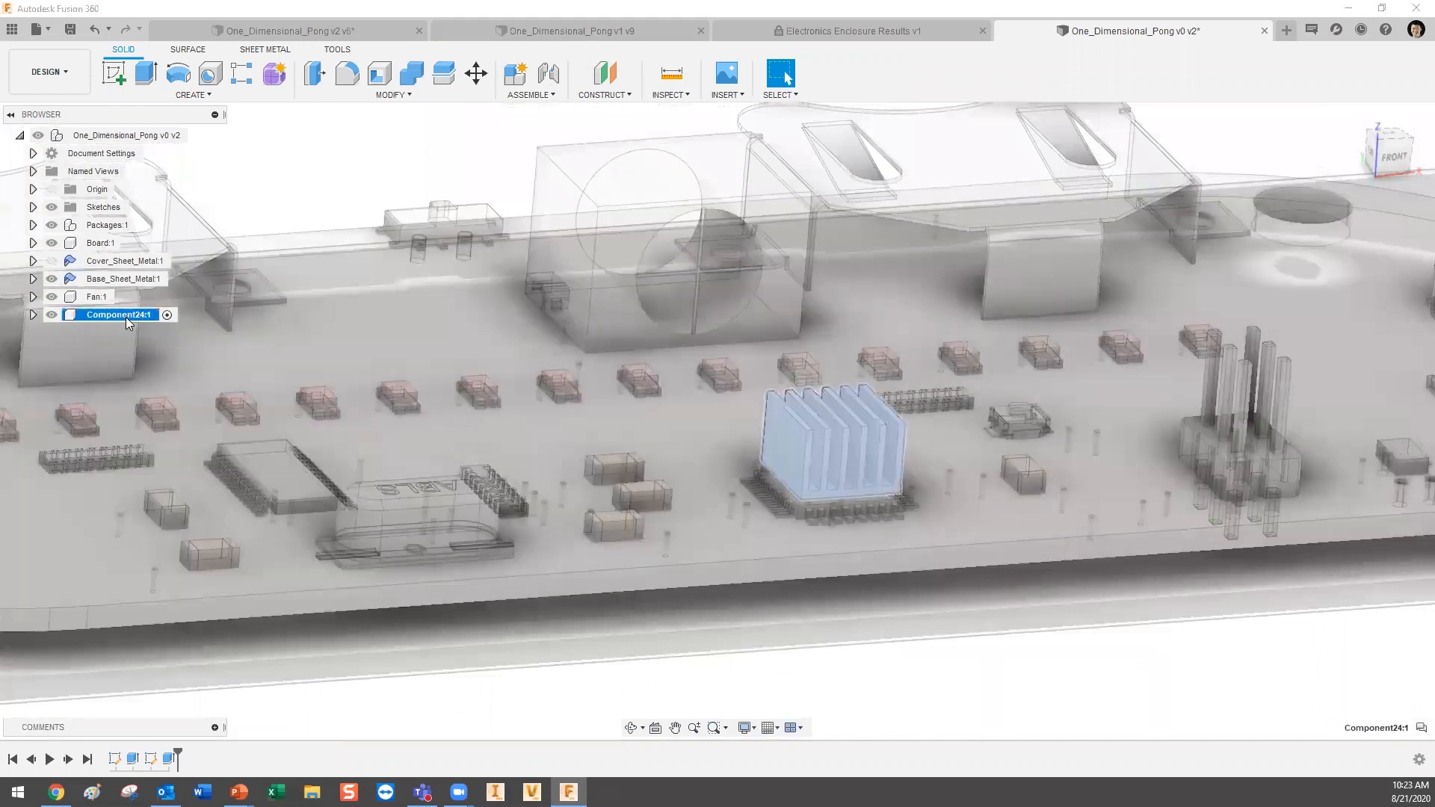
pyautogui.doubleClick(126, 317)
pyautogui.write('Heat Sink')
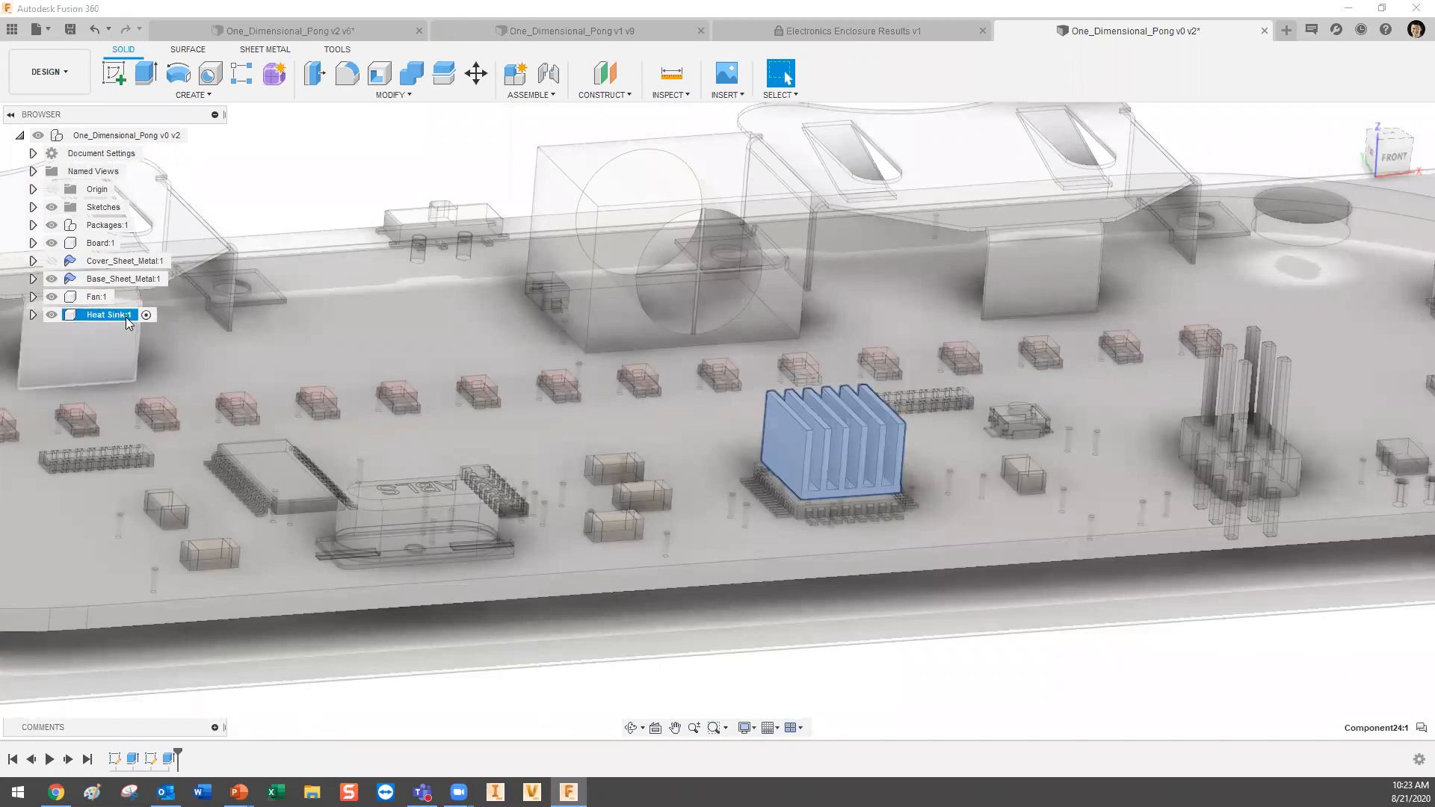
pyautogui.press('Return')
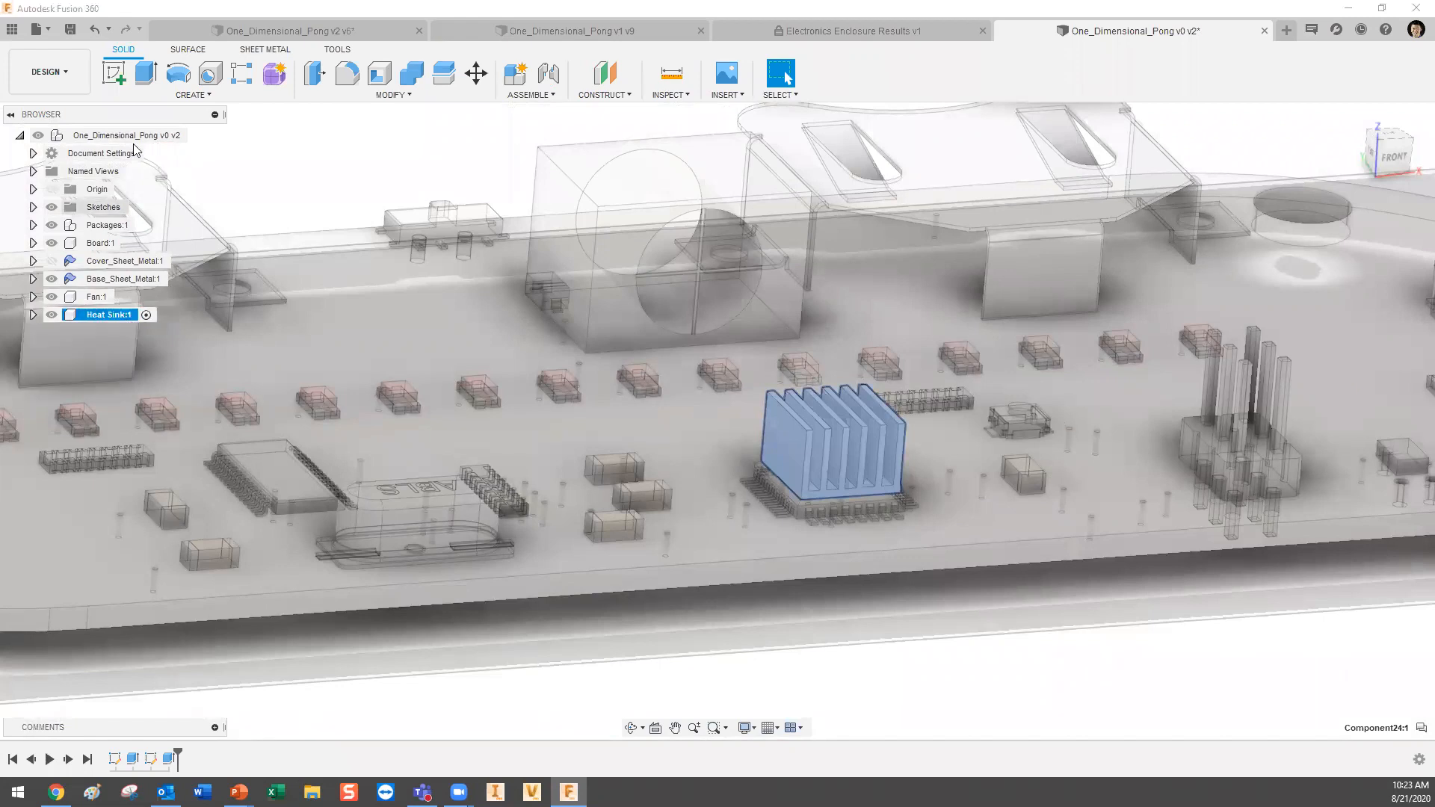
pyautogui.click(195, 135)
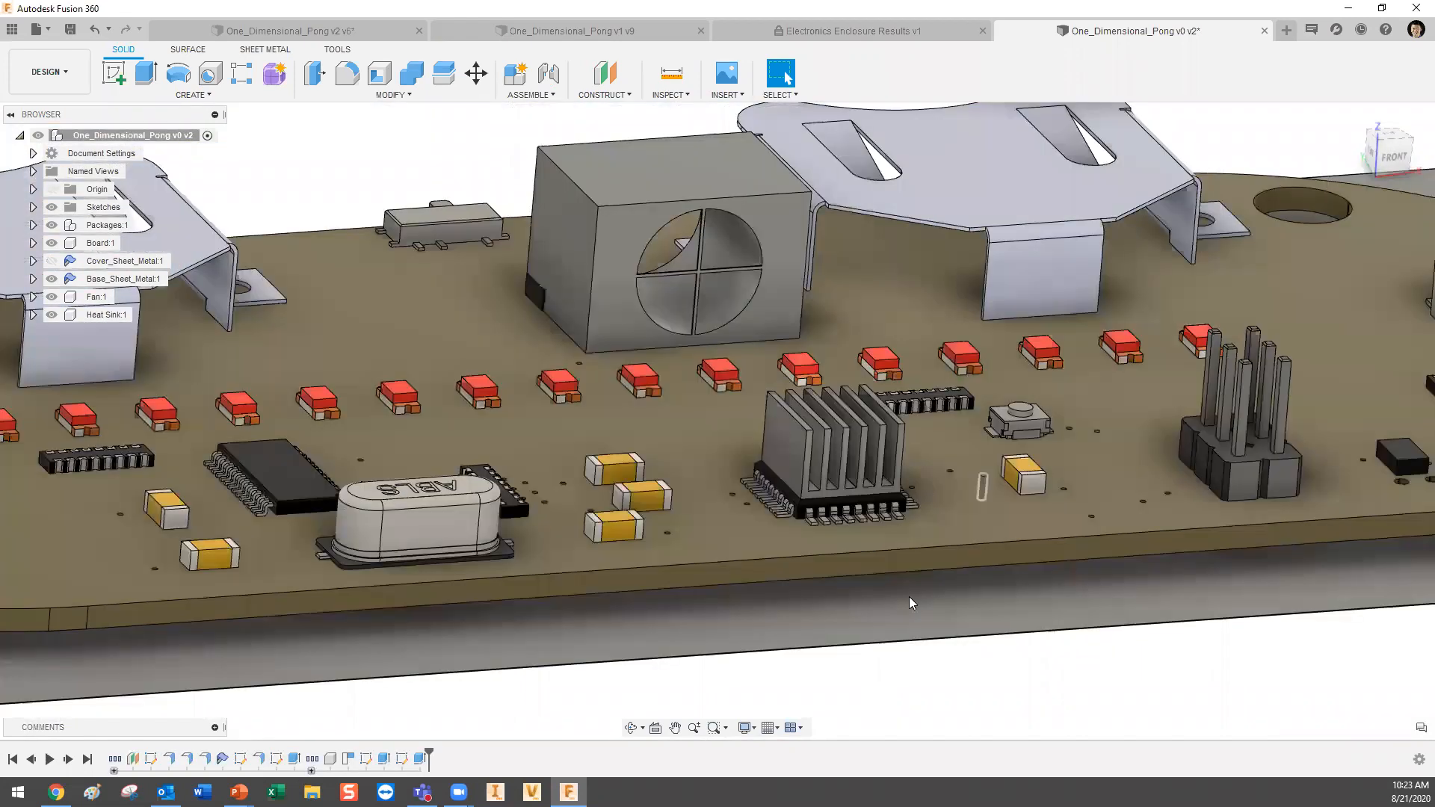
pyautogui.scroll(-5, 845, 473)
pyautogui.scroll(-3, 845, 472)
pyautogui.scroll(3, 879, 479)
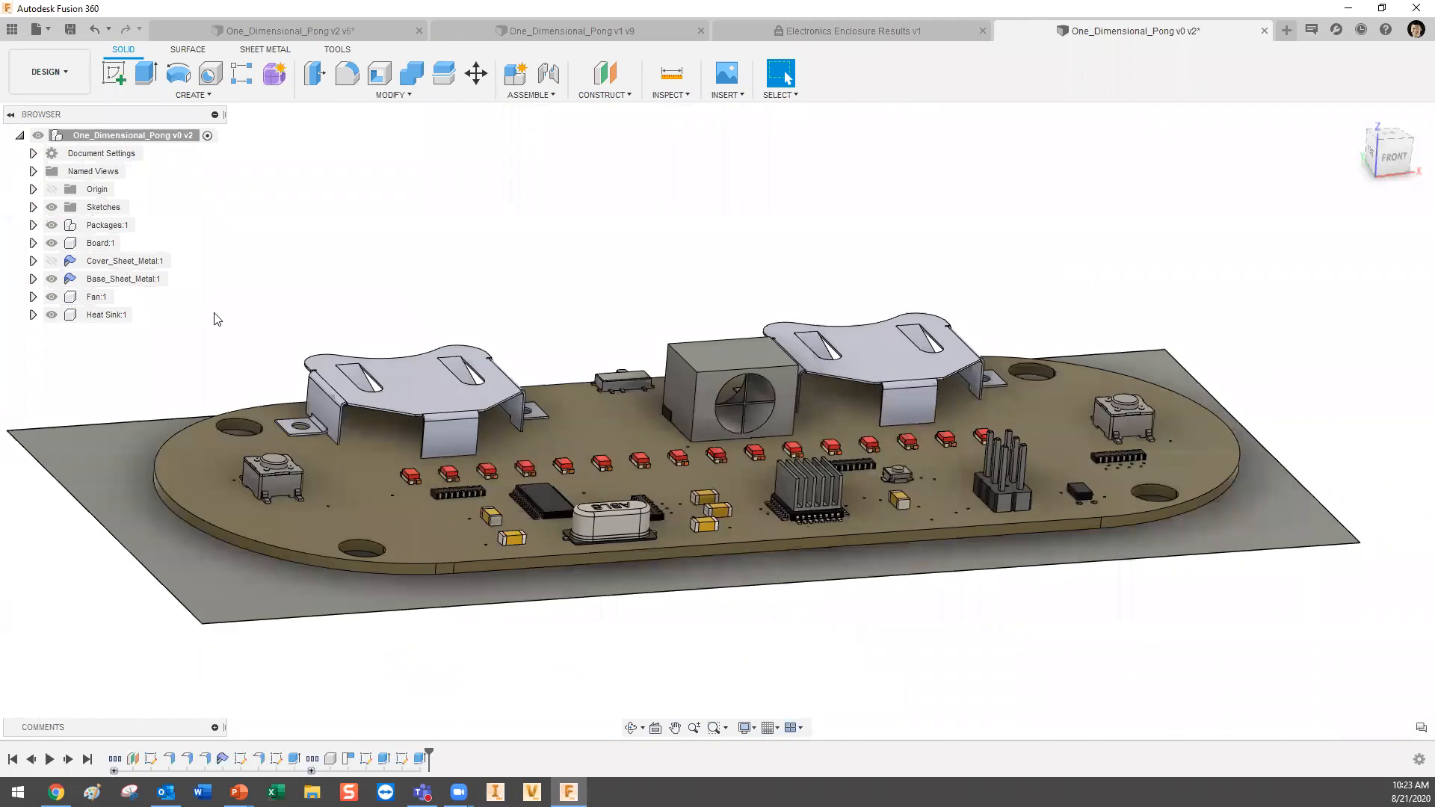
# Show the sheet metal cover and start a sketch on its front face.
pyautogui.click(51, 261)
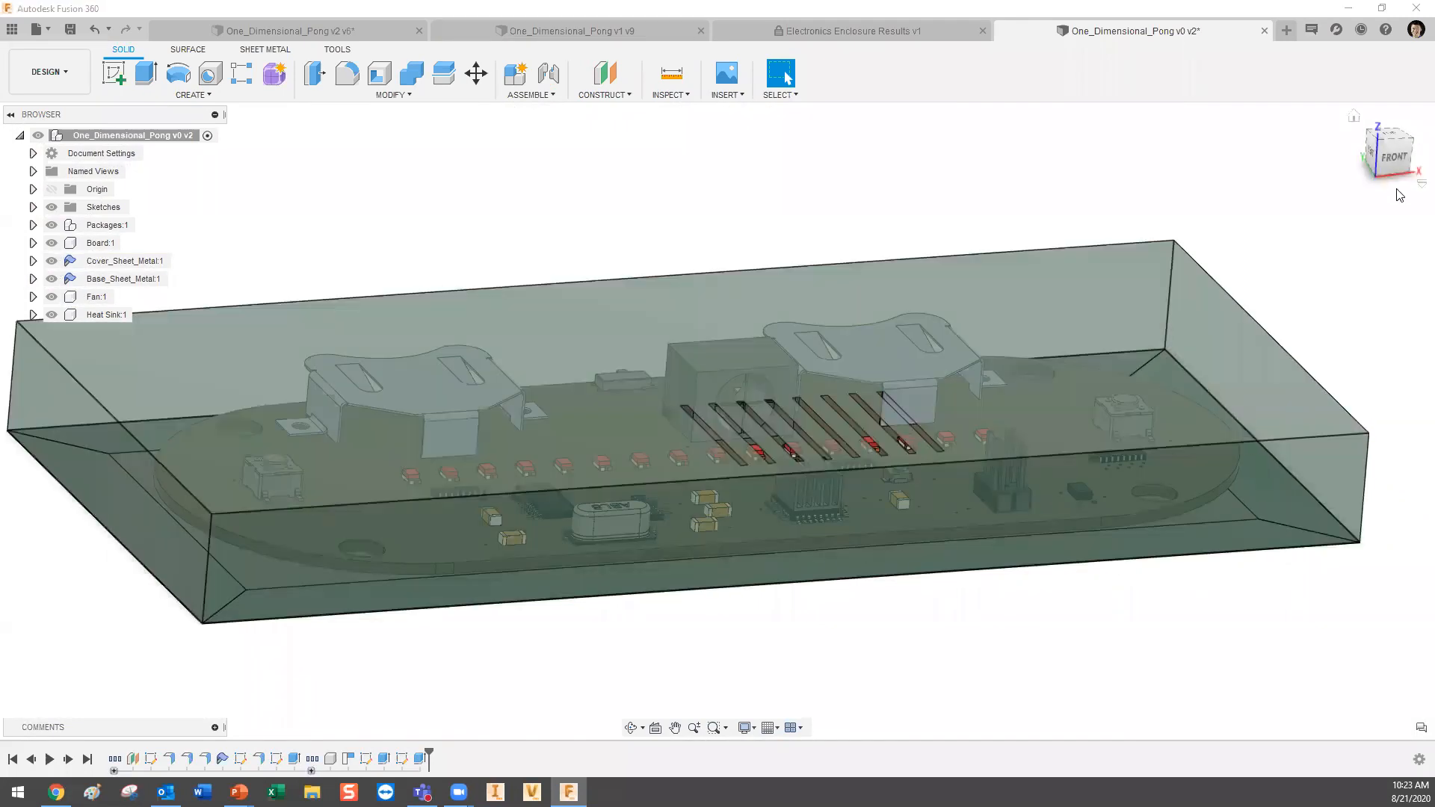
pyautogui.click(1392, 157)
pyautogui.scroll(3, 770, 456)
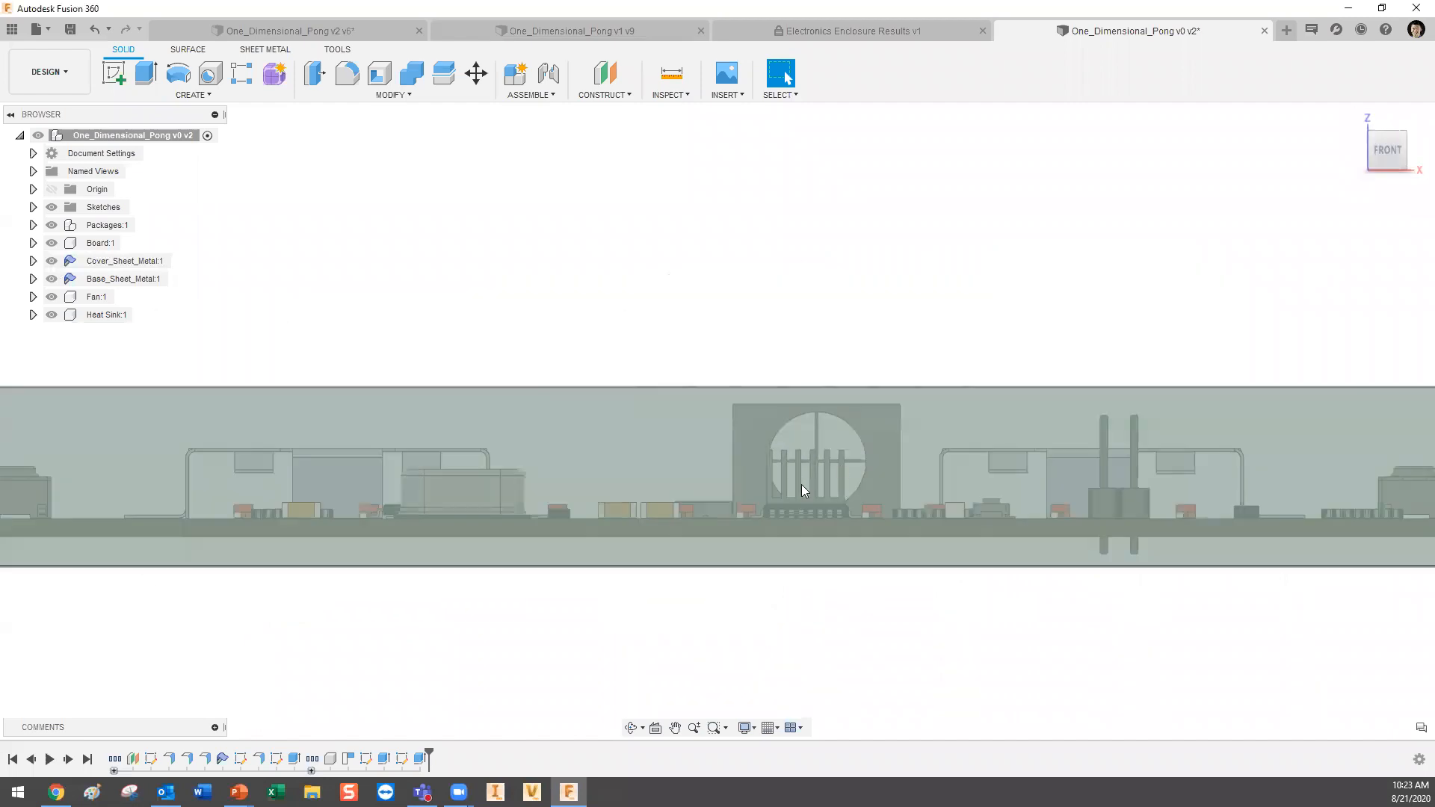
pyautogui.scroll(-1, 919, 503)
pyautogui.moveTo(920, 503); pyautogui.dragTo(887, 497, button='middle')
pyautogui.scroll(2, 781, 430)
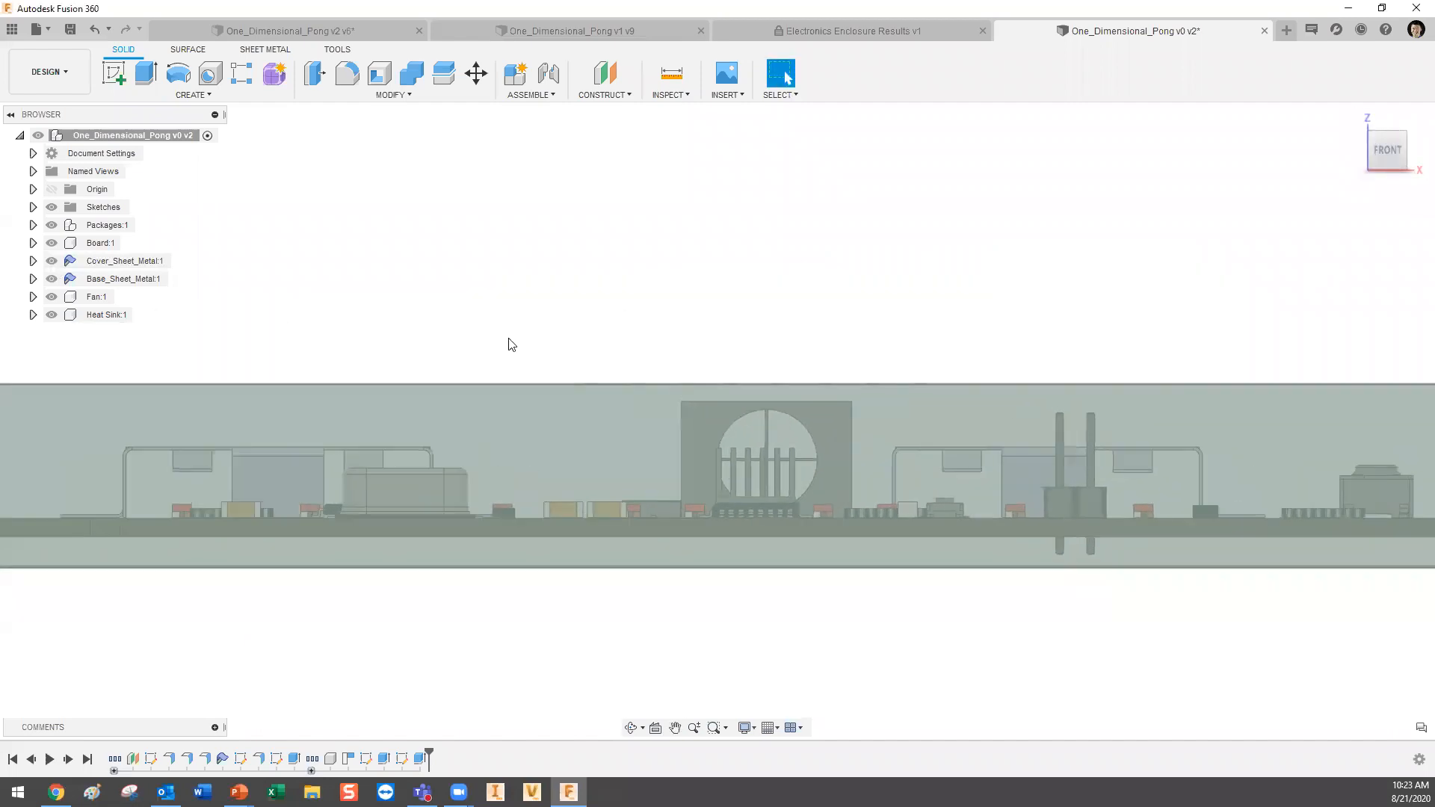
pyautogui.click(123, 73)
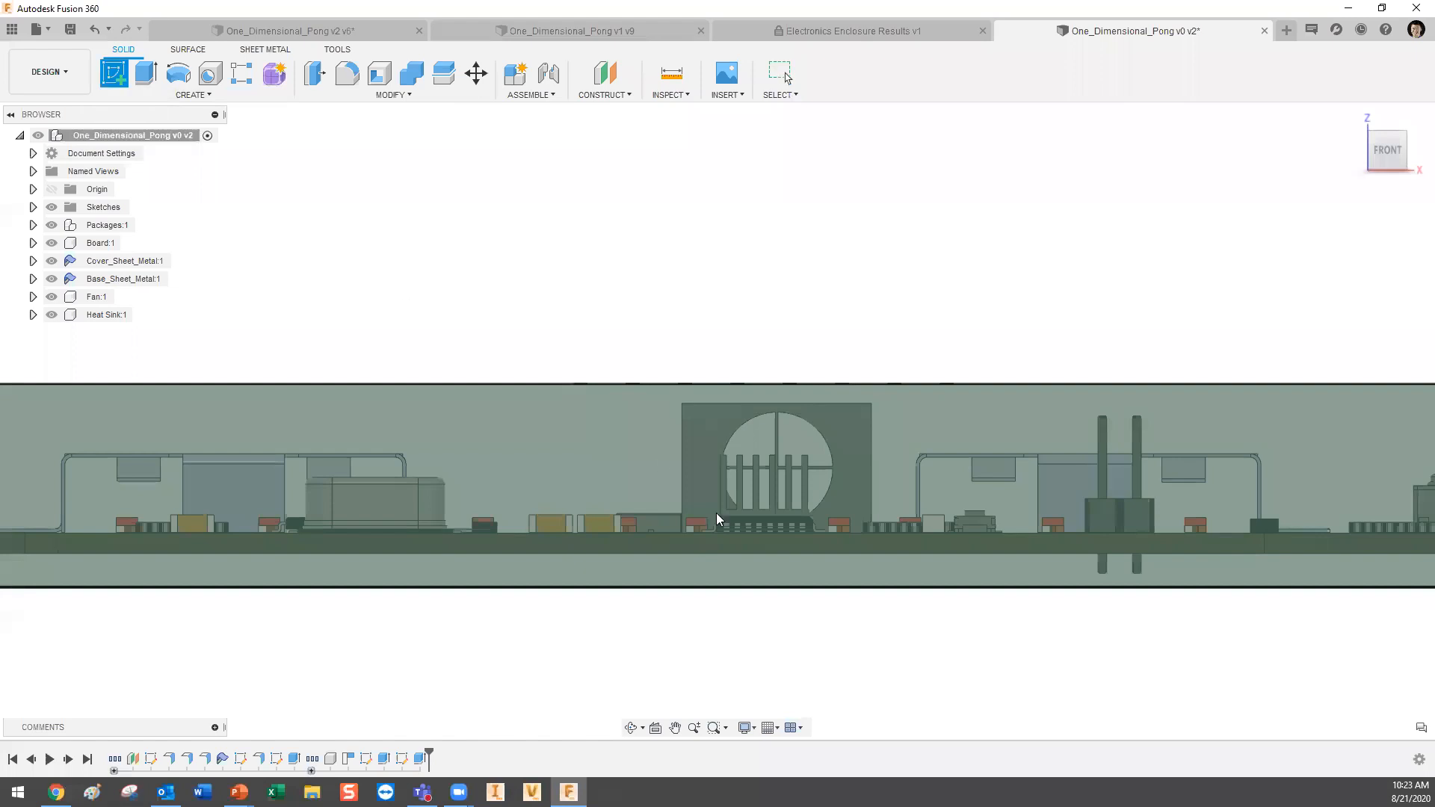
pyautogui.click(794, 470)
# Sketch a narrow vertical rectangle spanning most of the cover's front face height, just beside the fan outline.
pyautogui.click(146, 73)
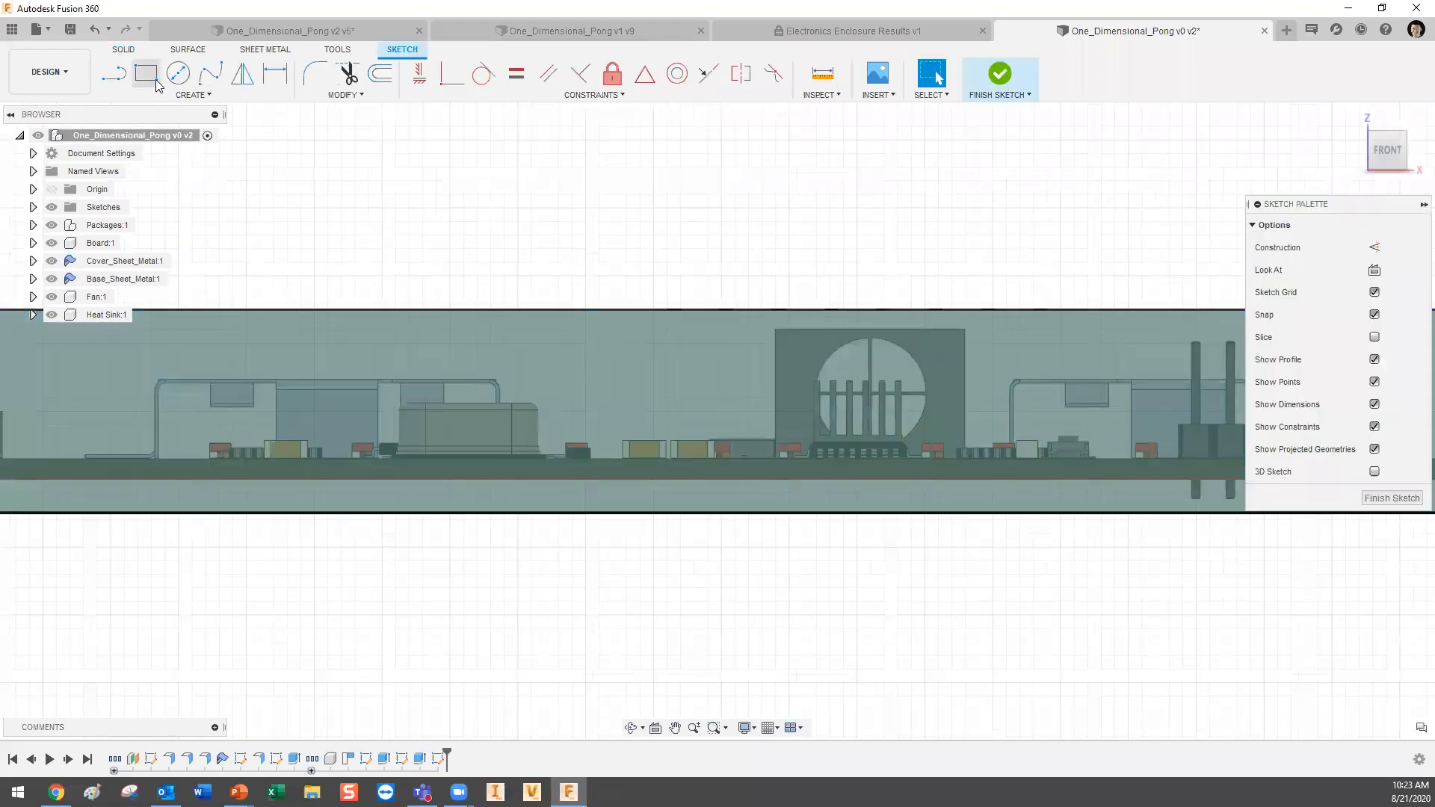
pyautogui.scroll(-2, 248, 502)
pyautogui.scroll(3, 680, 362)
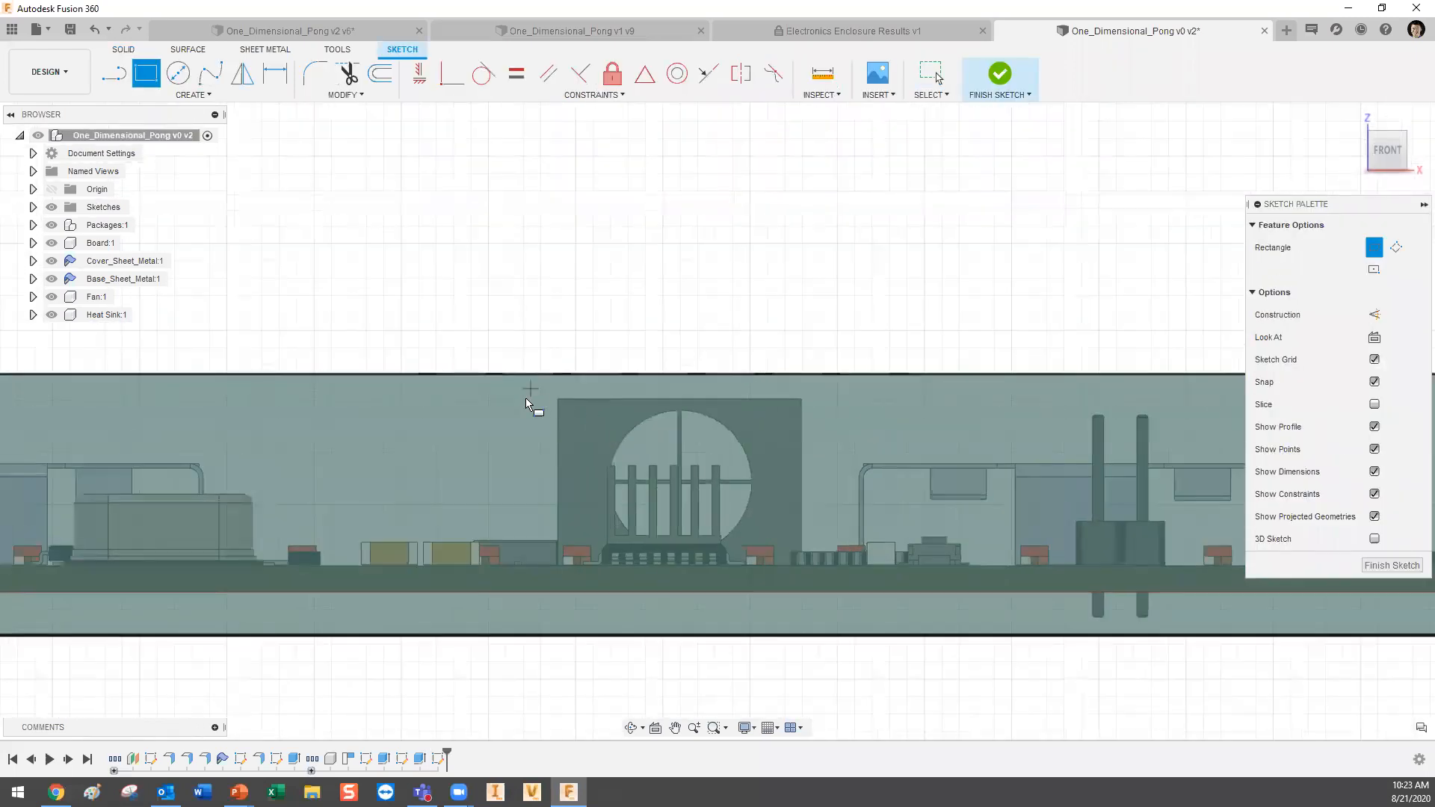
pyautogui.click(511, 394)
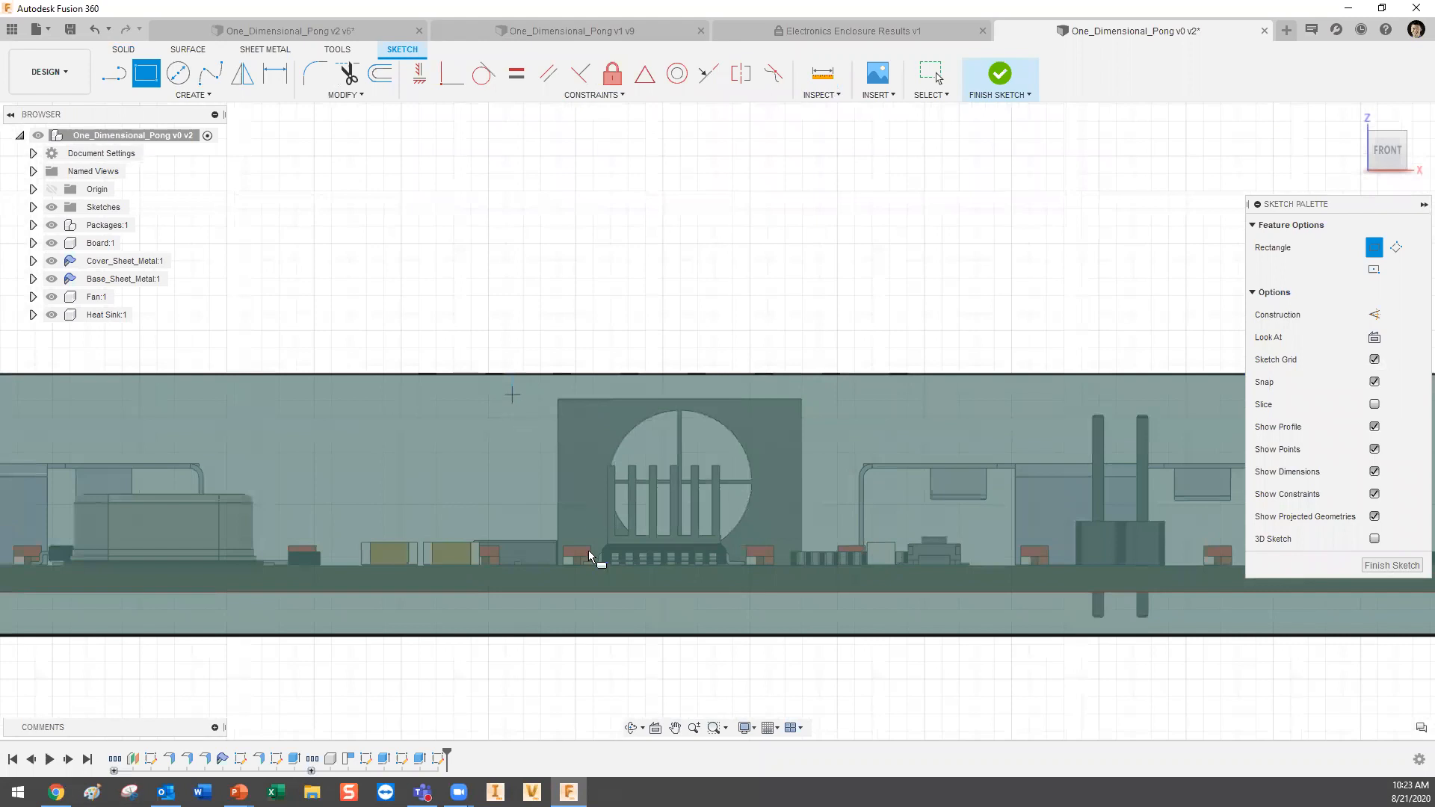
pyautogui.click(530, 614)
pyautogui.press('Escape')
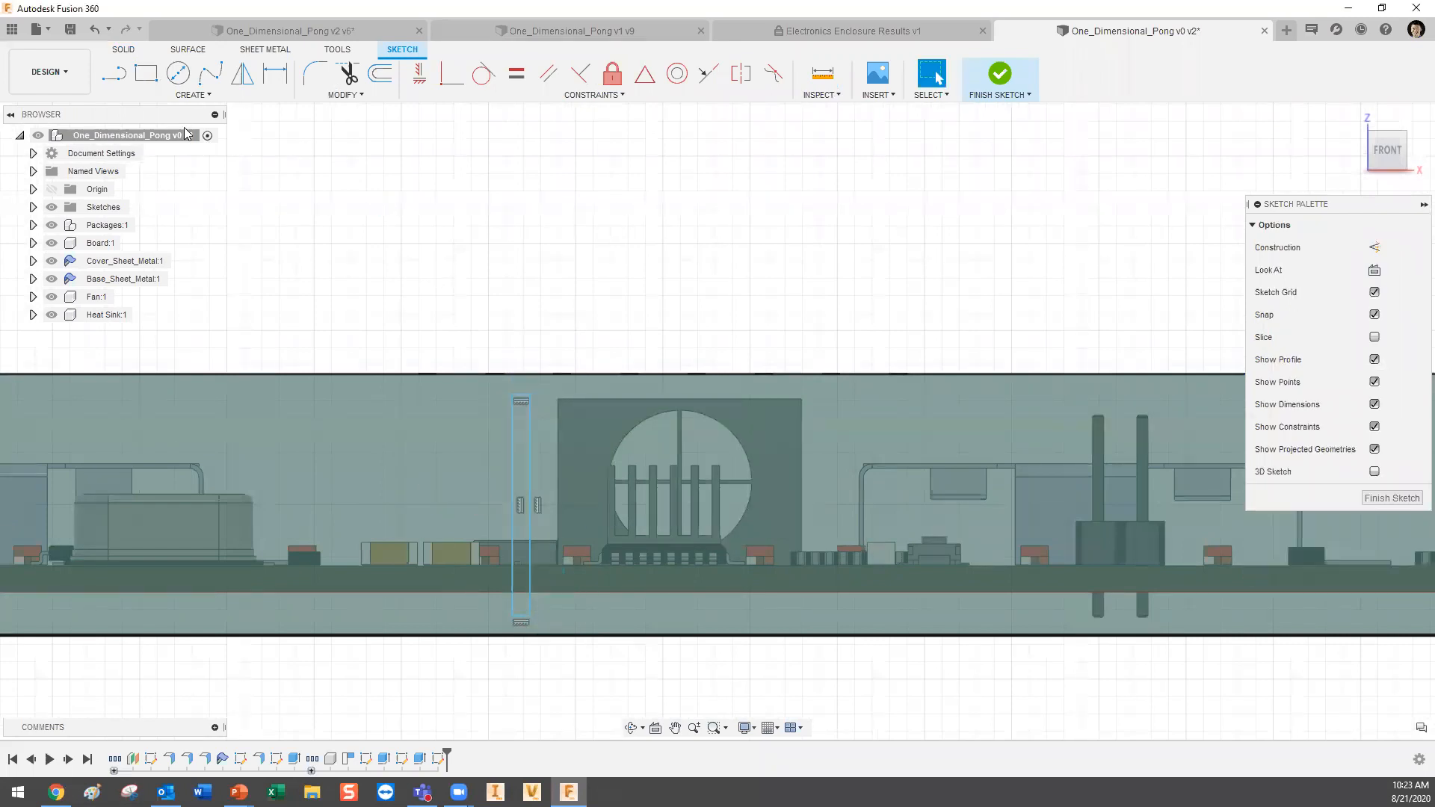
# Pattern the narrow rectangle horizontally across the fan and heat sink area with quantity 6 over an extent of 16.00 mm.
pyautogui.click(176, 103)
pyautogui.click(180, 348)
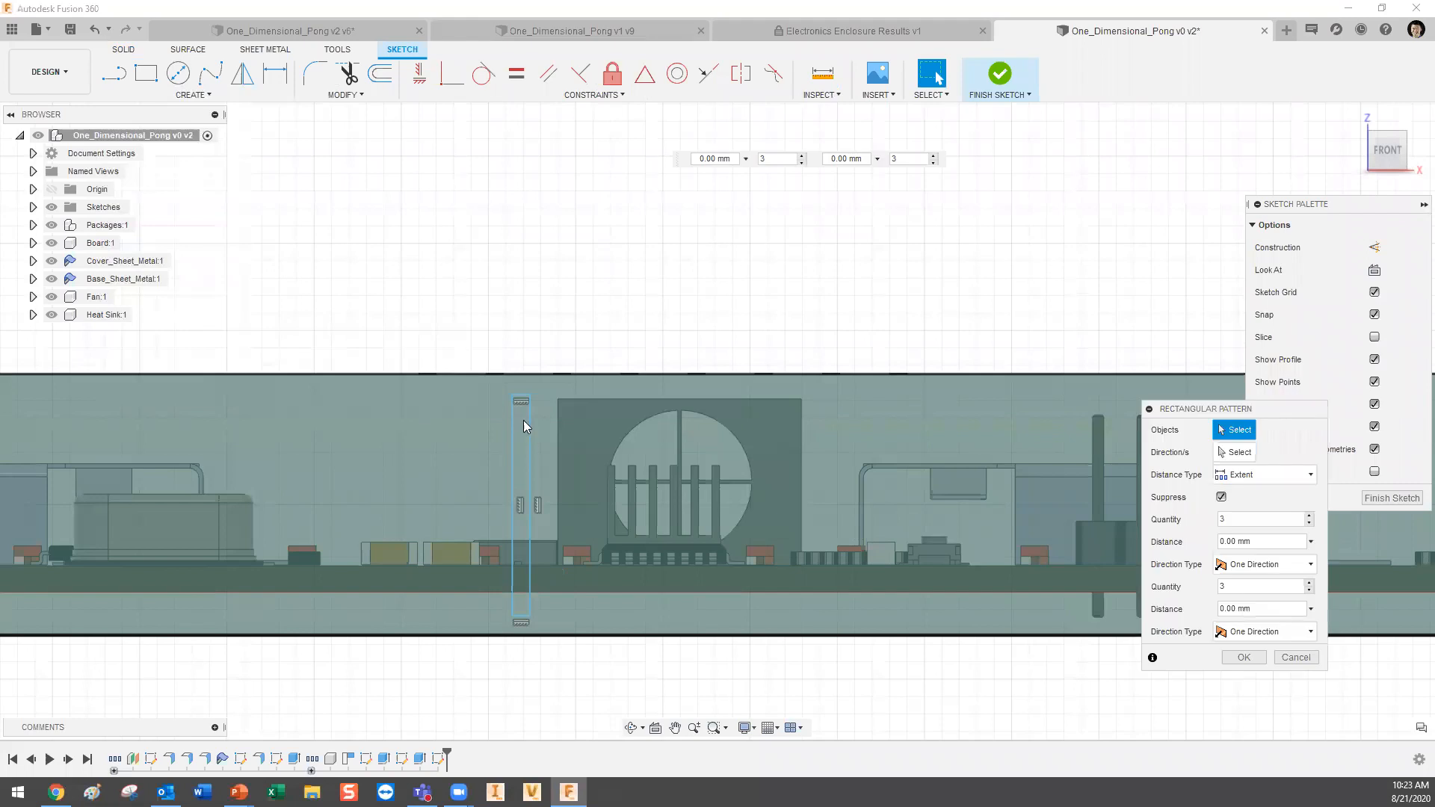
pyautogui.moveTo(474, 377); pyautogui.dragTo(580, 634)
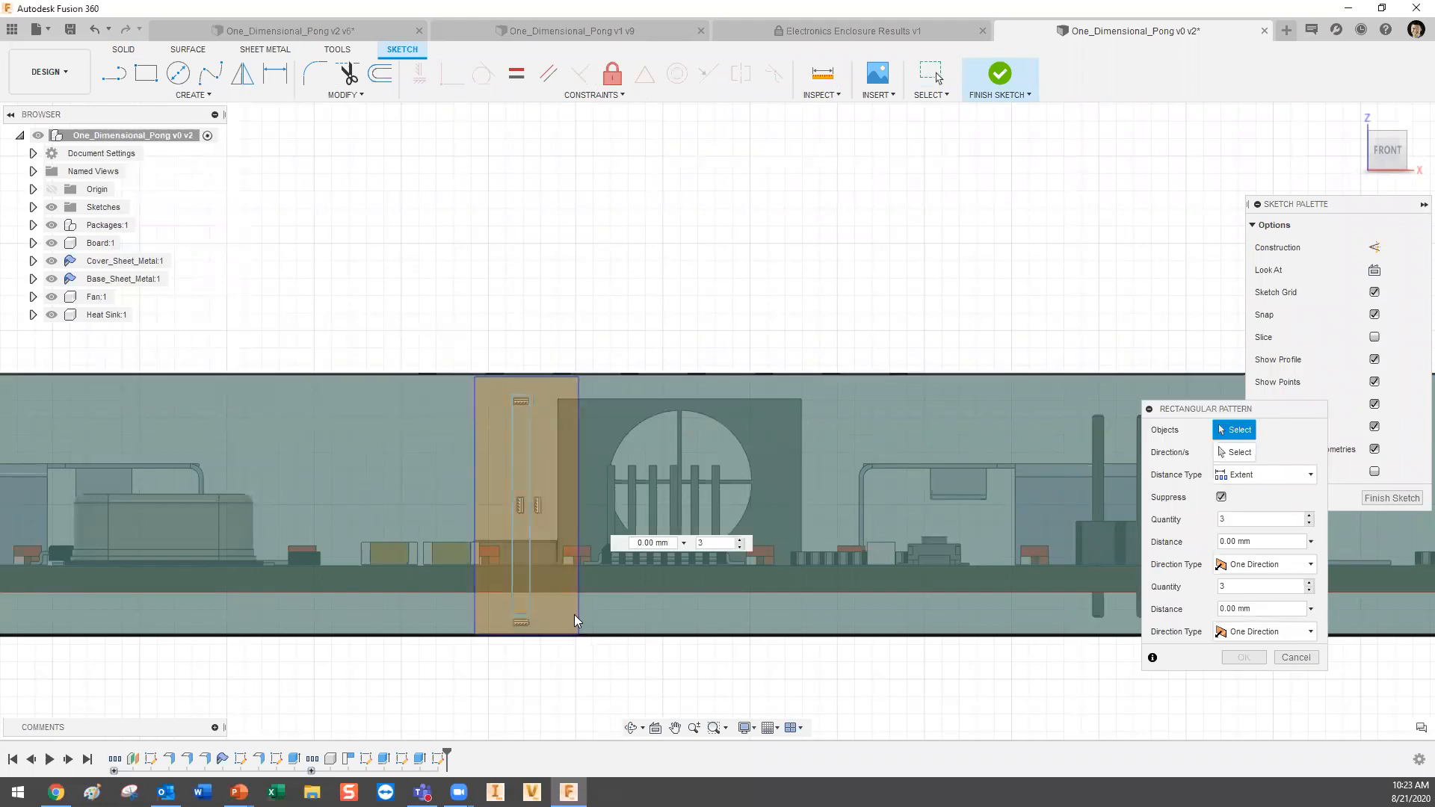
pyautogui.moveTo(541, 503); pyautogui.dragTo(816, 535)
pyautogui.press('Tab')
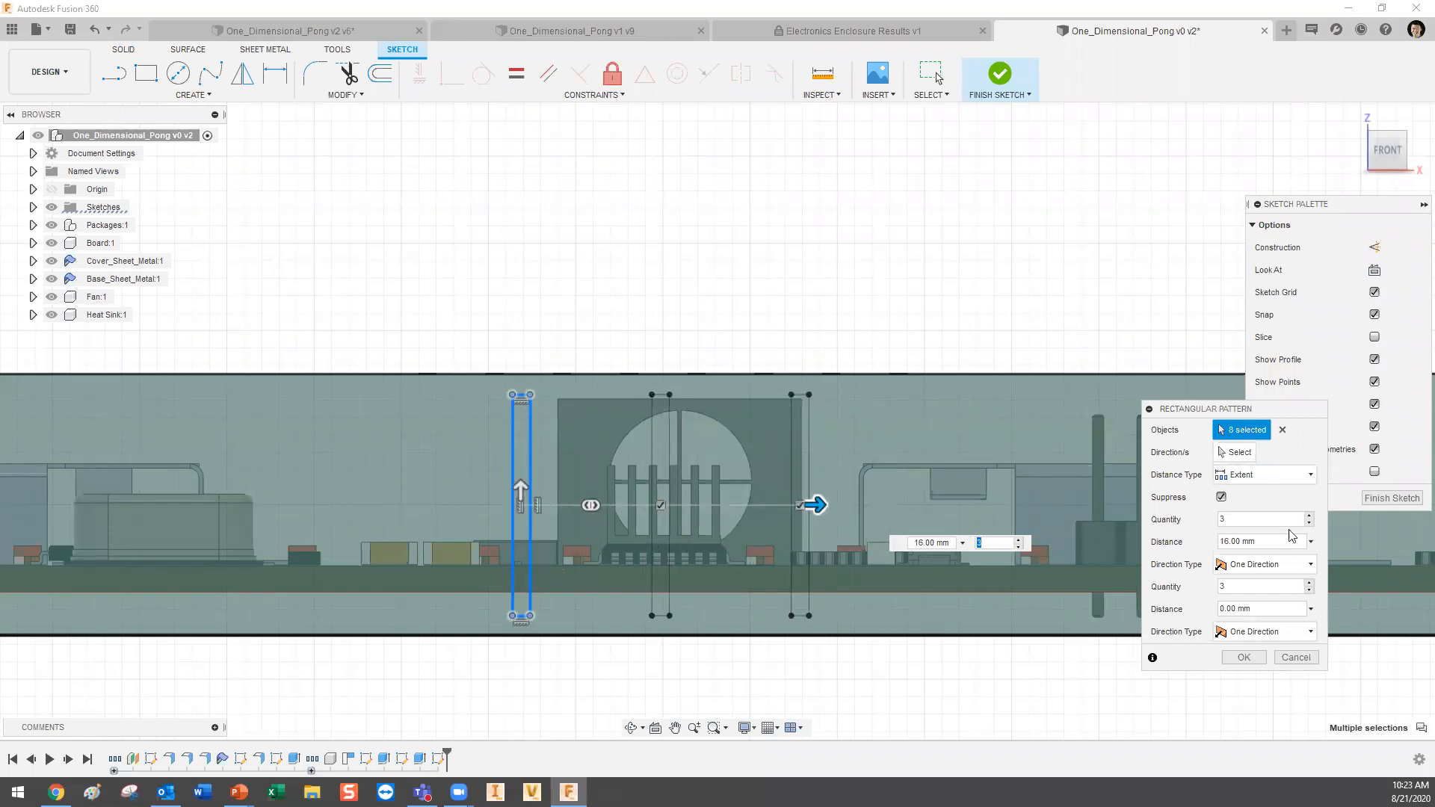
pyautogui.click(1308, 515)
pyautogui.click(1309, 516)
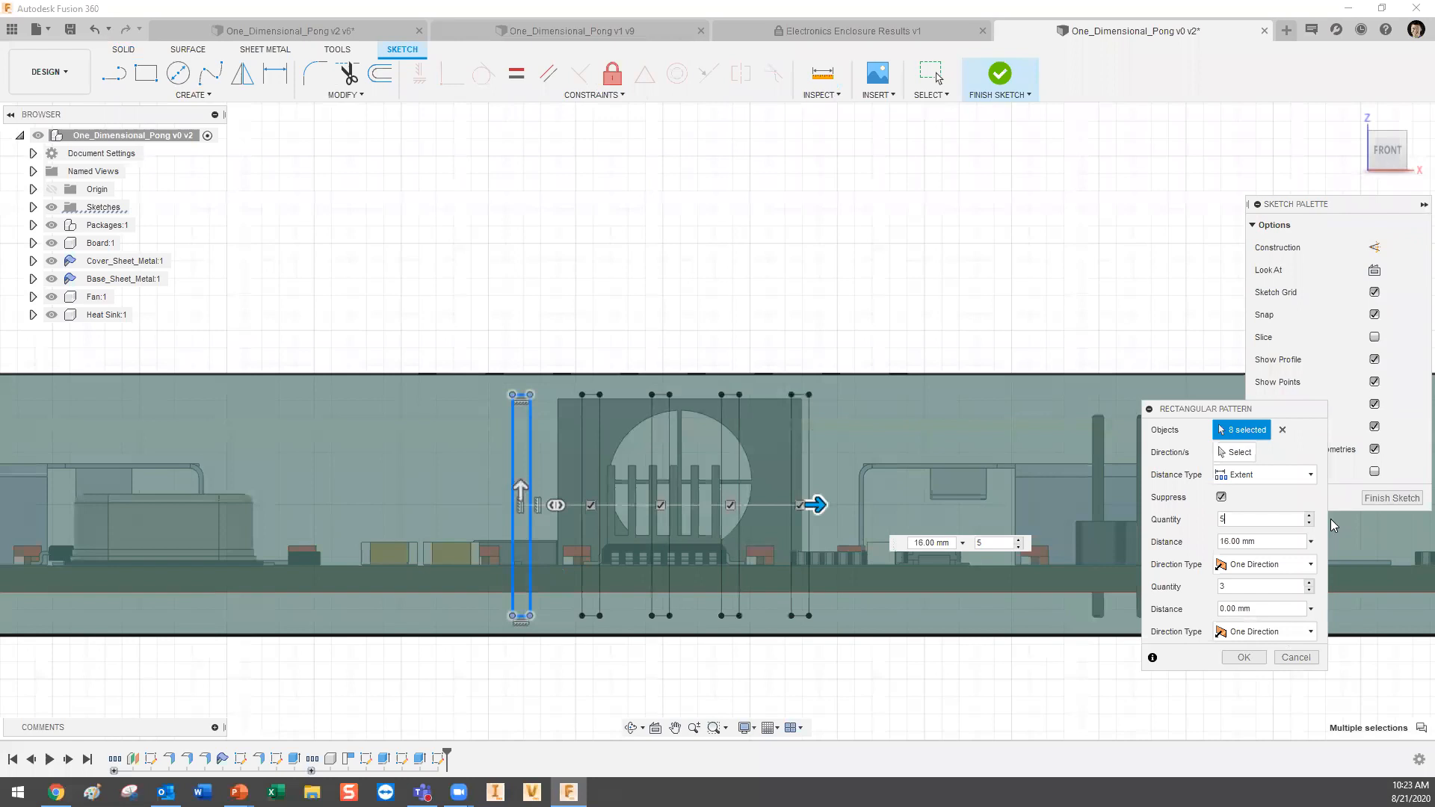
pyautogui.click(1308, 516)
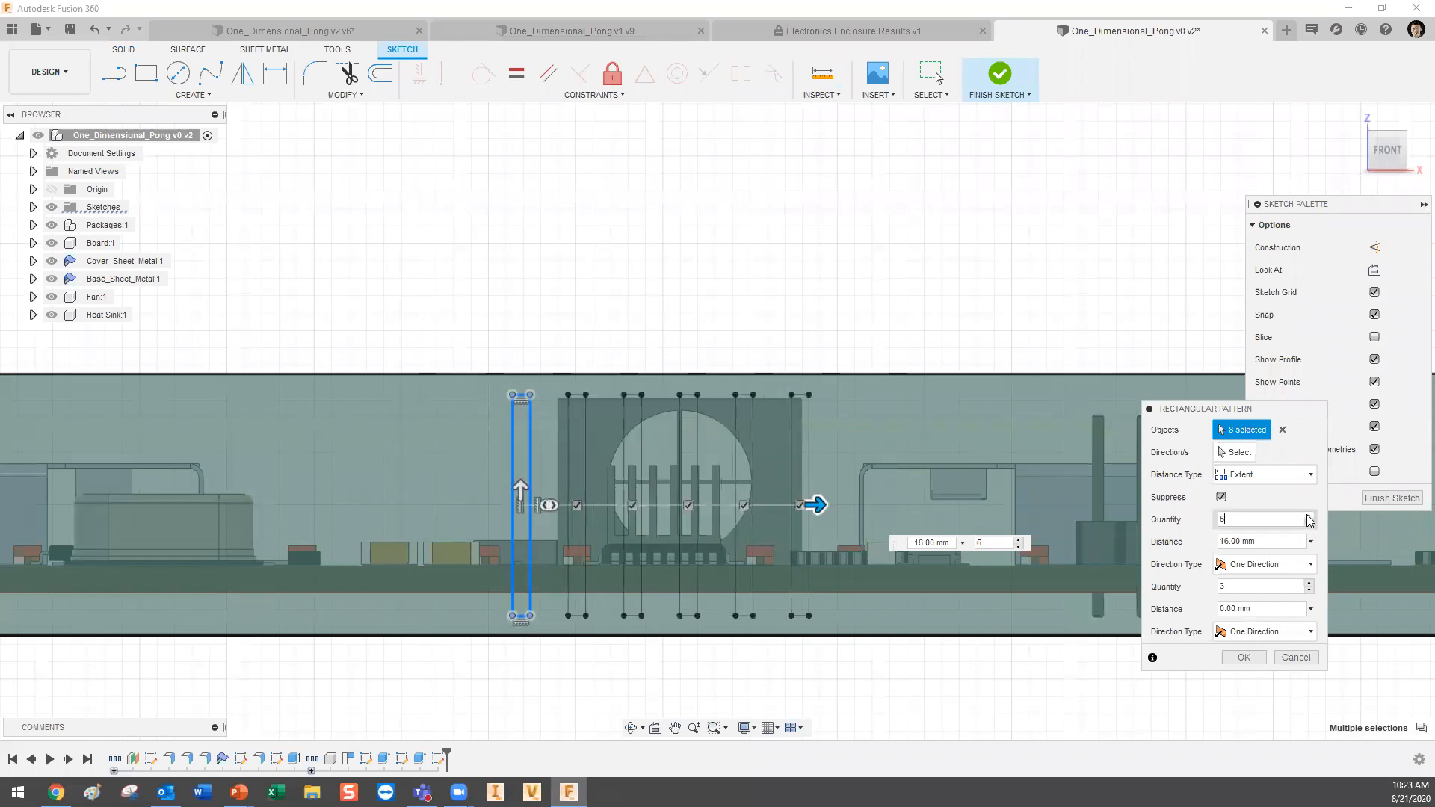
pyautogui.click(1243, 656)
# Extrude the six rectangle profiles -2.00 mm as a cut to form vent slots in the cover's front wall.
pyautogui.press('e')
pyautogui.click(521, 503)
pyautogui.click(577, 502)
pyautogui.click(632, 480)
pyautogui.click(688, 476)
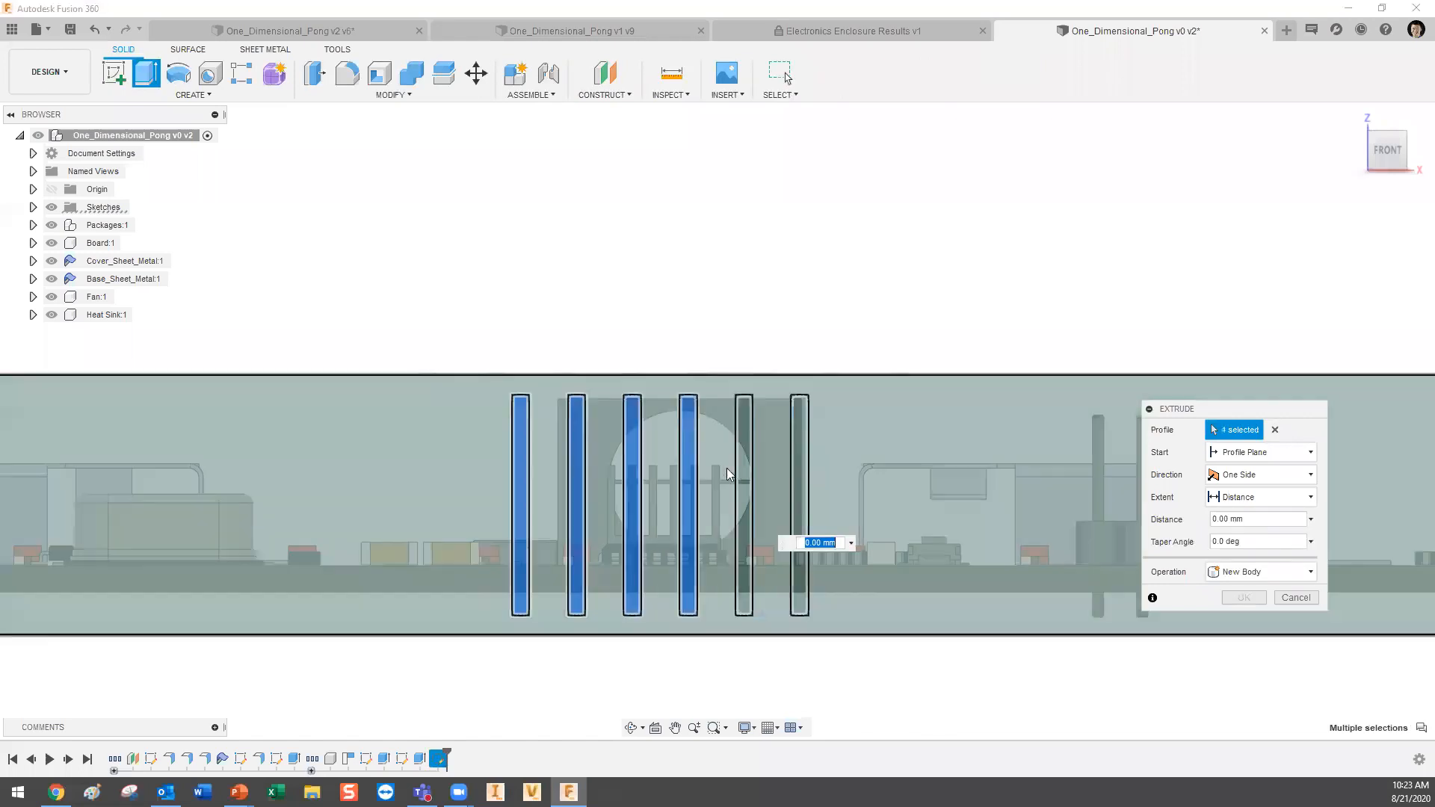
pyautogui.click(743, 473)
pyautogui.click(798, 470)
pyautogui.keyDown('shift'); pyautogui.moveTo(798, 474); pyautogui.dragTo(802, 507, button='middle'); pyautogui.keyUp('shift')
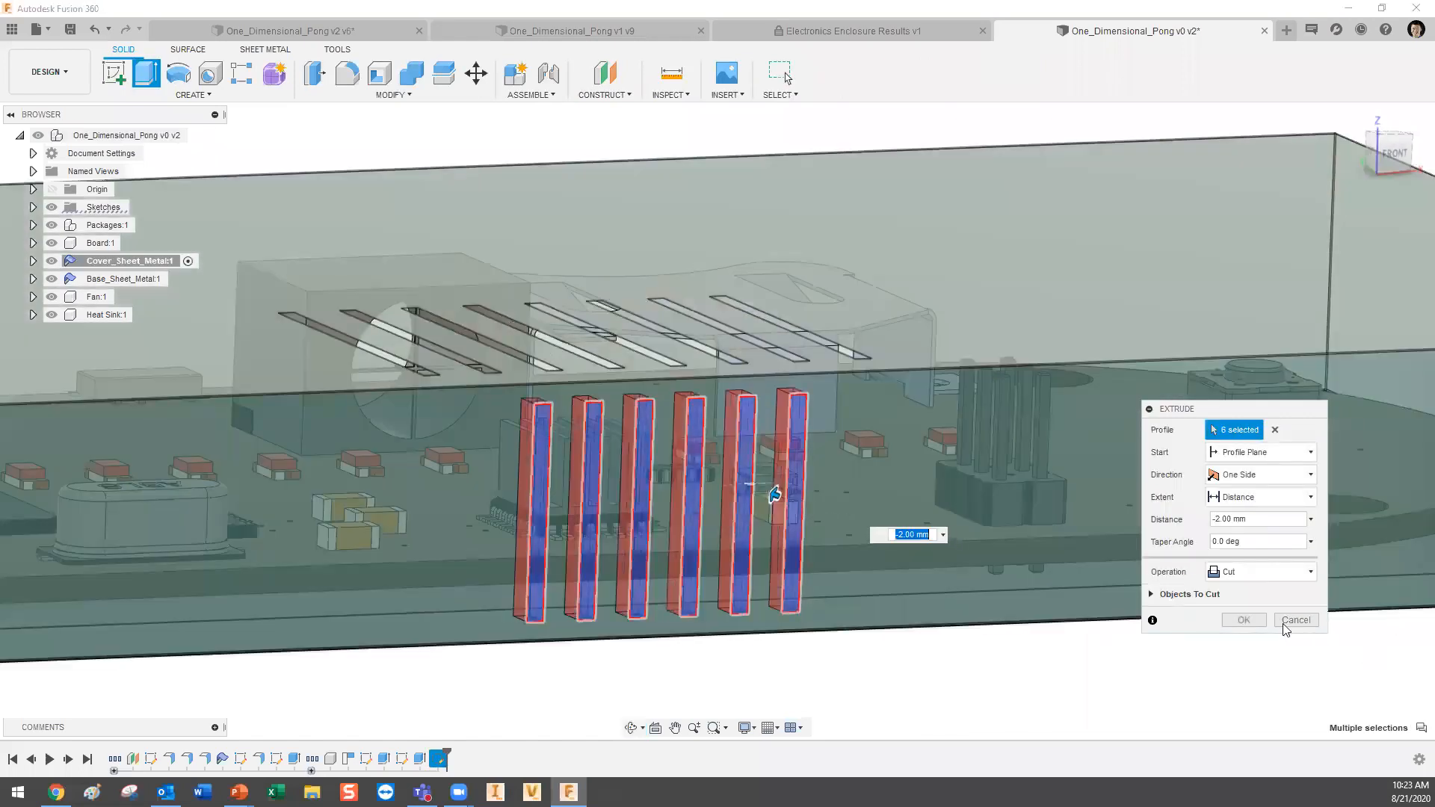
pyautogui.press('Return')
pyautogui.keyDown('shift'); pyautogui.moveTo(1047, 644); pyautogui.dragTo(1033, 540, button='middle'); pyautogui.keyUp('shift')
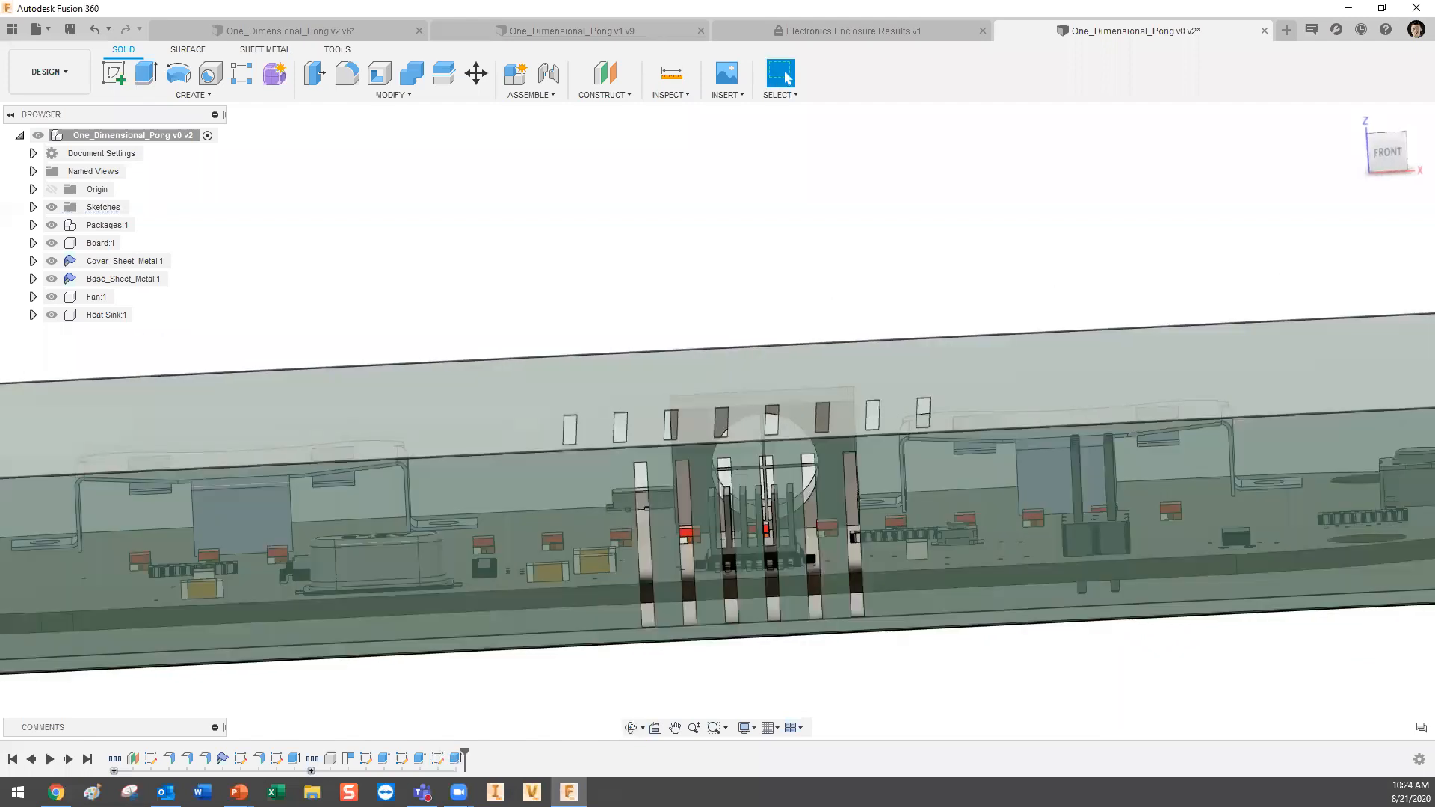
pyautogui.keyDown('shift'); pyautogui.moveTo(840, 384); pyautogui.dragTo(854, 382, button='middle'); pyautogui.keyUp('shift')
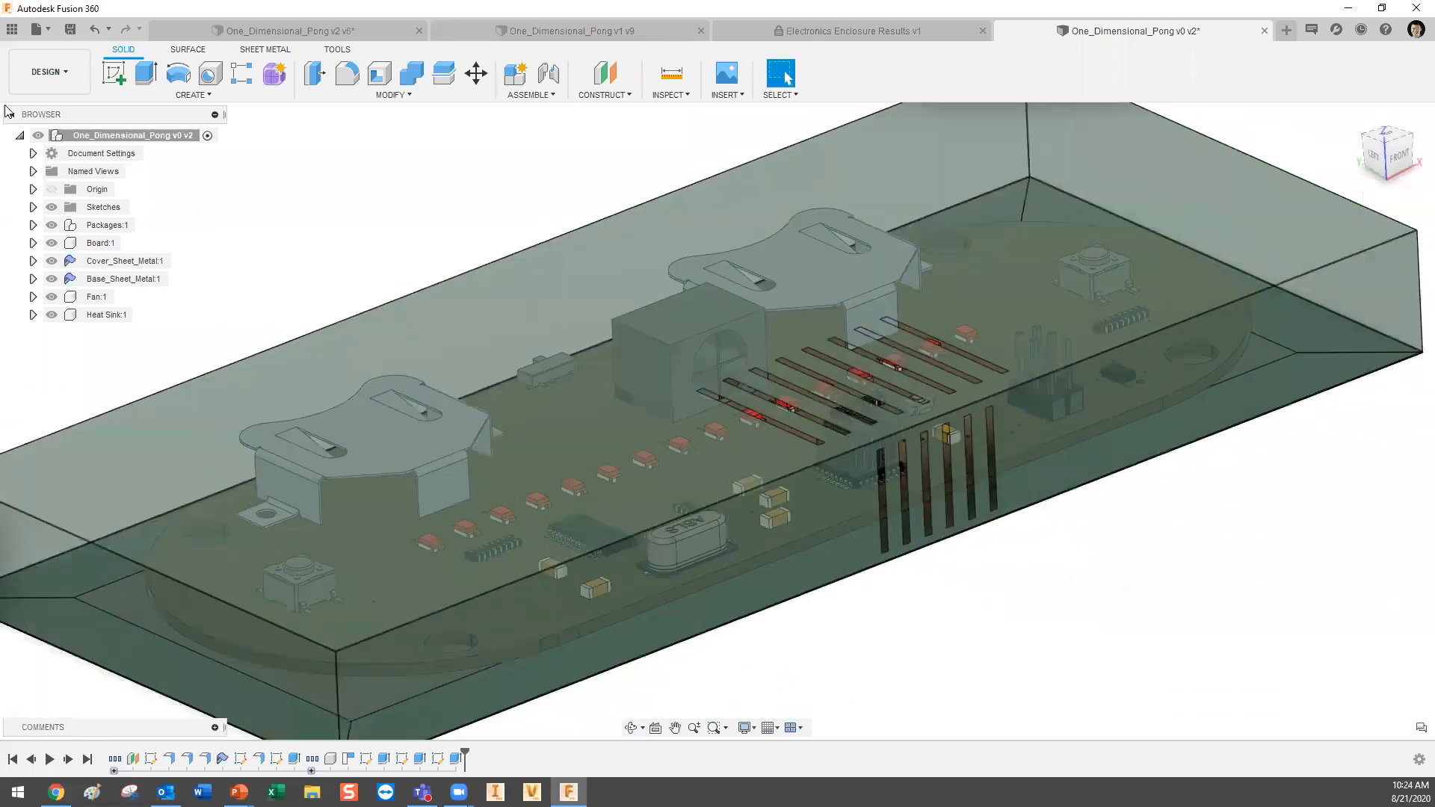
# Switch to the Simulation workspace and assign a Heat Sink heat transfer condition to the finned body on the chip.
pyautogui.click(49, 72)
pyautogui.click(51, 213)
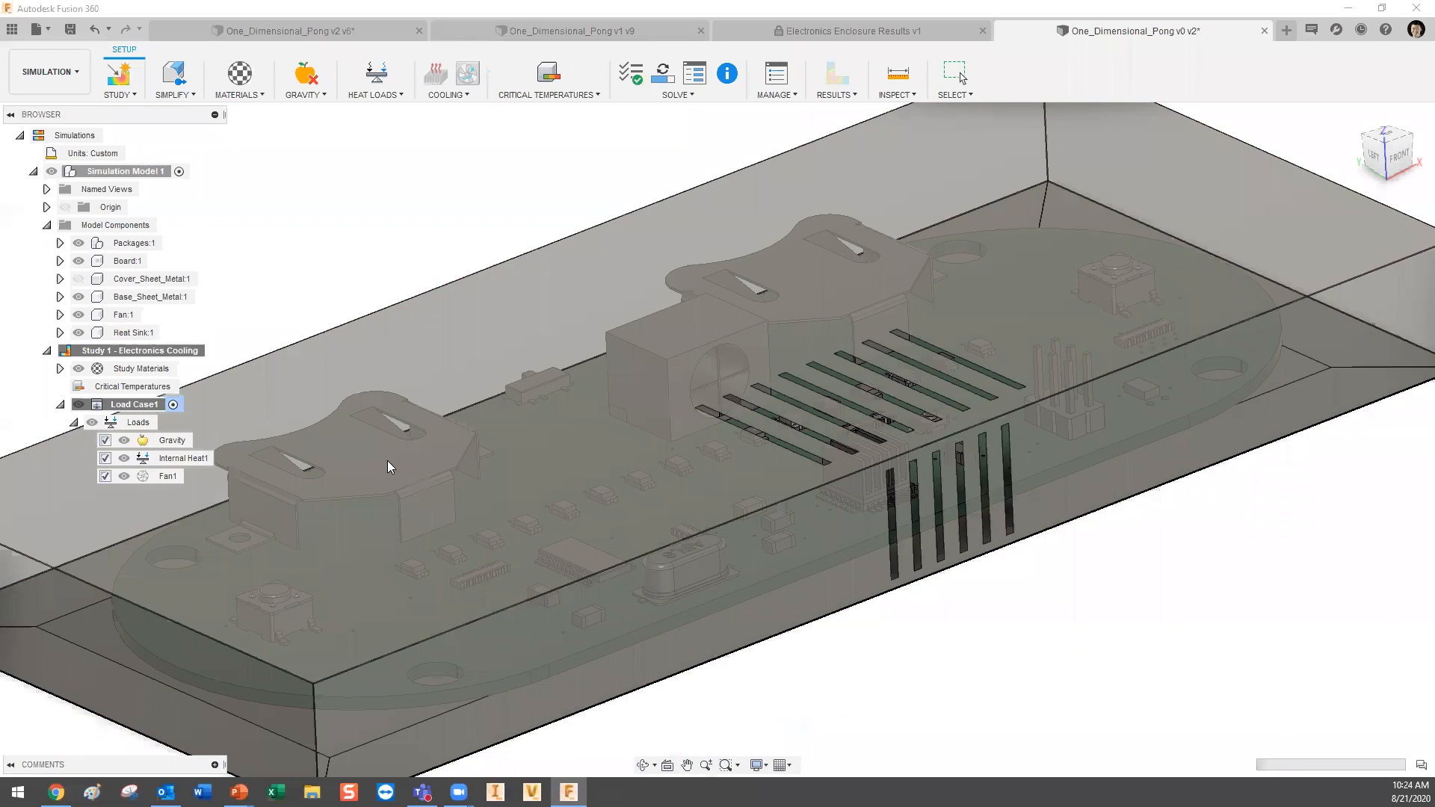
pyautogui.scroll(-3, 698, 514)
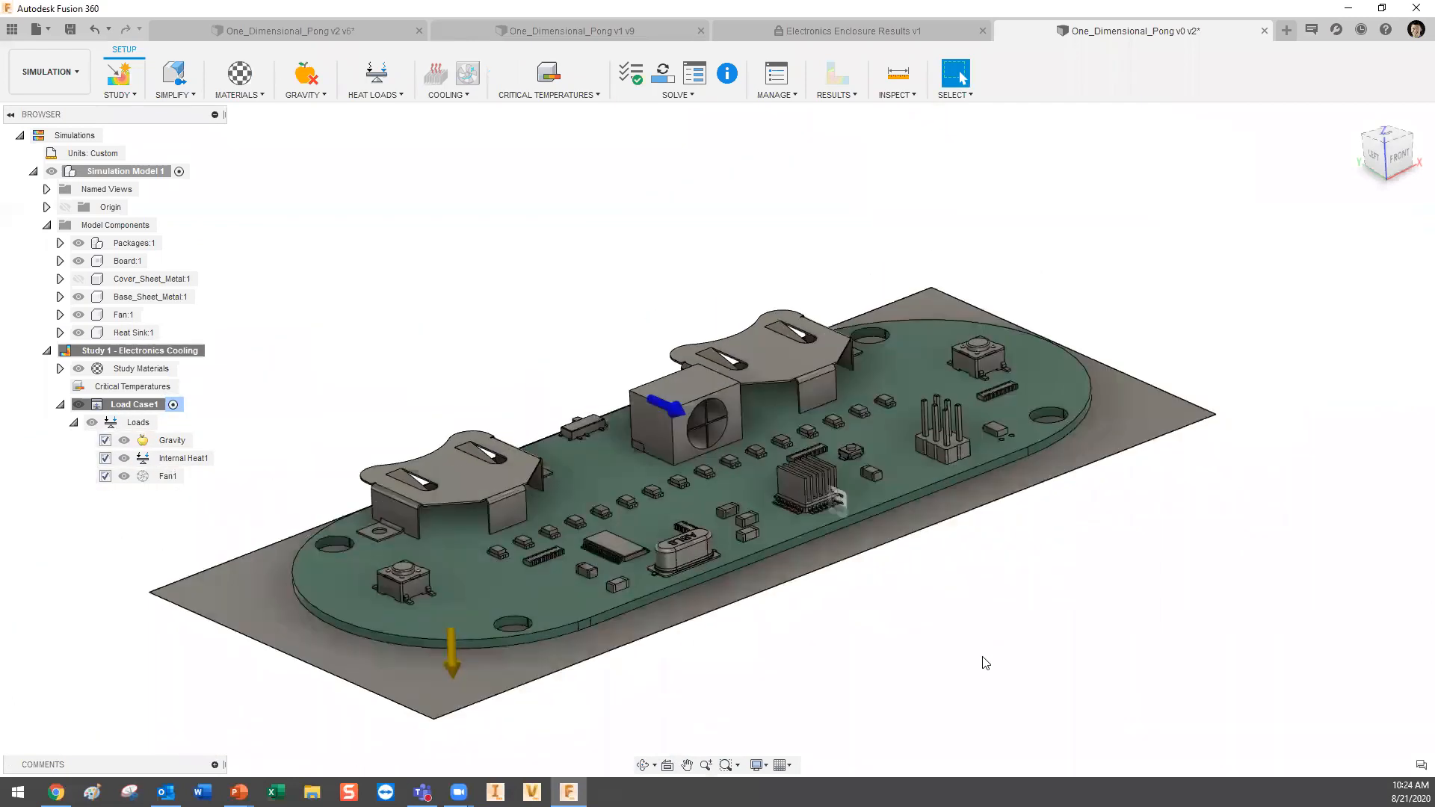
pyautogui.scroll(3, 838, 516)
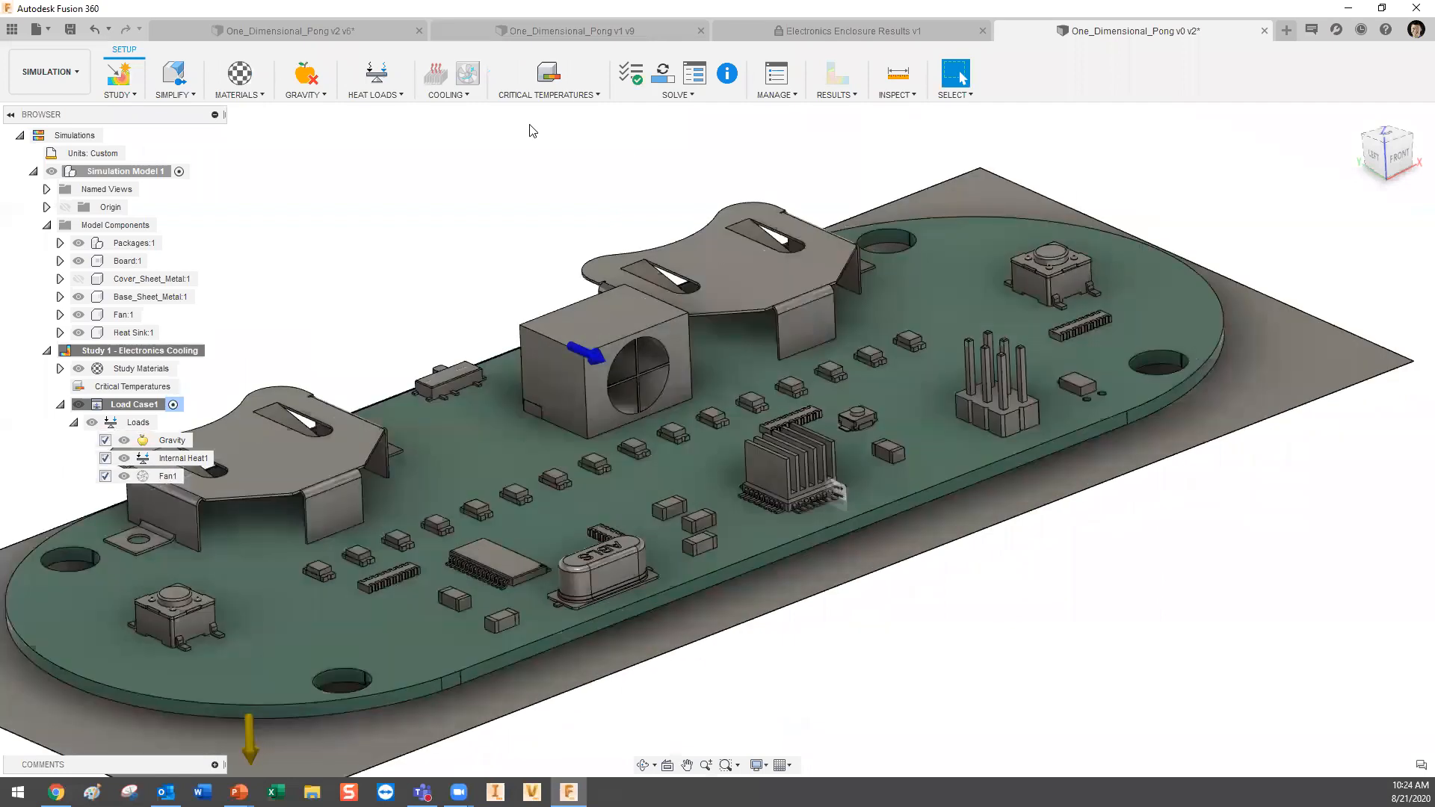
pyautogui.click(436, 75)
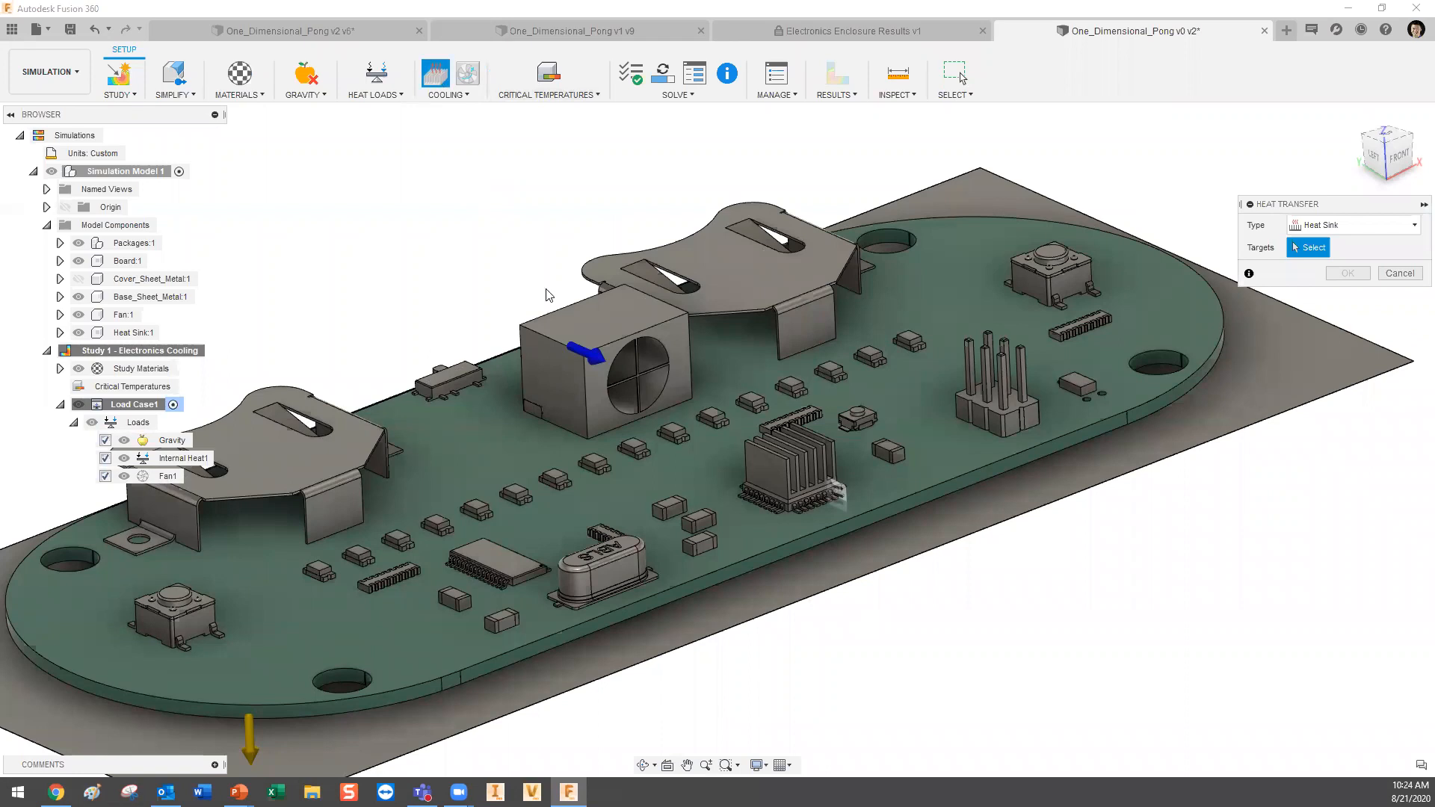
pyautogui.click(808, 467)
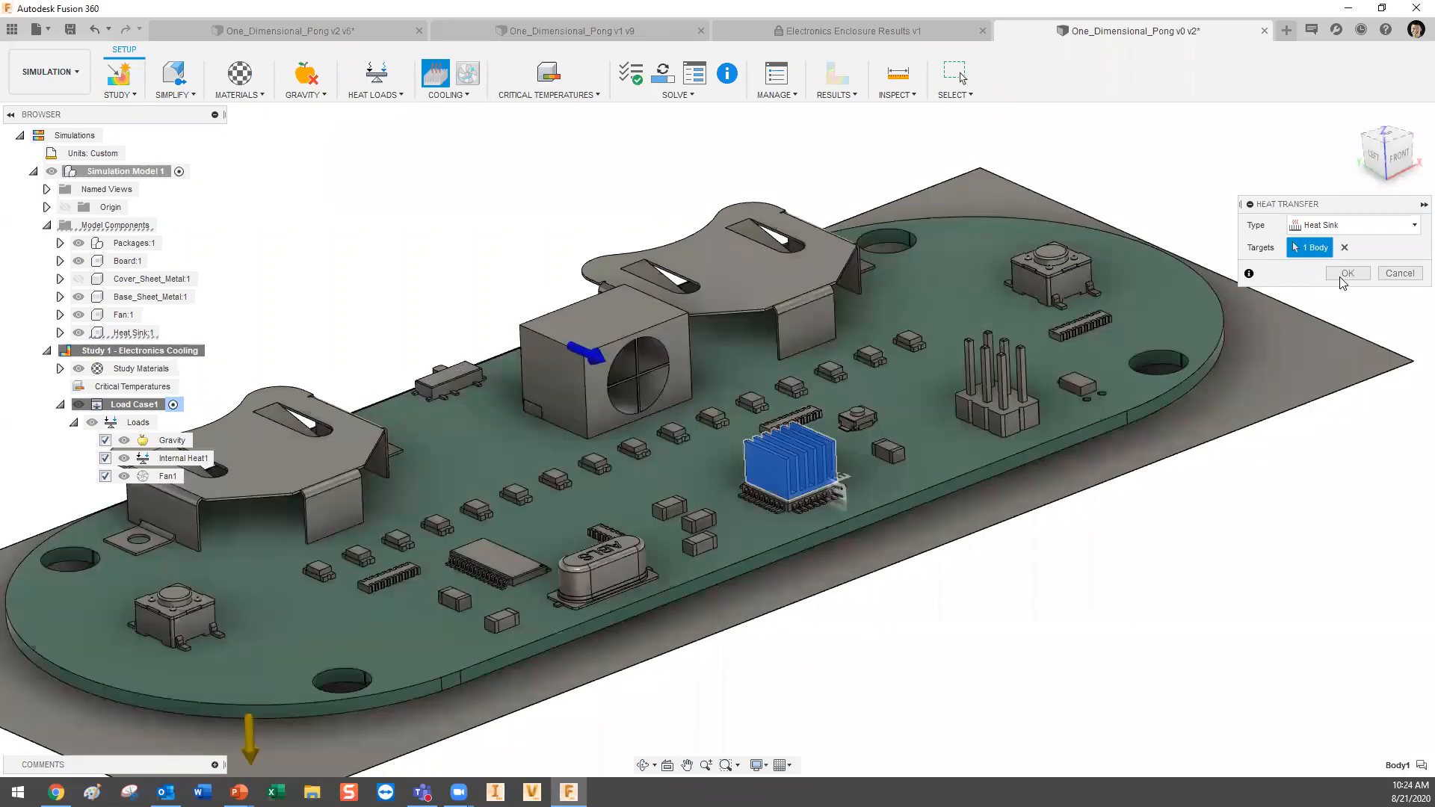
pyautogui.click(1347, 273)
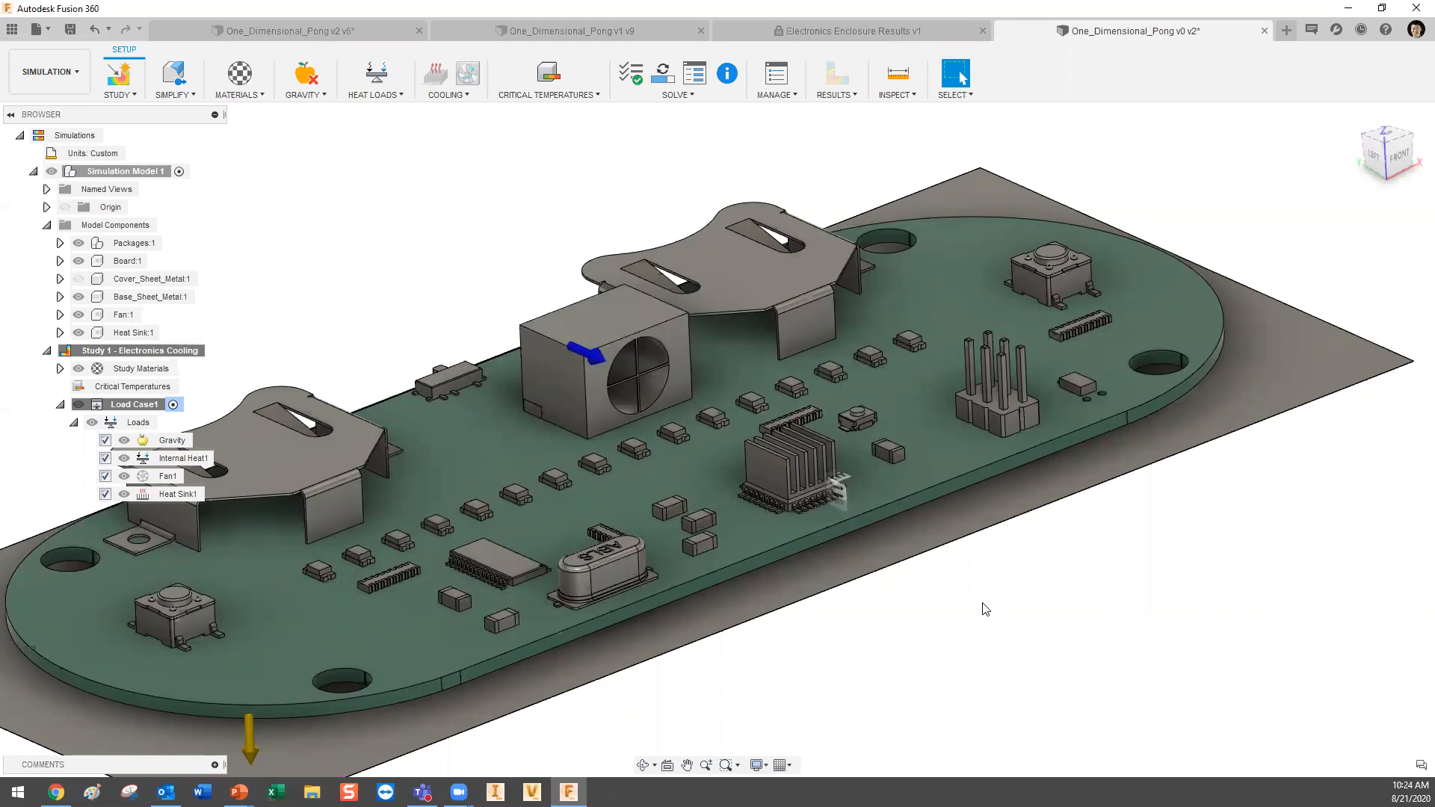
# Show the sheet metal cover briefly to check its vent slots in the simulation model, and hide it again.
pyautogui.click(78, 279)
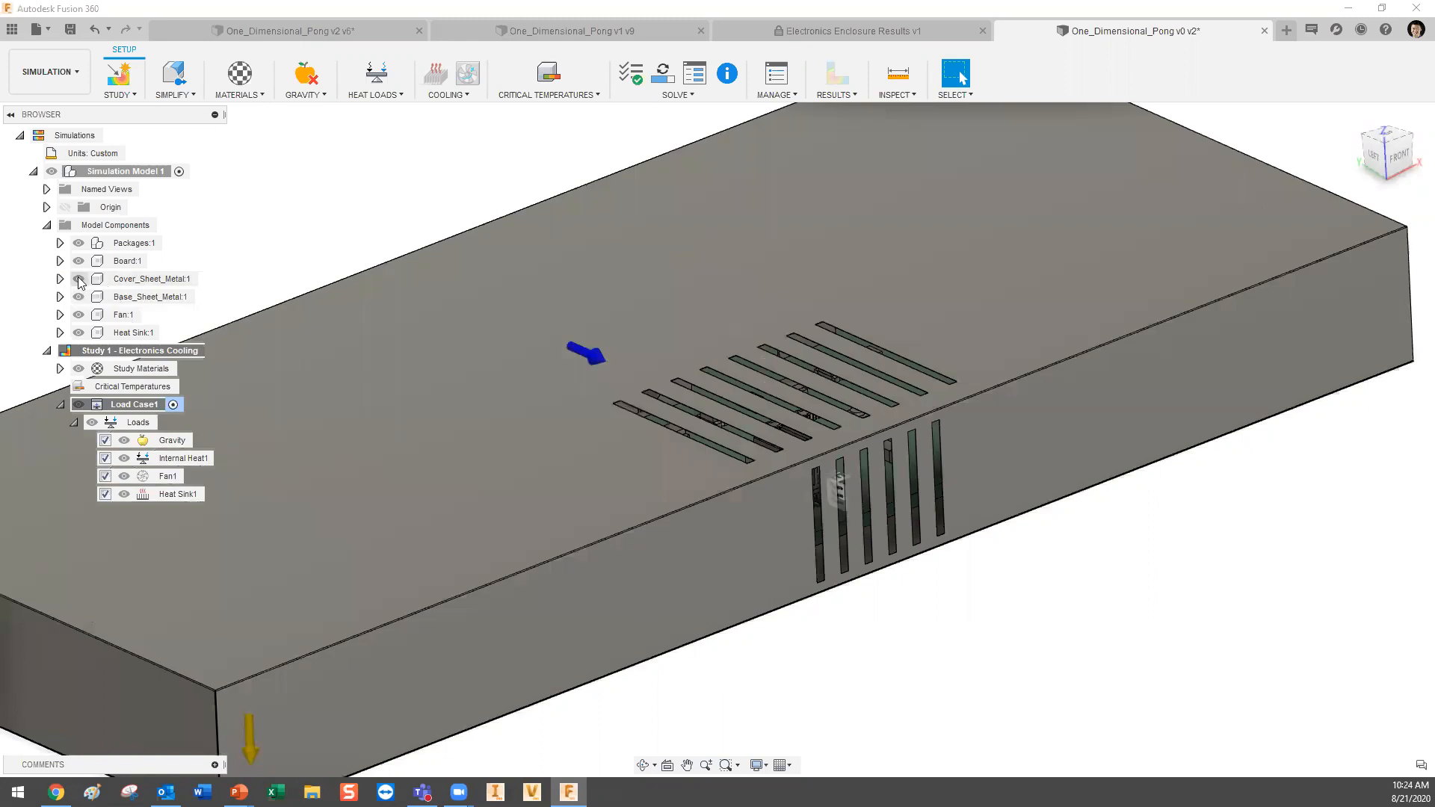
pyautogui.click(79, 279)
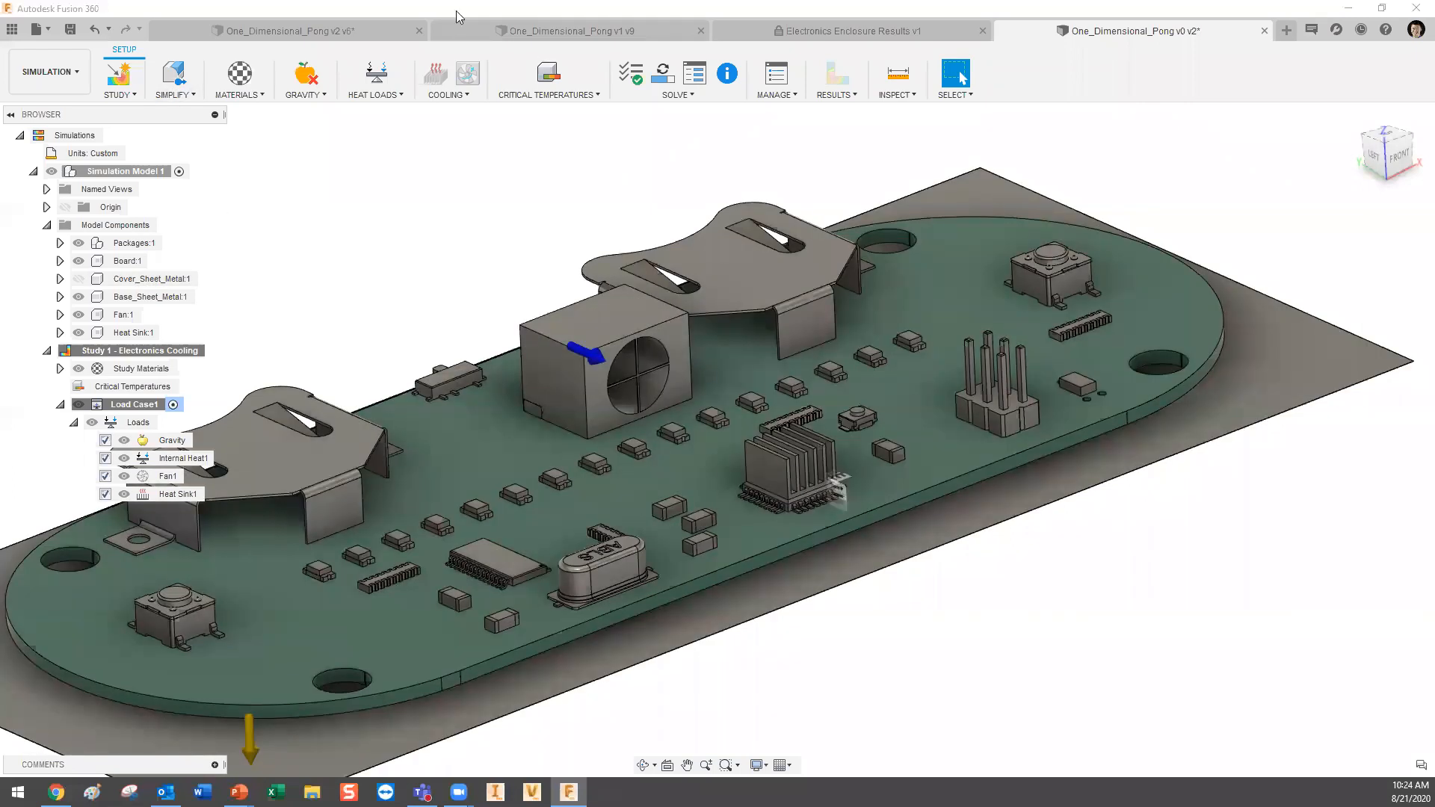
# Switch to the One_Dimensional_Pong v2 results and examine the temperature of the heat sink.
pyautogui.click(325, 35)
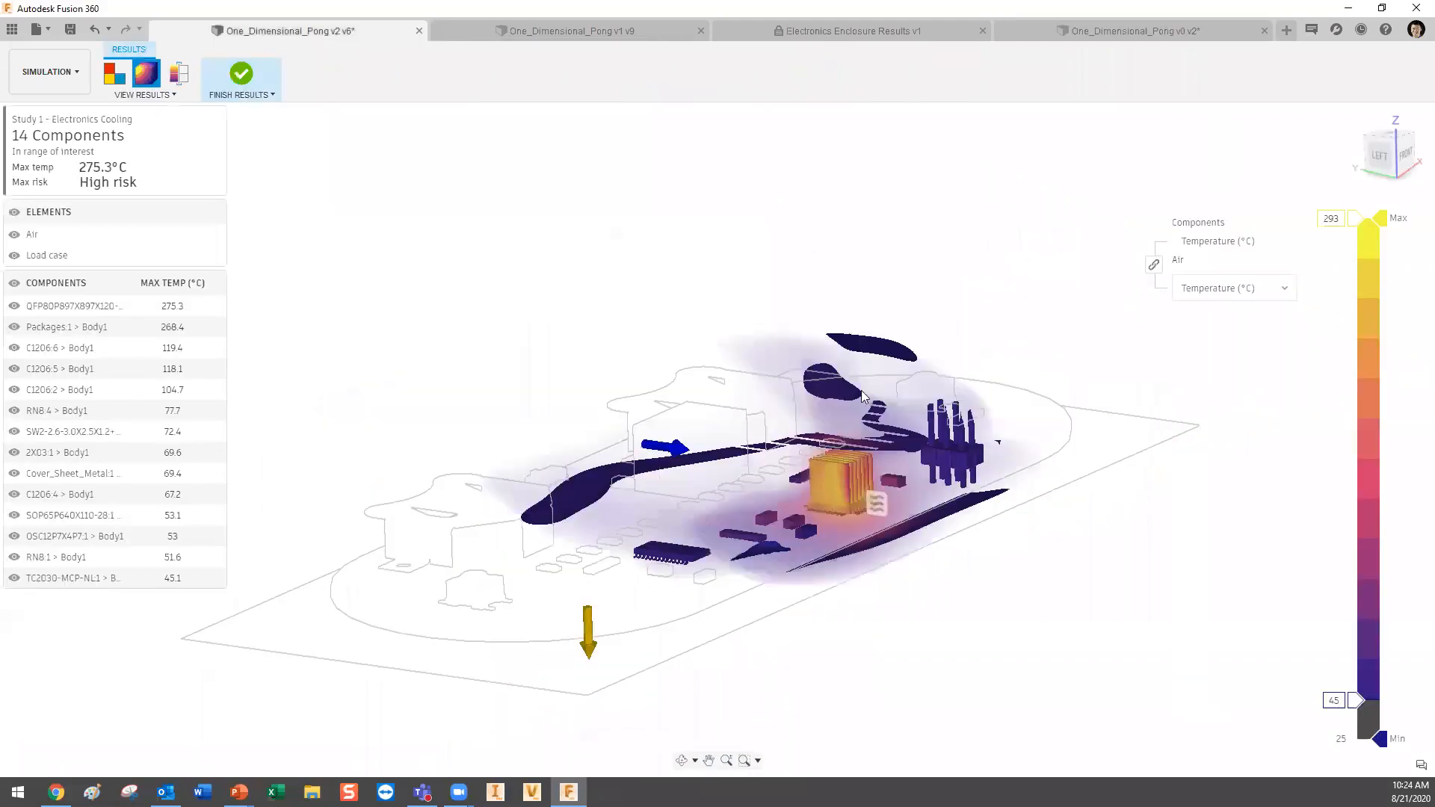
pyautogui.scroll(2, 924, 490)
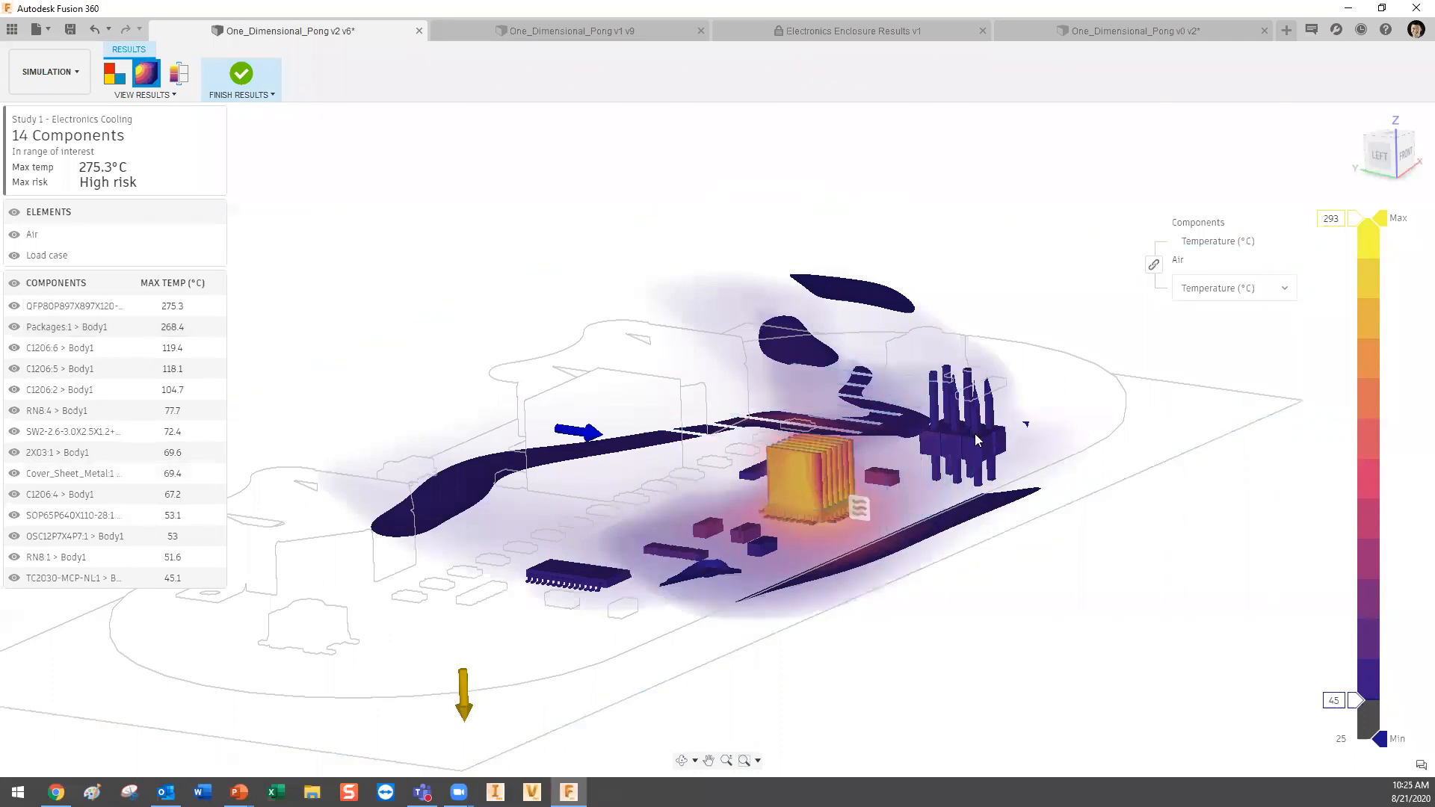
pyautogui.keyDown('shift'); pyautogui.moveTo(993, 440); pyautogui.dragTo(858, 455, button='middle'); pyautogui.keyUp('shift')
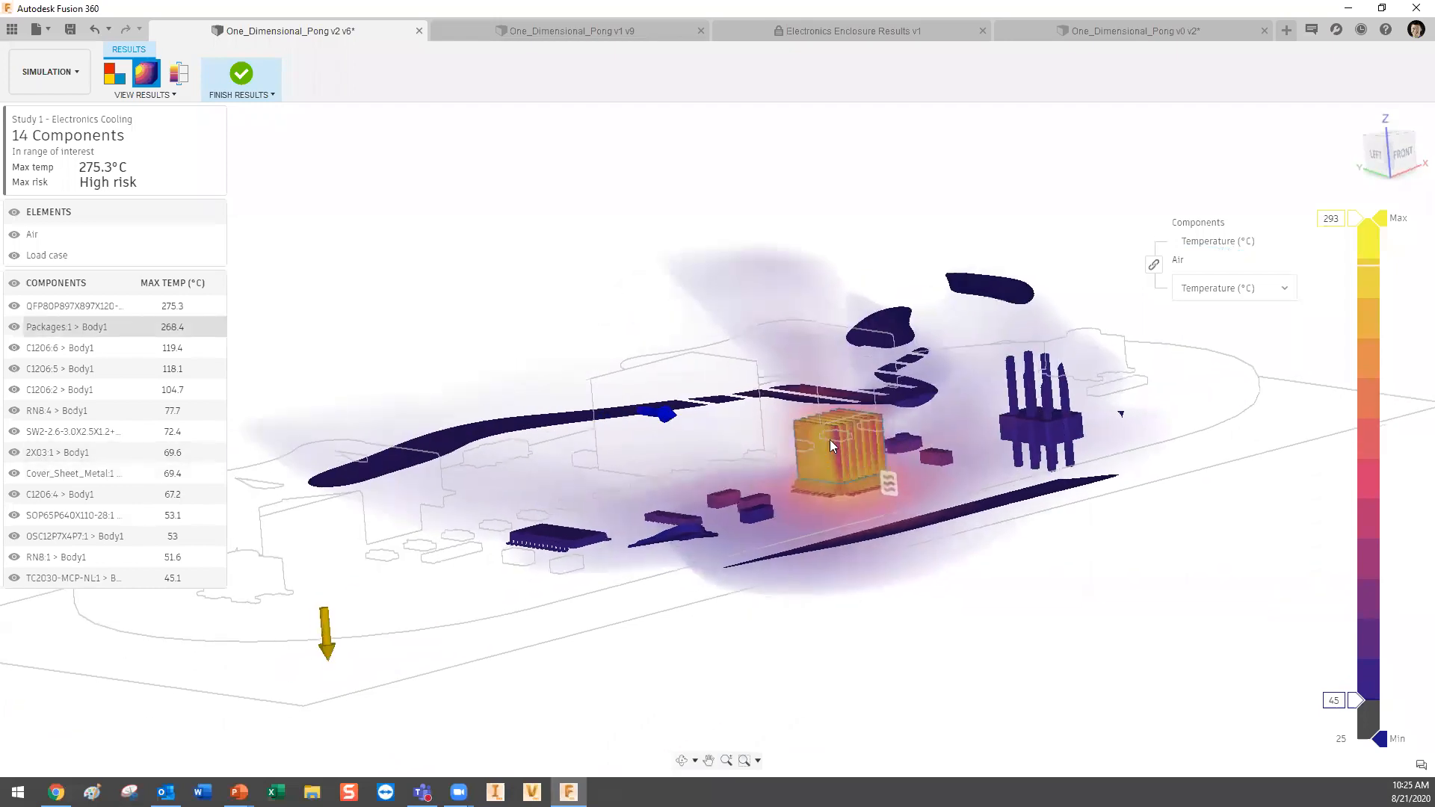
pyautogui.scroll(5, 833, 460)
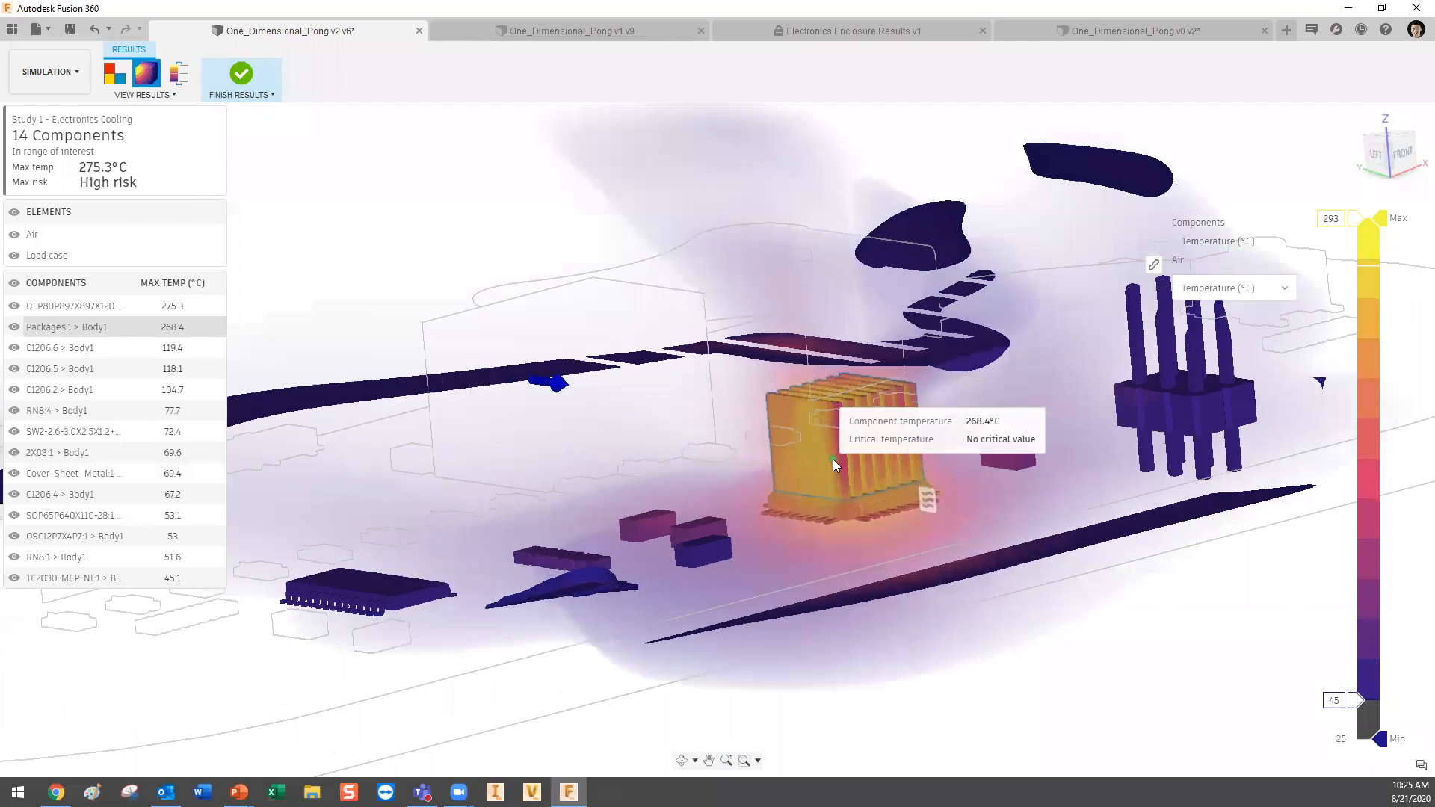
# Display the thermal risk results and inspect the highlighted C1206:2 component.
pyautogui.click(114, 72)
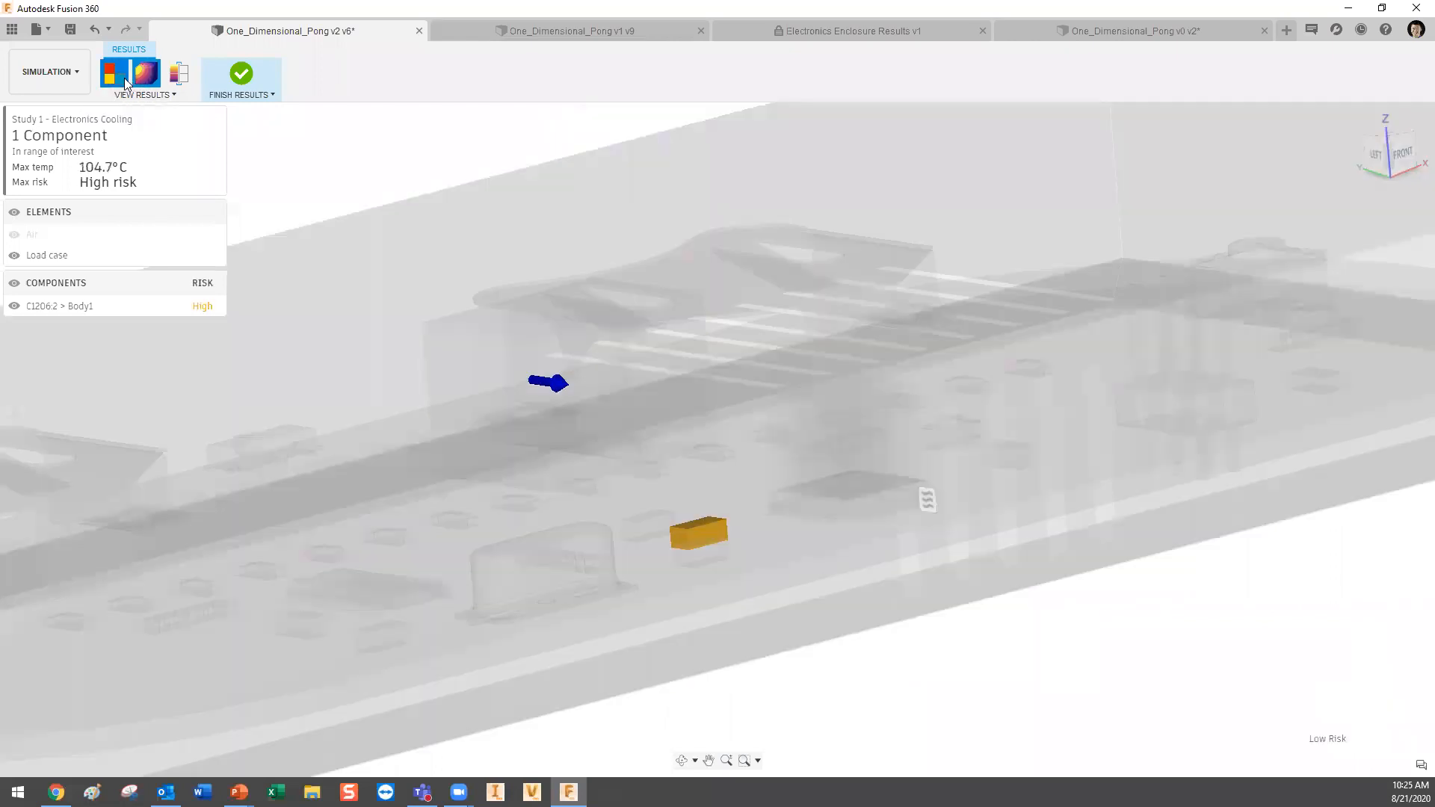
pyautogui.scroll(1, 747, 550)
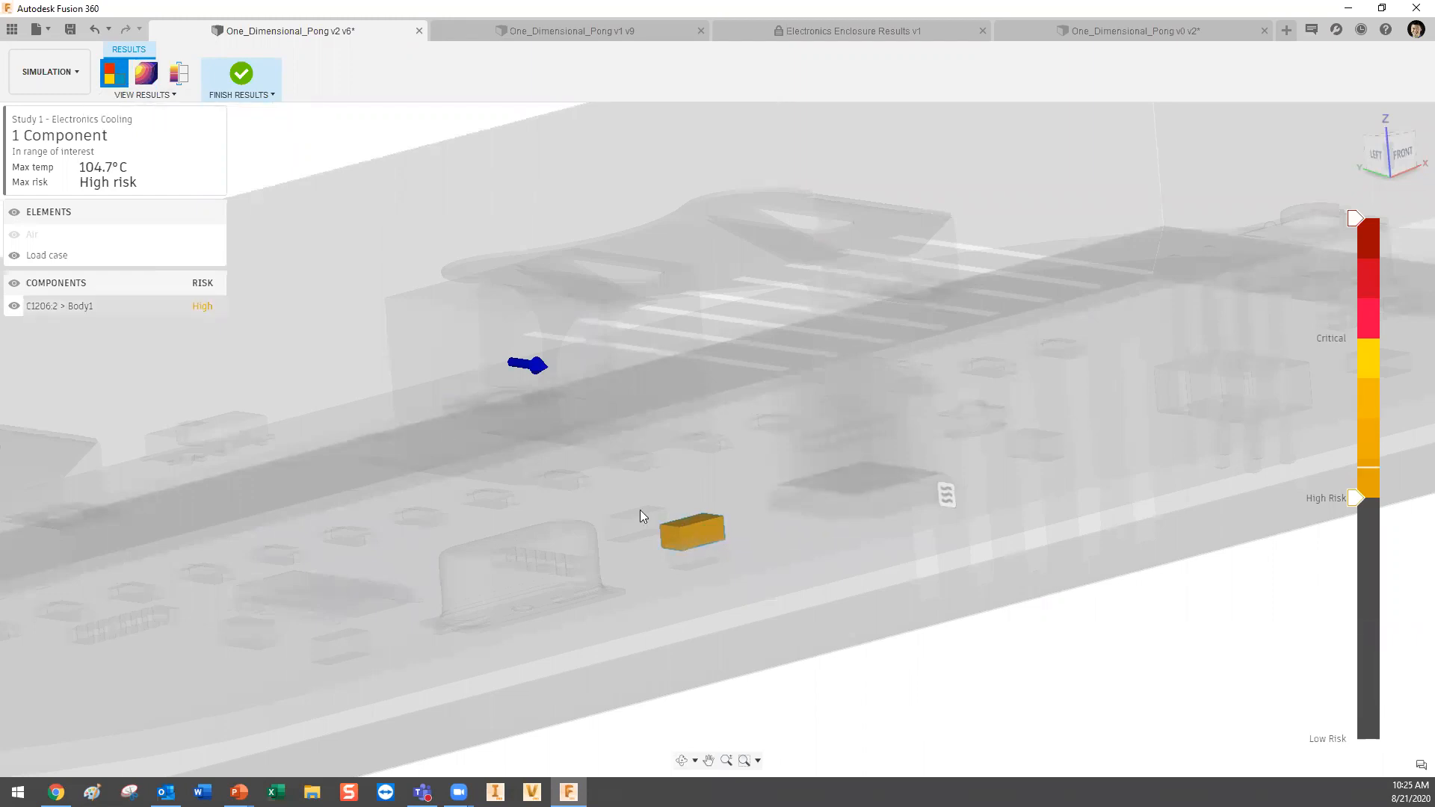
pyautogui.click(705, 534)
pyautogui.moveTo(693, 534)
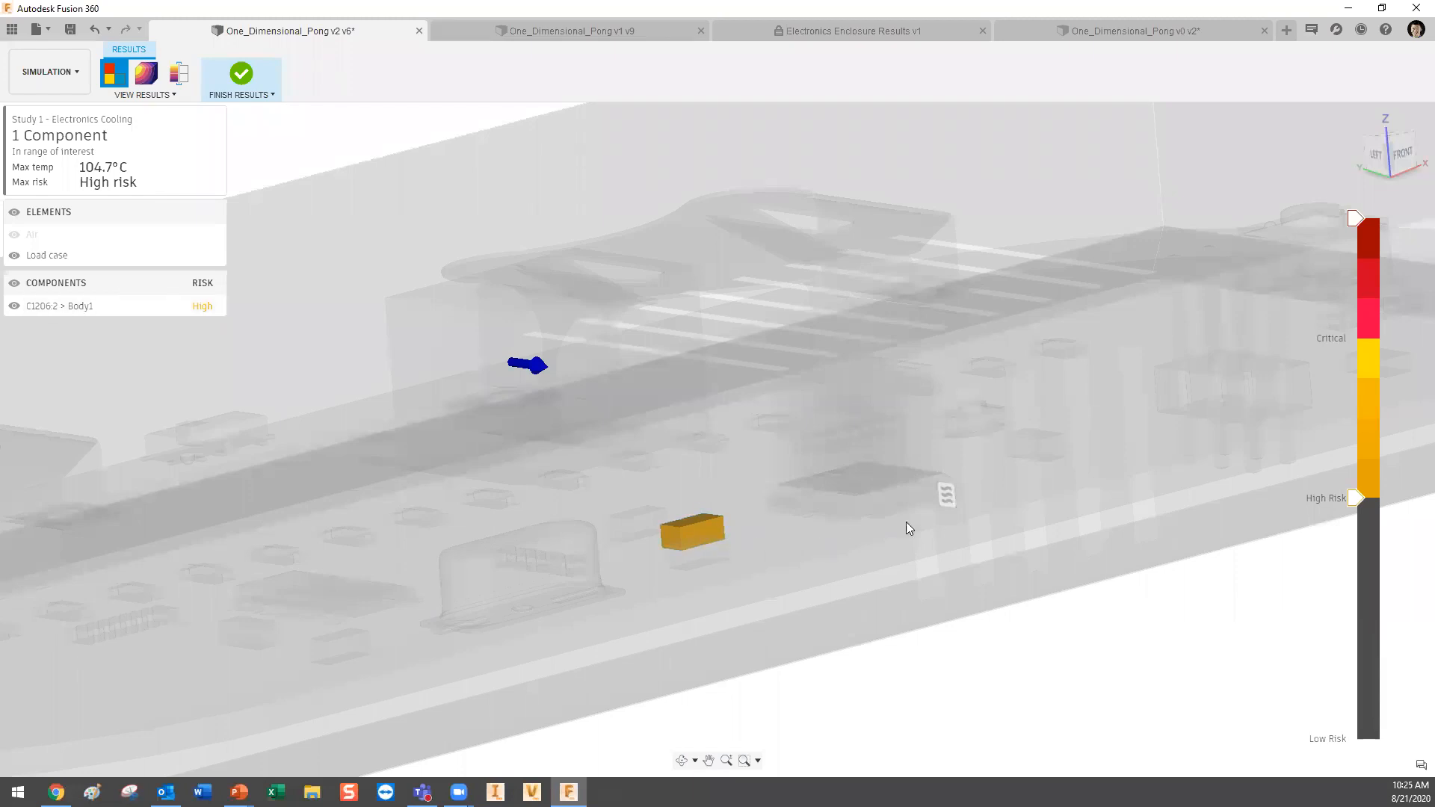
# Return to the temperature results and examine the airflow around the heat sink from the left side.
pyautogui.click(145, 72)
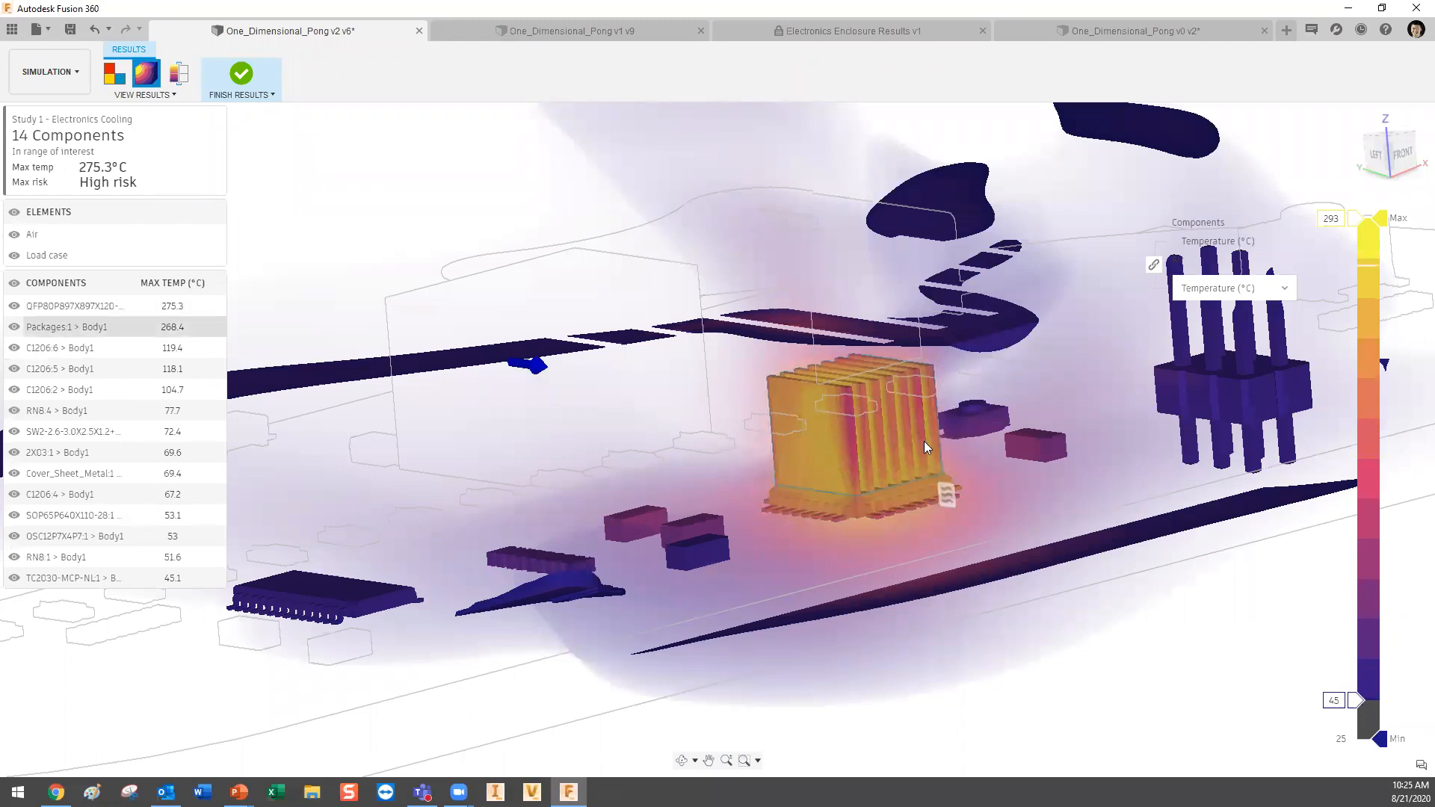
pyautogui.scroll(-4, 944, 423)
pyautogui.keyDown('shift'); pyautogui.moveTo(949, 437); pyautogui.dragTo(1020, 427, button='middle'); pyautogui.keyUp('shift')
pyautogui.scroll(-1, 955, 296)
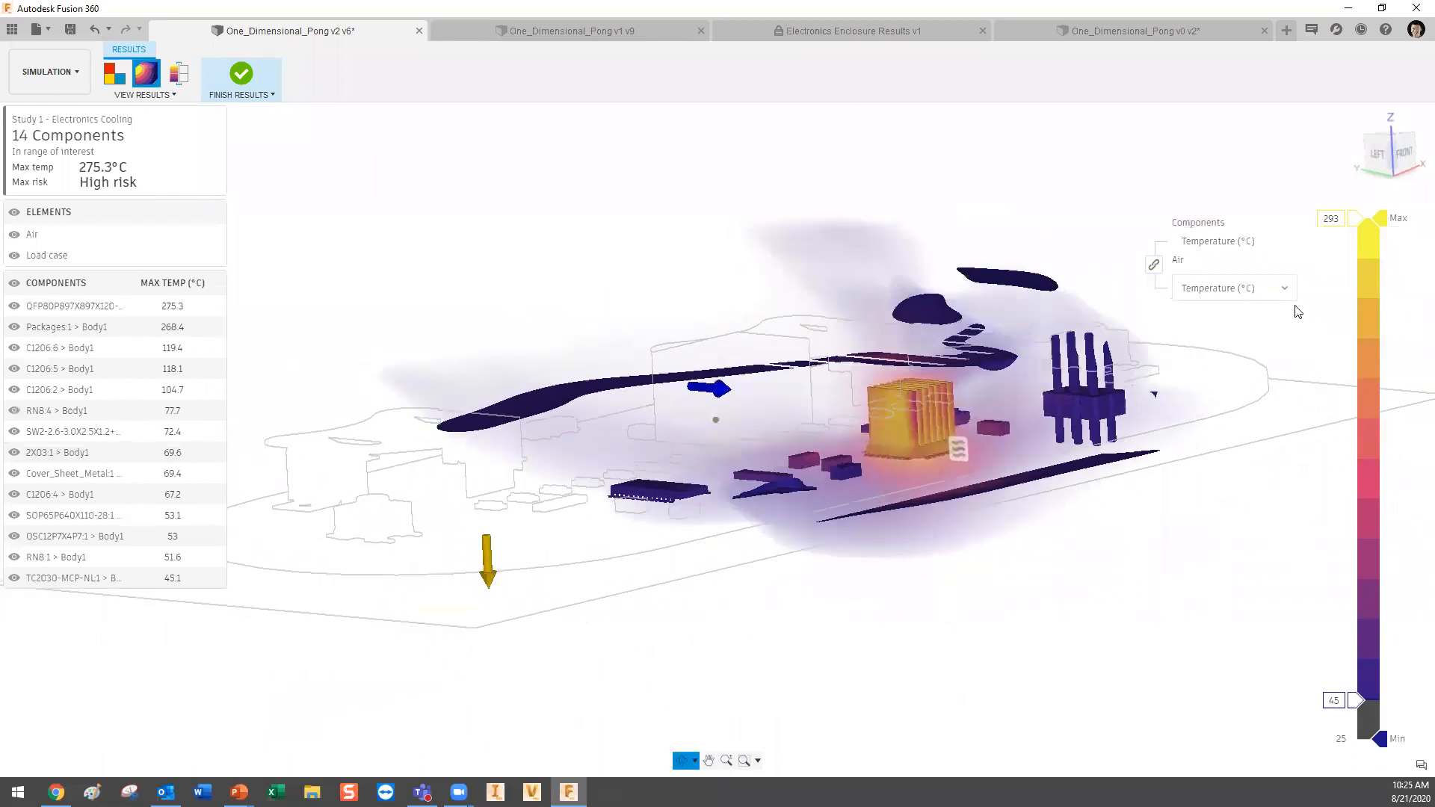
pyautogui.click(1379, 161)
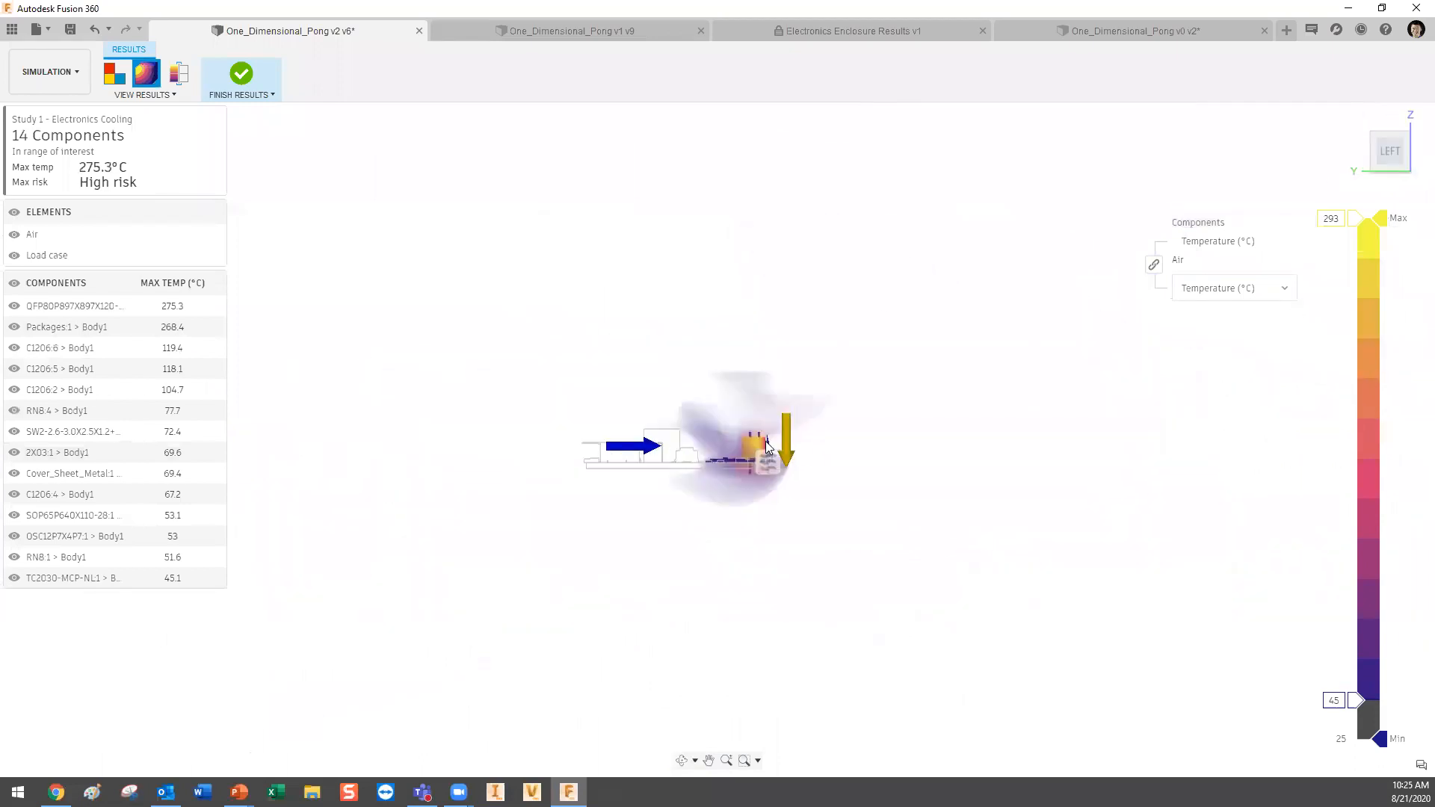
# Raise the lower temperature limit to 87.7 °C and examine the hottest air and components around the heat sink from the left side.
pyautogui.scroll(5, 766, 452)
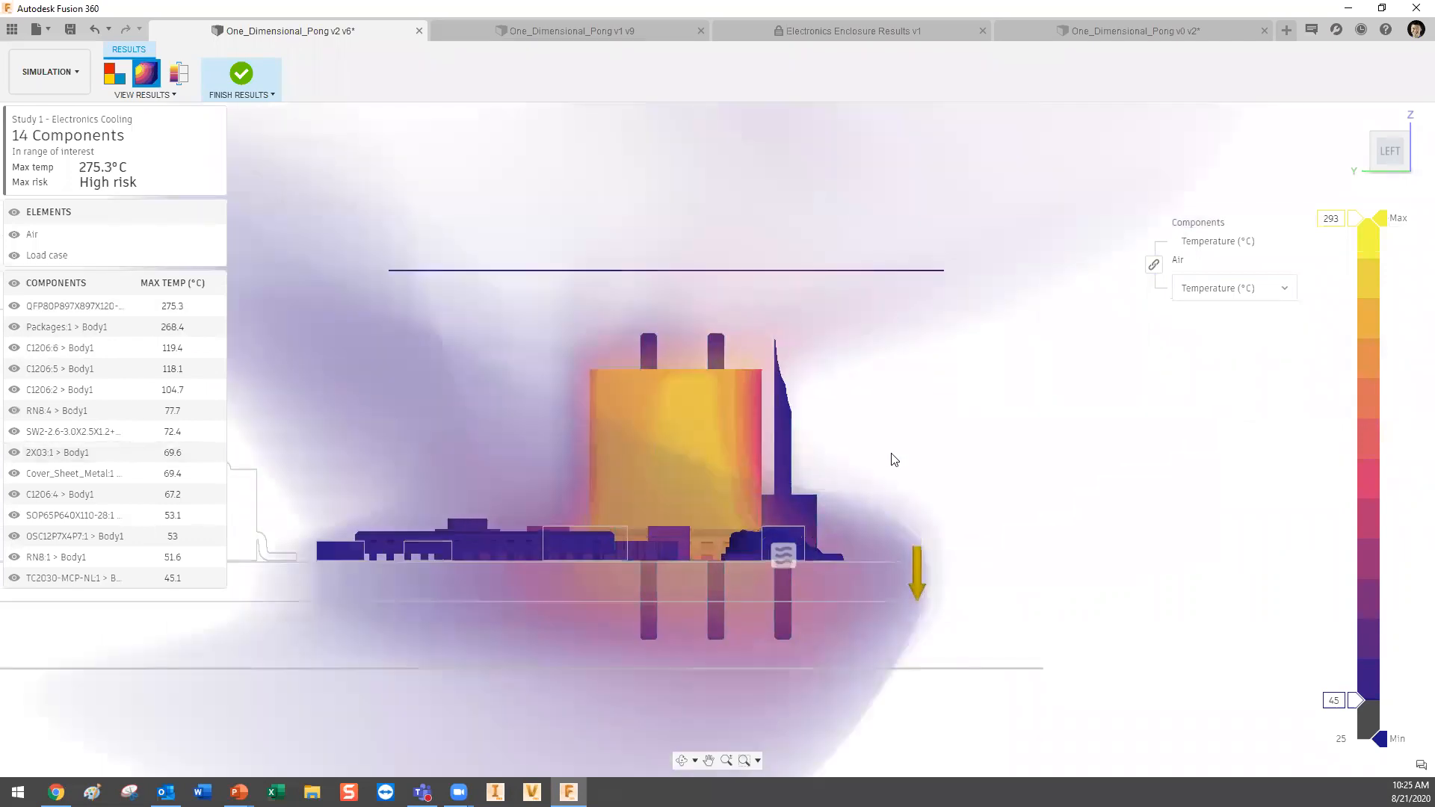
pyautogui.scroll(-3, 895, 458)
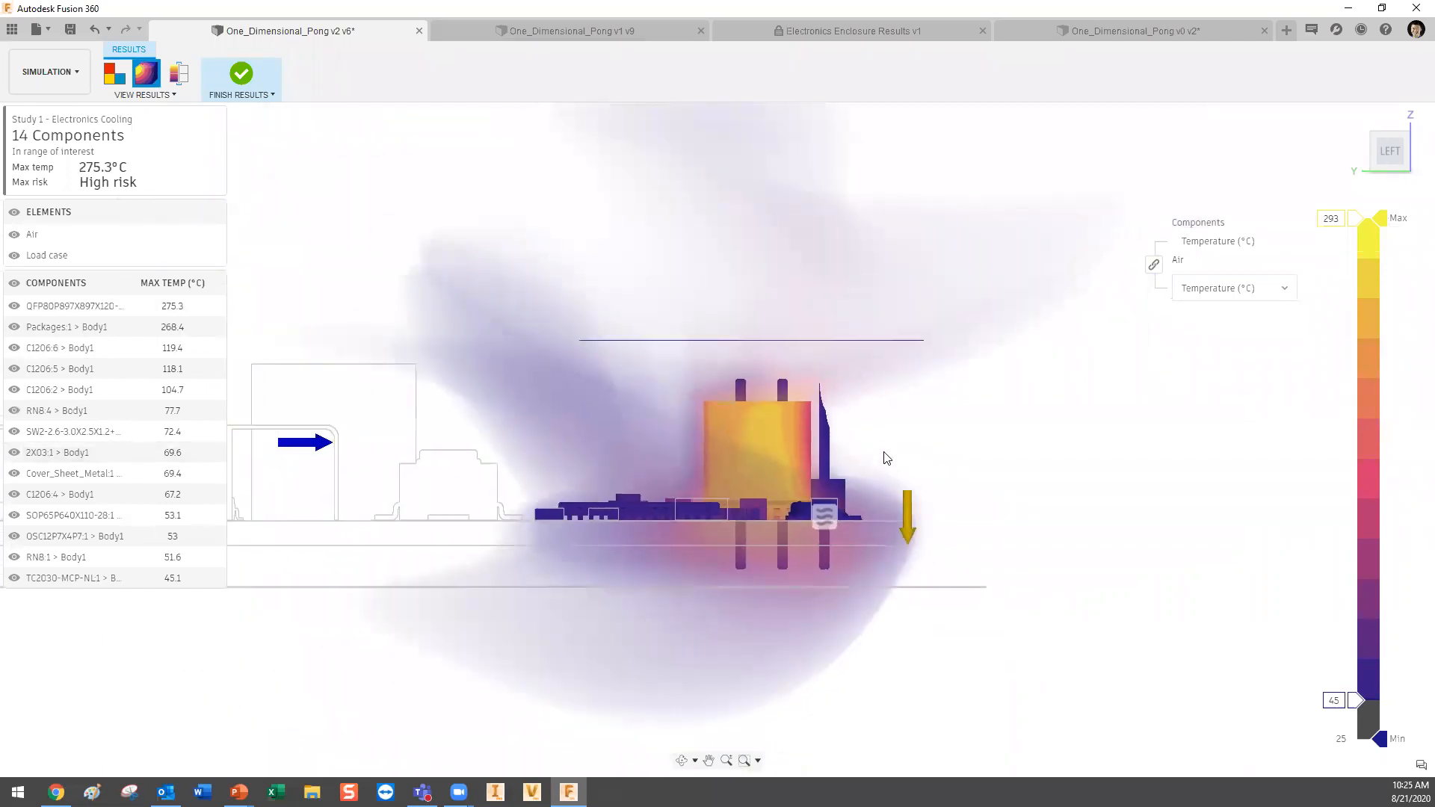
pyautogui.moveTo(885, 439)
pyautogui.keyDown('shift'); pyautogui.mouseDown(button='middle')
pyautogui.moveTo(896, 433)
pyautogui.moveTo(897, 448)
pyautogui.mouseUp(button='middle'); pyautogui.keyUp('shift')
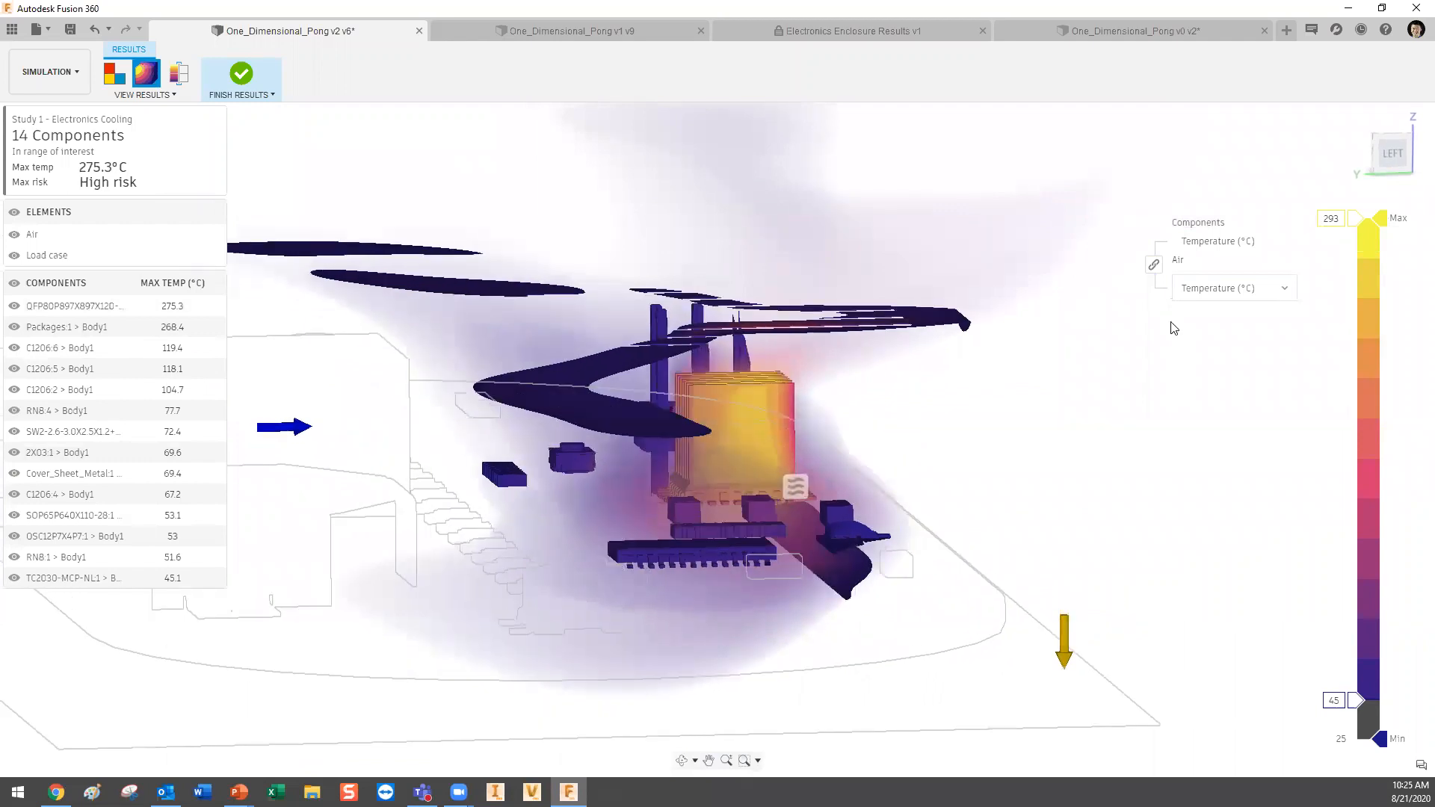
pyautogui.click(1390, 153)
pyautogui.scroll(10, 765, 434)
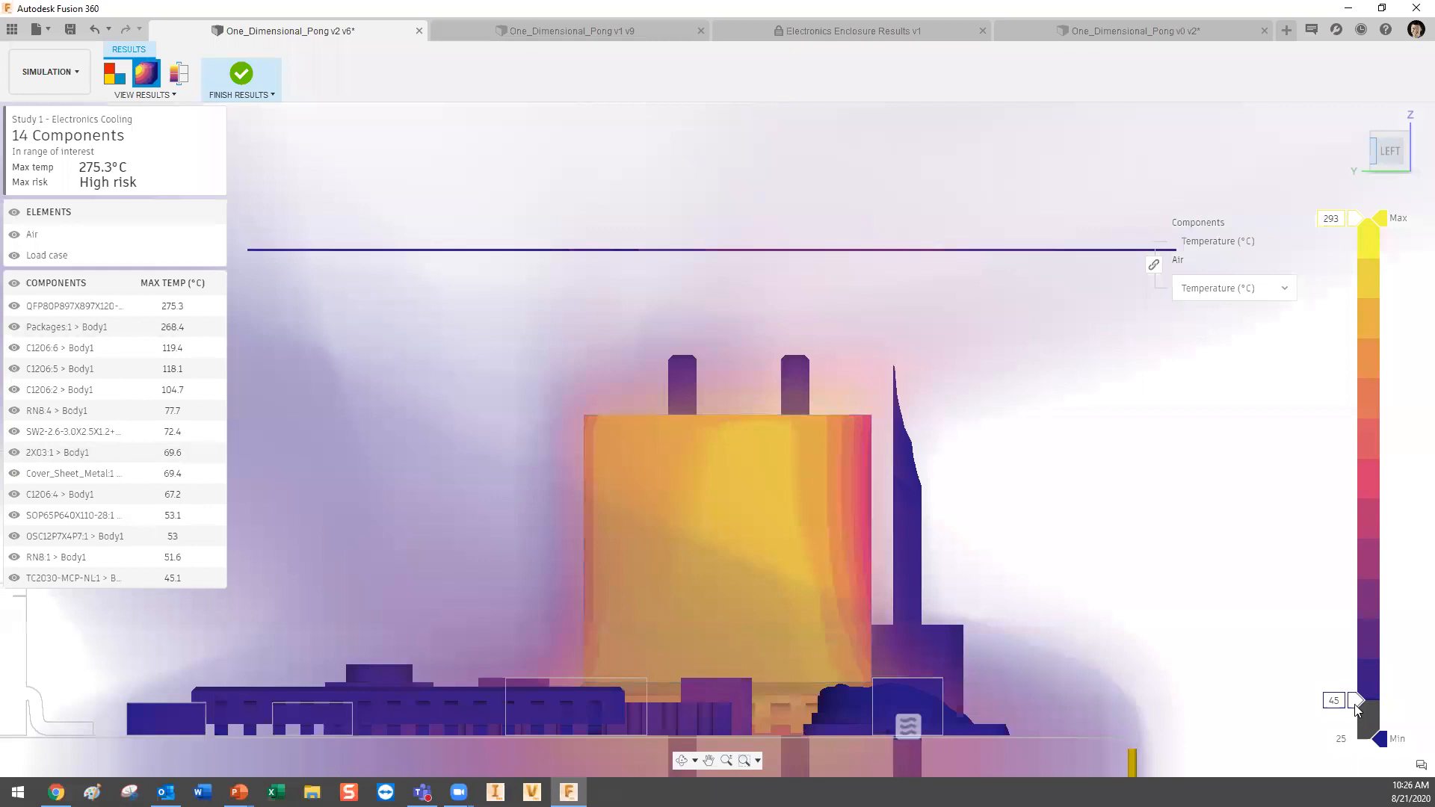
pyautogui.moveTo(1356, 706); pyautogui.dragTo(1356, 622)
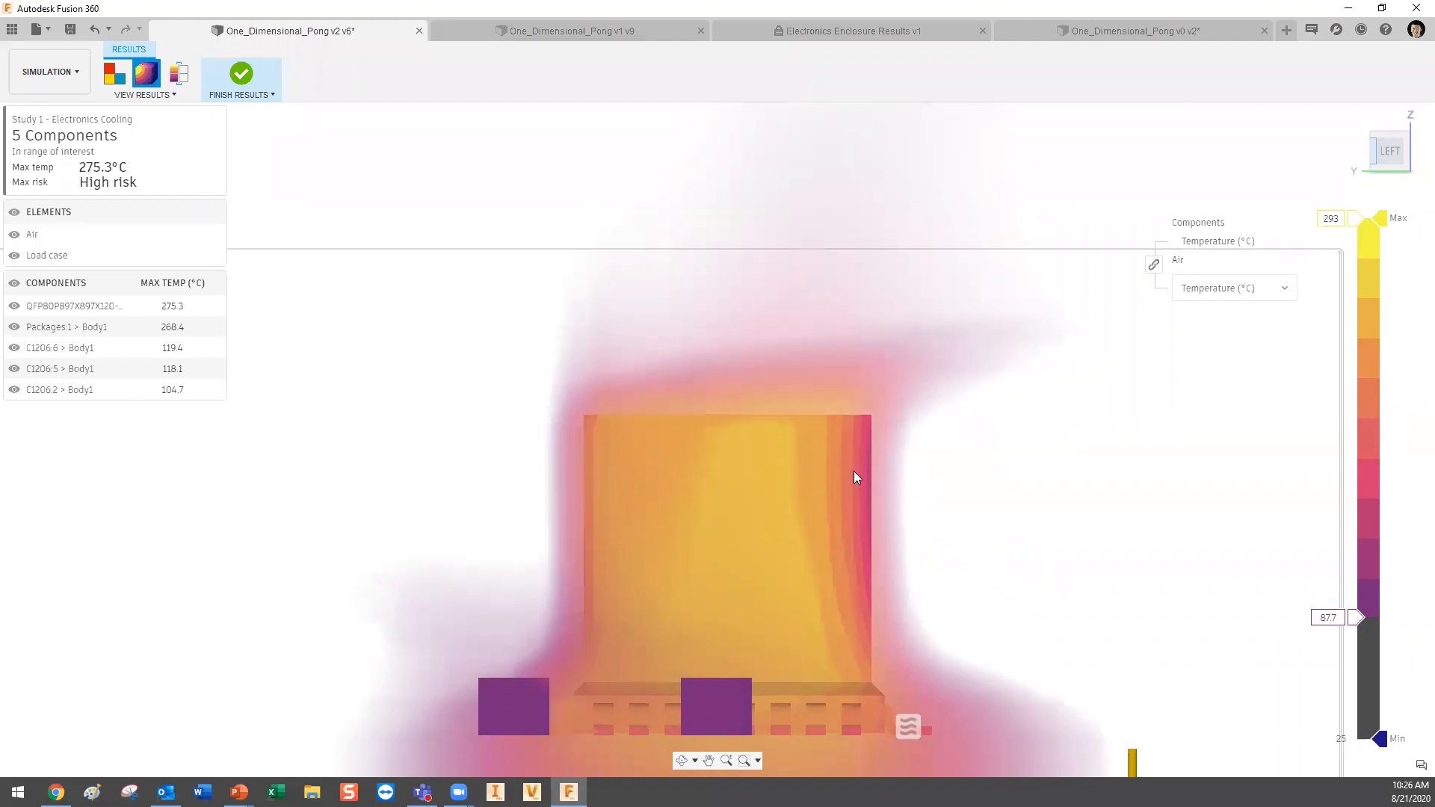
pyautogui.scroll(-5, 854, 470)
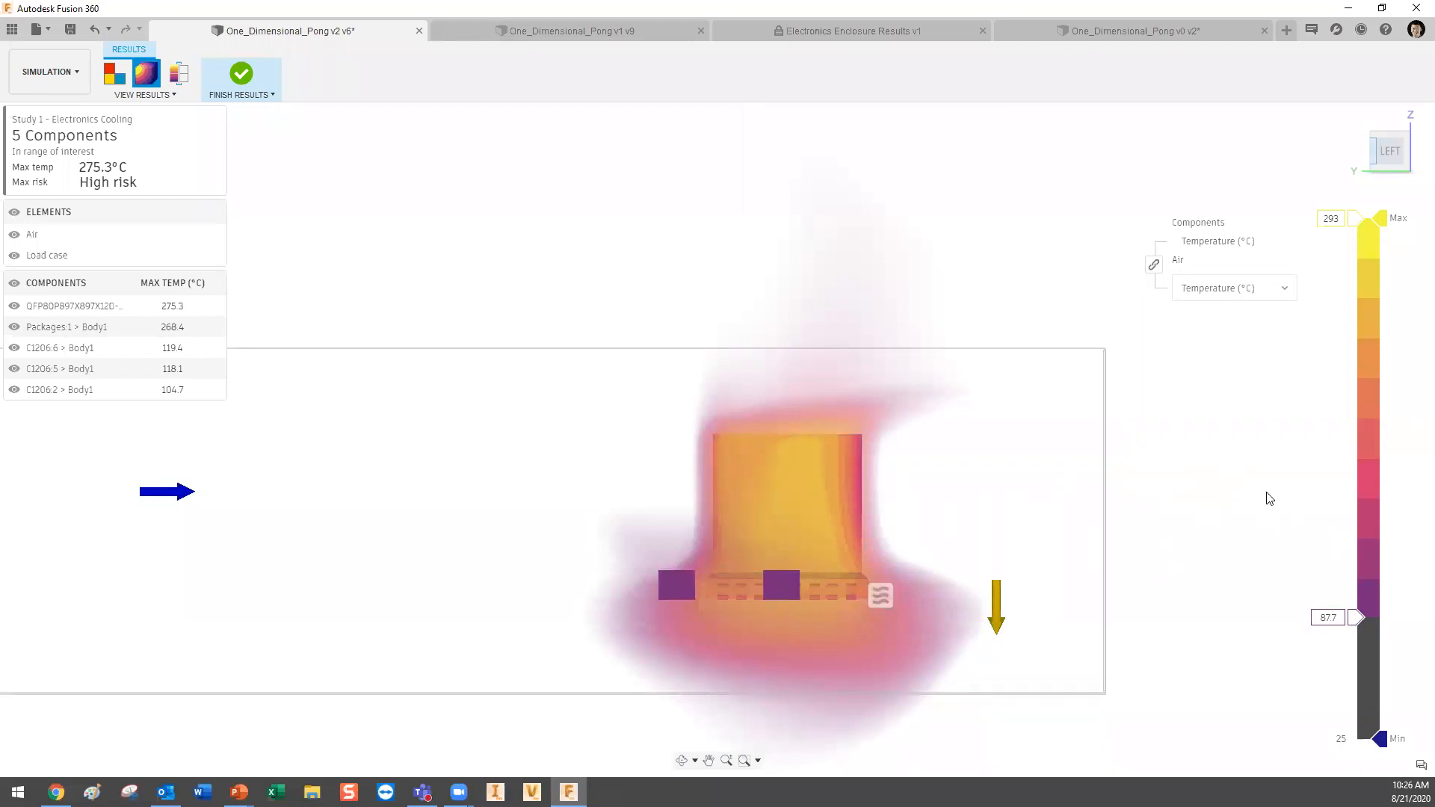
# Lower the minimum displayed temperature to 55 °C and inspect the heat sink fins and surrounding air at an angle.
pyautogui.moveTo(1362, 624); pyautogui.dragTo(1362, 699)
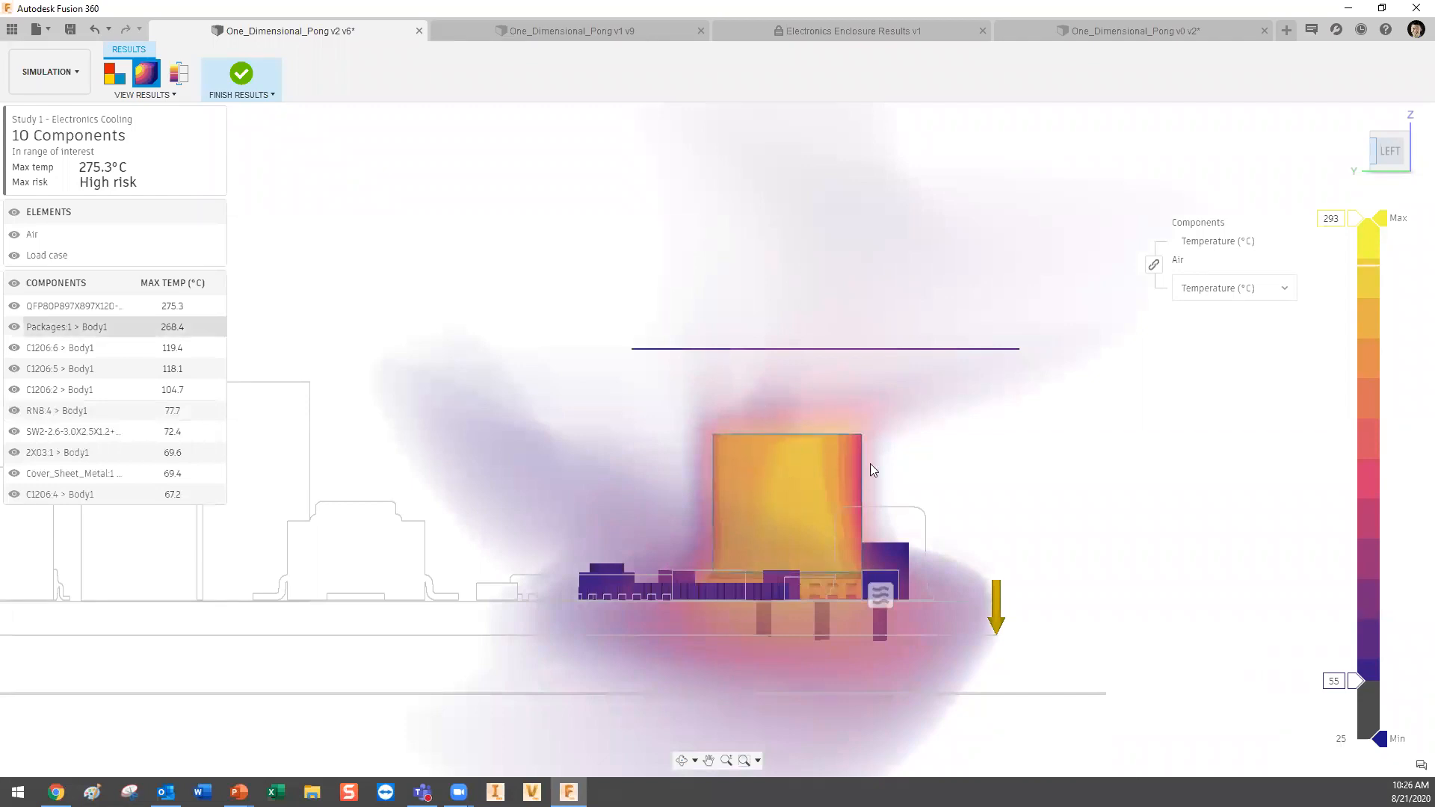
pyautogui.scroll(-1, 1012, 477)
pyautogui.keyDown('shift'); pyautogui.moveTo(1027, 487); pyautogui.dragTo(729, 415, button='middle'); pyautogui.keyUp('shift')
pyautogui.scroll(2, 730, 416)
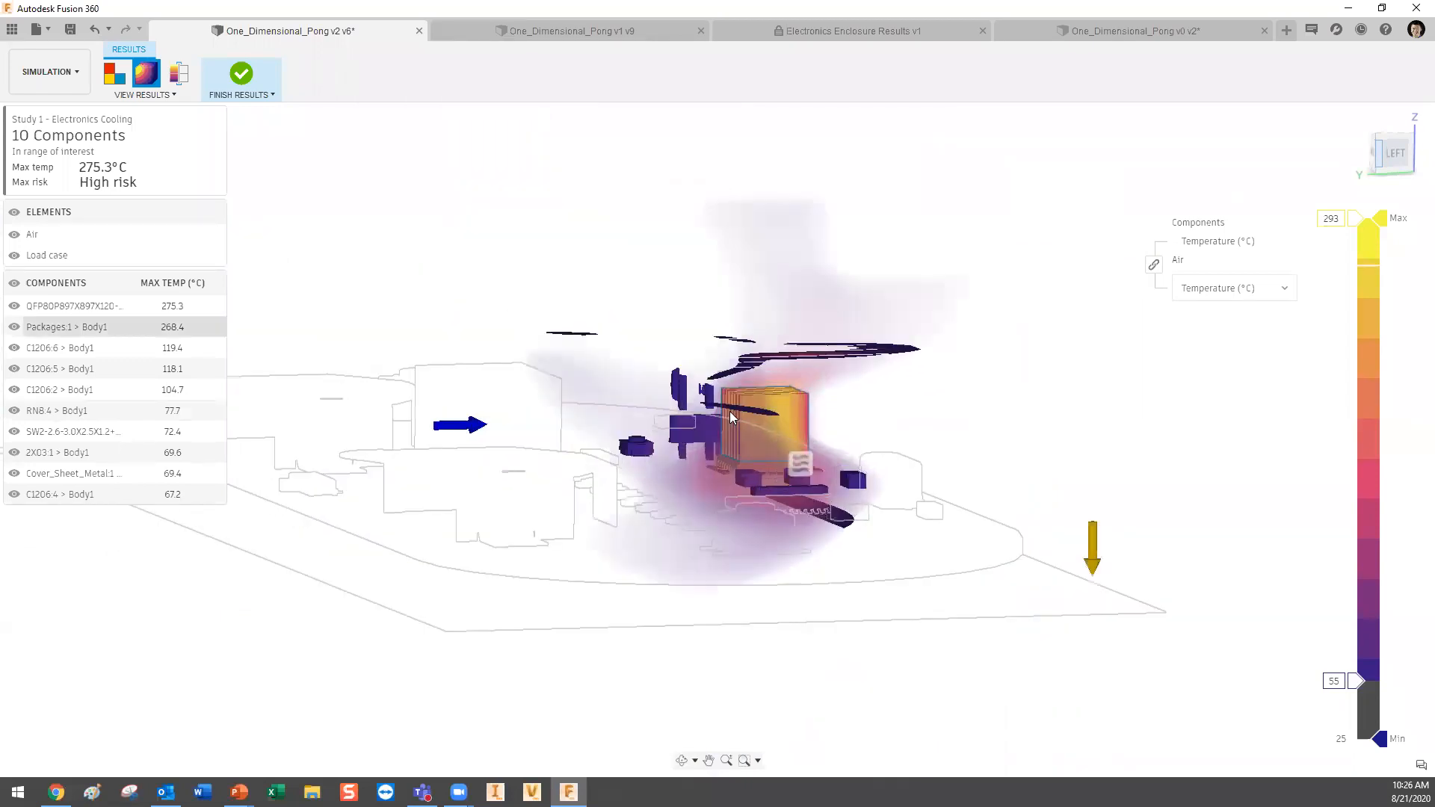
pyautogui.keyDown('shift'); pyautogui.moveTo(894, 416); pyautogui.dragTo(731, 321, button='middle'); pyautogui.keyUp('shift')
pyautogui.scroll(4, 687, 297)
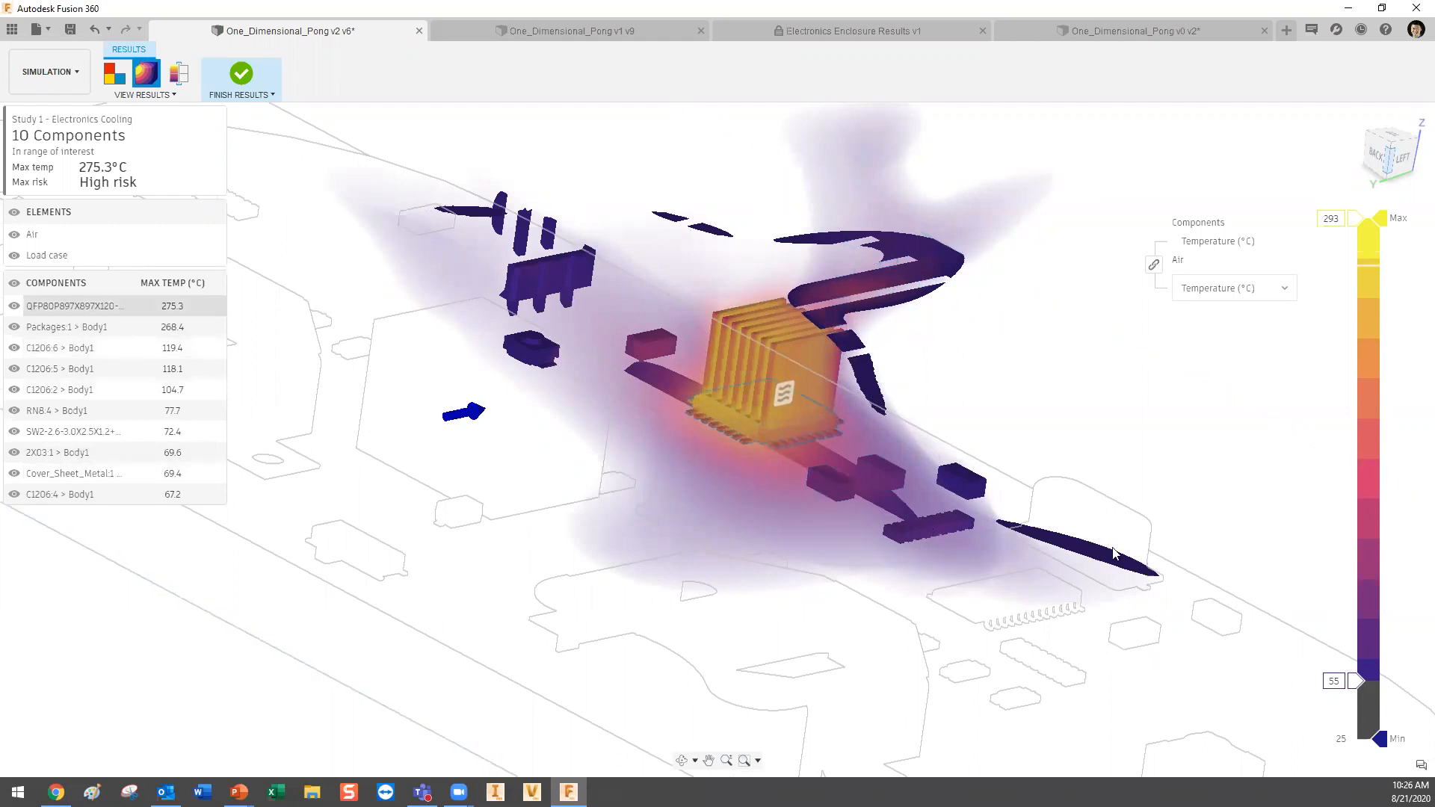
# Set the lower temperature limit to 47.4 °C and examine the warm air plume around the heat sink from the left side.
pyautogui.moveTo(1357, 681); pyautogui.dragTo(1358, 698)
pyautogui.keyDown('shift'); pyautogui.moveTo(1032, 301); pyautogui.dragTo(963, 274, button='middle'); pyautogui.keyUp('shift')
pyautogui.click(1388, 152)
pyautogui.scroll(6, 759, 418)
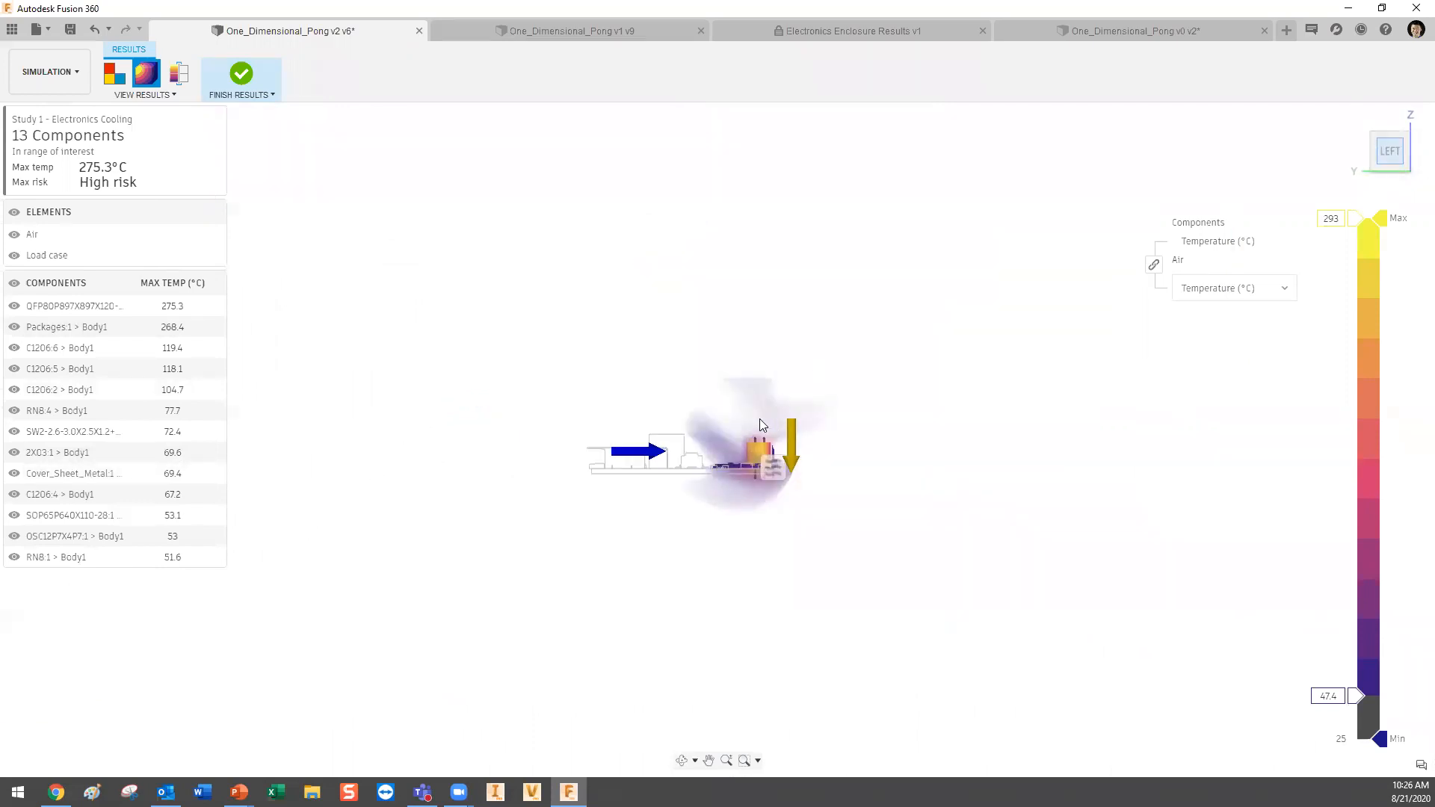
pyautogui.scroll(2, 766, 463)
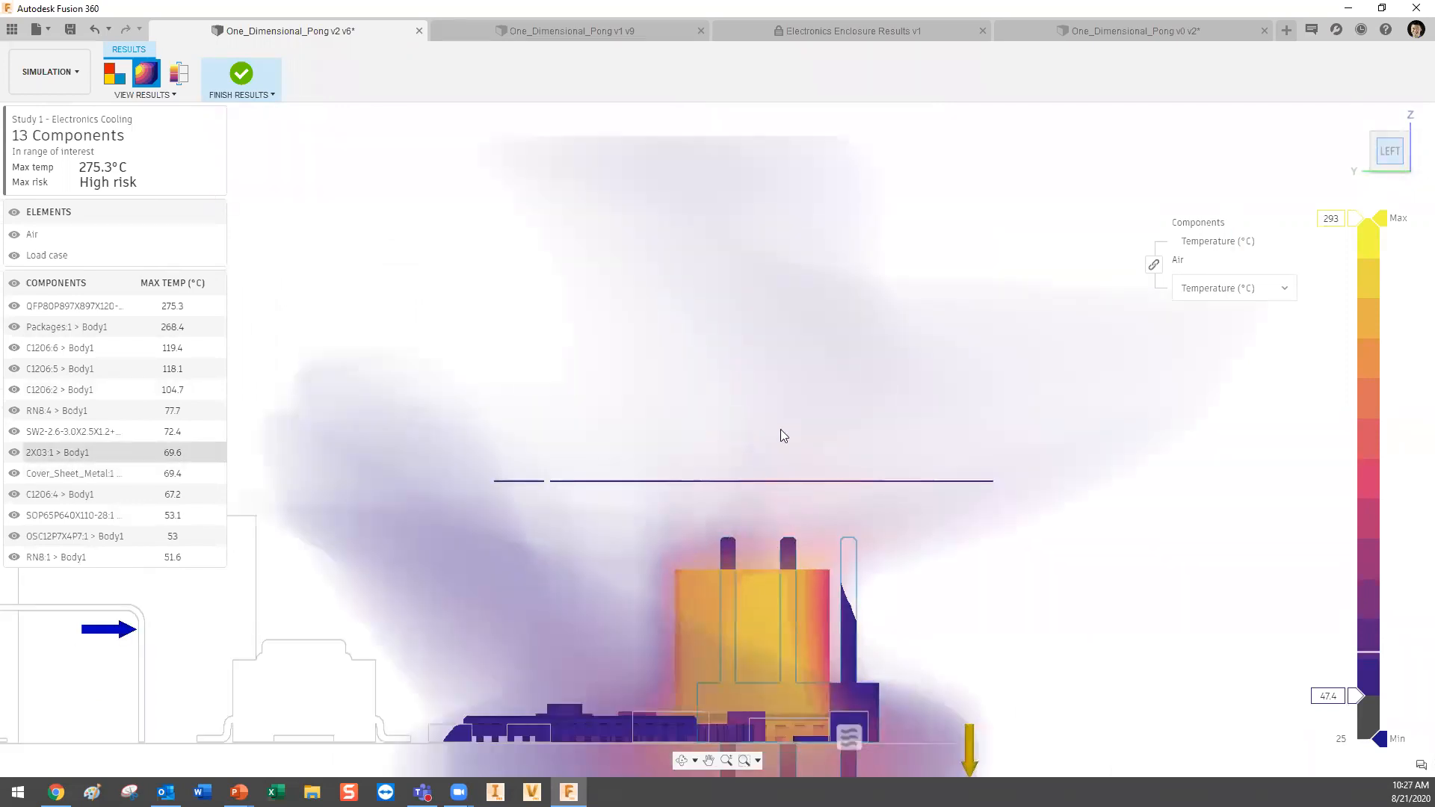
pyautogui.moveTo(760, 498); pyautogui.dragTo(938, 374, button='middle')
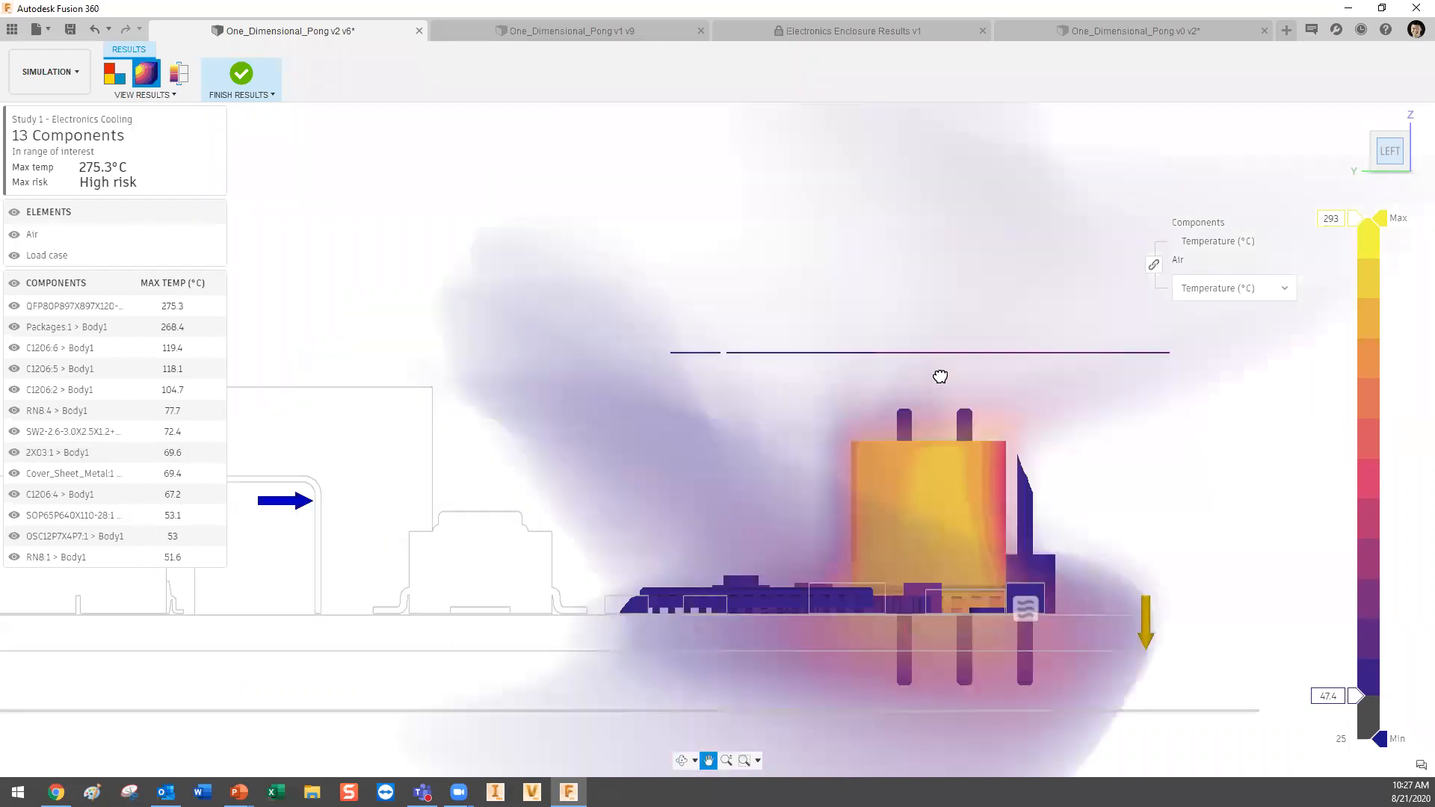
pyautogui.scroll(-1, 938, 374)
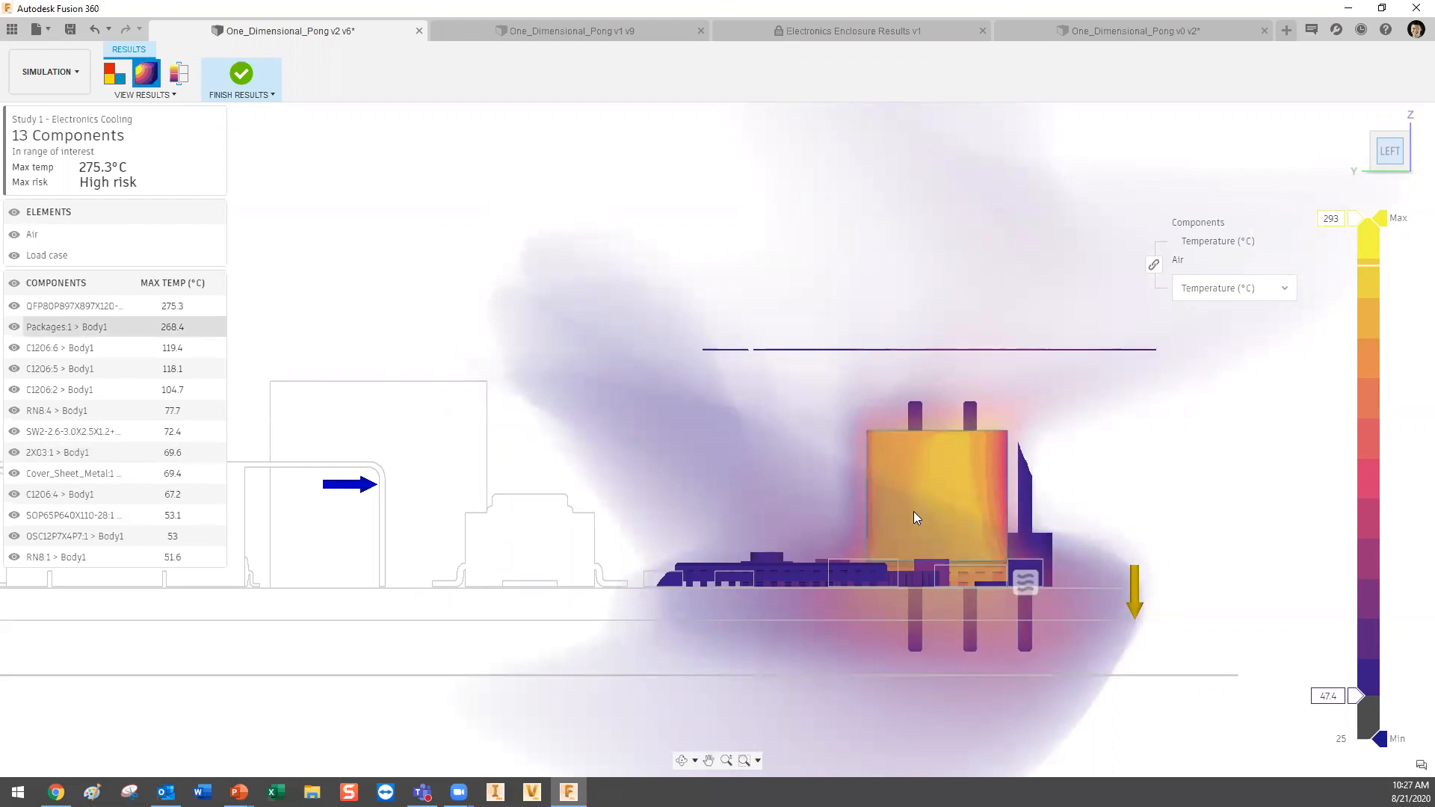
# Examine the temperature distribution across the heat sink fins and neighbouring components in an angled view from above.
pyautogui.scroll(-3, 913, 515)
pyautogui.keyDown('shift'); pyautogui.moveTo(1050, 397); pyautogui.dragTo(1106, 439, button='middle'); pyautogui.keyUp('shift')
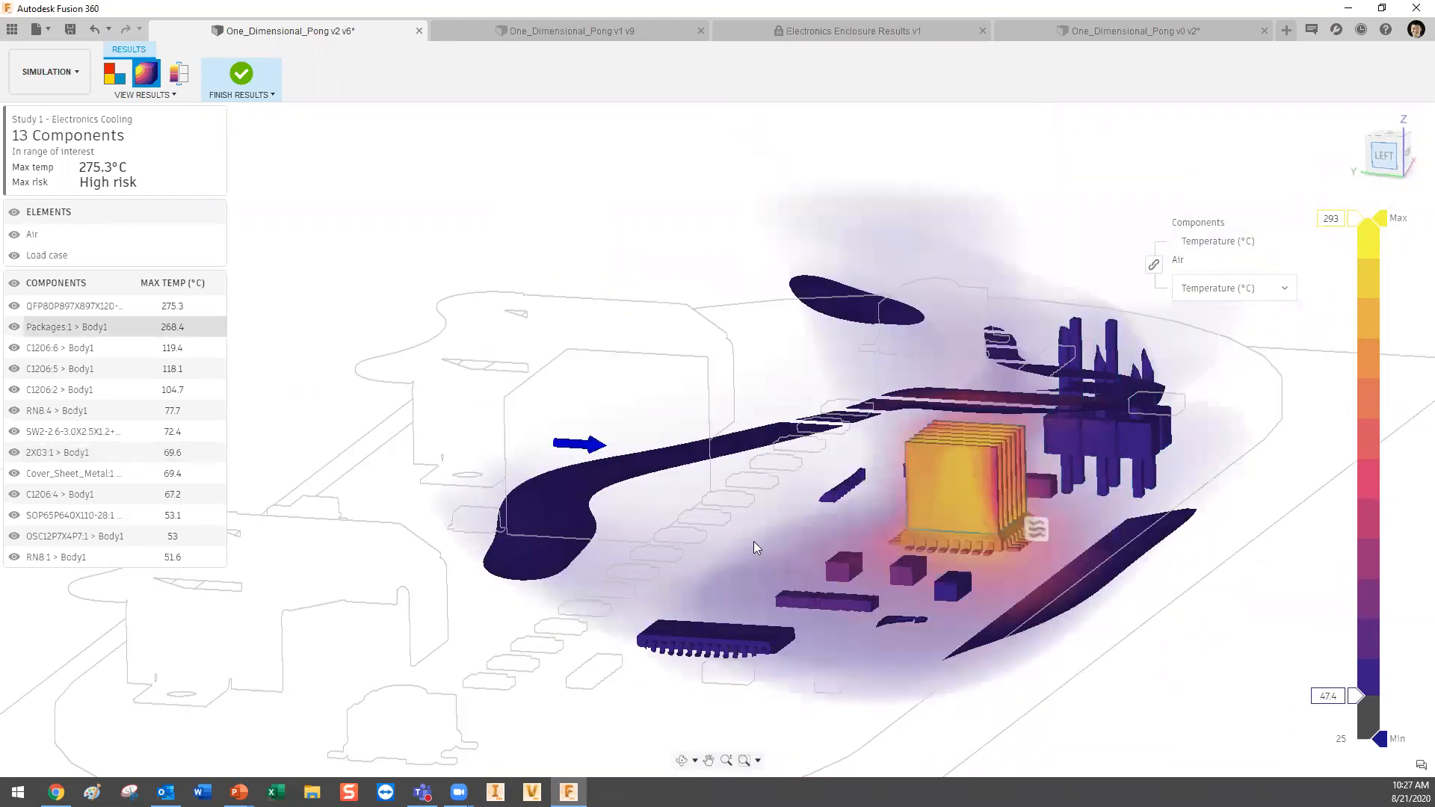
pyautogui.scroll(-1, 755, 544)
pyautogui.scroll(1, 957, 477)
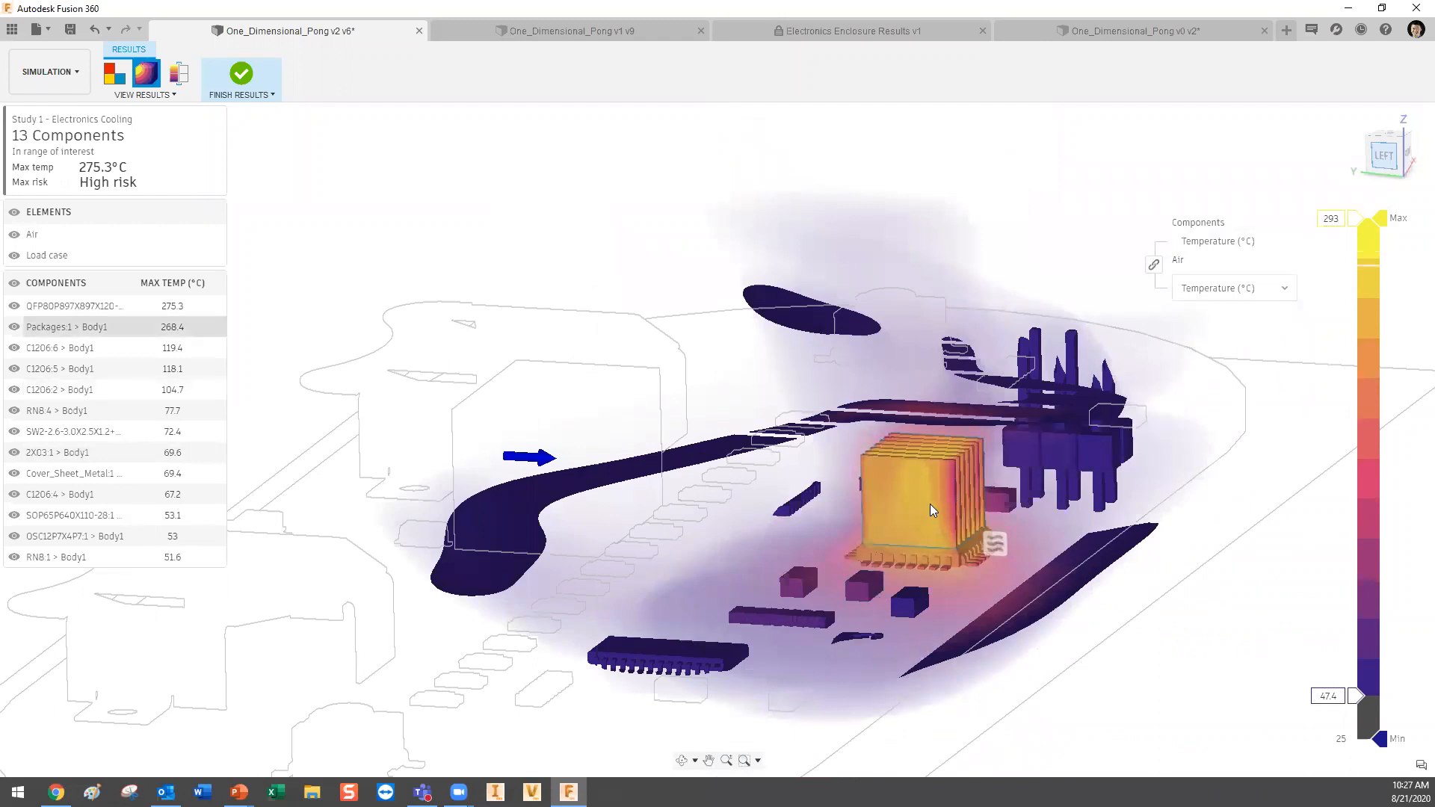
pyautogui.moveTo(930, 505)
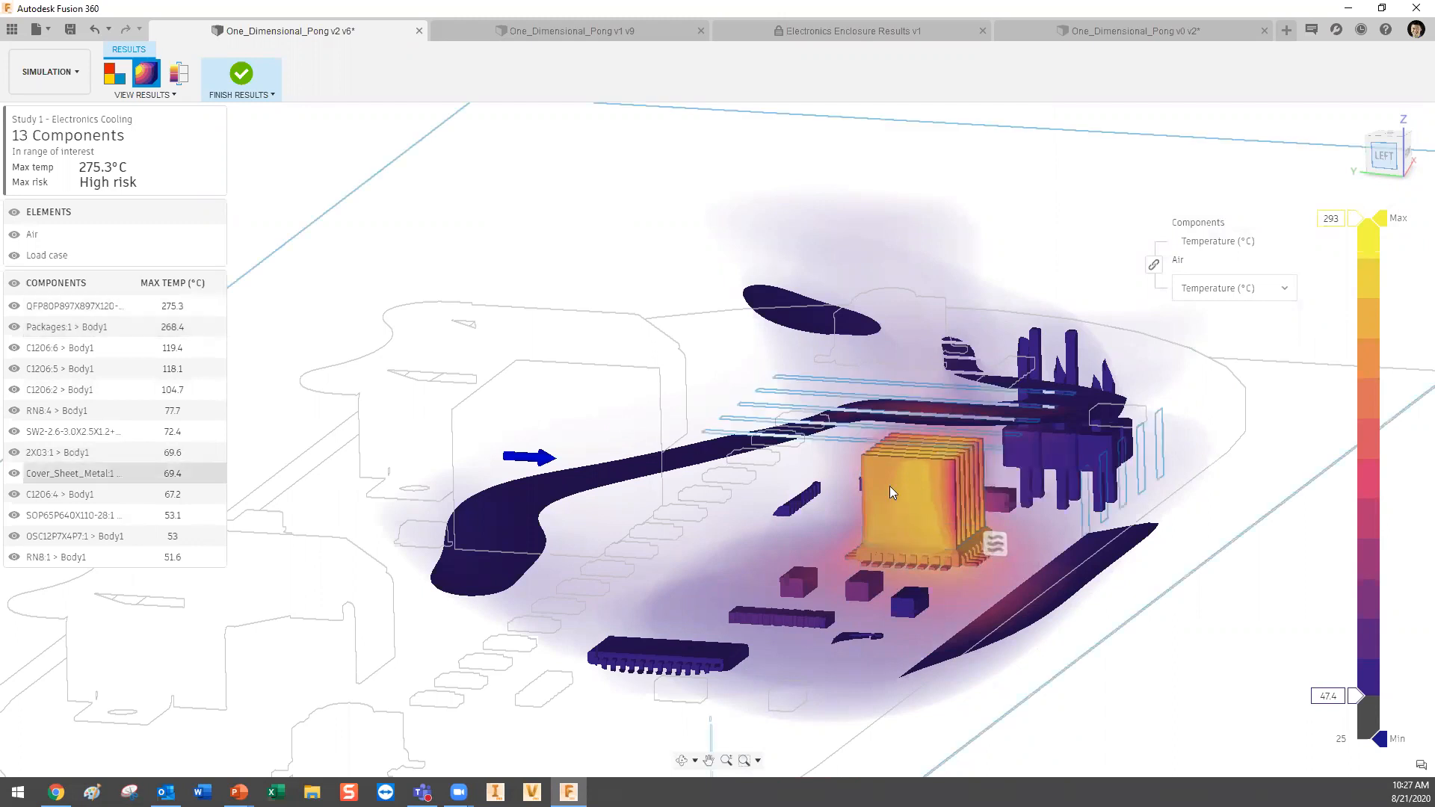
pyautogui.moveTo(1009, 580); pyautogui.dragTo(999, 562, button='middle')
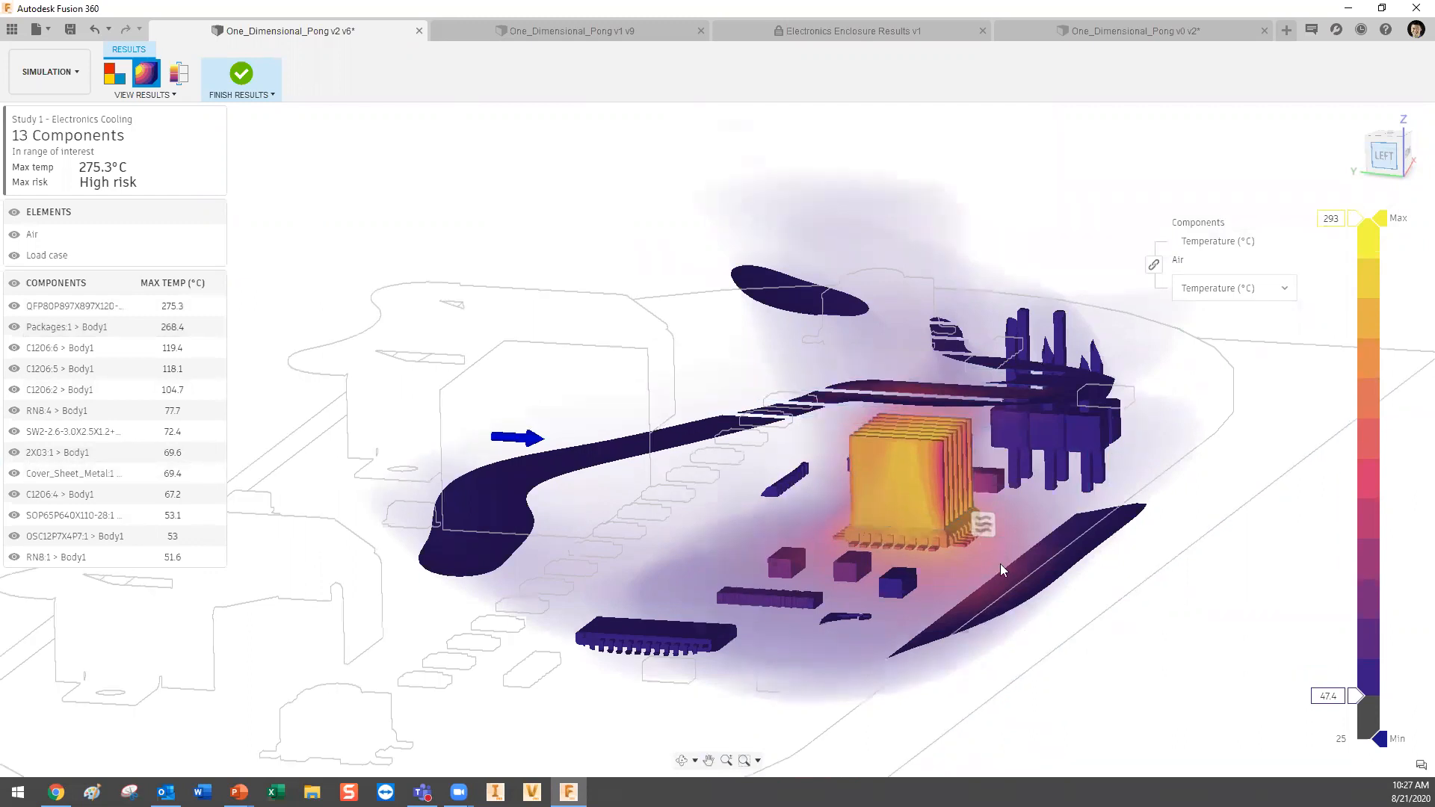